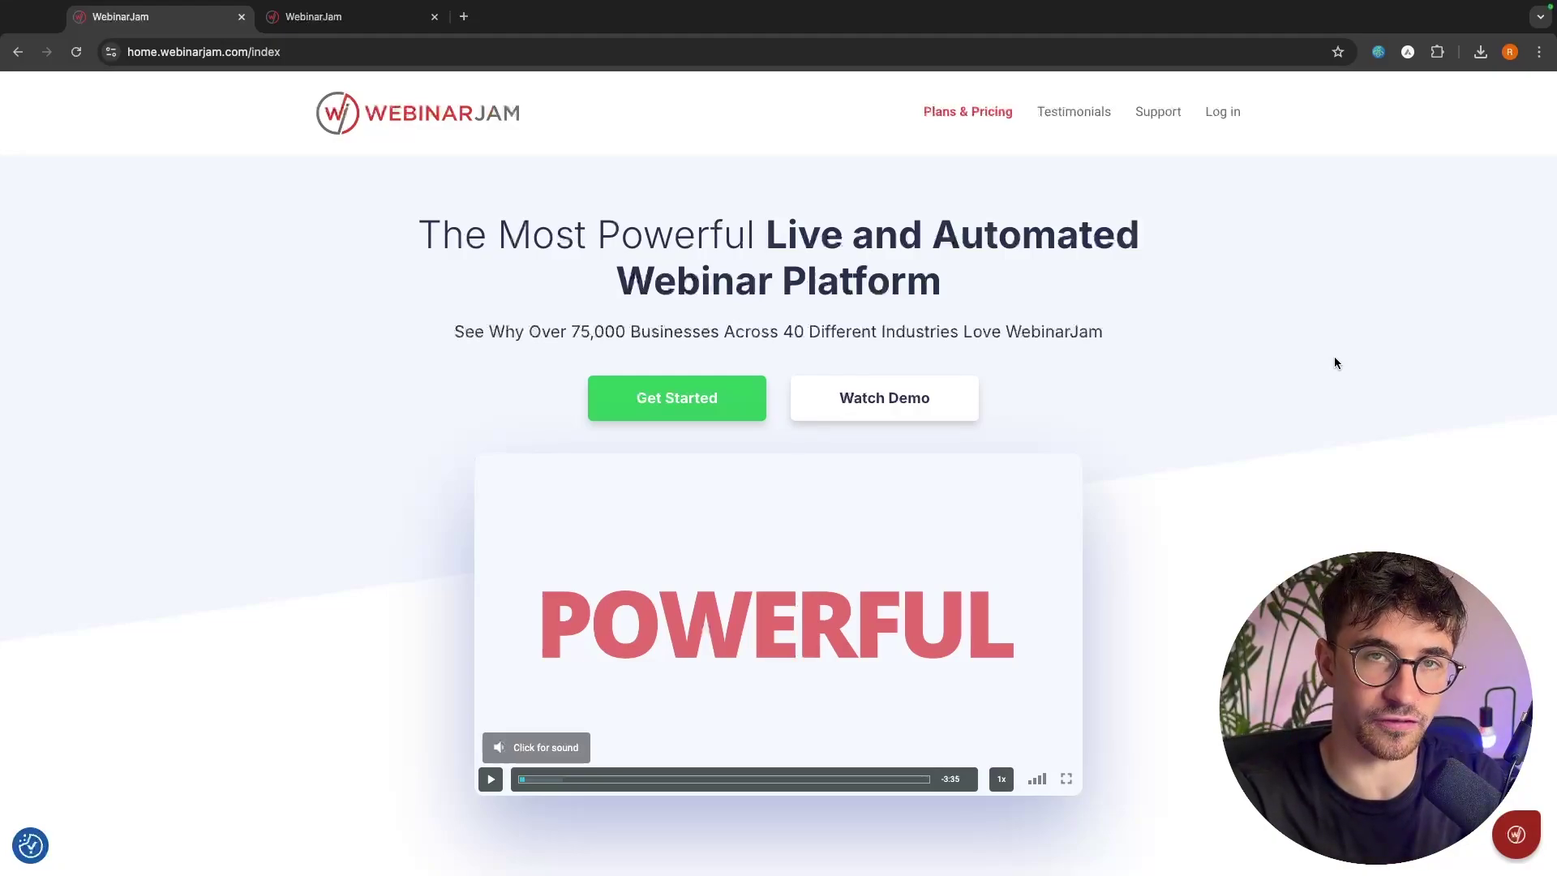
Open the Plans & Pricing page and scroll to the annual Starter, Basic, Professional and Enterprise plan cards.
click(1005, 130)
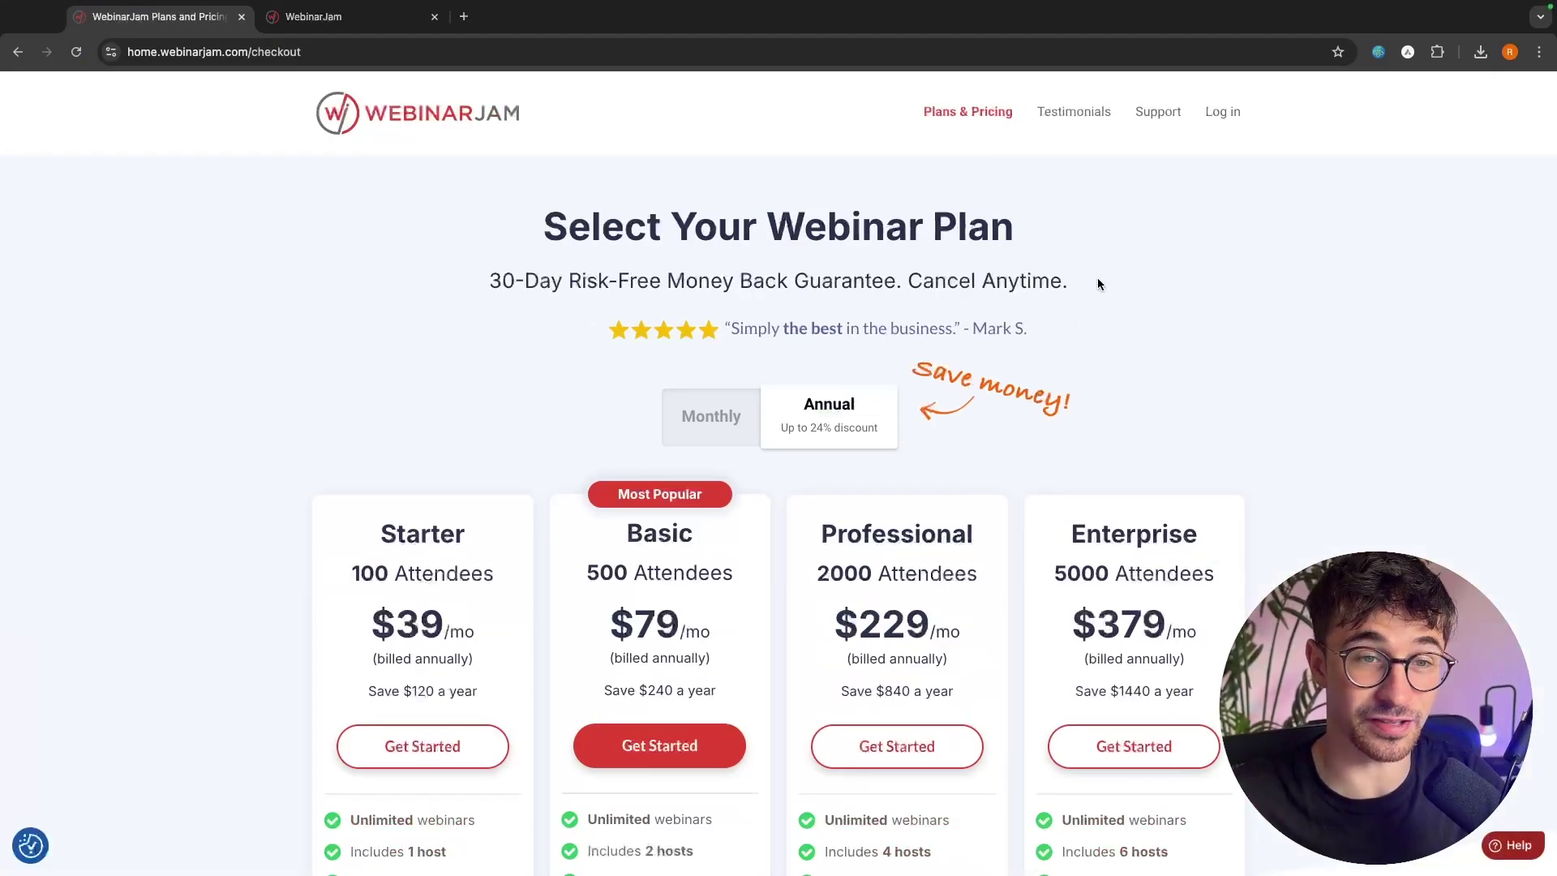
scroll(1099, 283, down, 1)
scroll(1098, 283, up, 1)
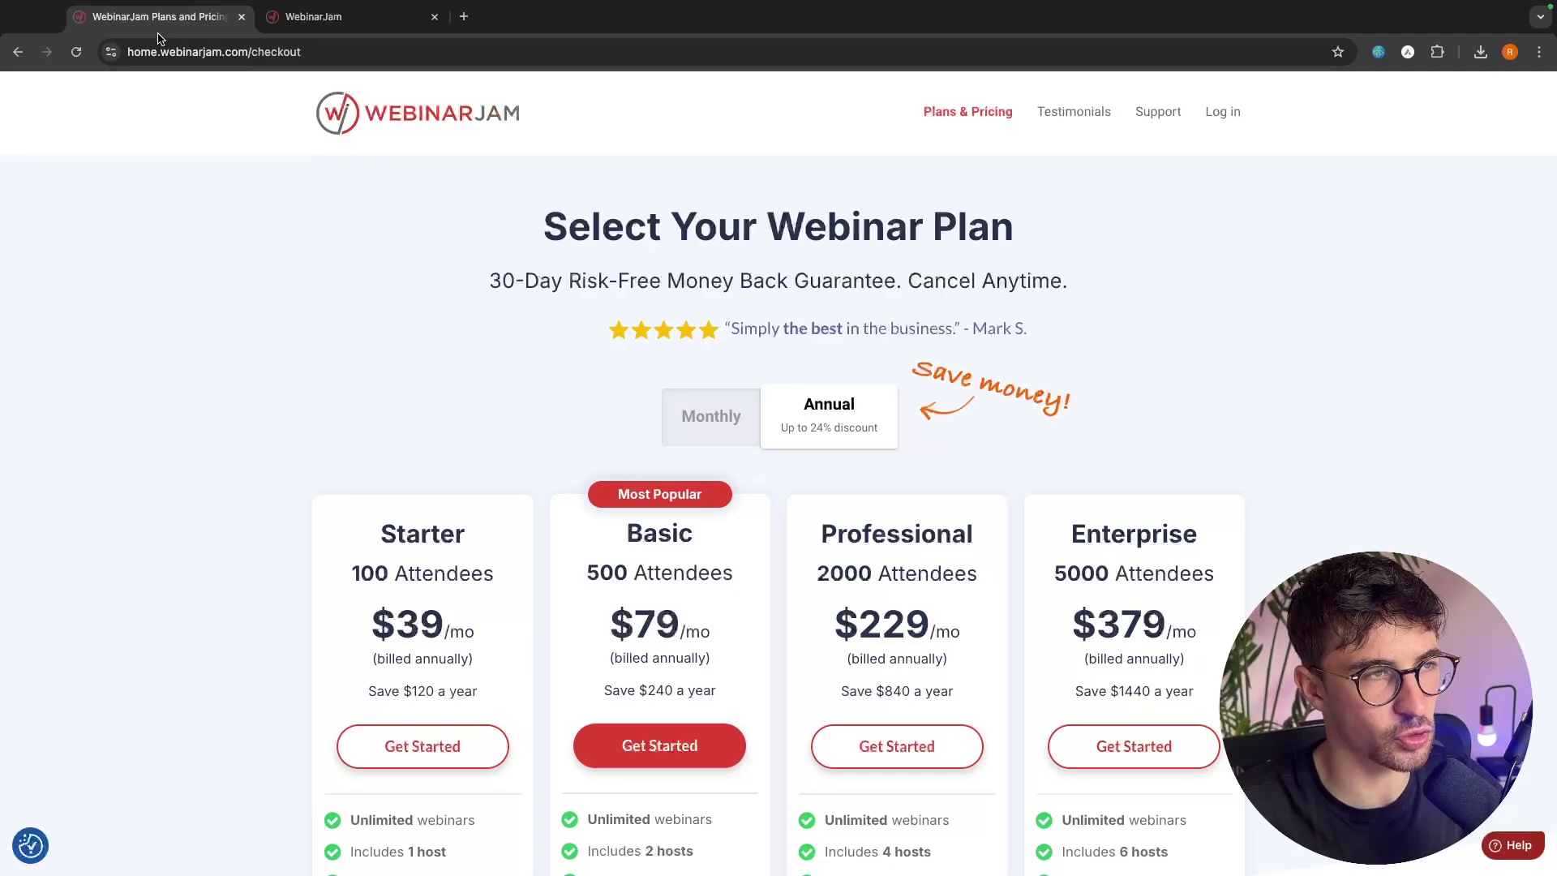
scroll(371, 198, down, 1)
scroll(371, 193, down, 2)
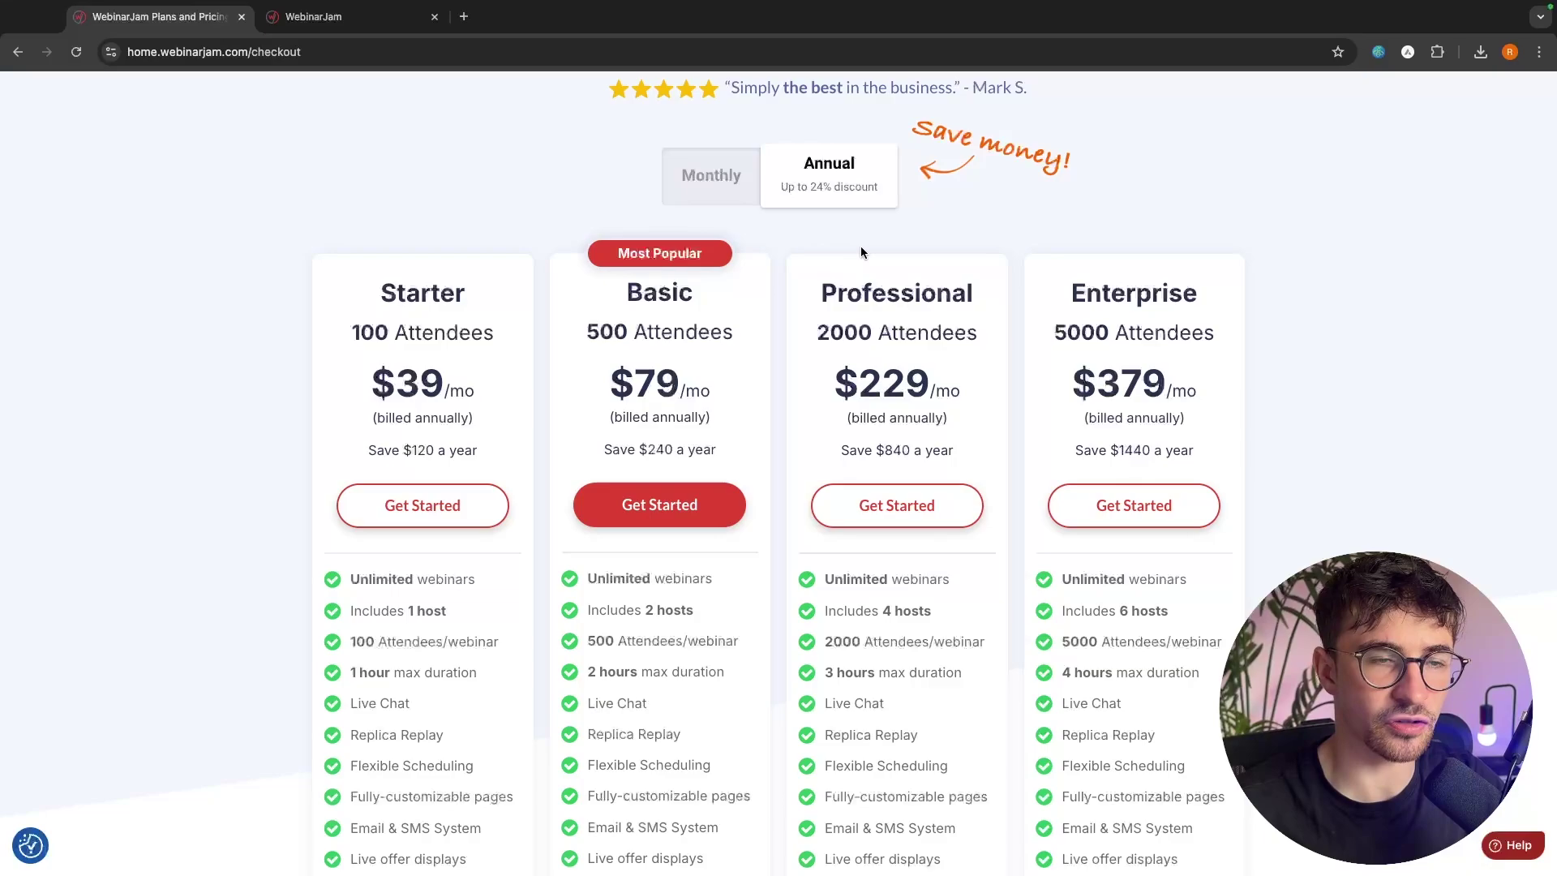
Start the Starter plan checkout, close it, and highlight the prices across the plan cards.
click(479, 507)
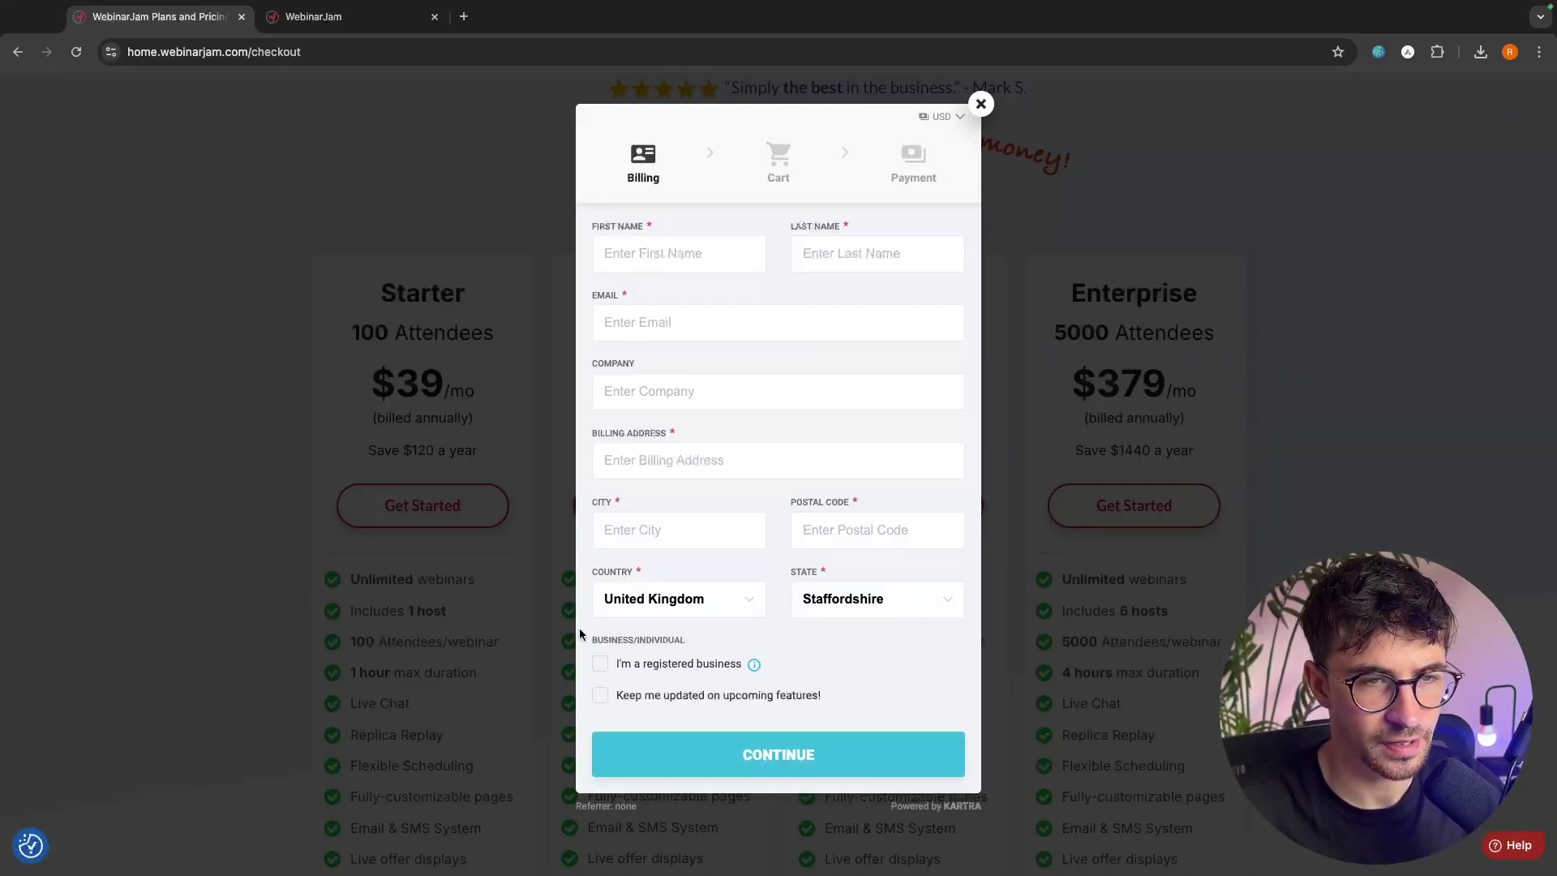
click(980, 104)
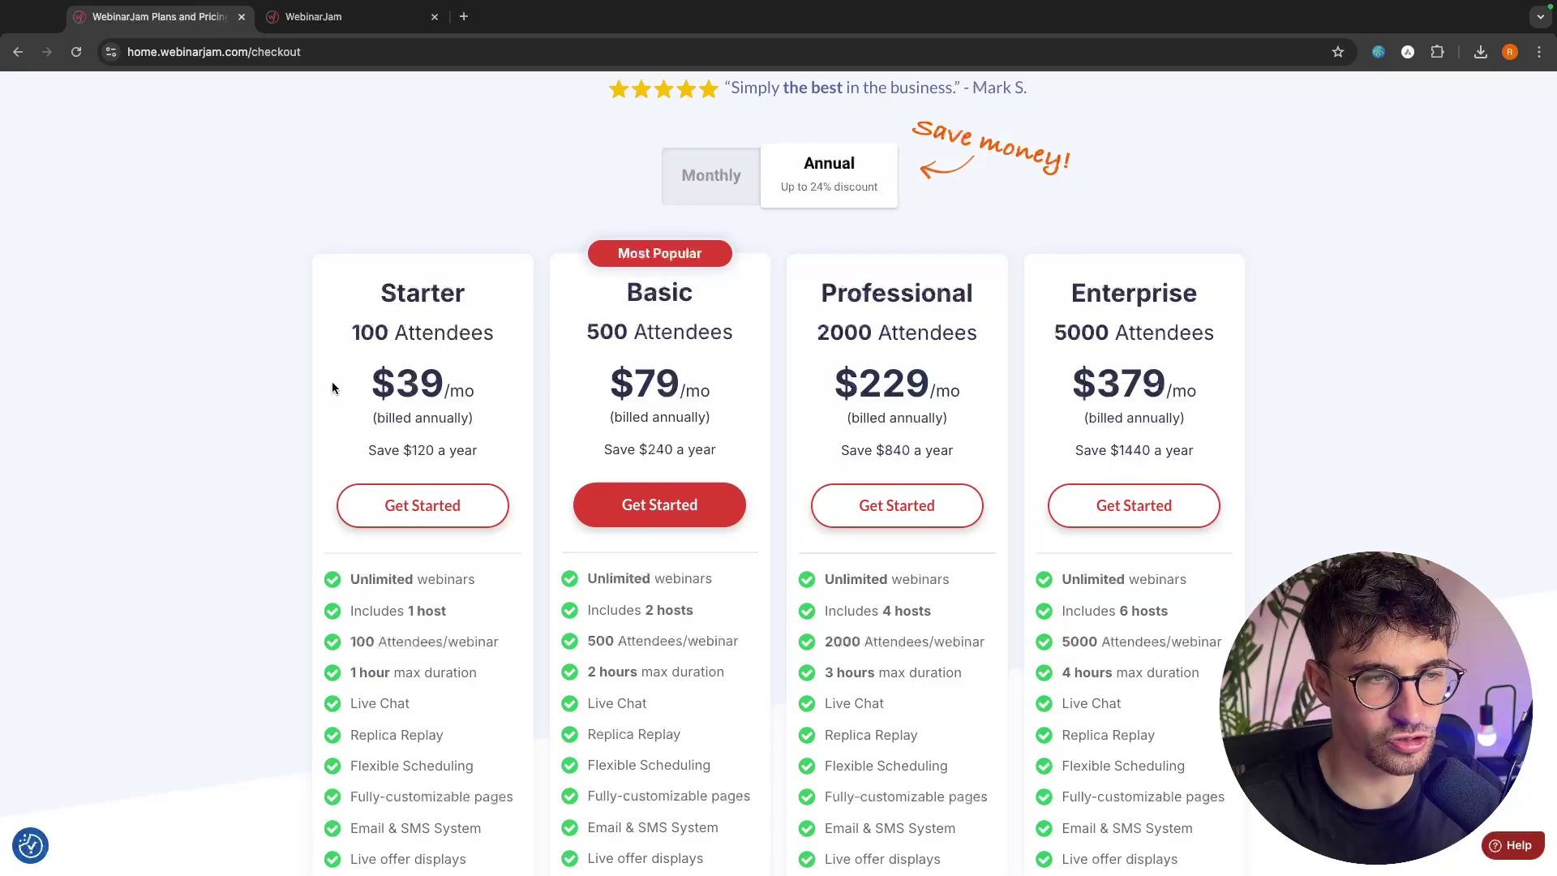
drag(337, 389, 1229, 406)
click(685, 219)
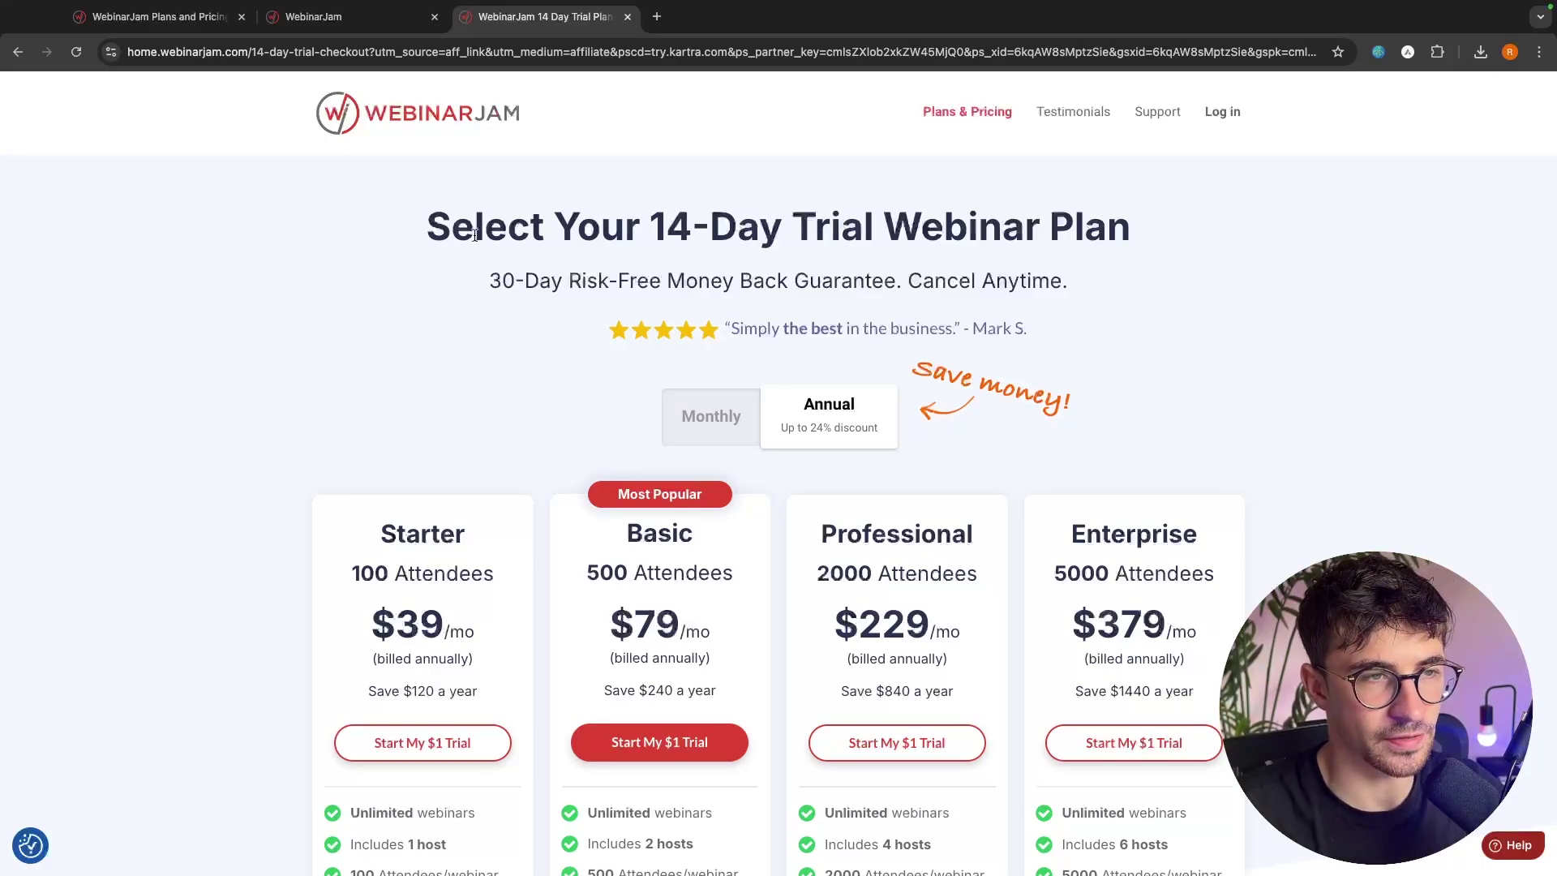
Switch between the pricing tabs, settling on the 14-Day Trial plan page, and scroll its features.
drag(426, 229, 1168, 213)
click(1109, 197)
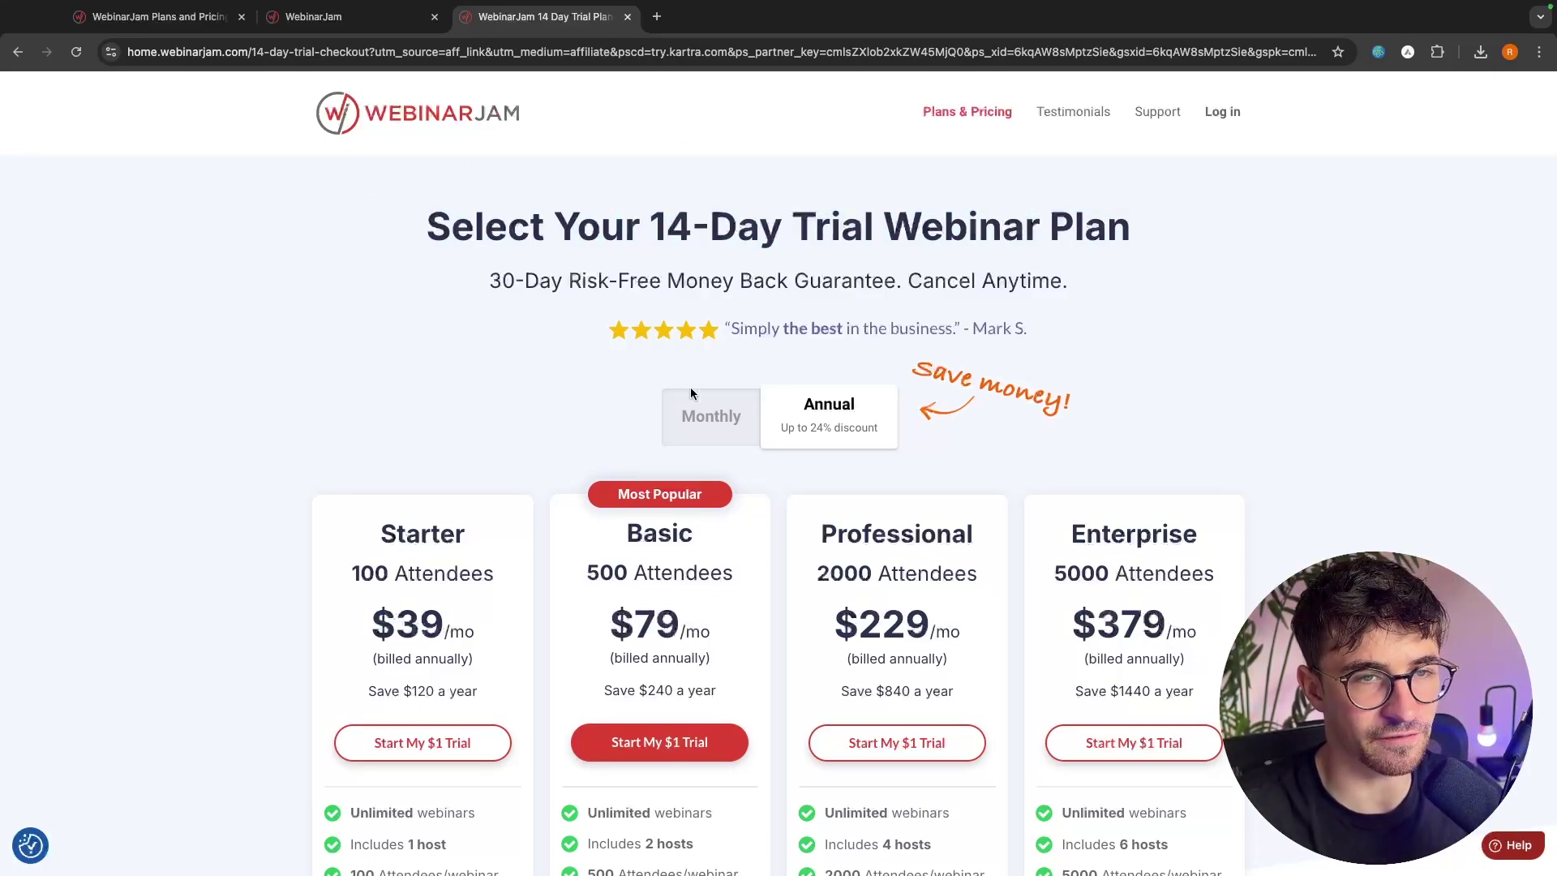
scroll(1141, 247, down, 3)
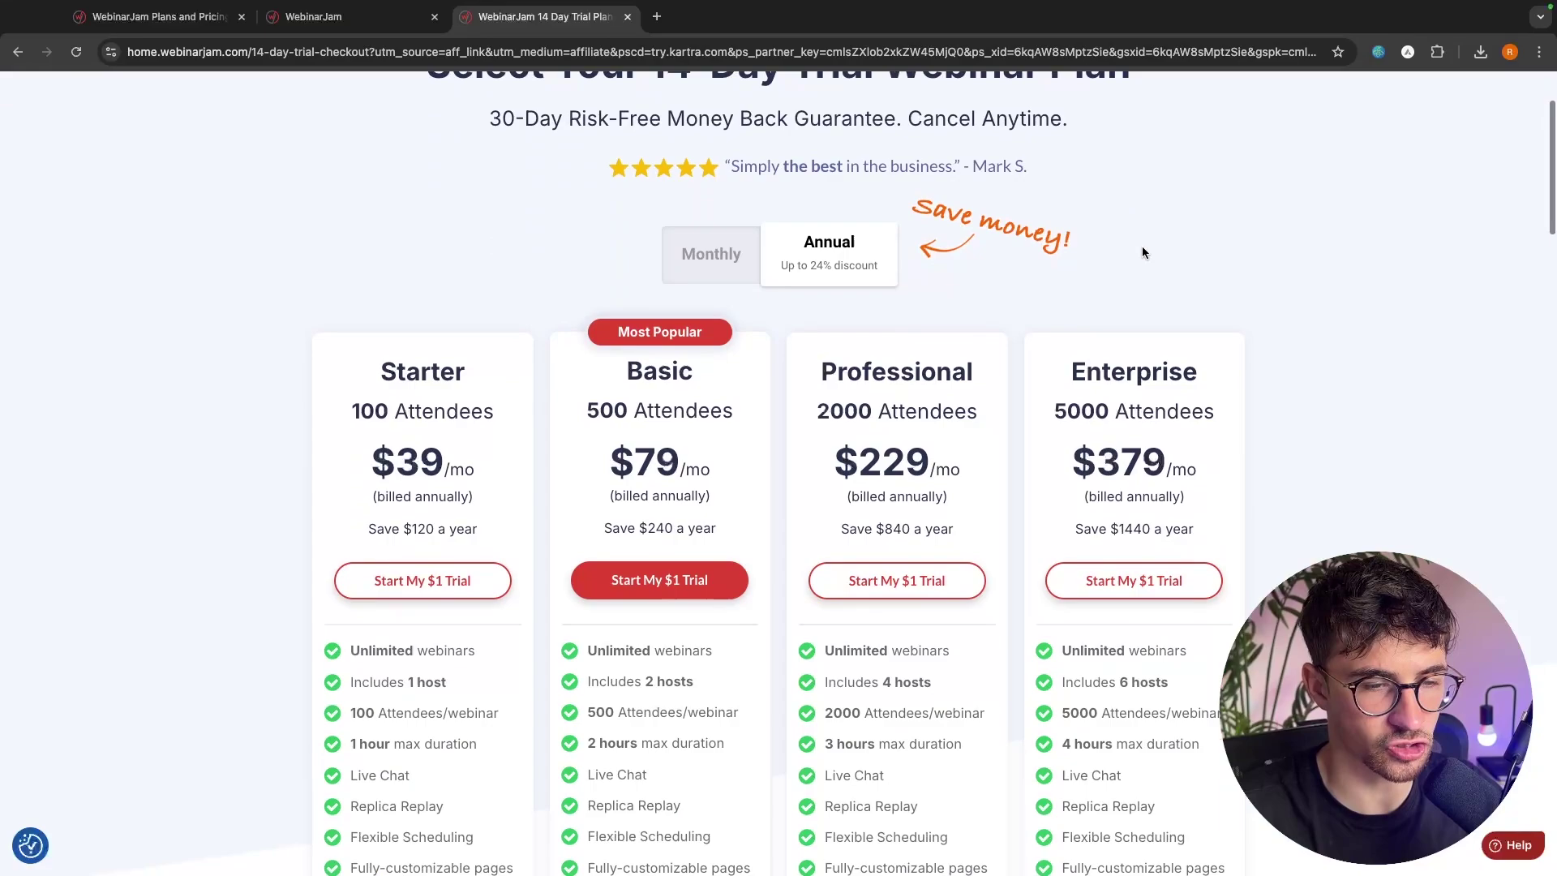
drag(163, 16, 351, 16)
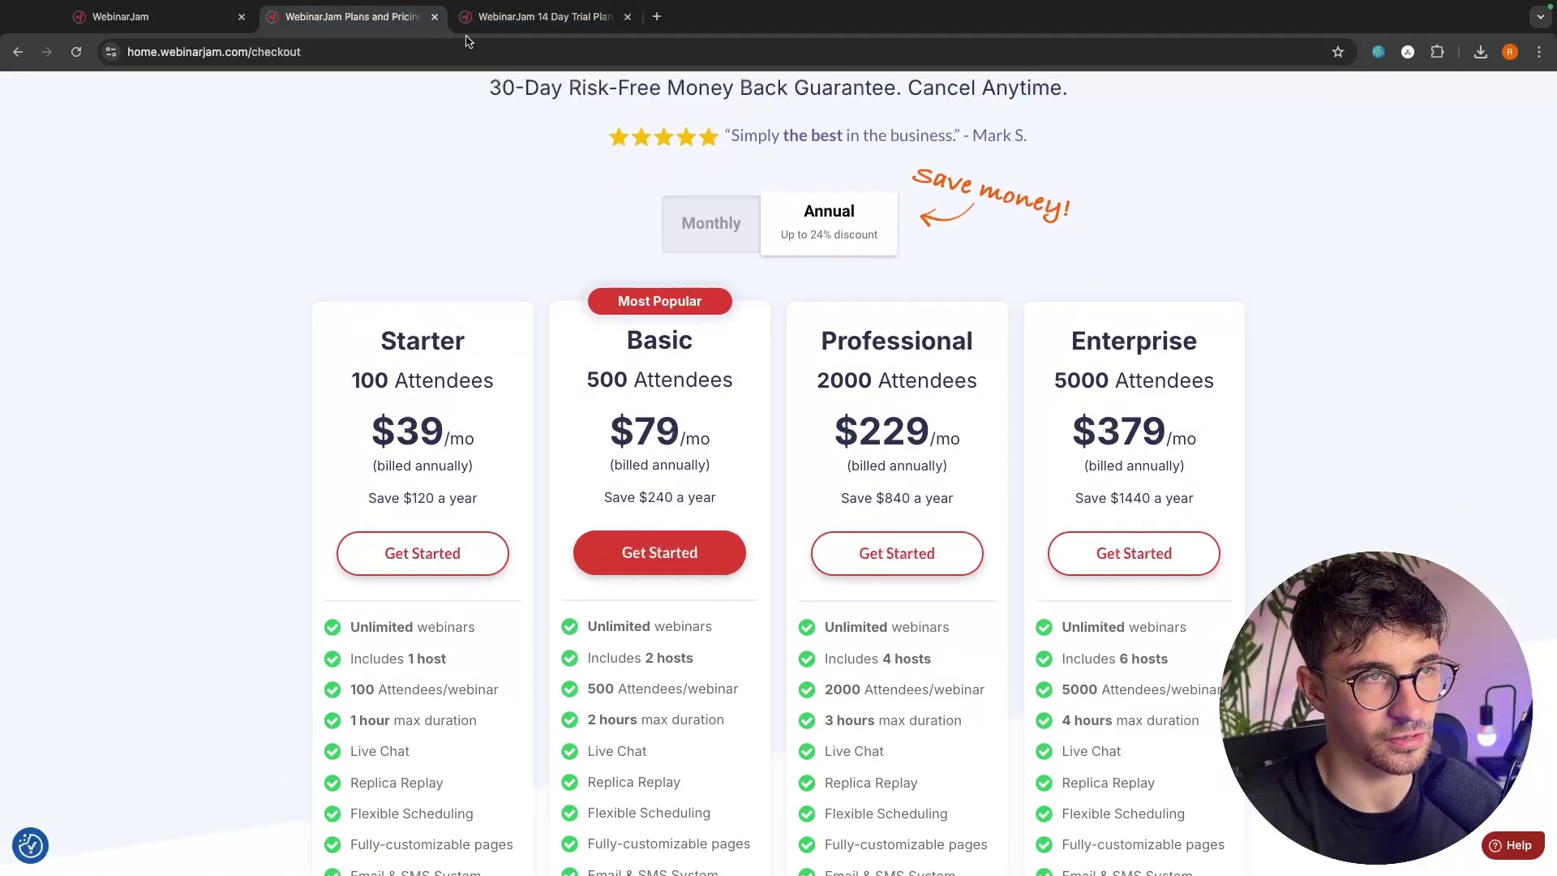
click(535, 16)
click(348, 16)
click(546, 16)
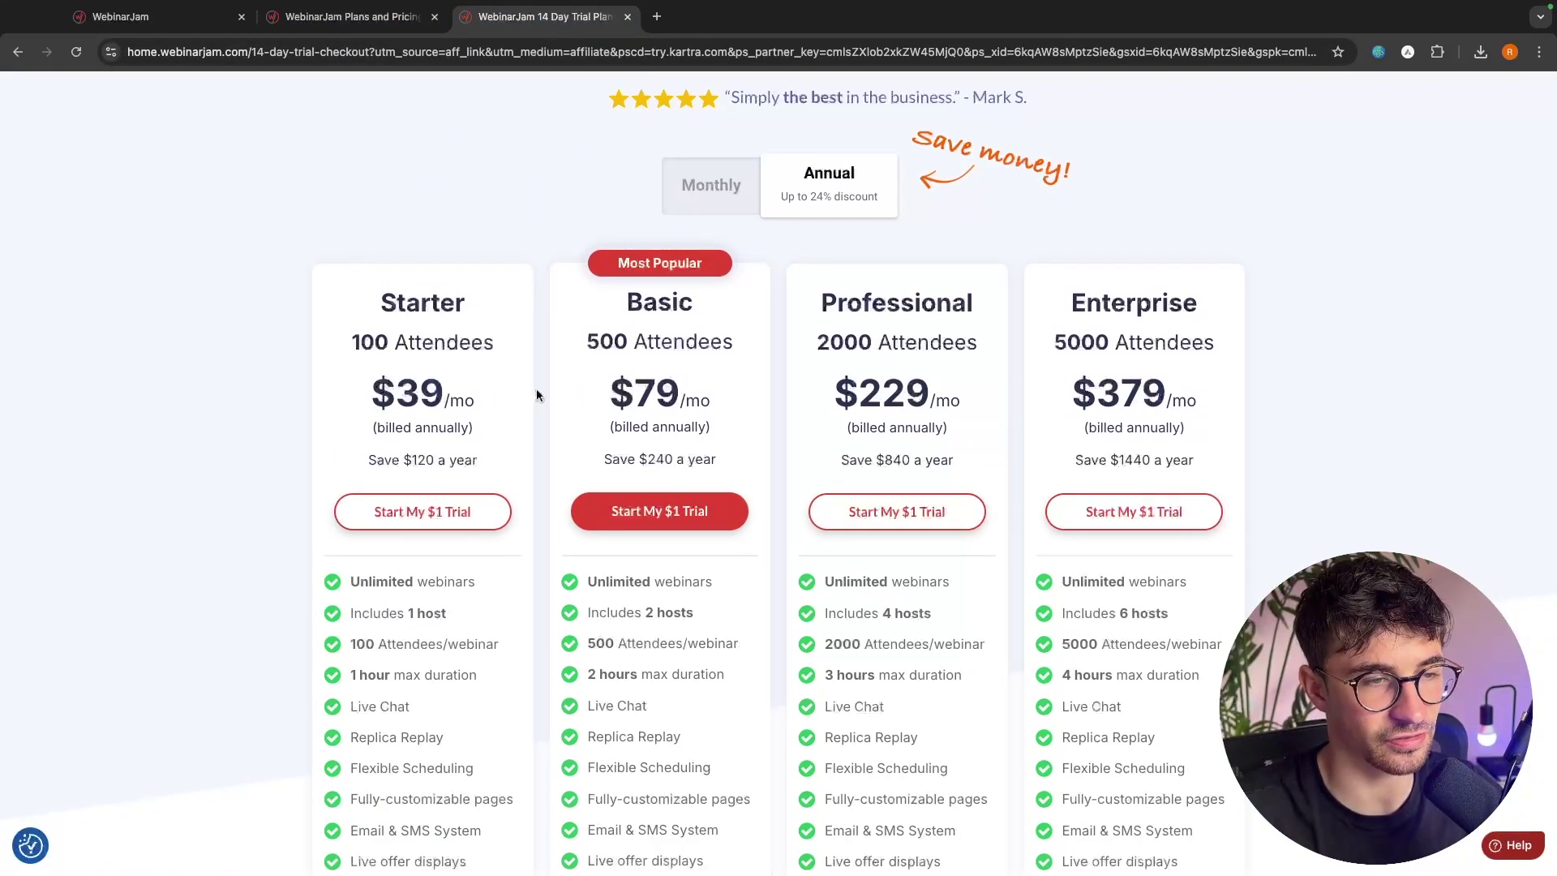
scroll(537, 388, down, 2)
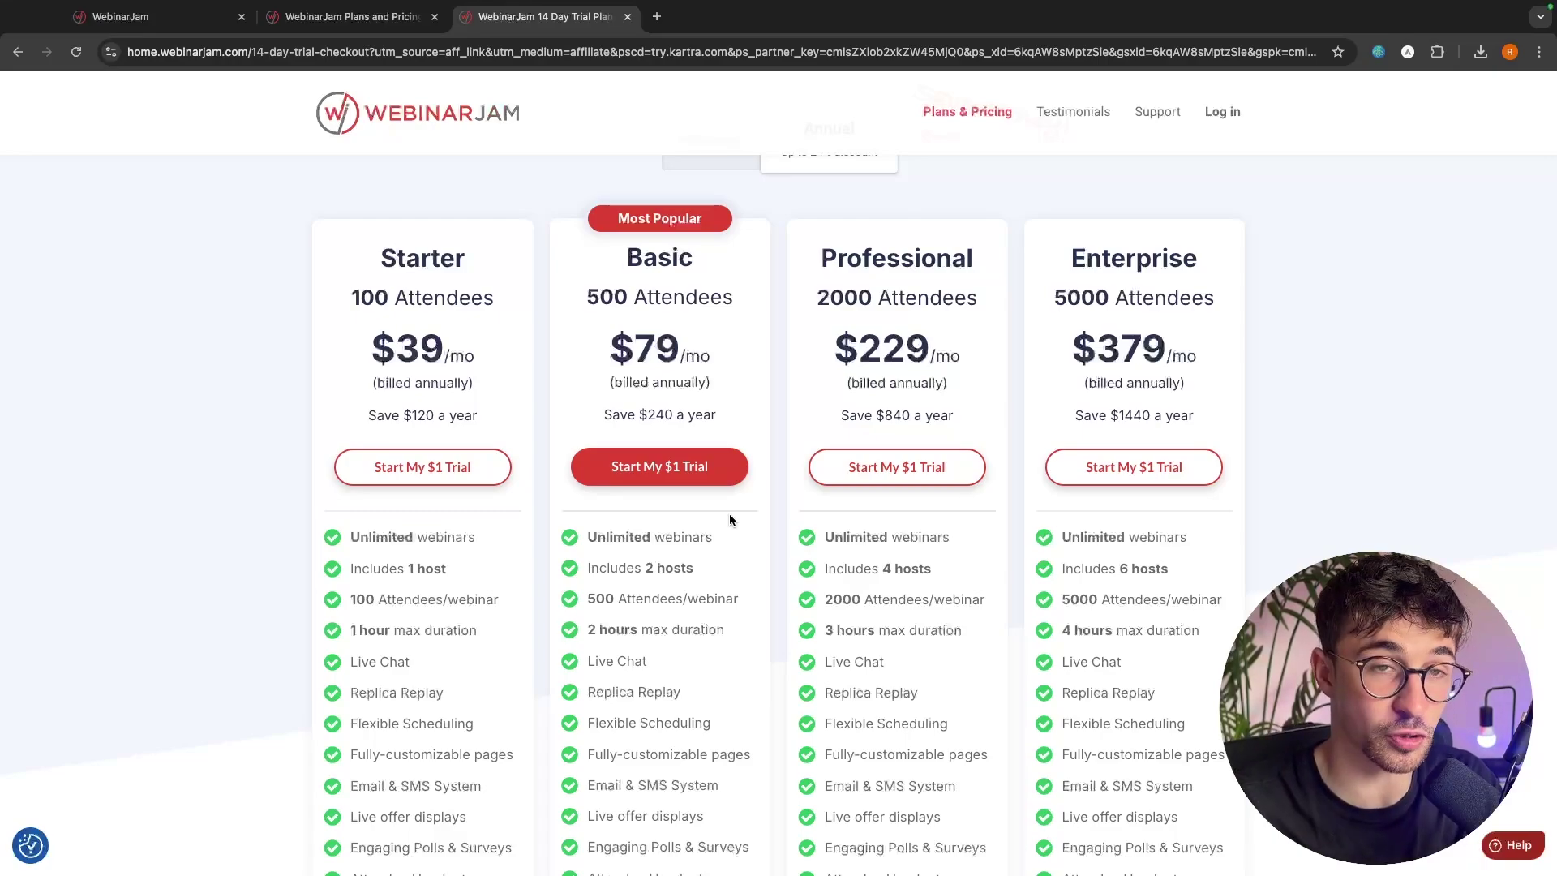
scroll(659, 454, down, 1)
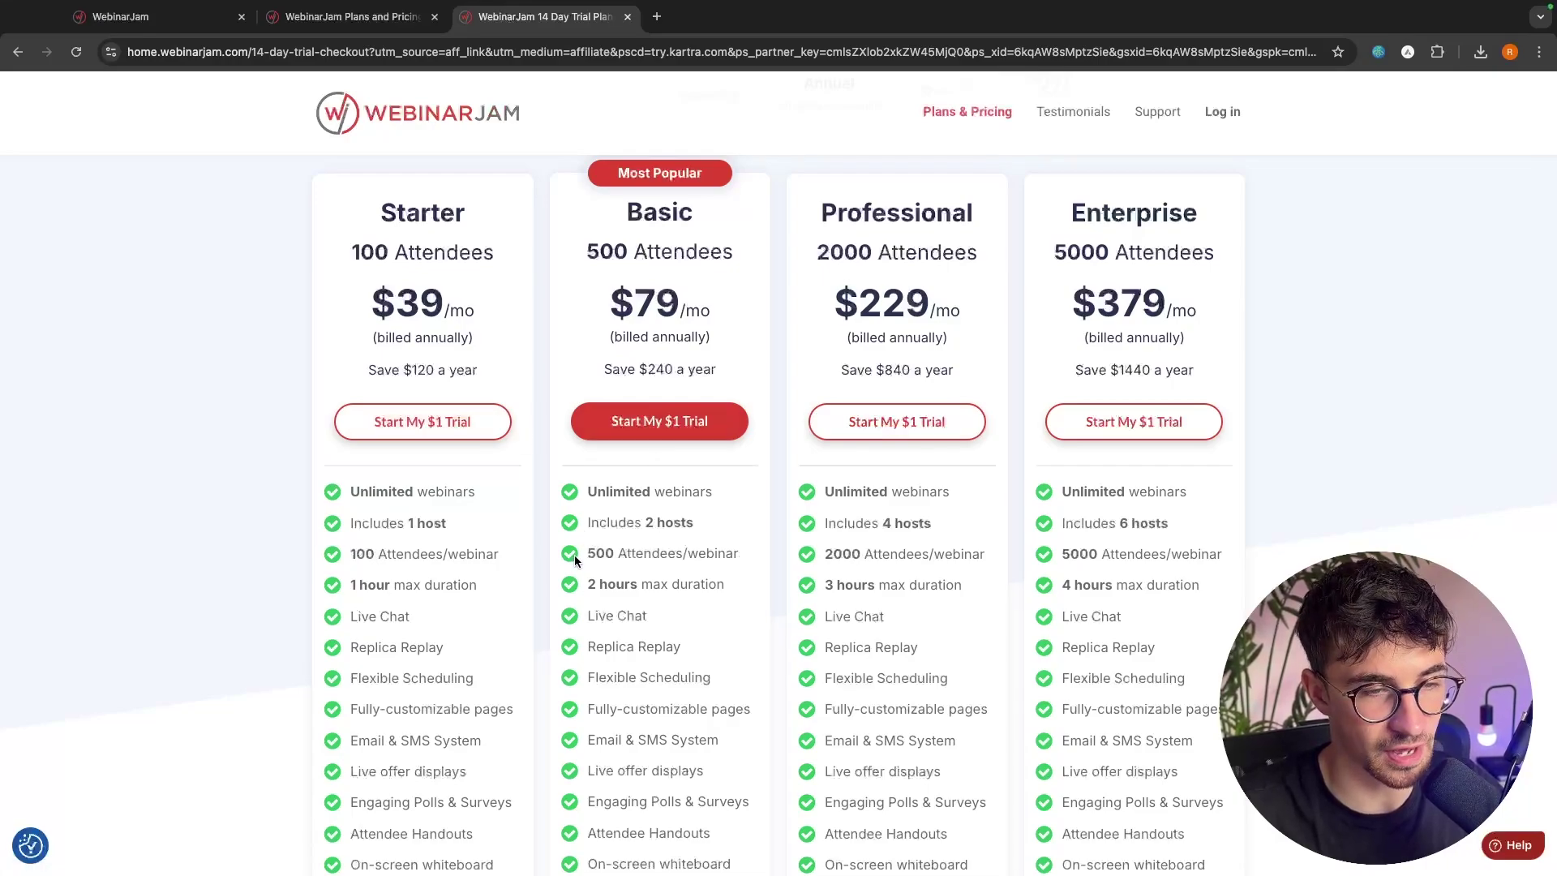
Compare Basic's 500 attendees/webinar with Starter's 100 attendees and 1-hour max duration.
drag(574, 554, 776, 553)
click(696, 552)
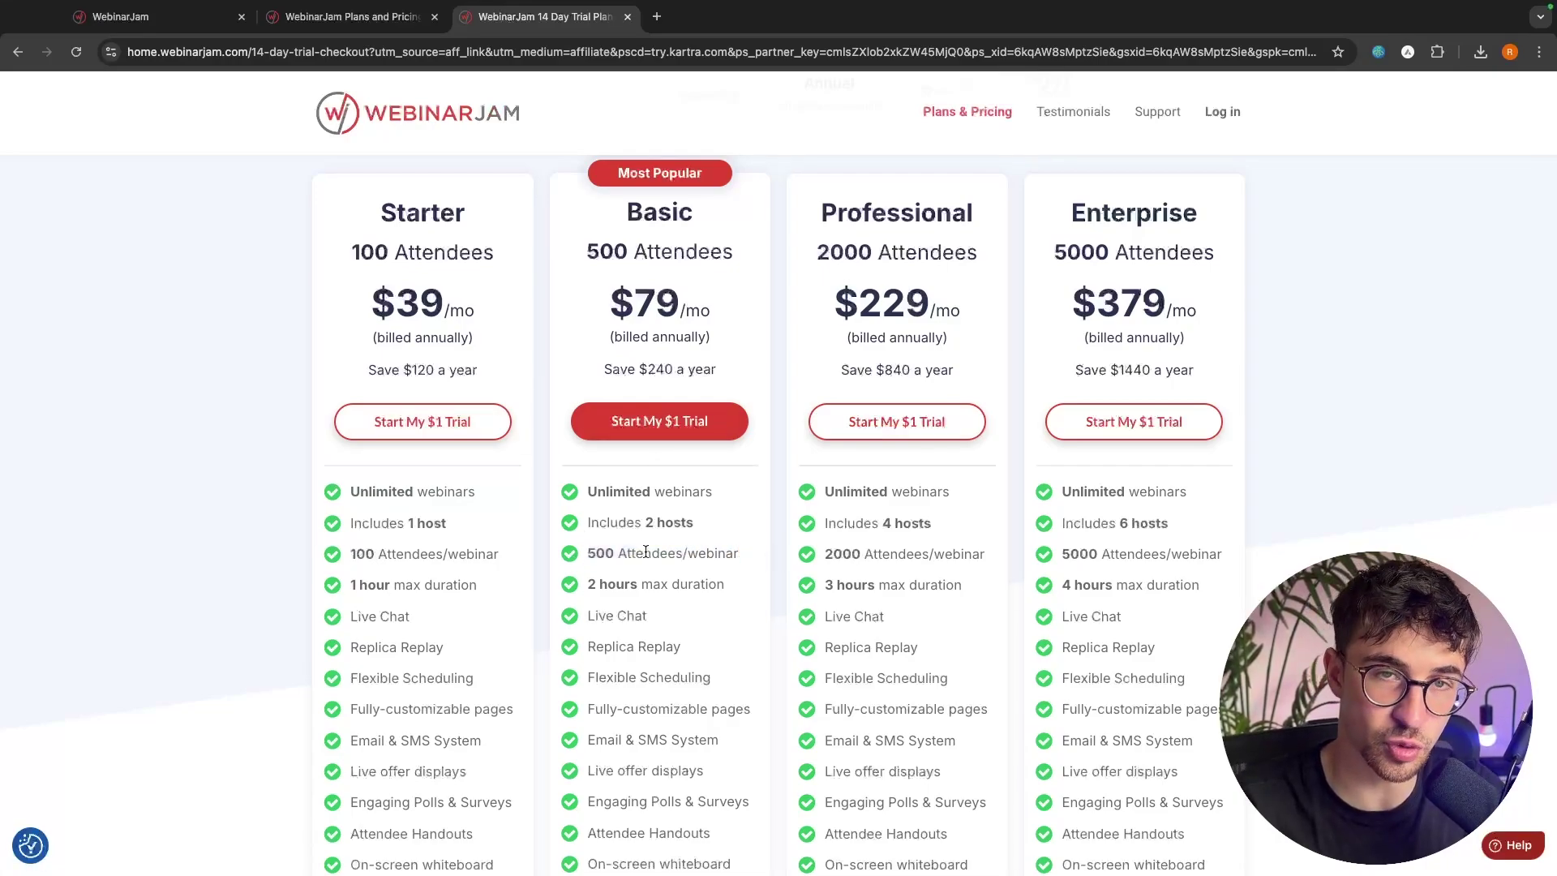
drag(578, 585, 888, 584)
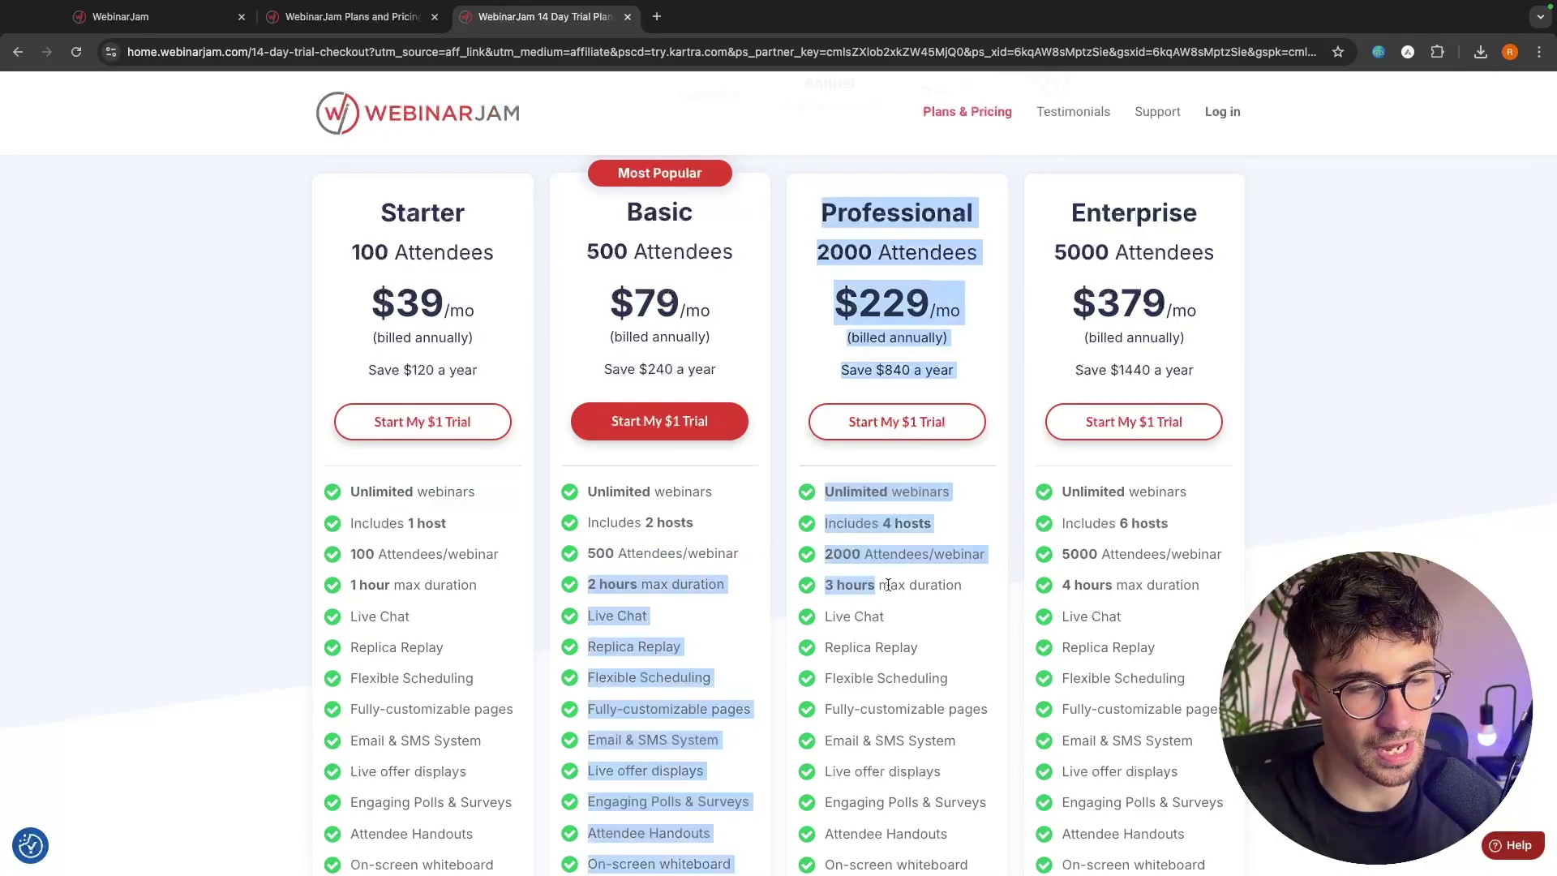
click(707, 573)
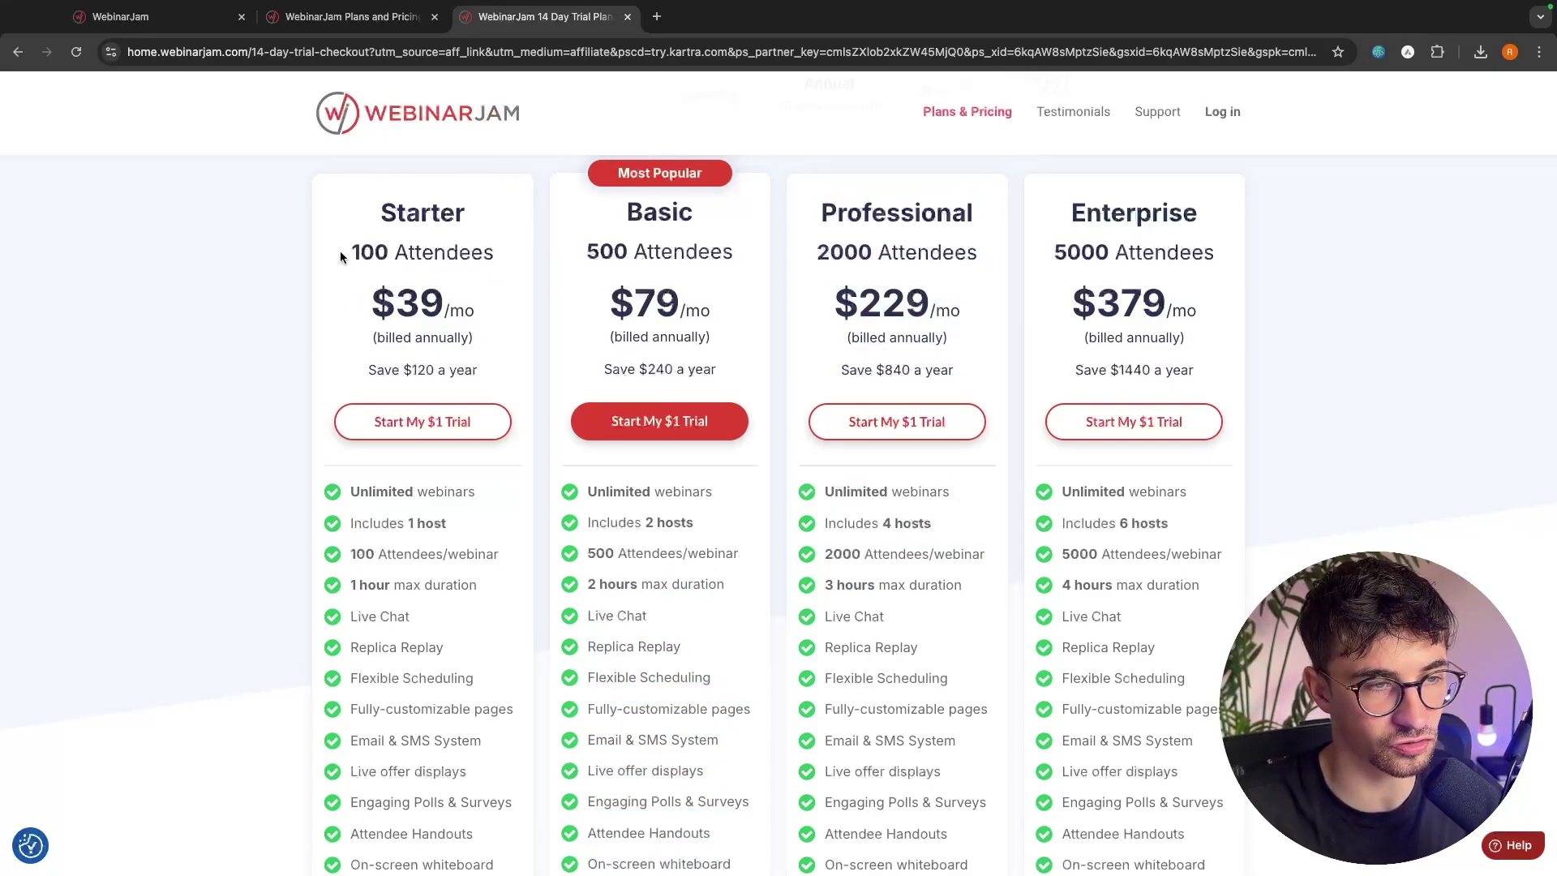
drag(345, 555, 555, 548)
click(503, 553)
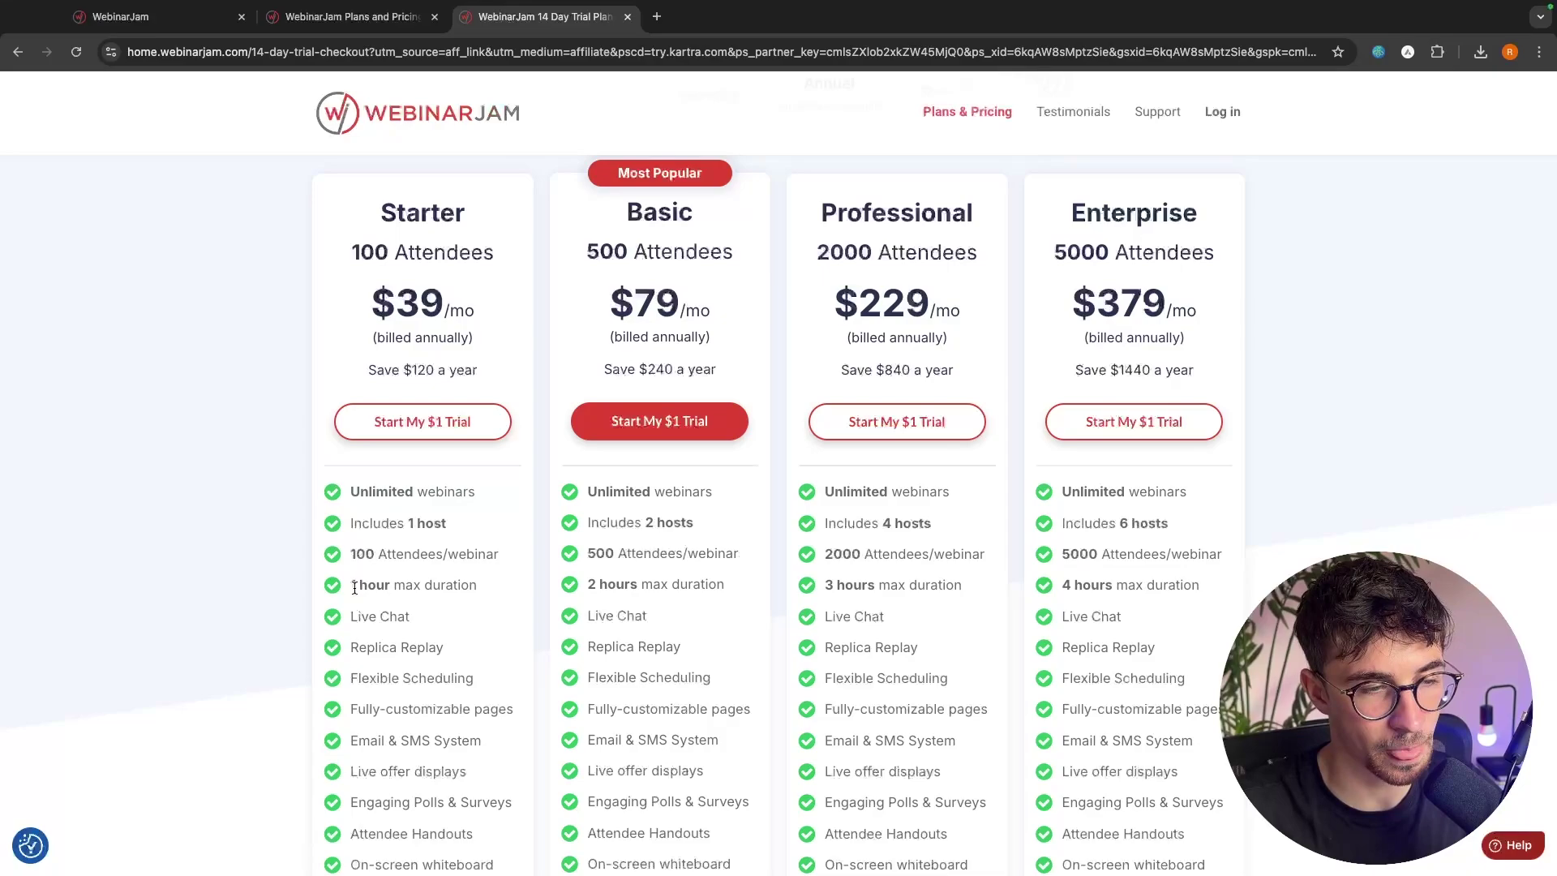
drag(350, 585, 476, 591)
click(482, 586)
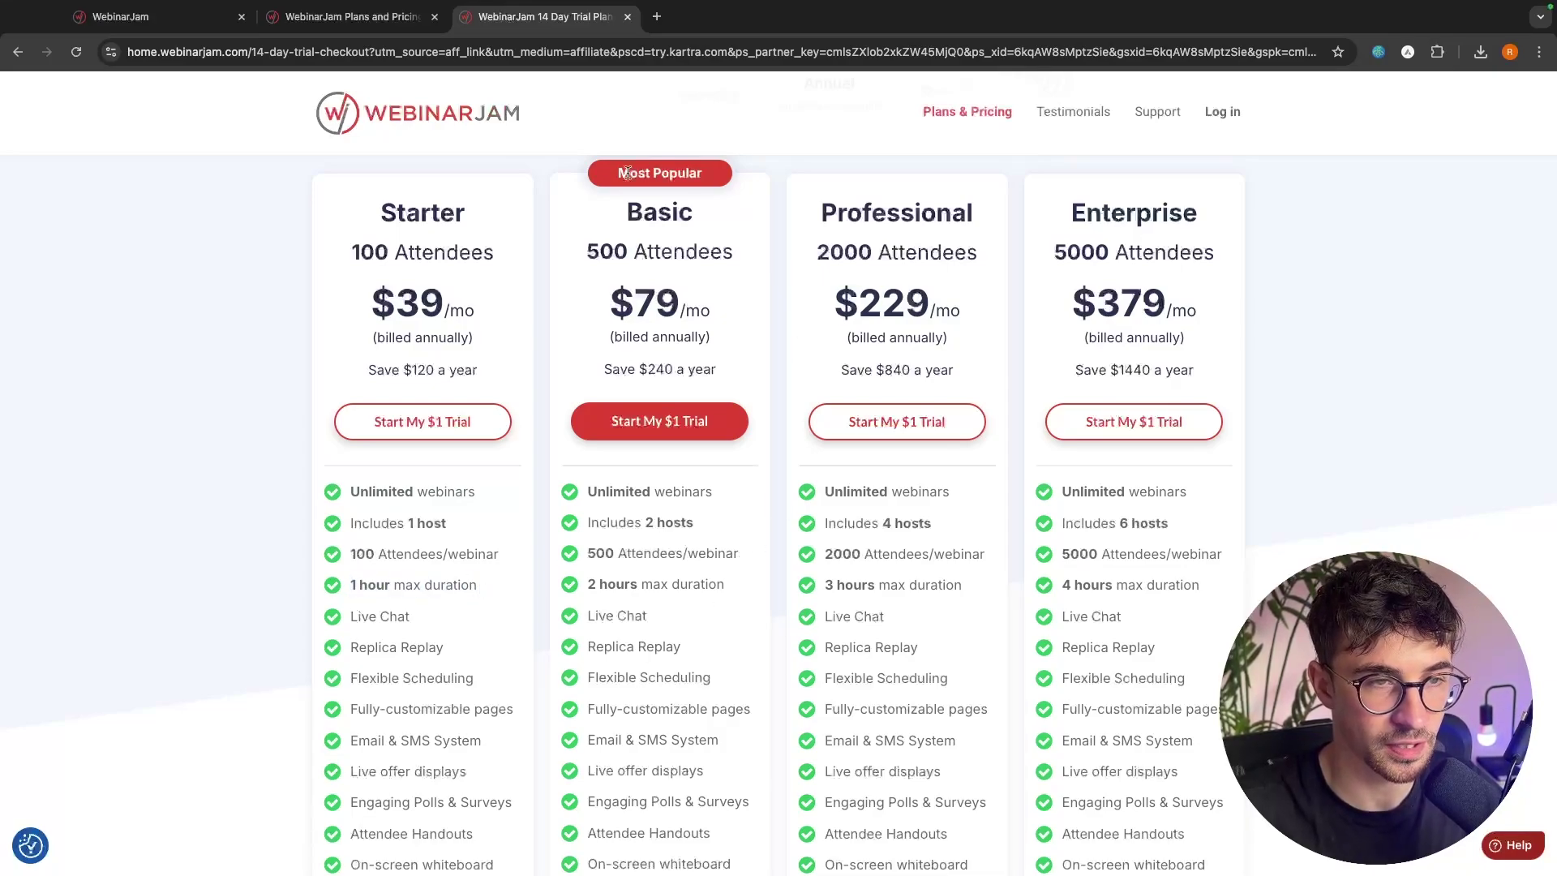
Recheck Basic's attendee limit and 2-hour max duration, then start the Basic plan's $1 trial.
drag(585, 554, 756, 552)
click(593, 577)
drag(591, 580, 741, 582)
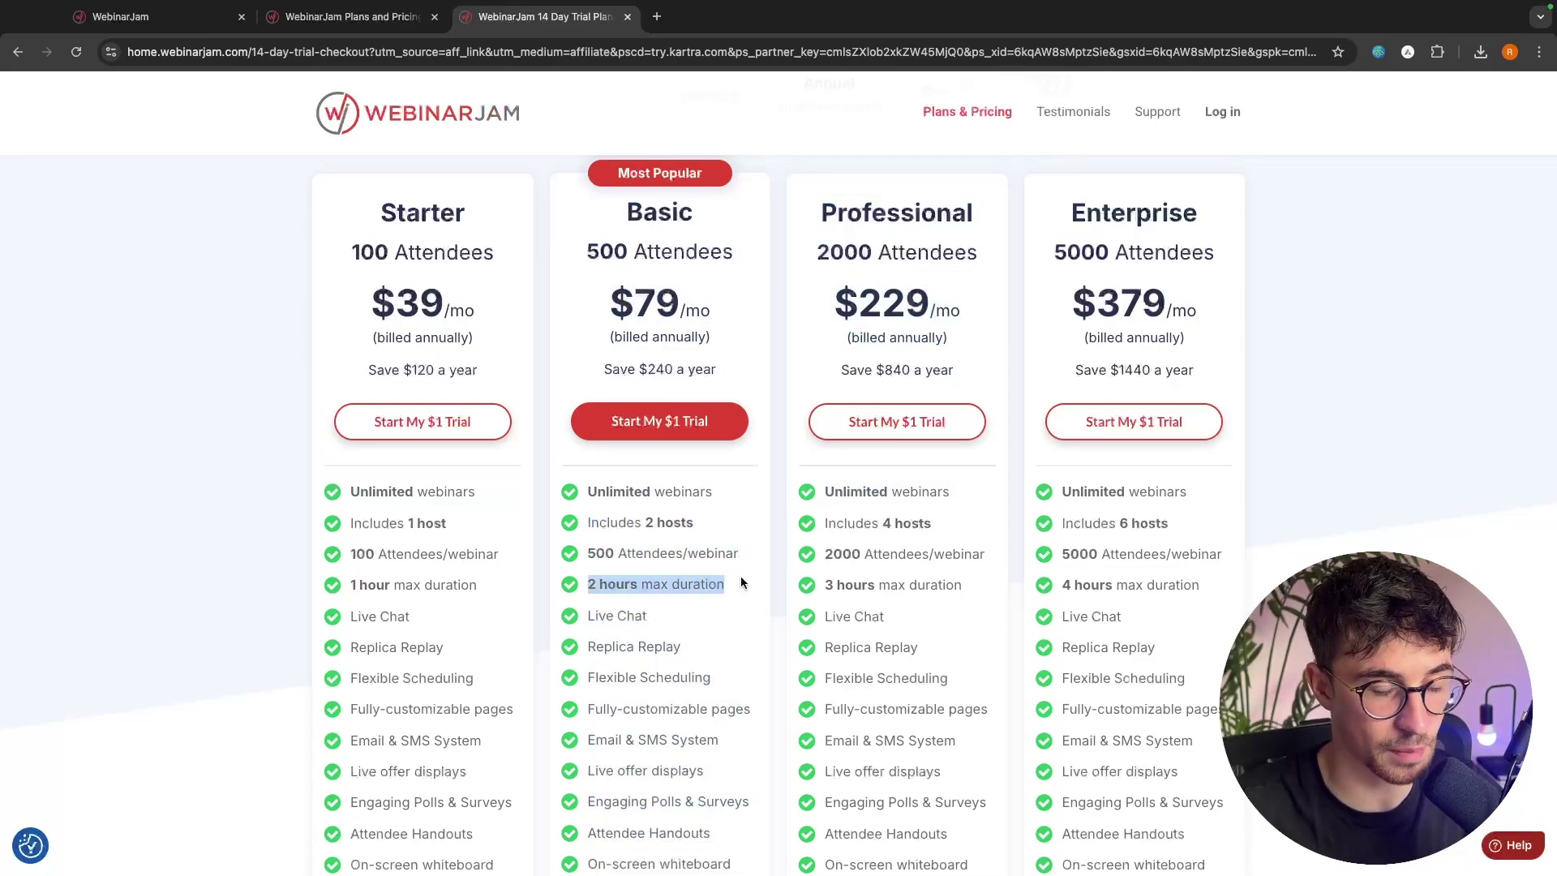
click(741, 582)
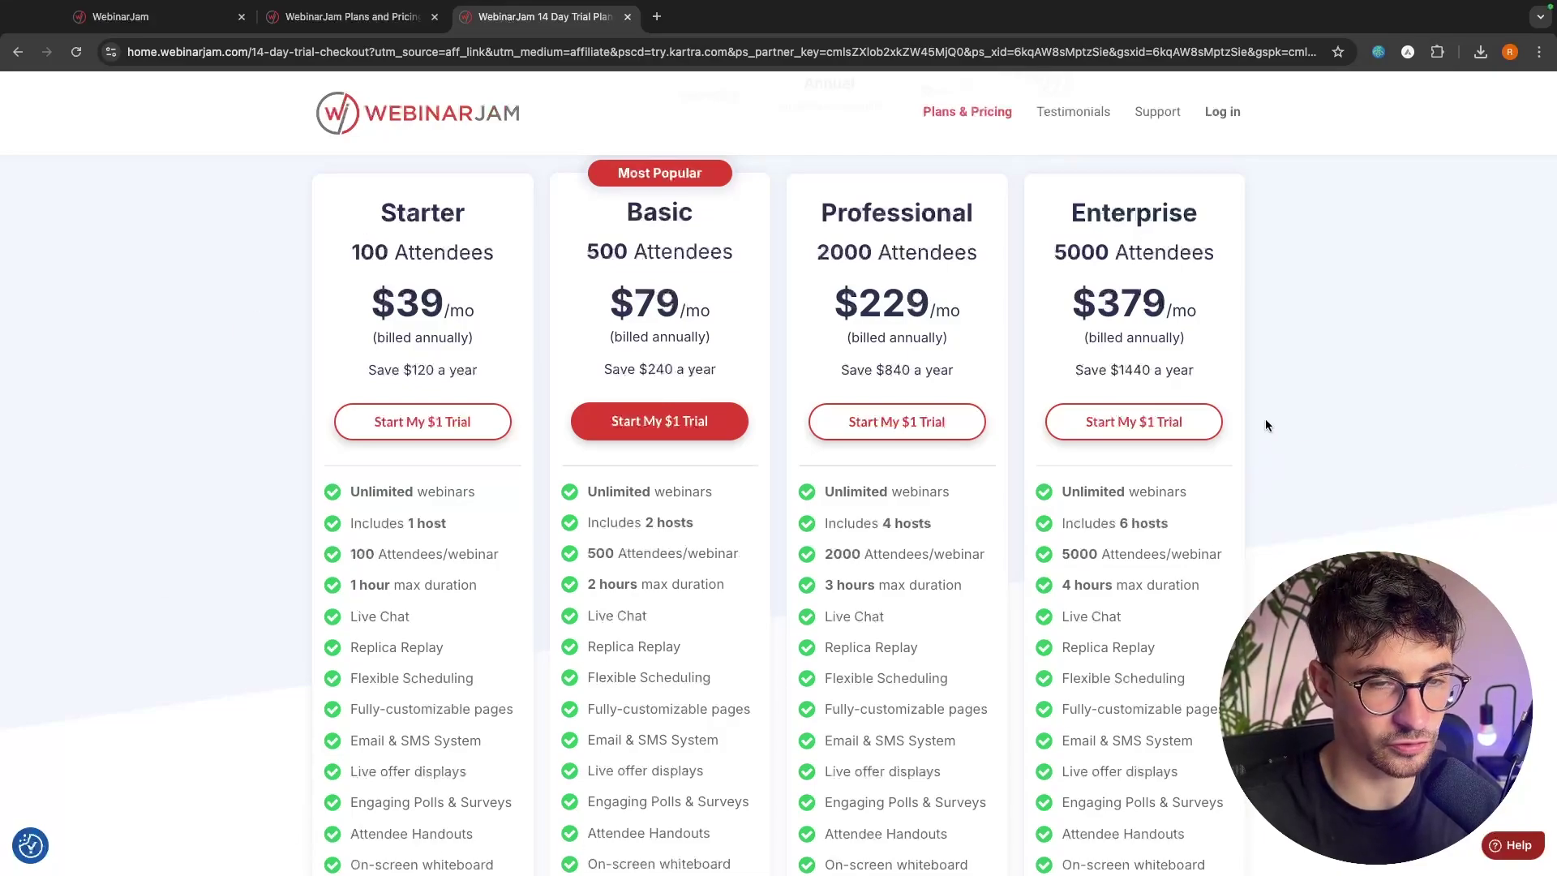
click(694, 421)
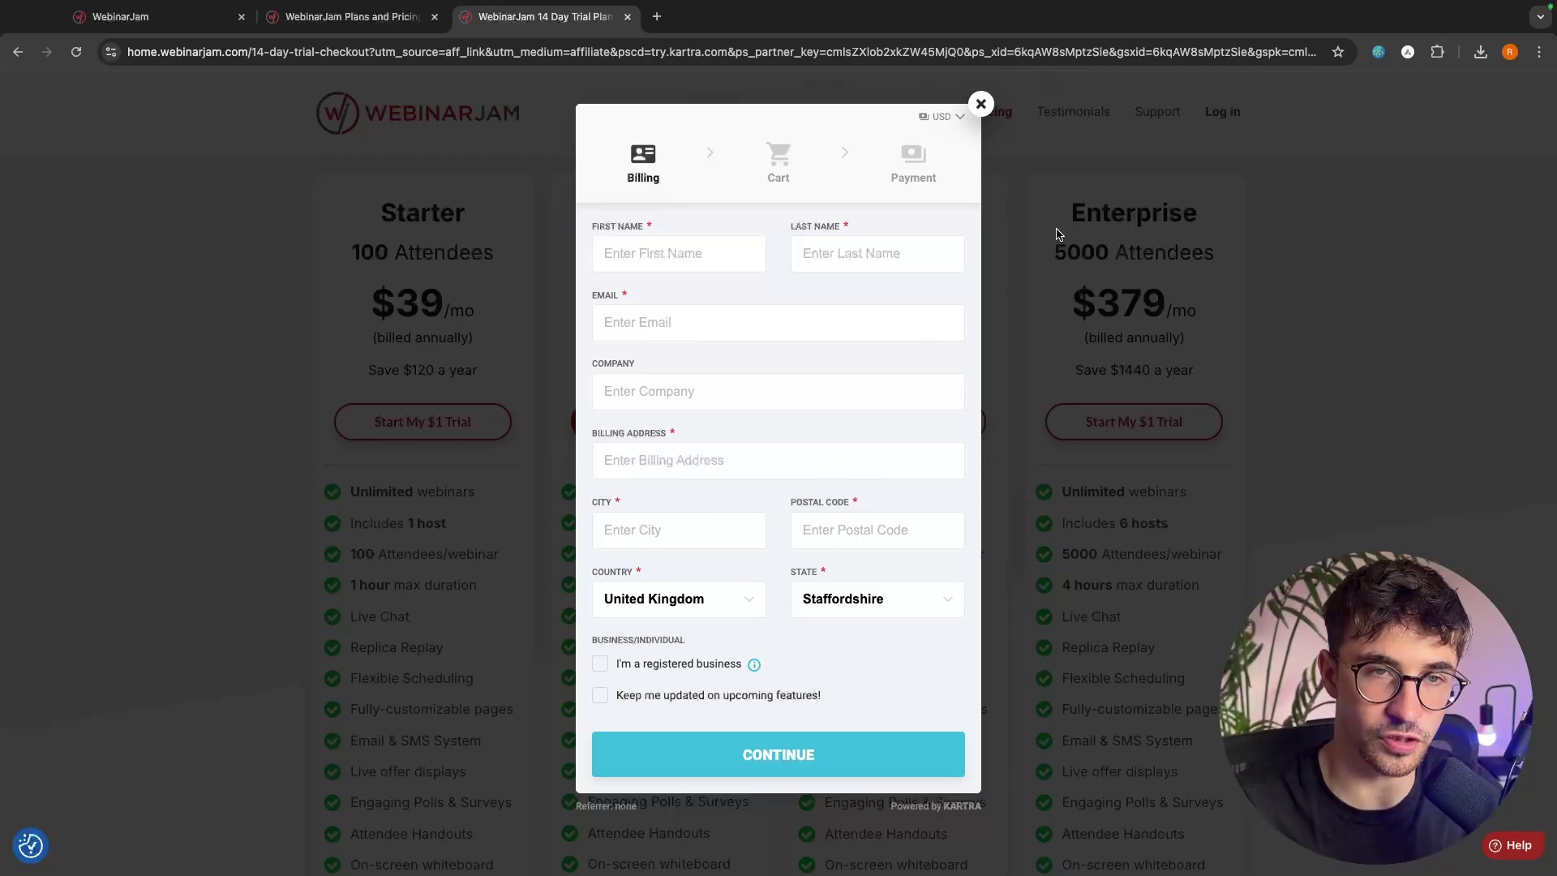
Leave the pricing pages for the Webinars dashboard and start, then cancel, a full-configuration webinar.
click(980, 104)
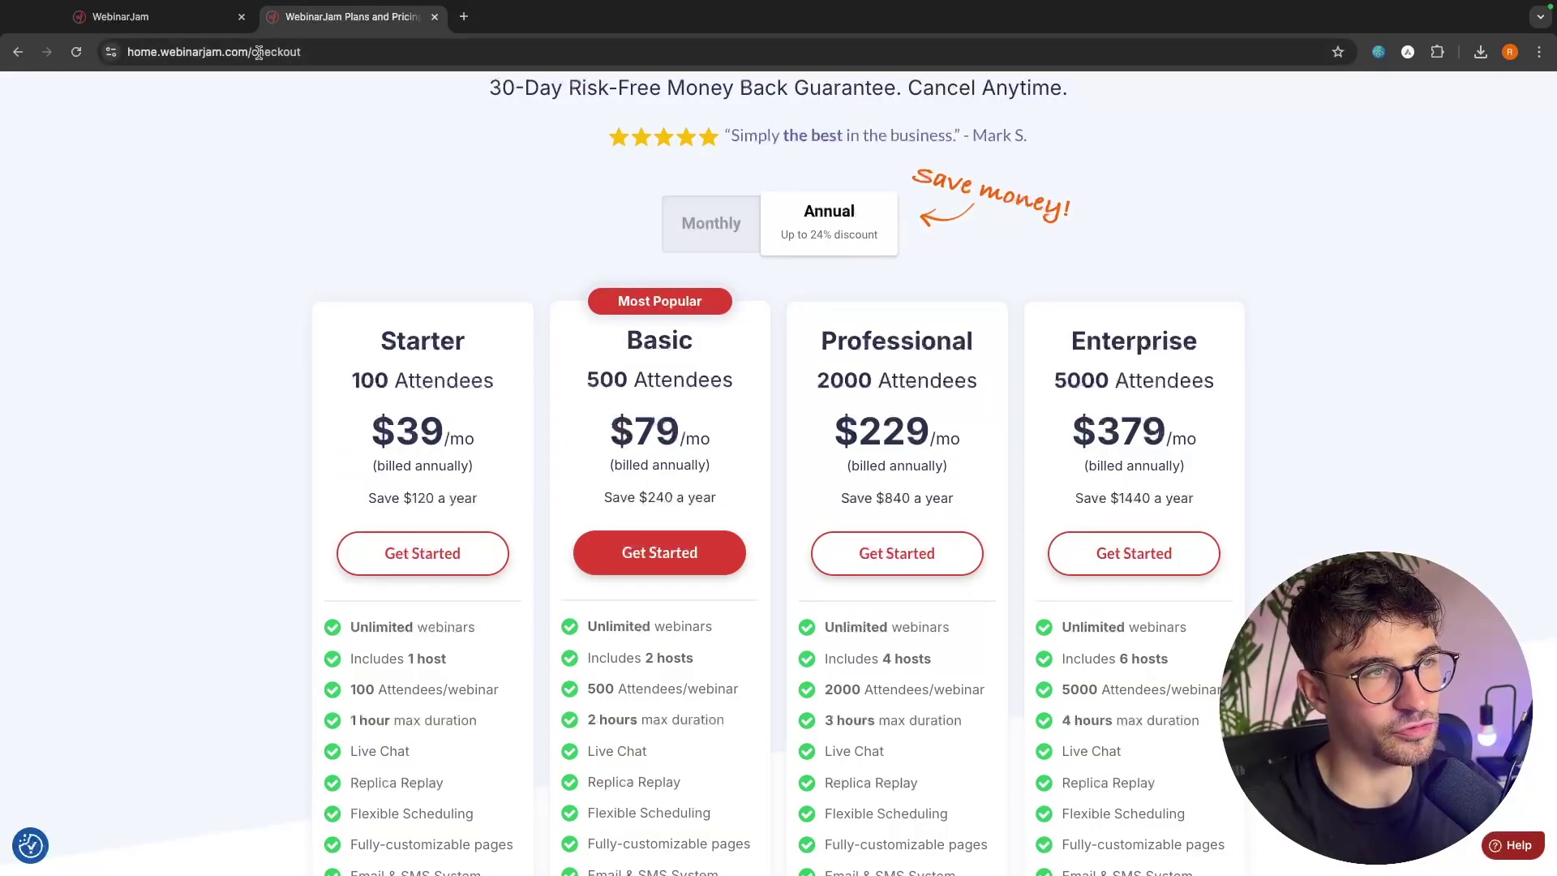
key(ctrl+shift+Tab)
click(435, 16)
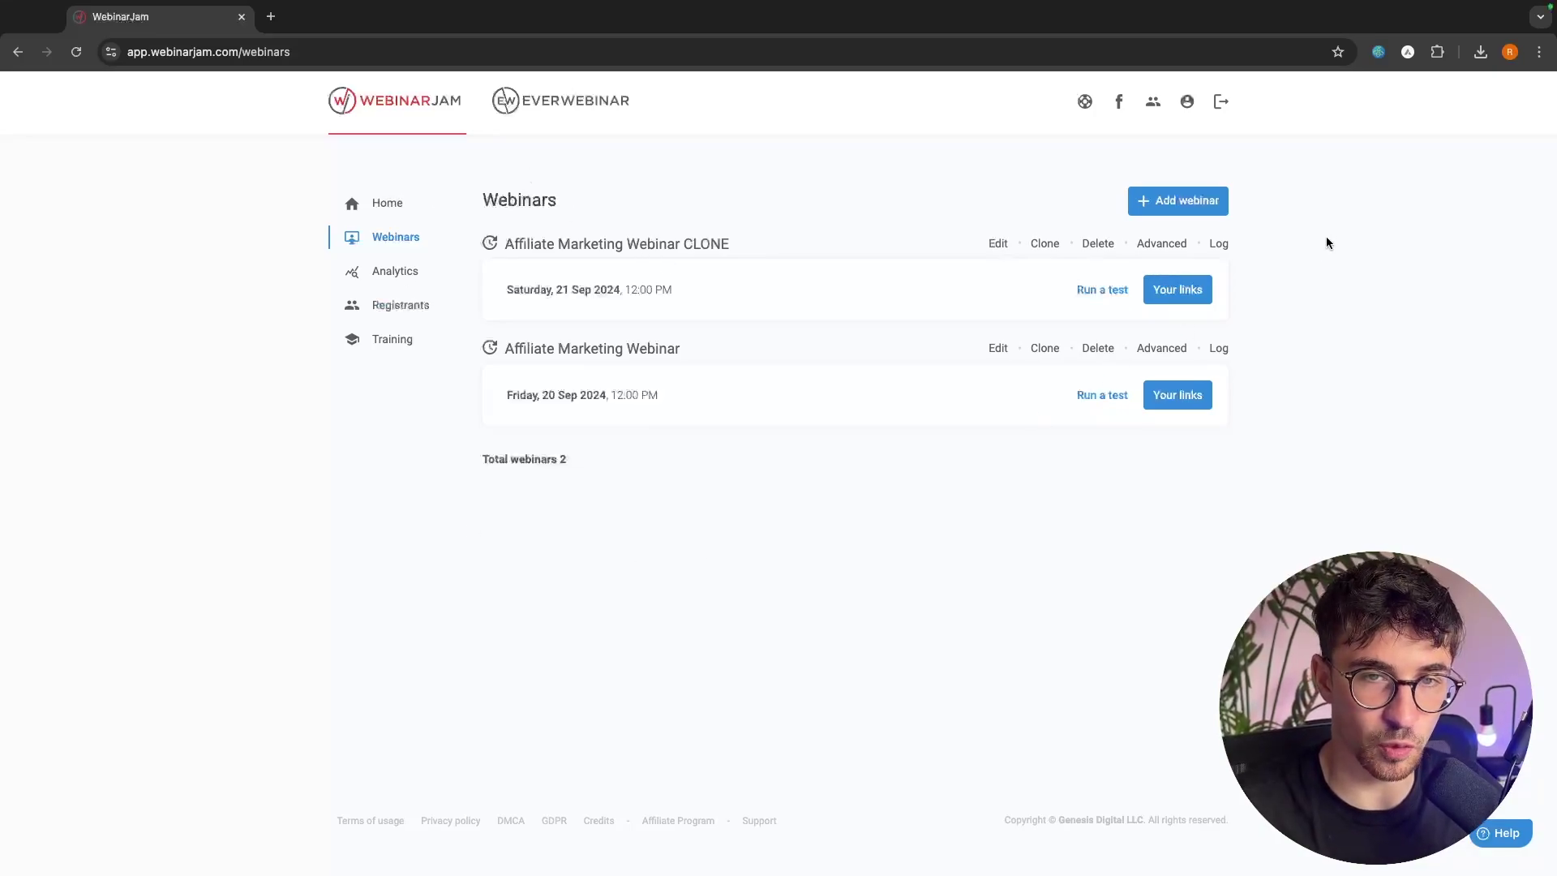
click(1159, 194)
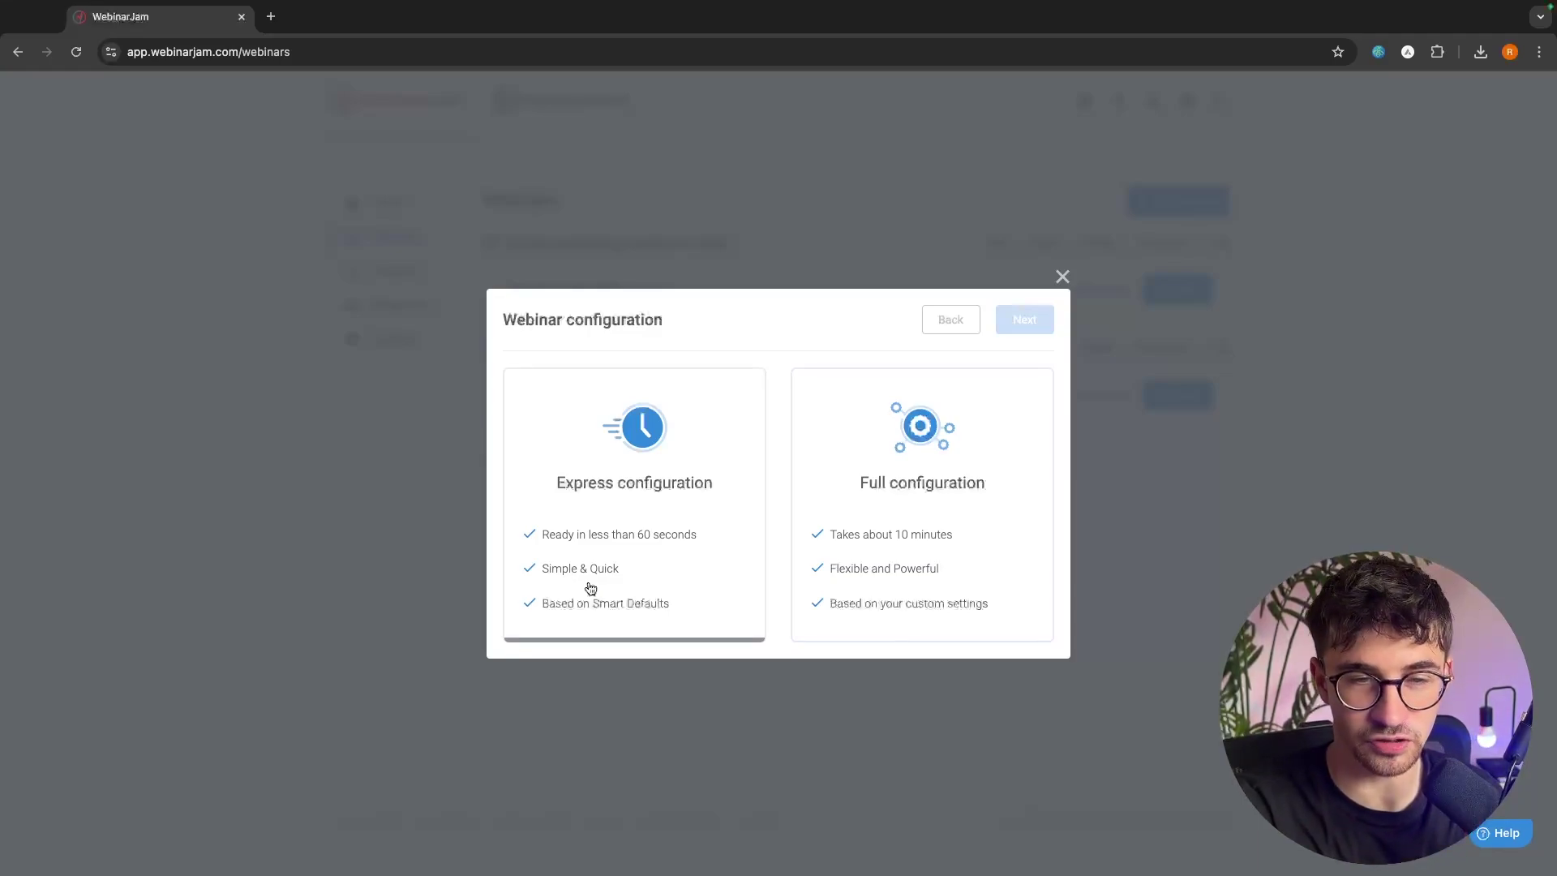
click(950, 473)
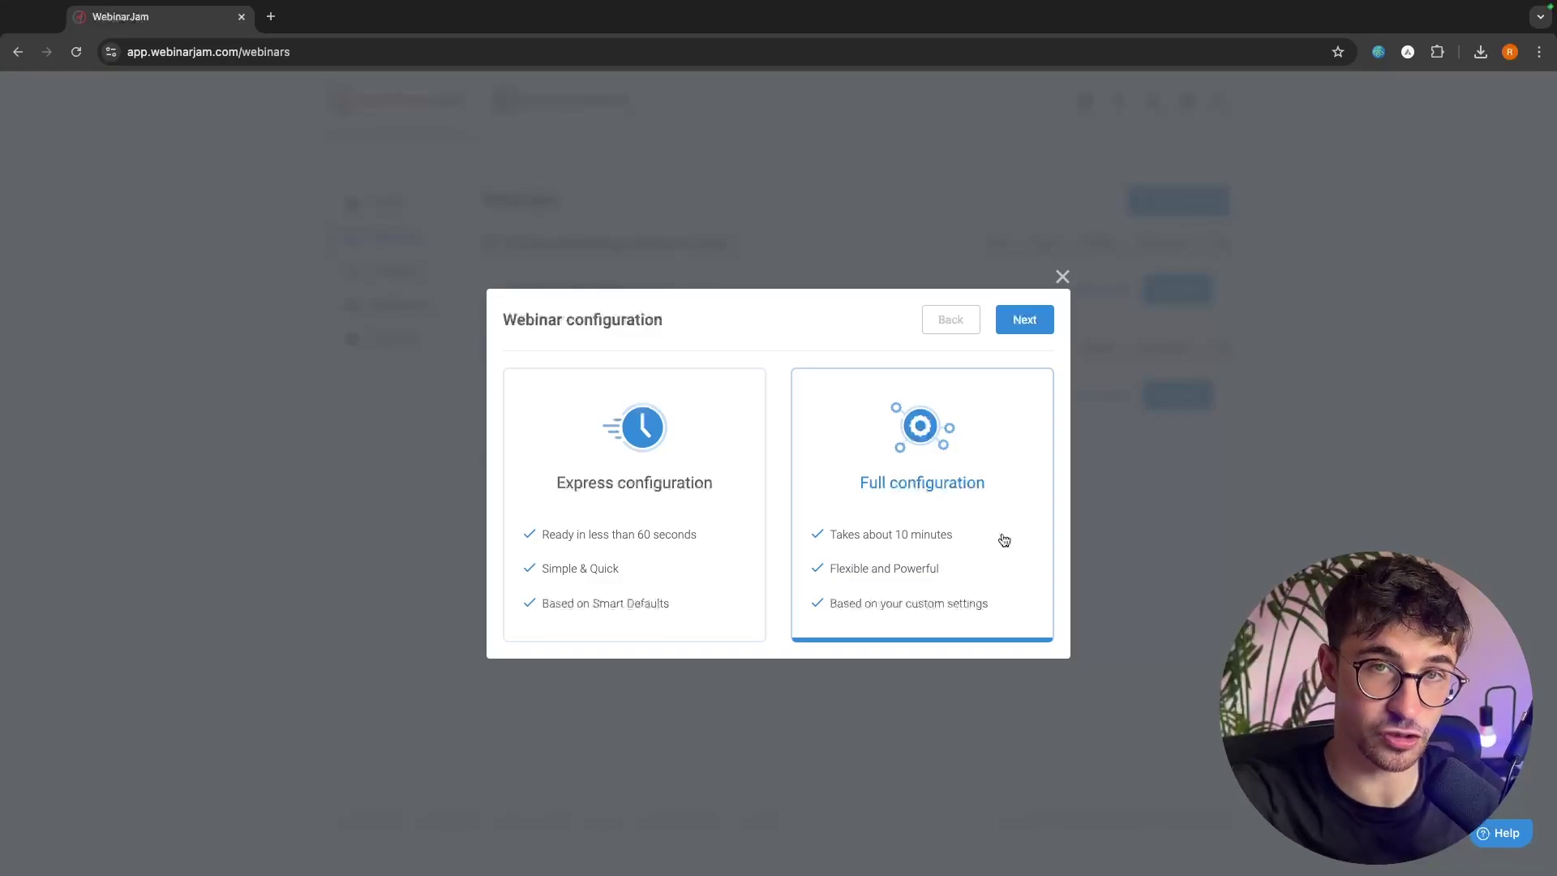
click(1062, 276)
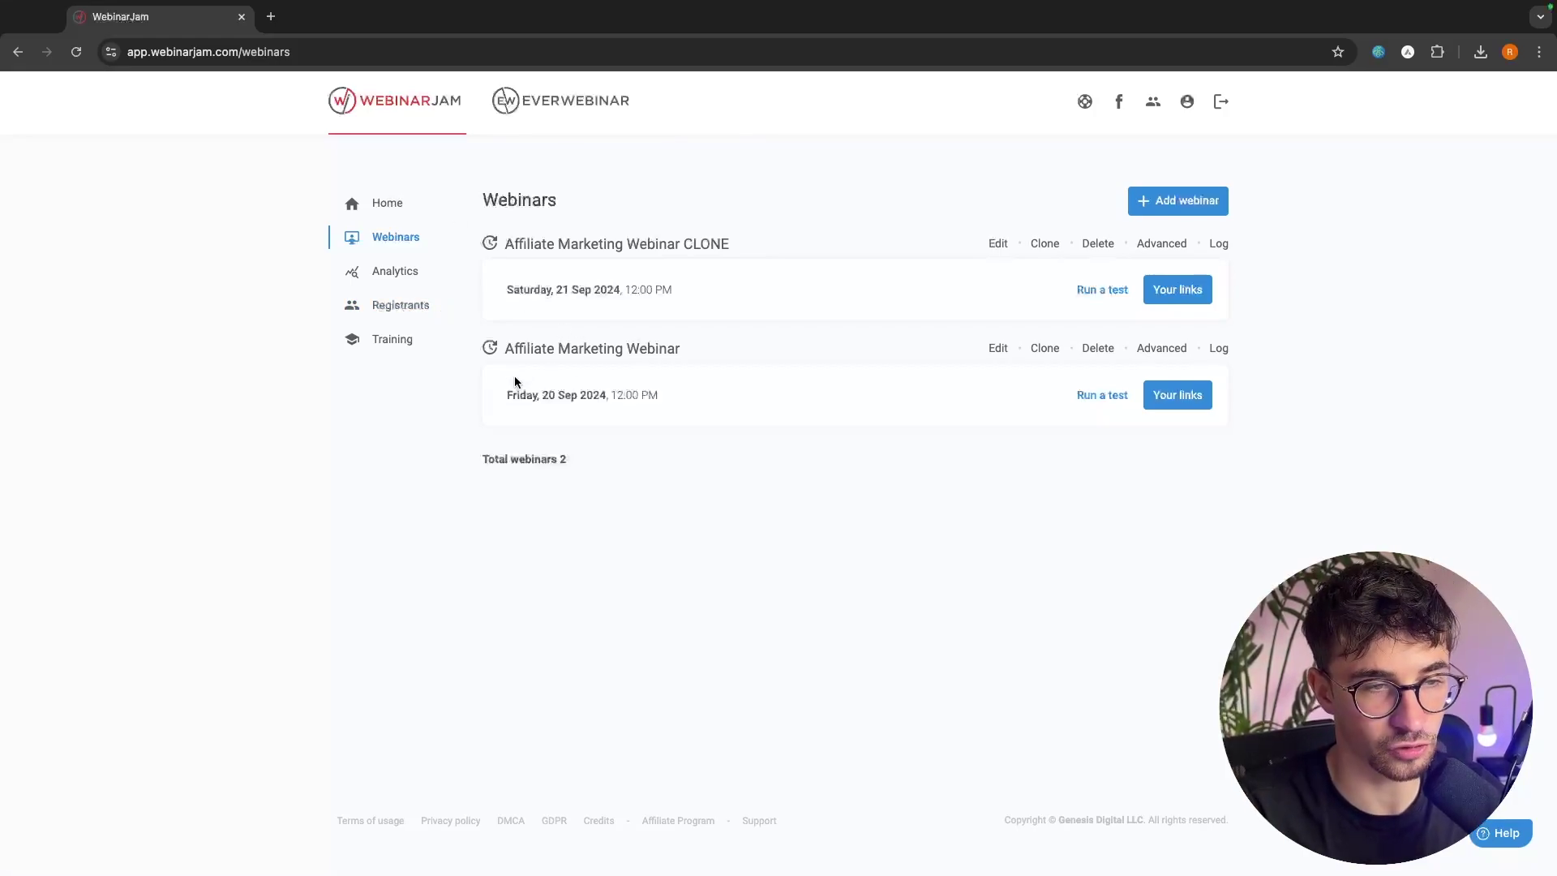
Check the Friday and Saturday webinar dates, then start and cancel another full-configuration setup.
drag(489, 401, 664, 400)
click(673, 400)
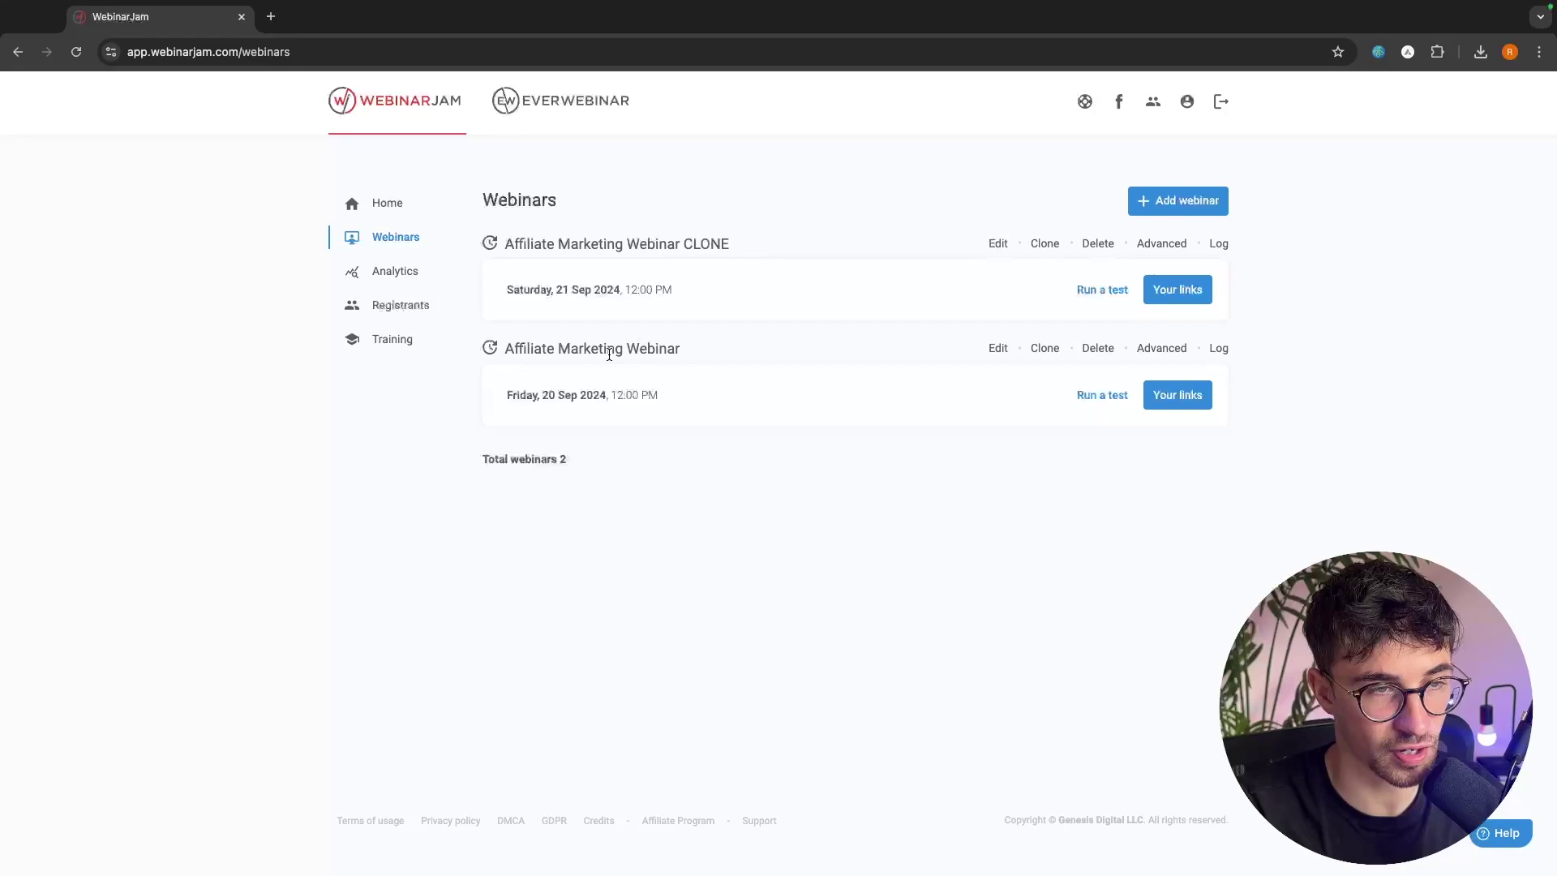
drag(498, 294, 727, 292)
click(737, 299)
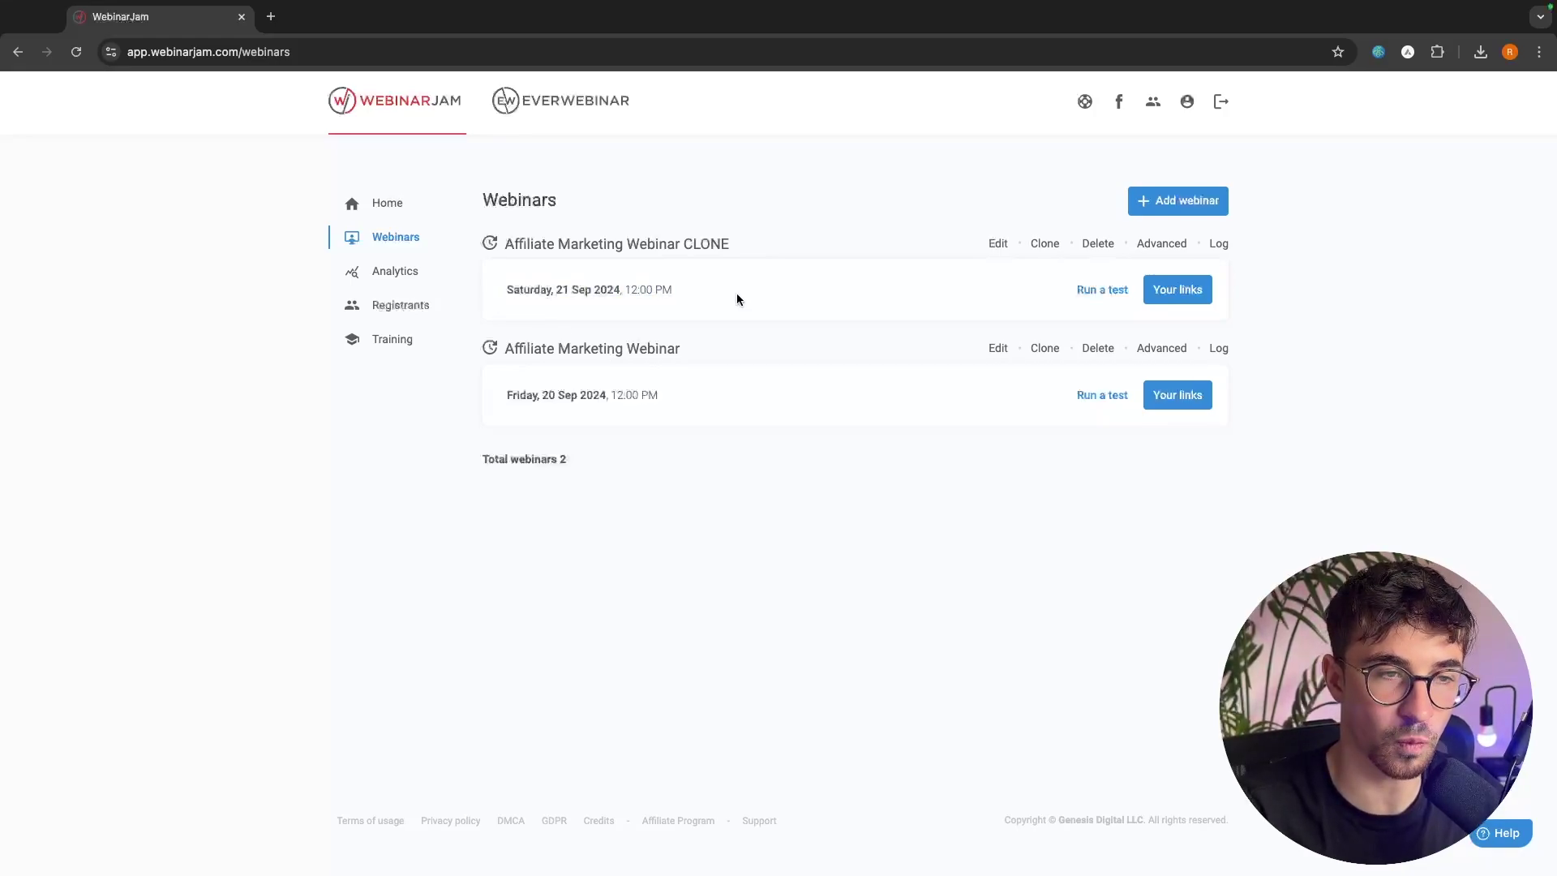
click(1215, 216)
click(890, 529)
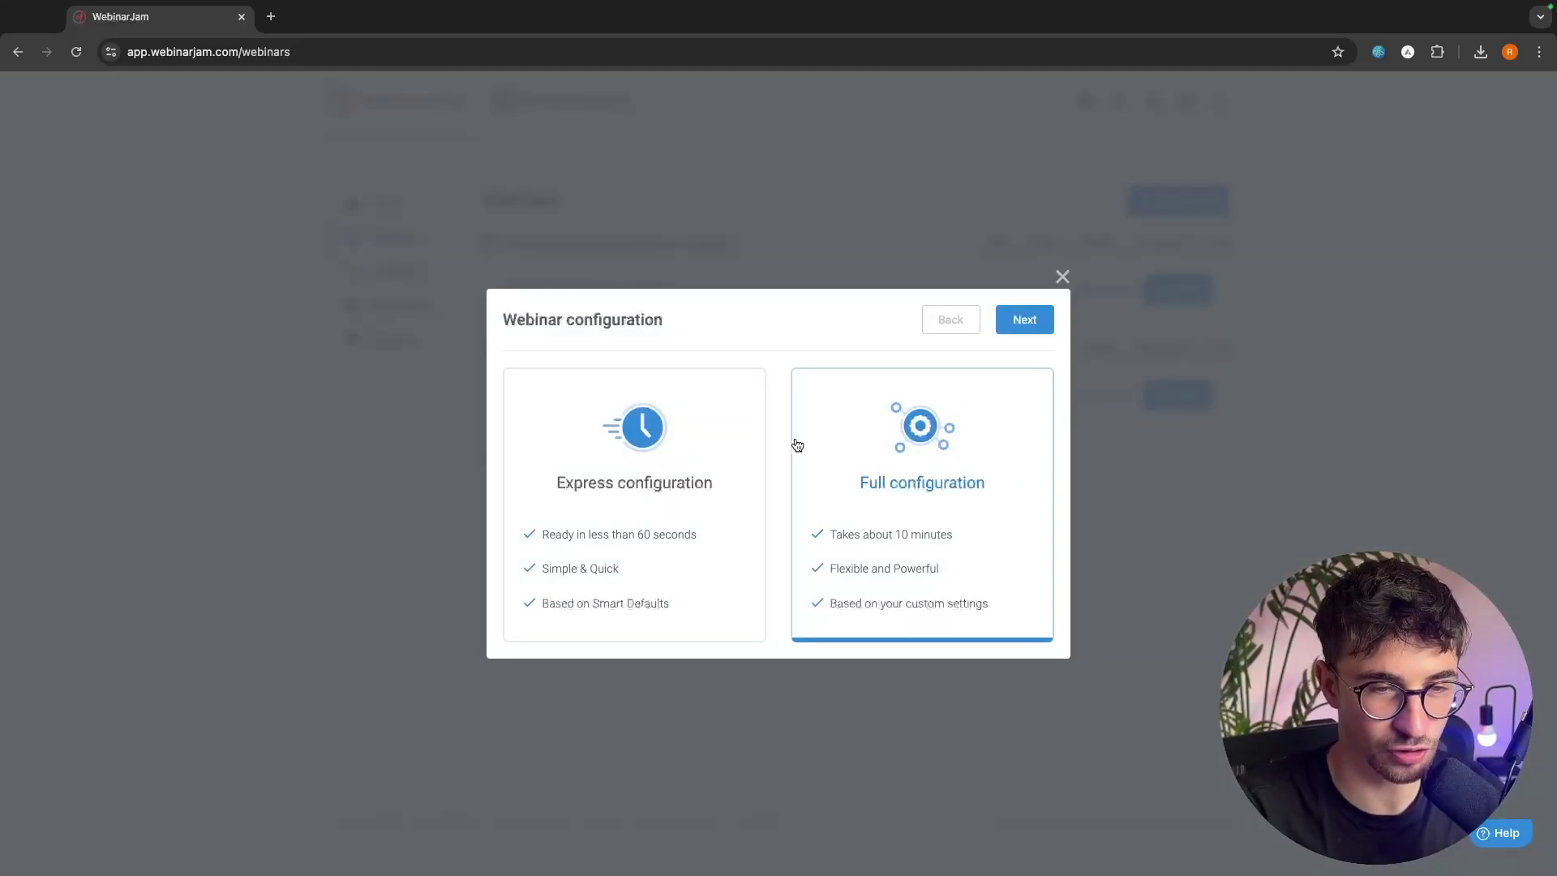
click(1062, 278)
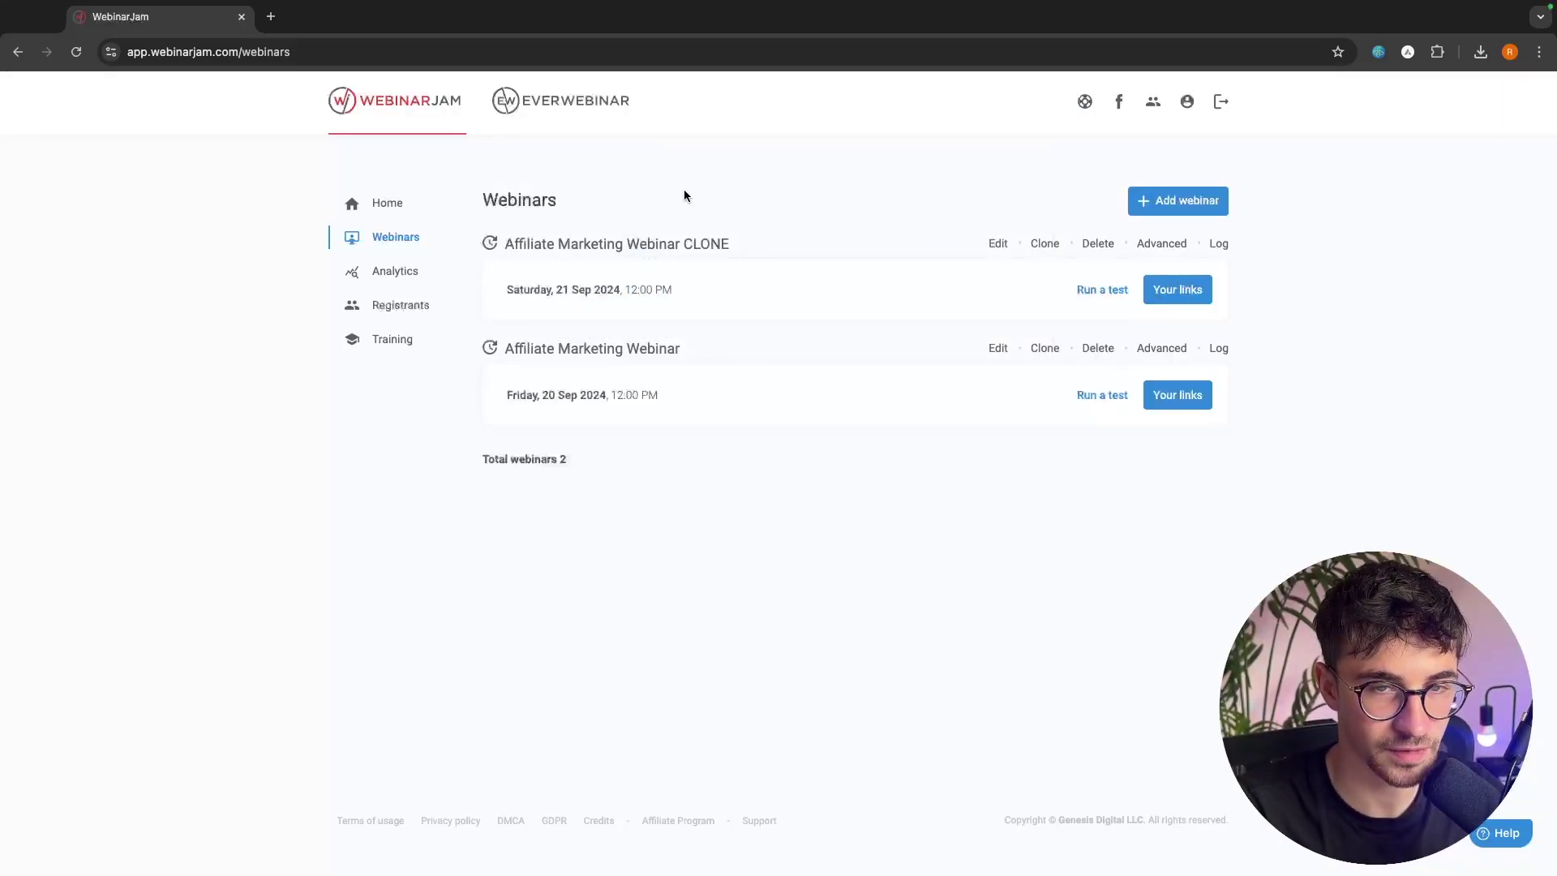
Clone the CLONE webinar and browse its setup steps back to scheduling.
click(1050, 246)
click(983, 204)
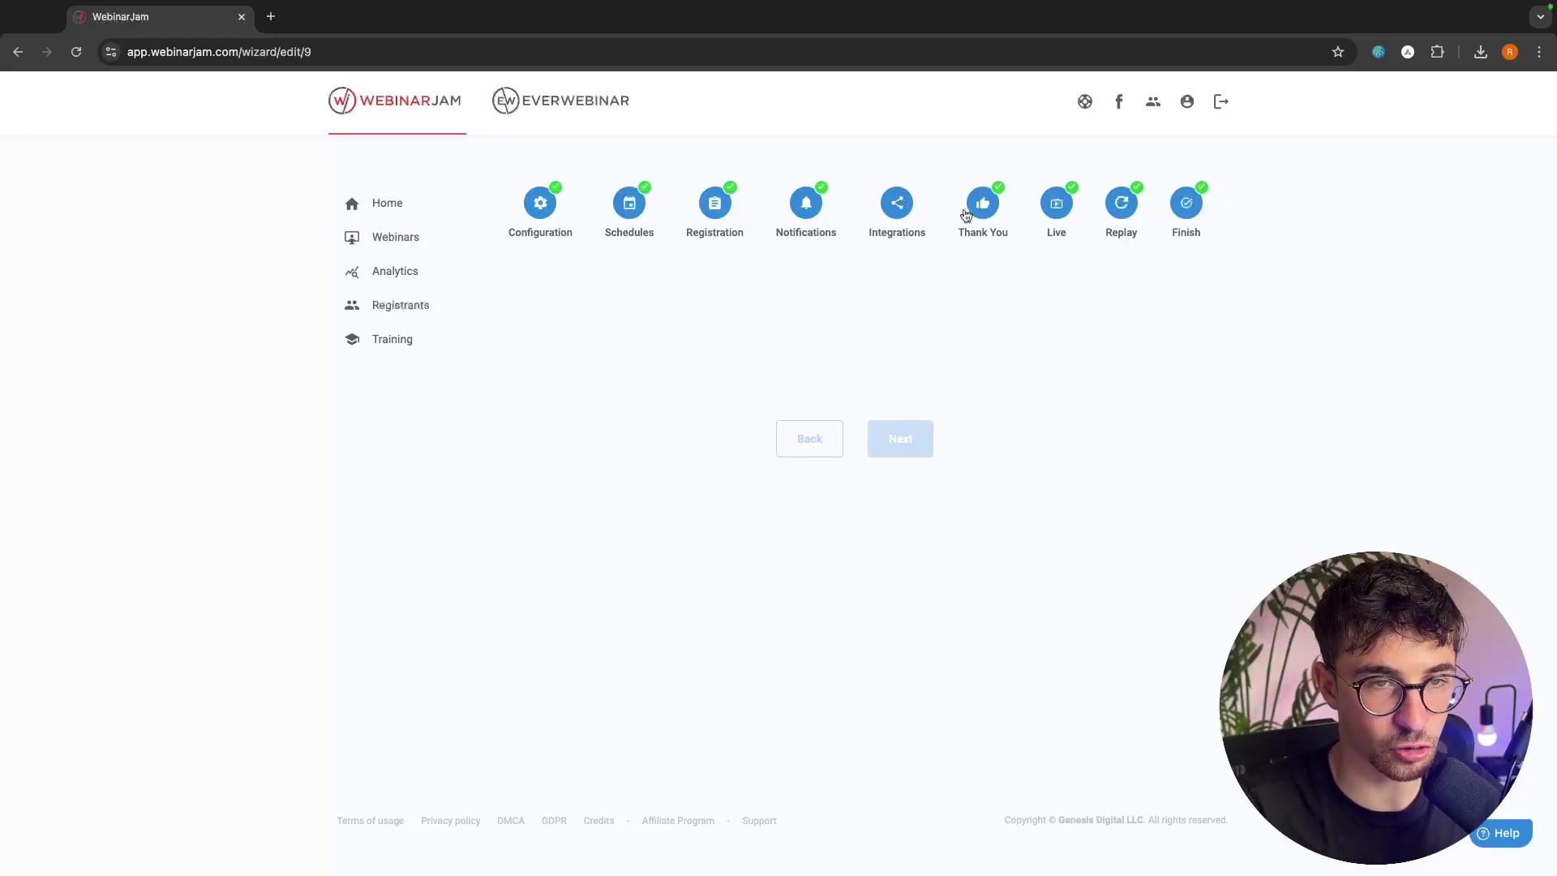
click(1057, 204)
click(803, 206)
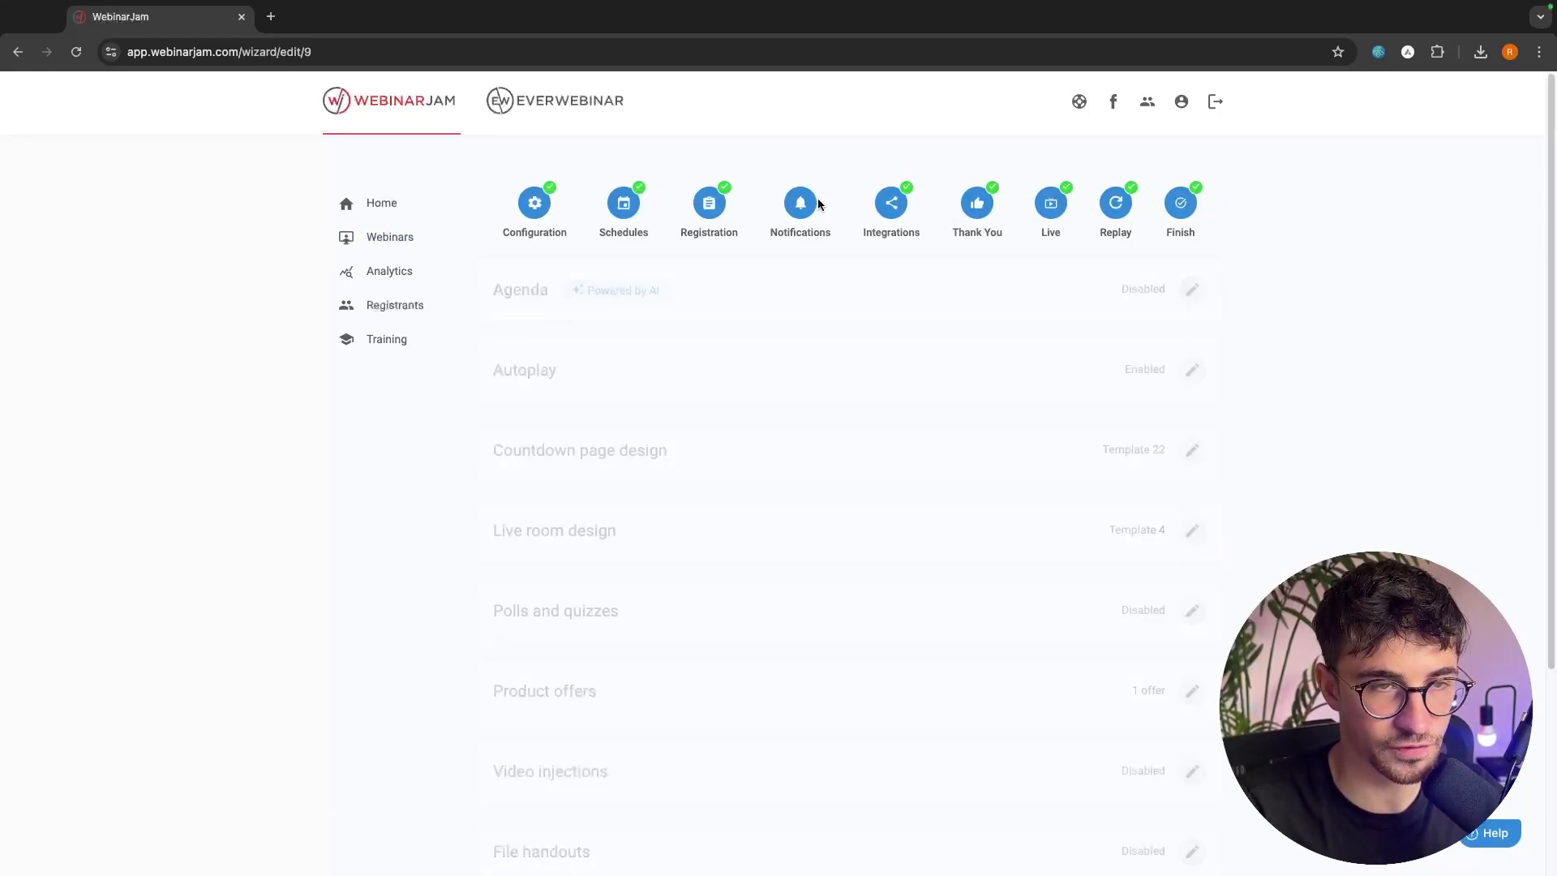
click(626, 201)
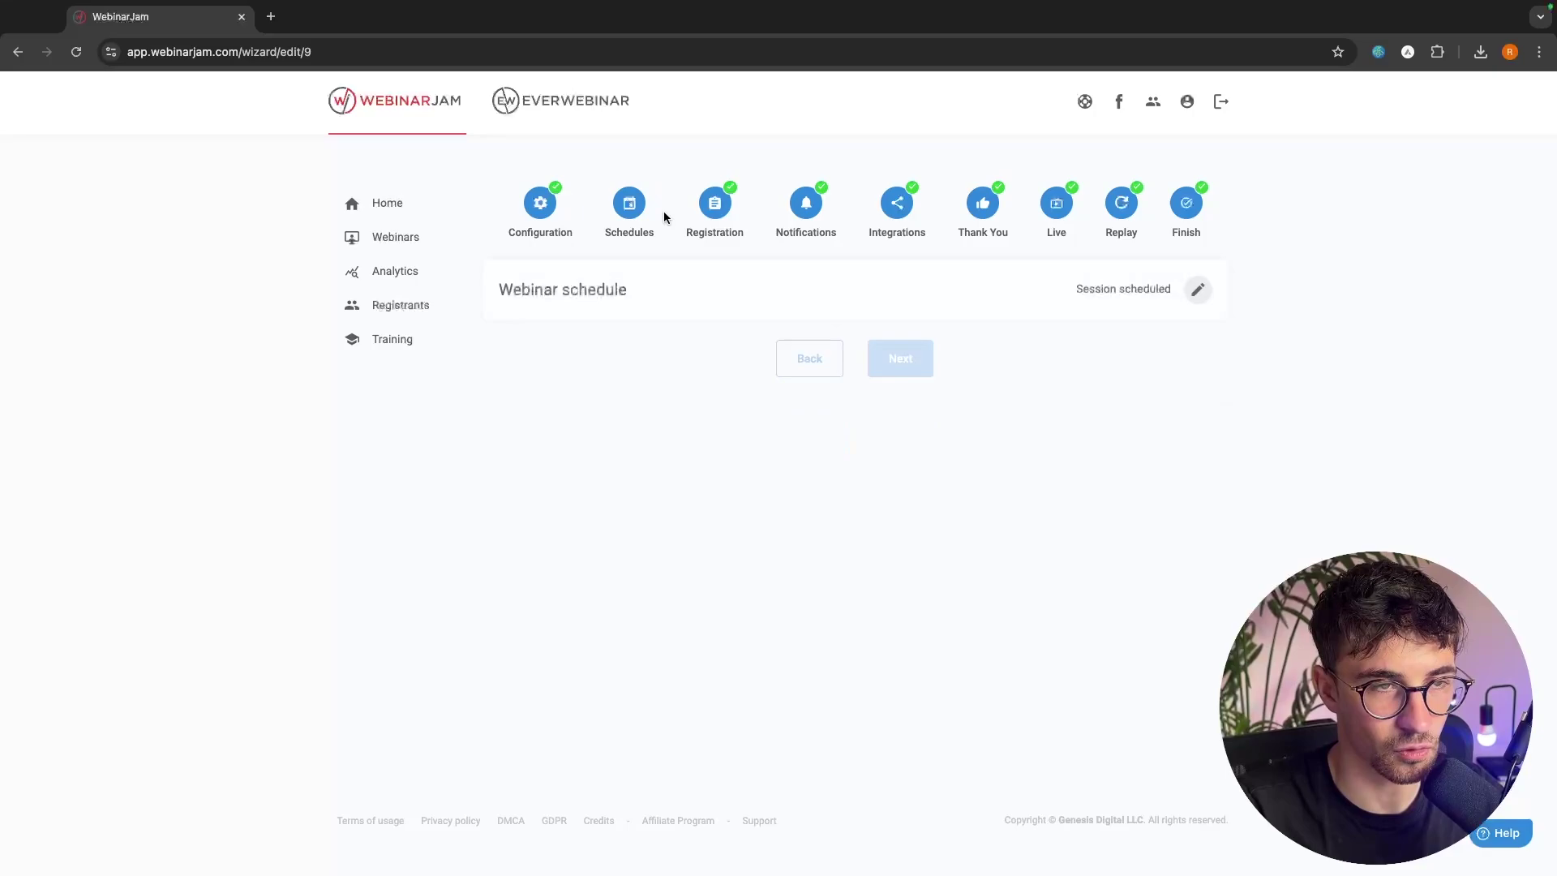
Move the single session's date from 21 to 23 September 2024 and confirm it.
click(1198, 292)
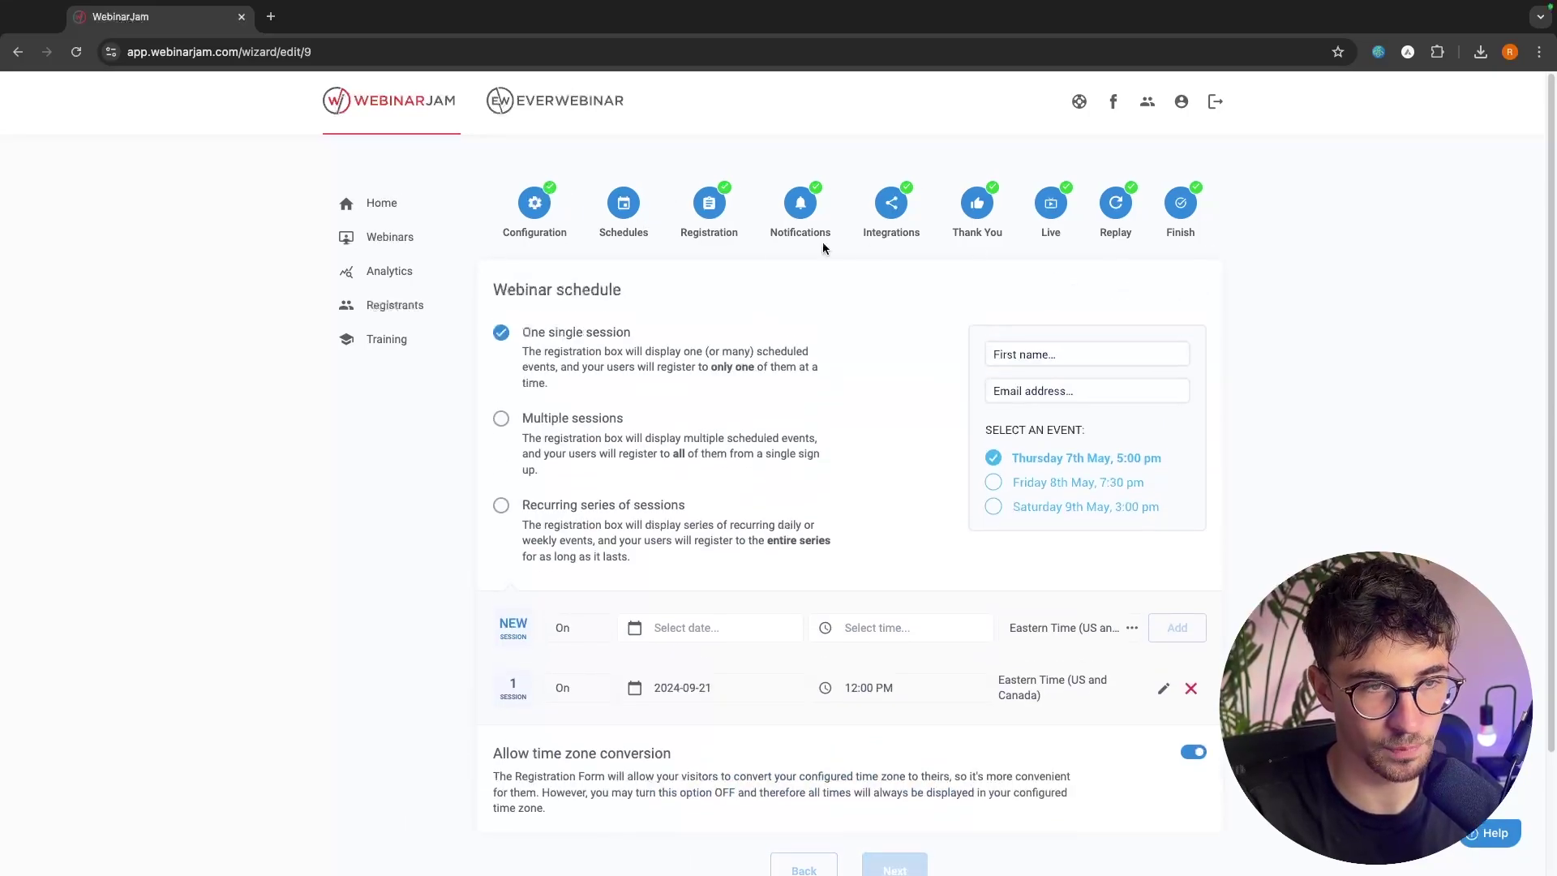
scroll(684, 433, down, 1)
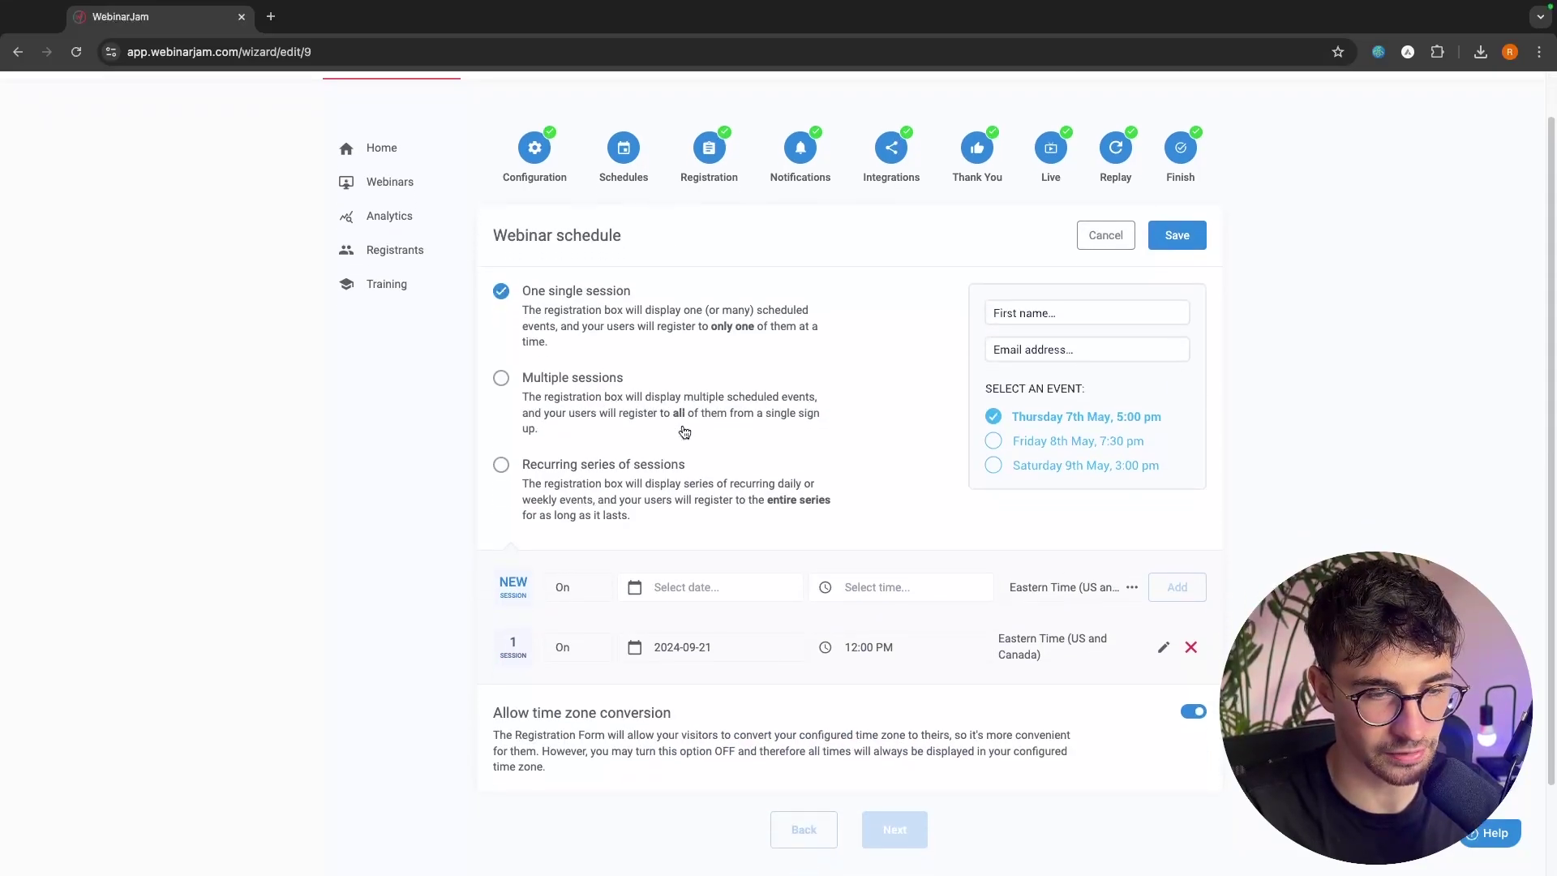
click(1163, 646)
click(946, 370)
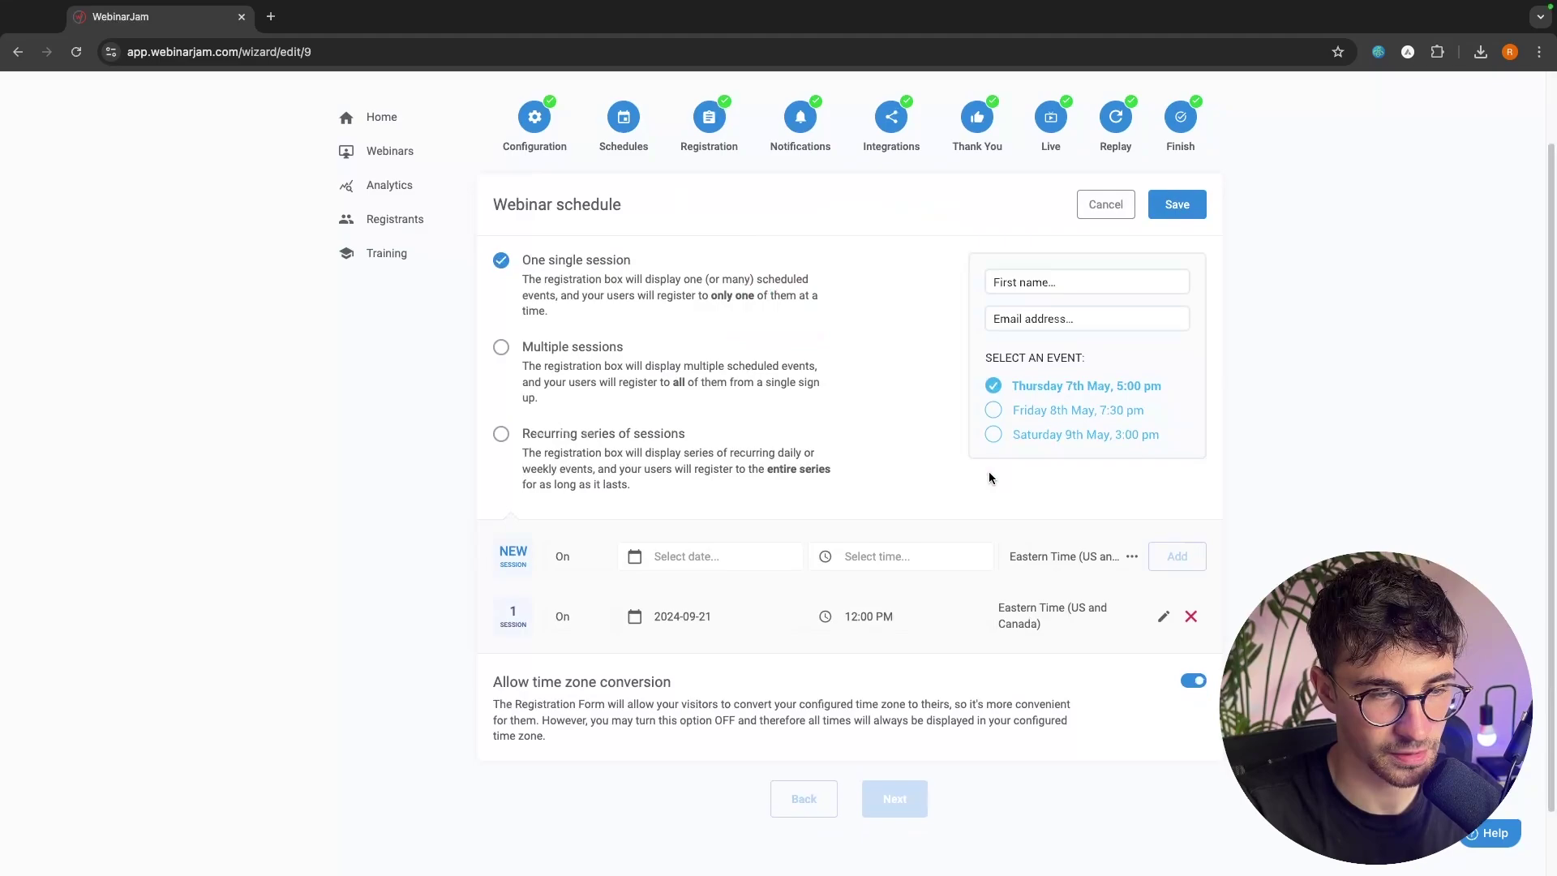
click(713, 595)
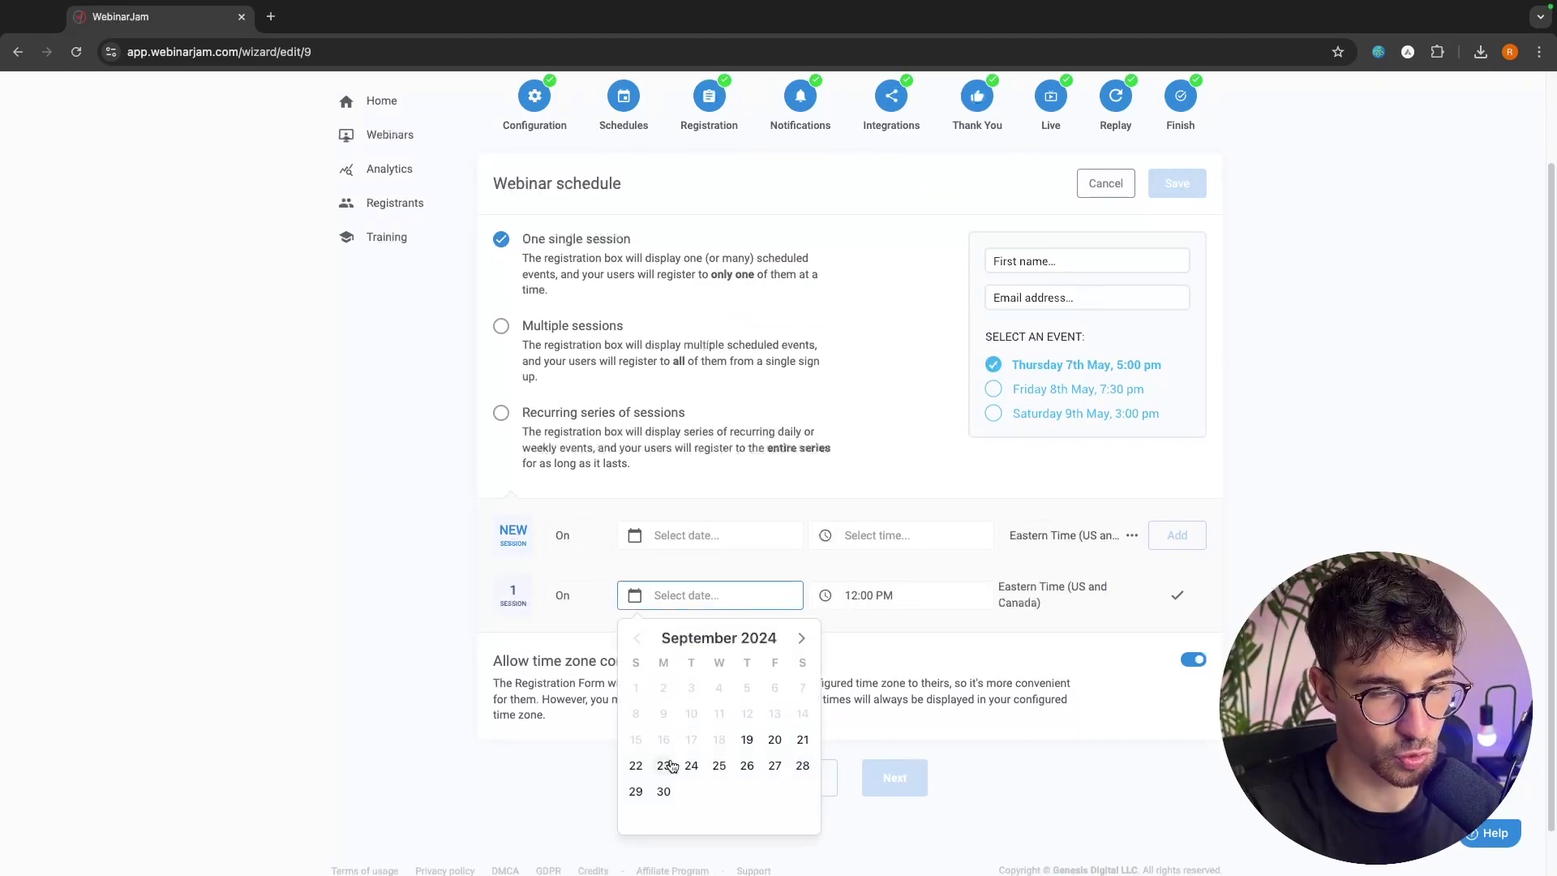
click(664, 766)
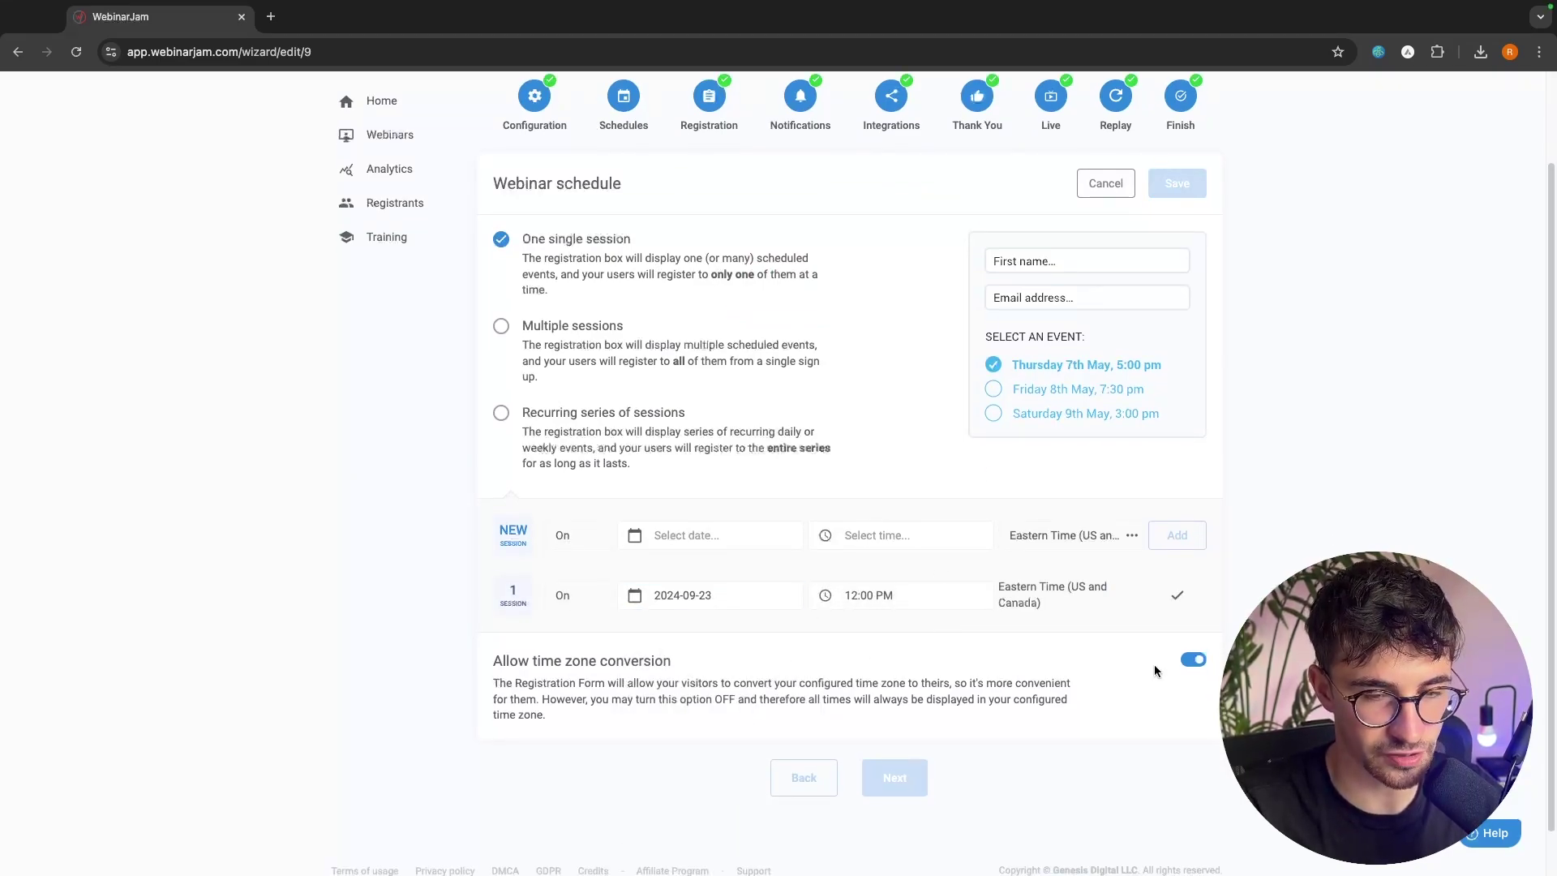
click(1177, 595)
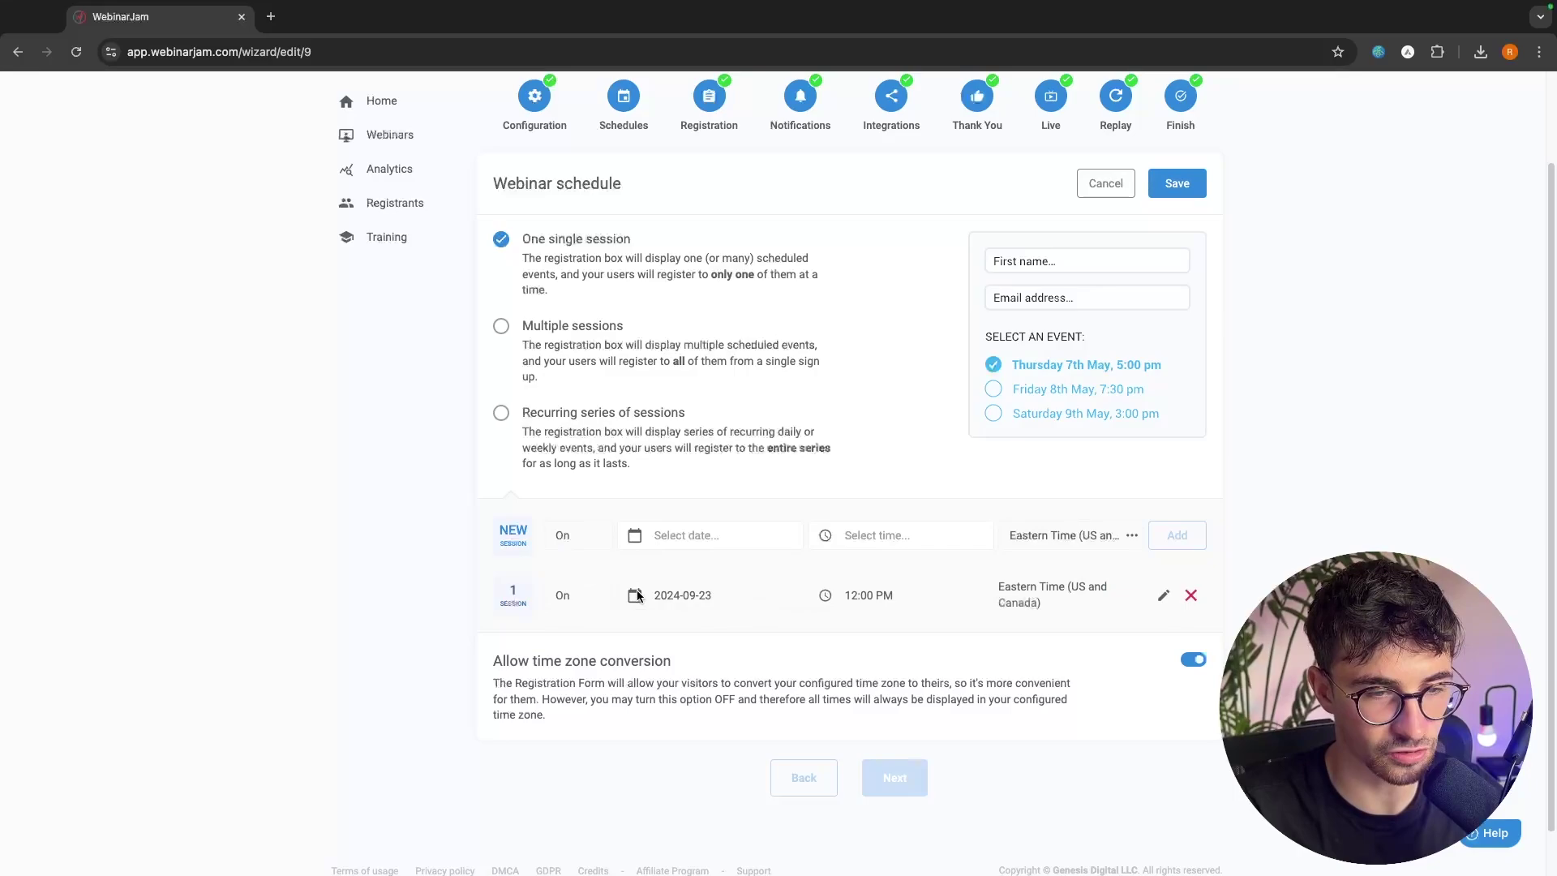
scroll(817, 594, up, 1)
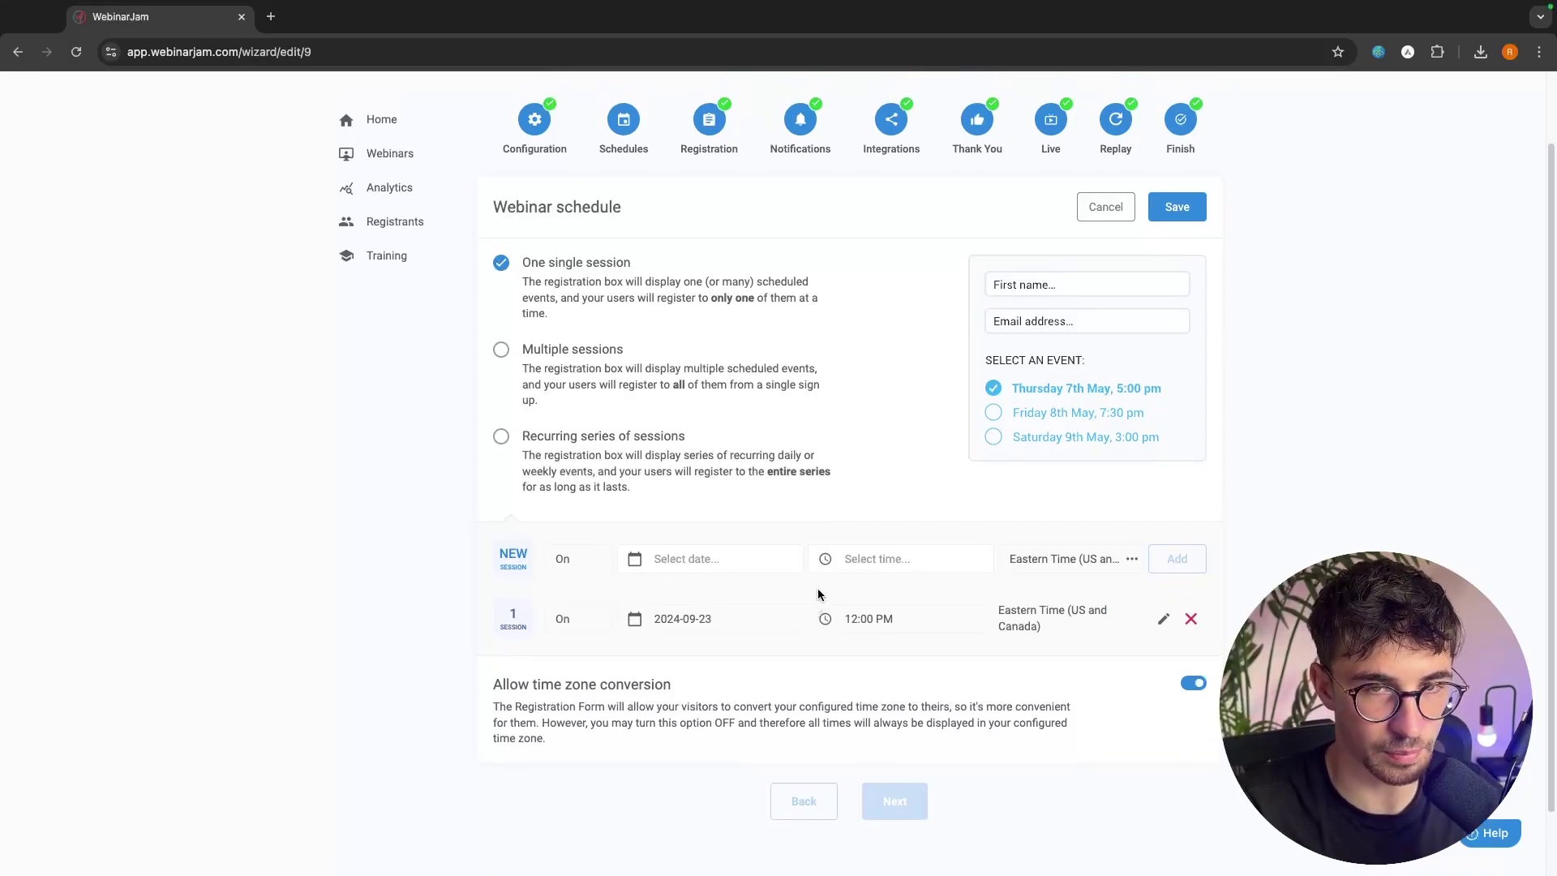
Save the 23 Sep schedule and rename the webinar, replacing 'CLONE CLONE' with '- Monday 23rd'.
click(1177, 207)
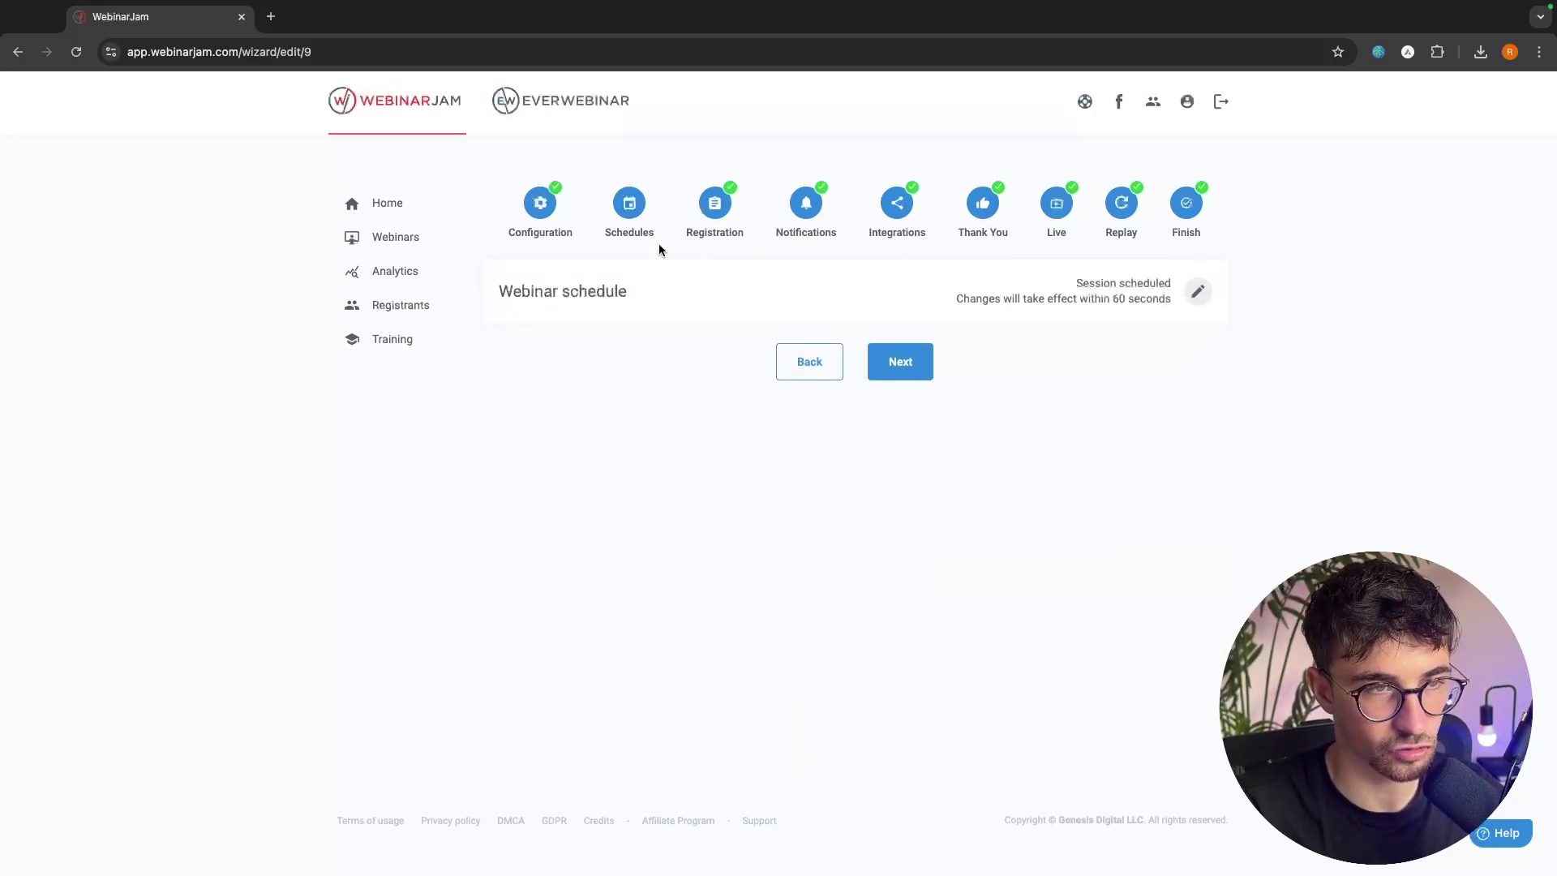
click(540, 204)
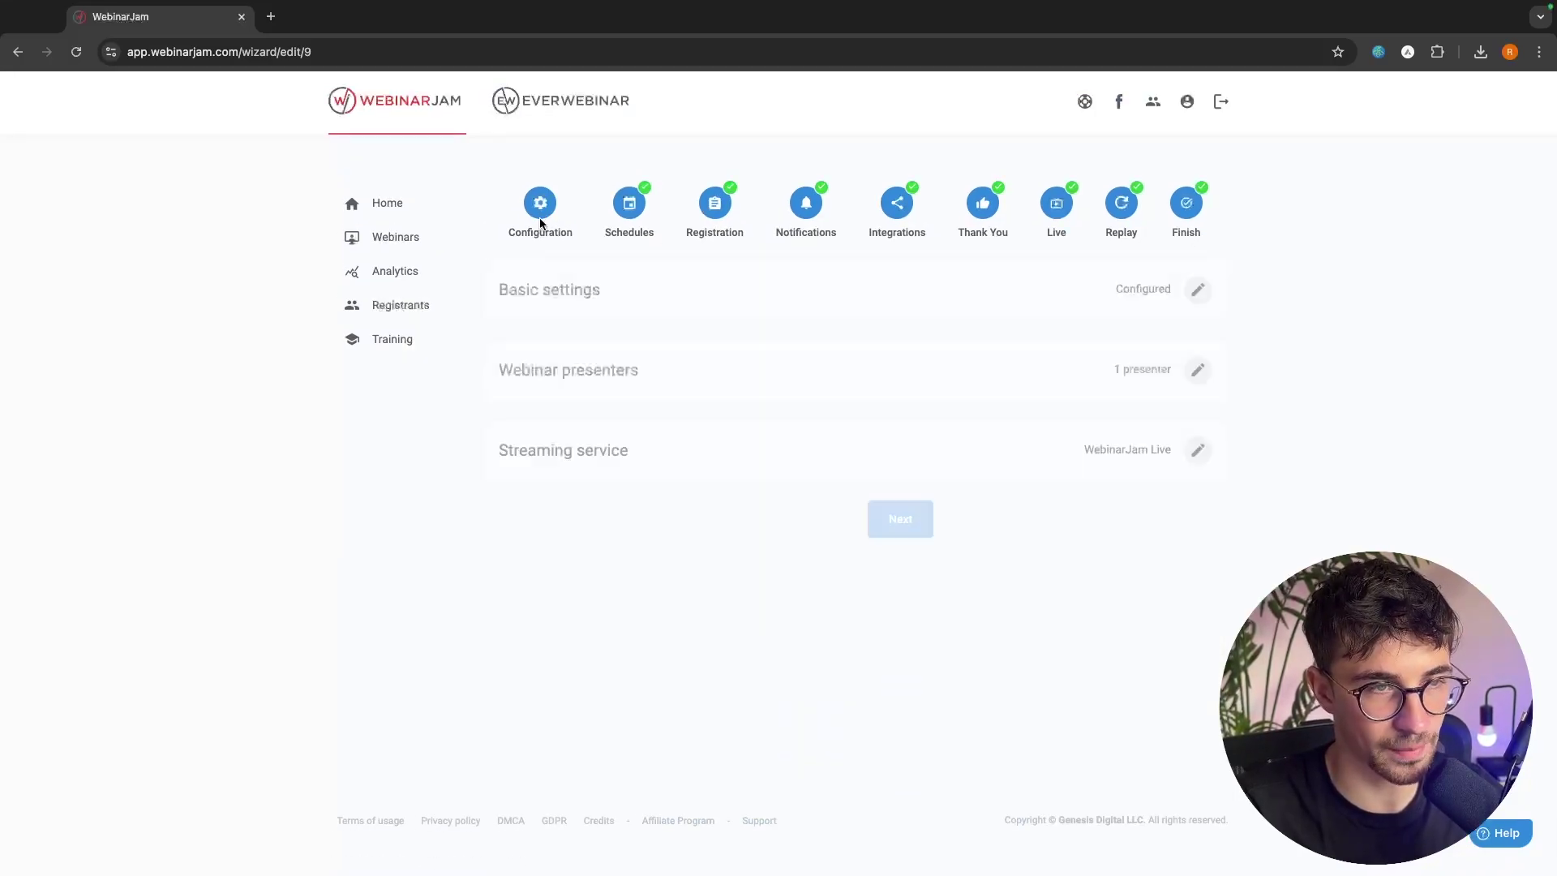
click(1196, 290)
drag(644, 372, 899, 381)
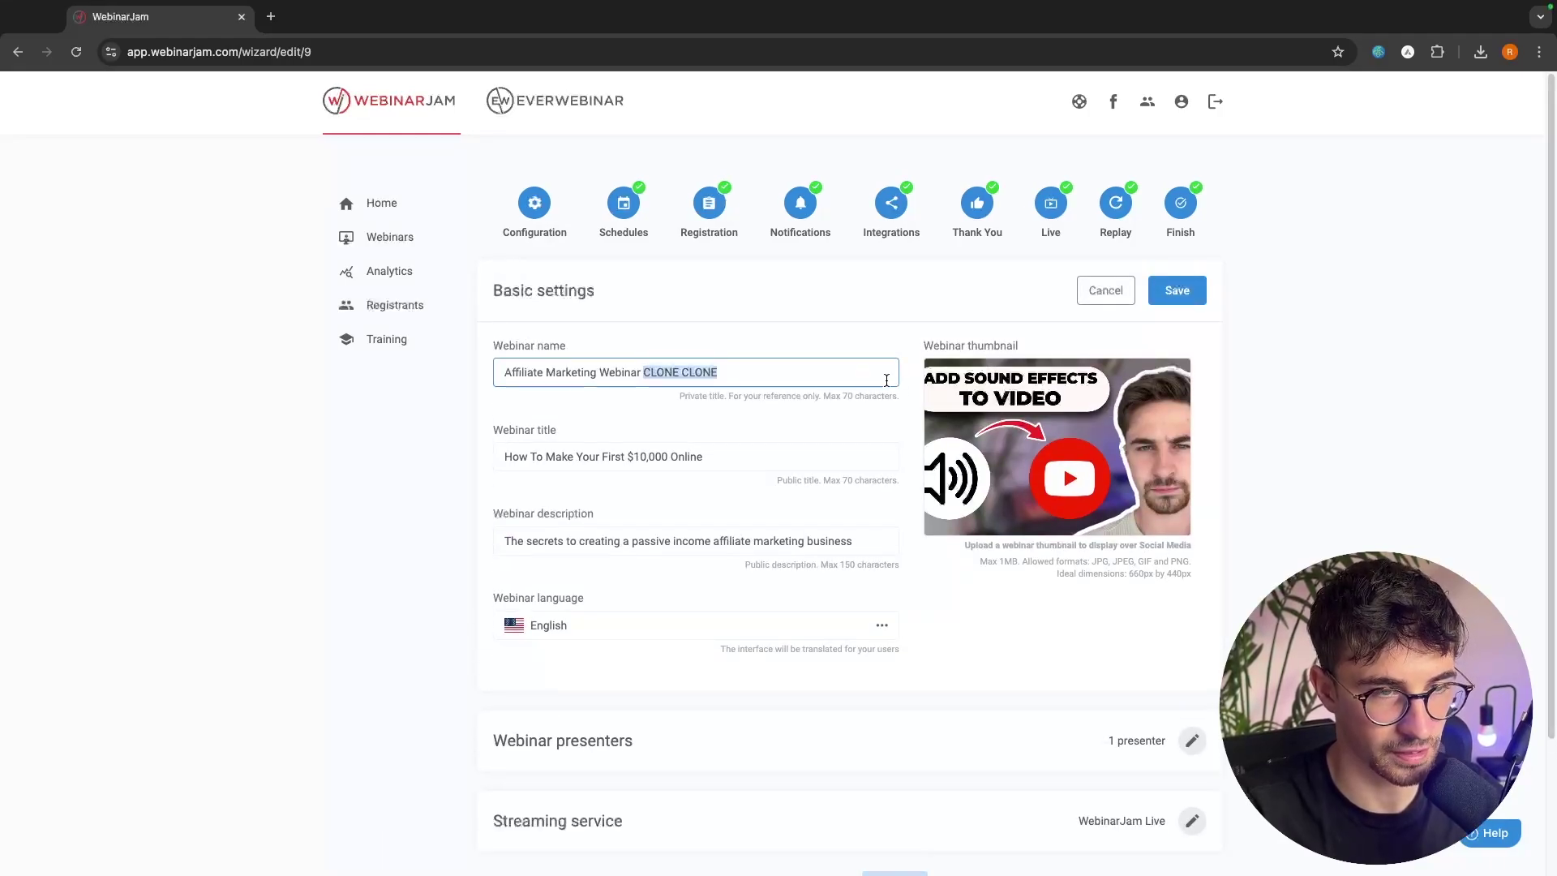
key(BackSpace)
text(- M)
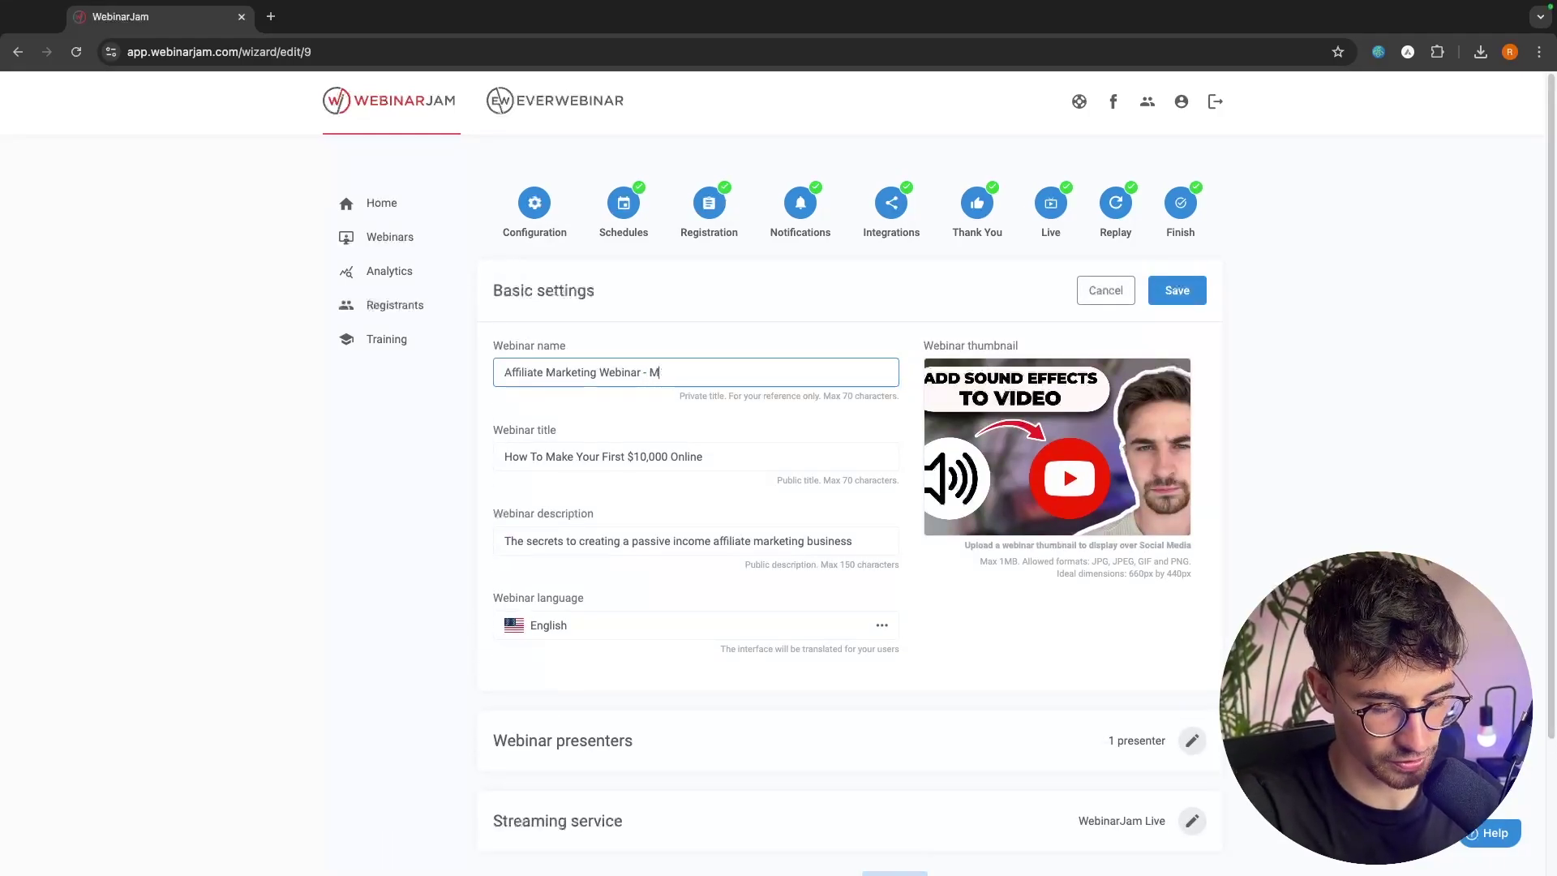
text(onday 23)
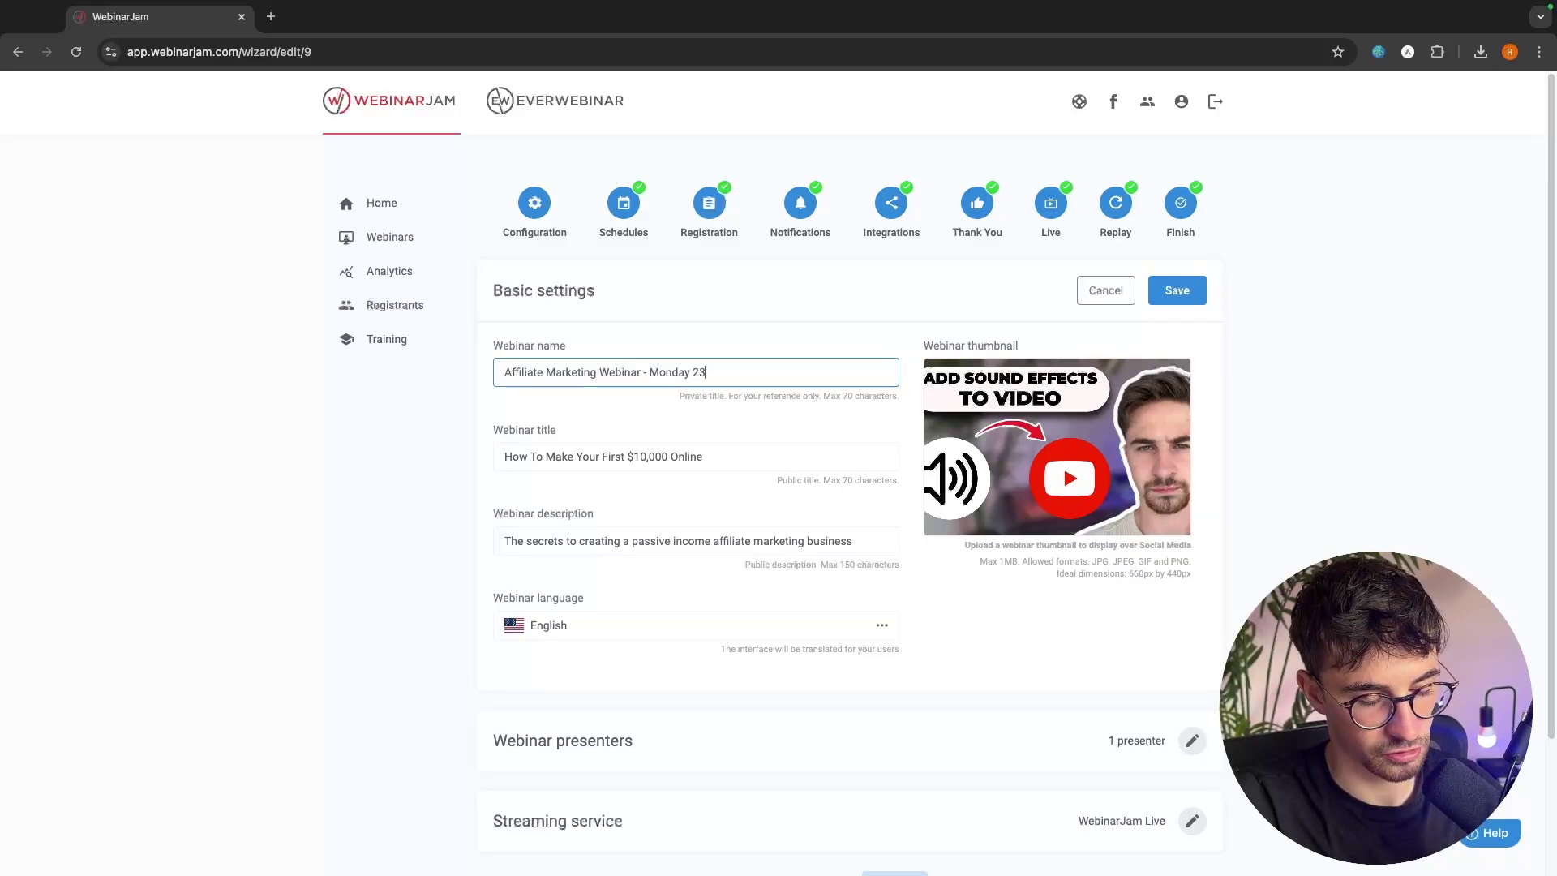
text(rd Sep)
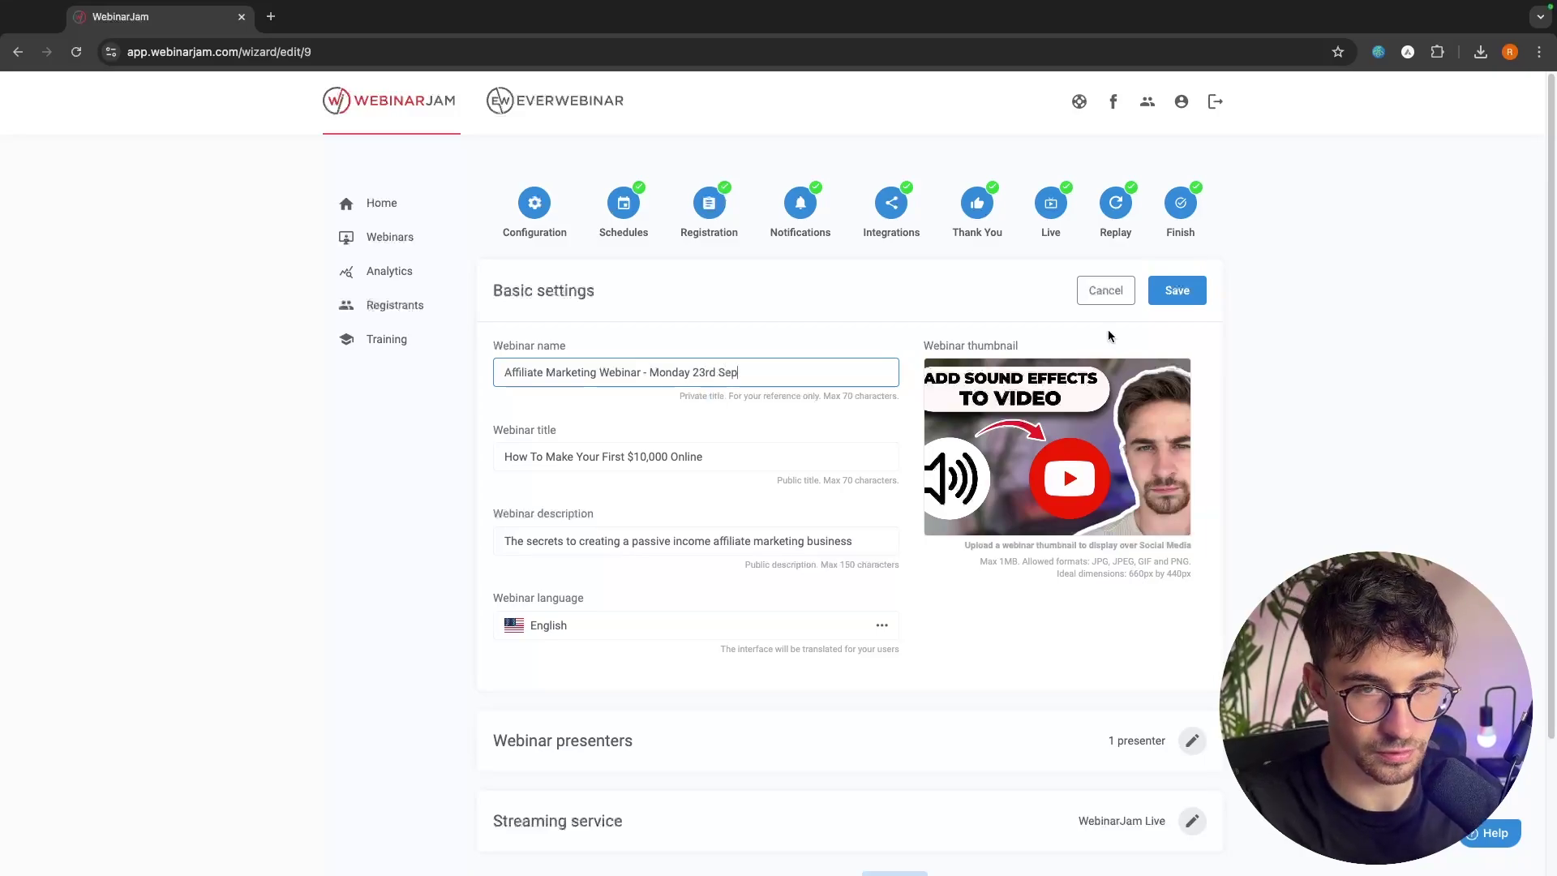
click(1161, 292)
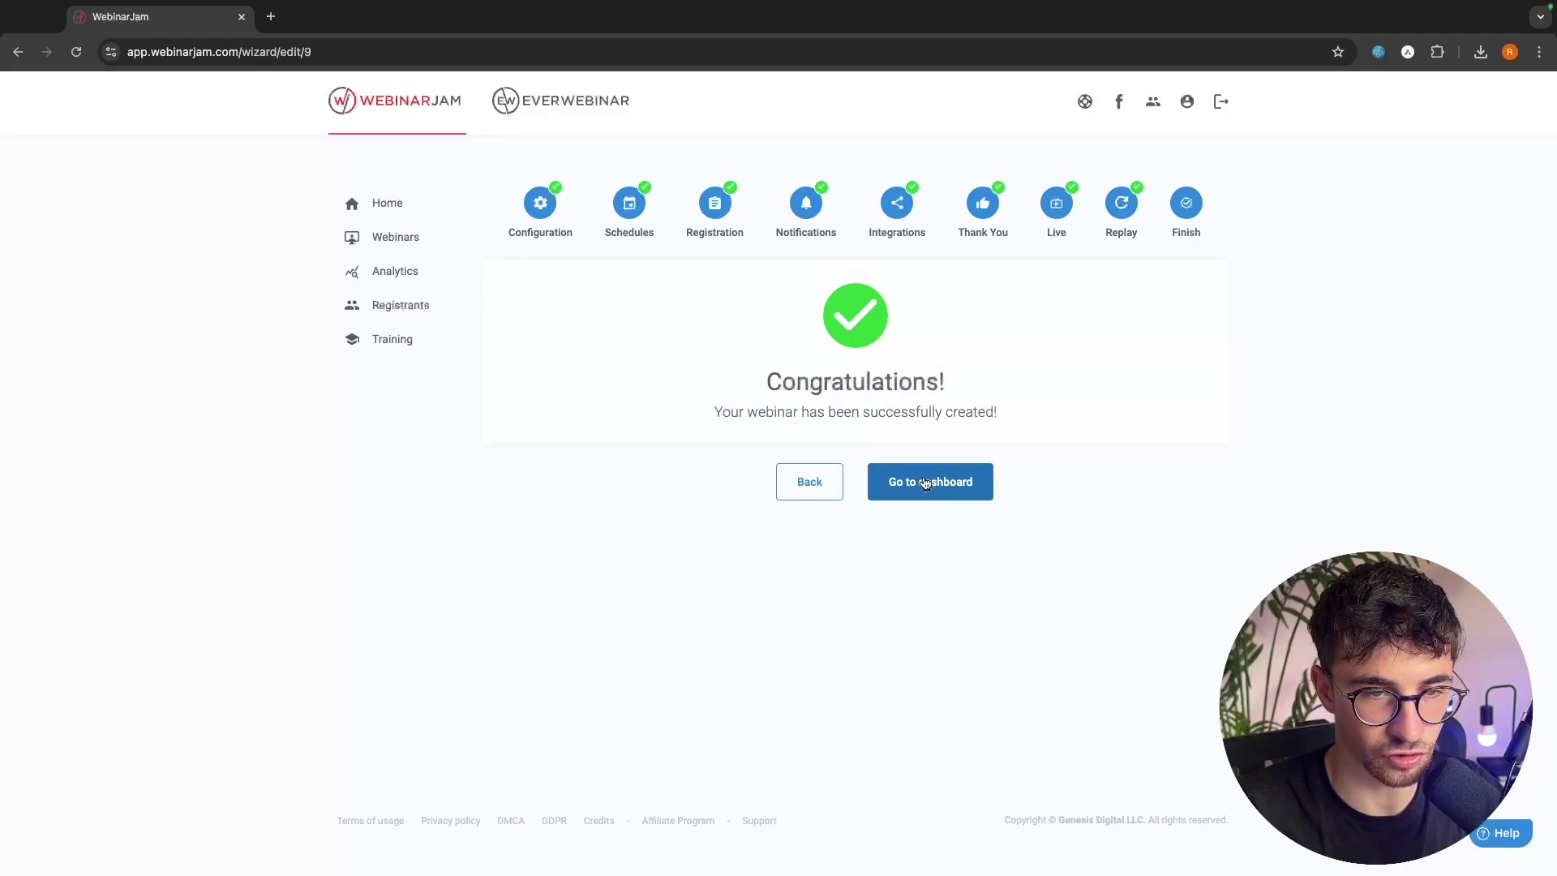
Return to the dashboard listing the Monday 23 Sep webinar and start a new full-configuration webinar.
click(979, 496)
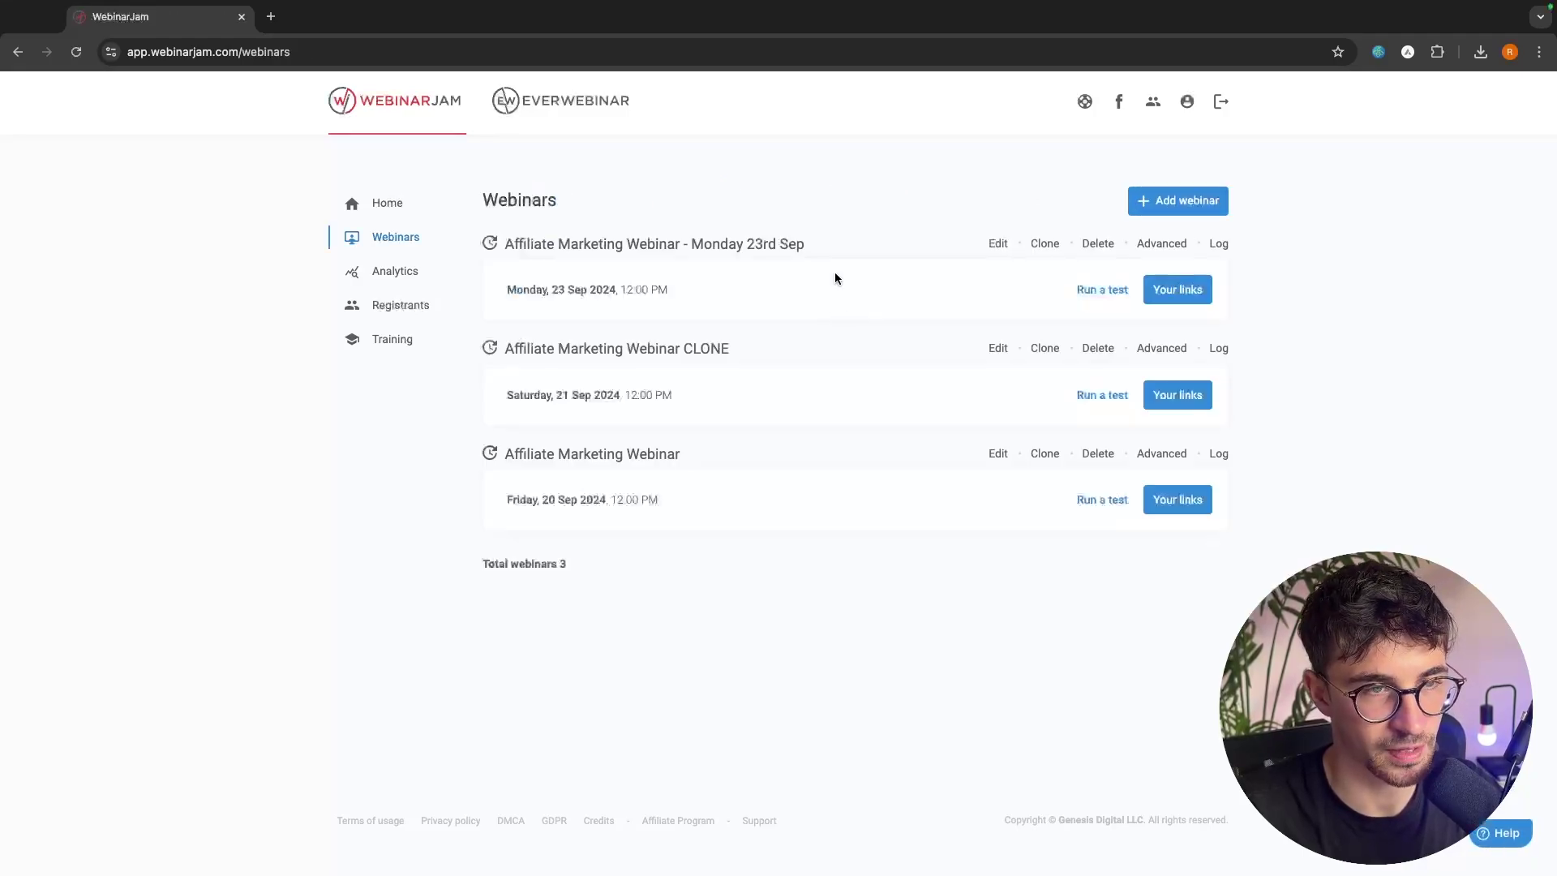
drag(492, 297, 683, 299)
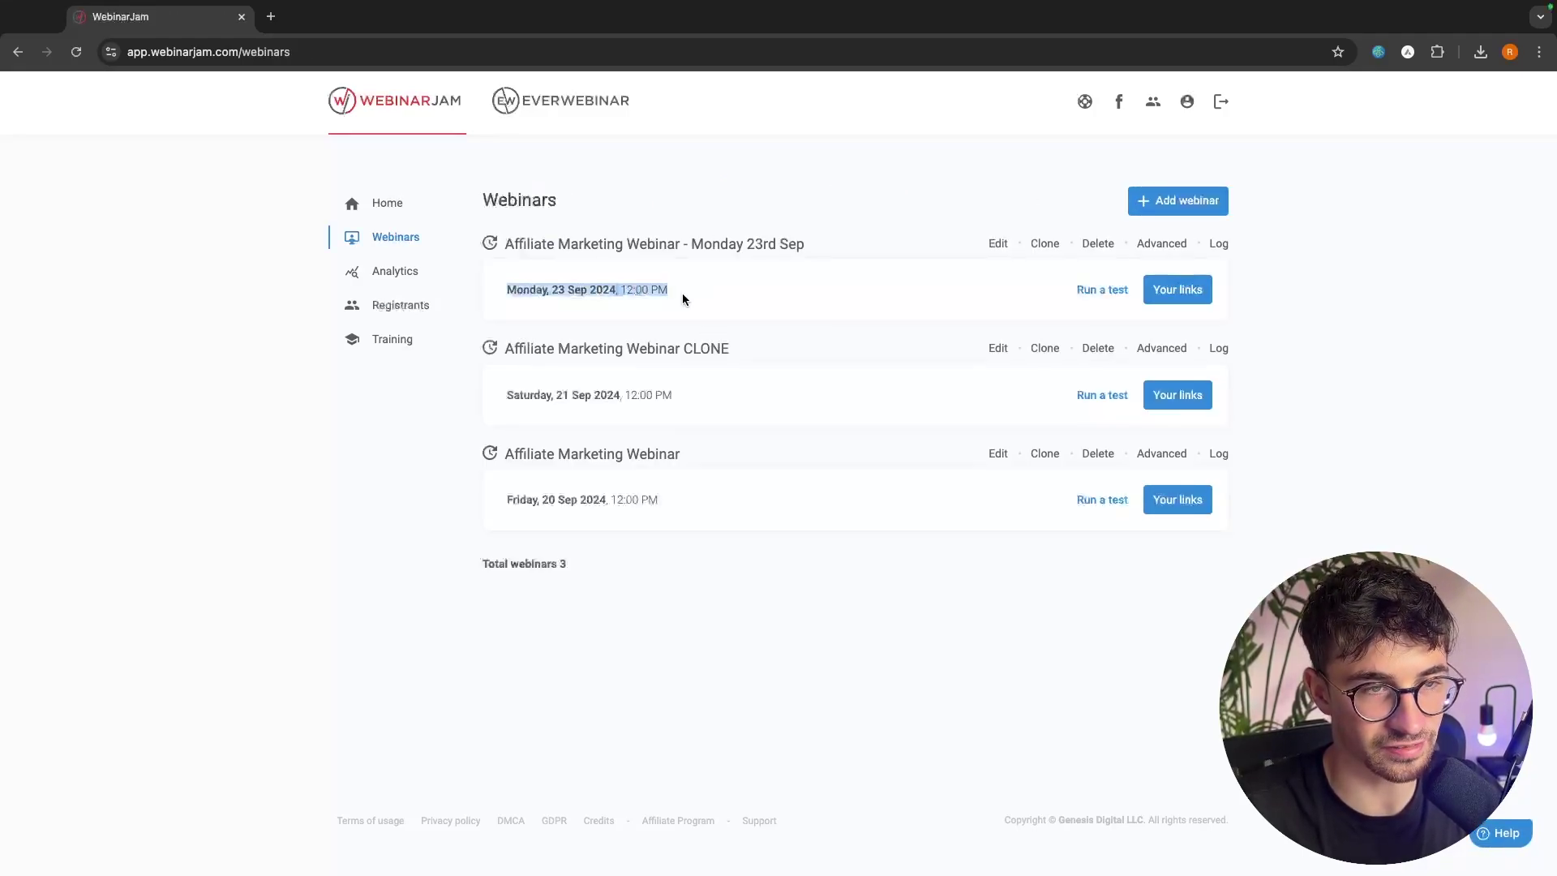
click(749, 294)
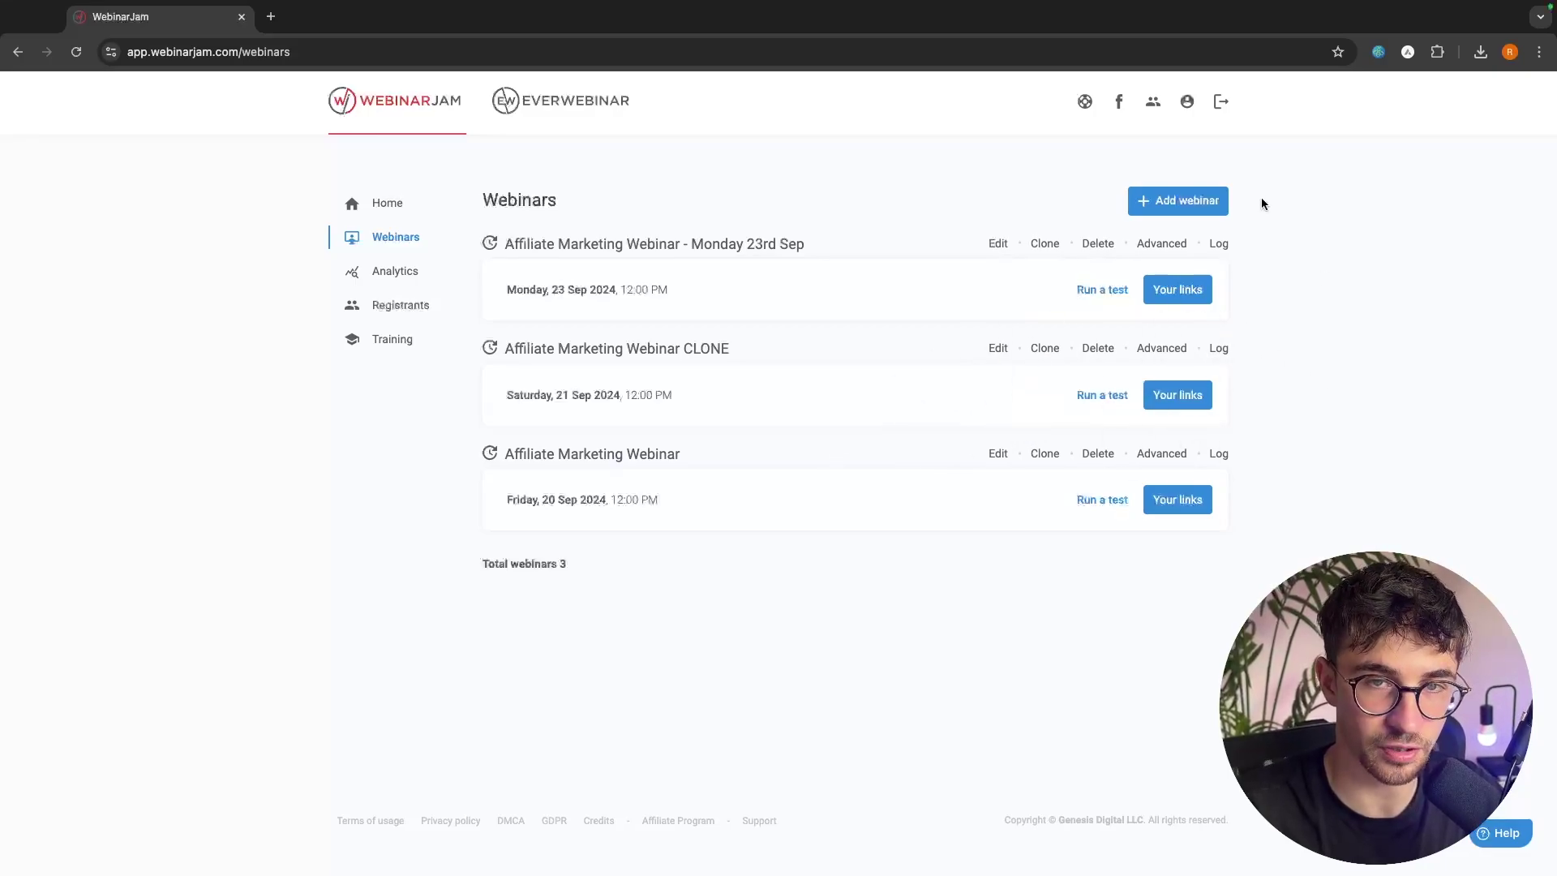
click(1177, 201)
click(1021, 392)
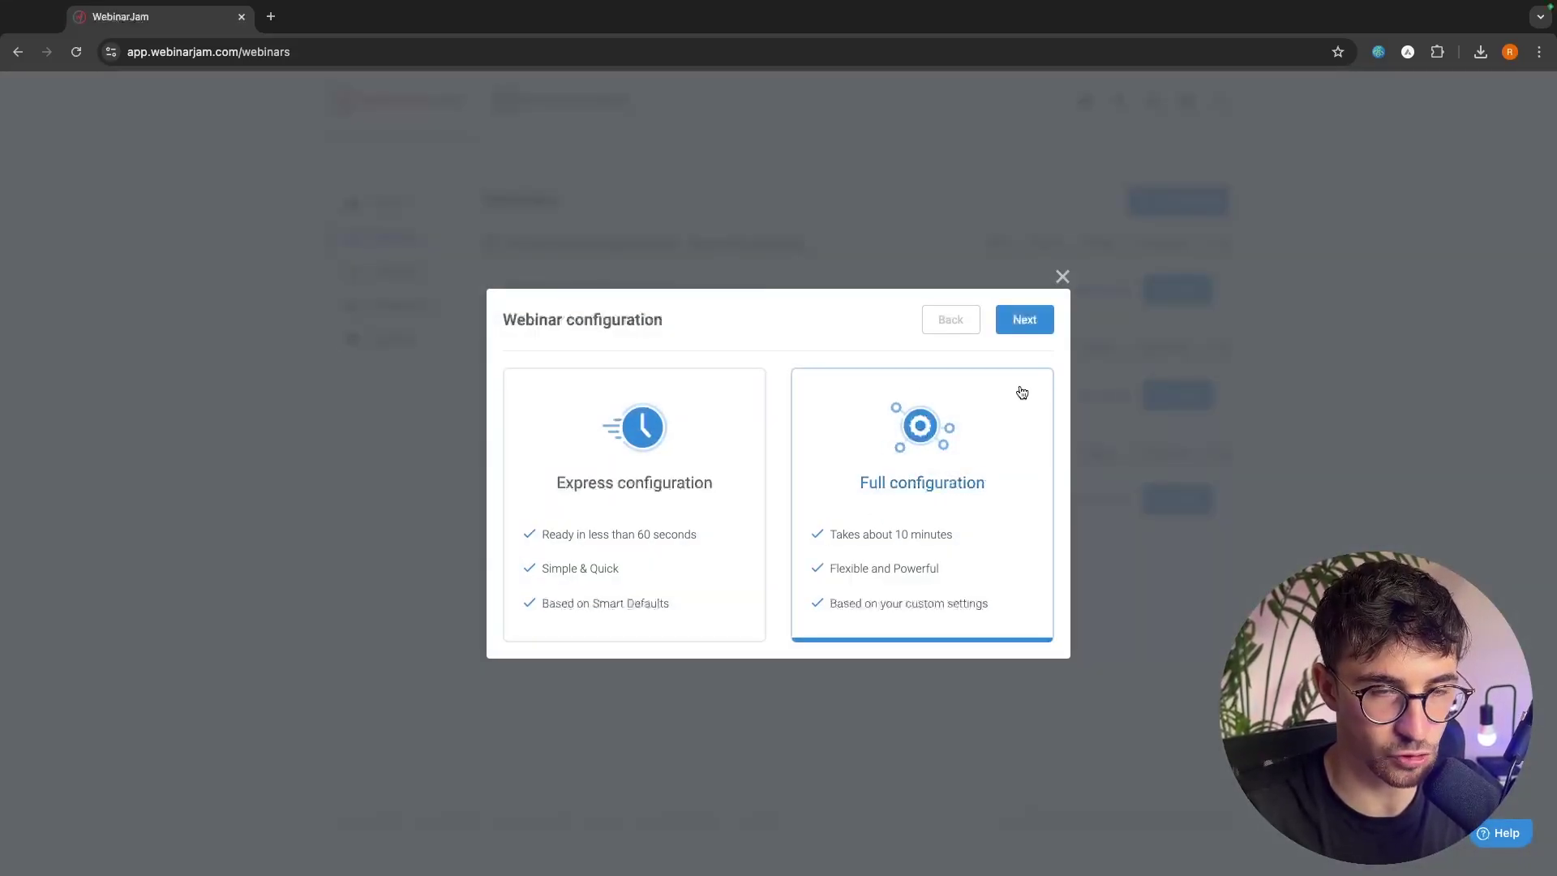
click(1037, 320)
Save the basic settings unchanged and review the presenters, keeping a single presenter.
click(1164, 321)
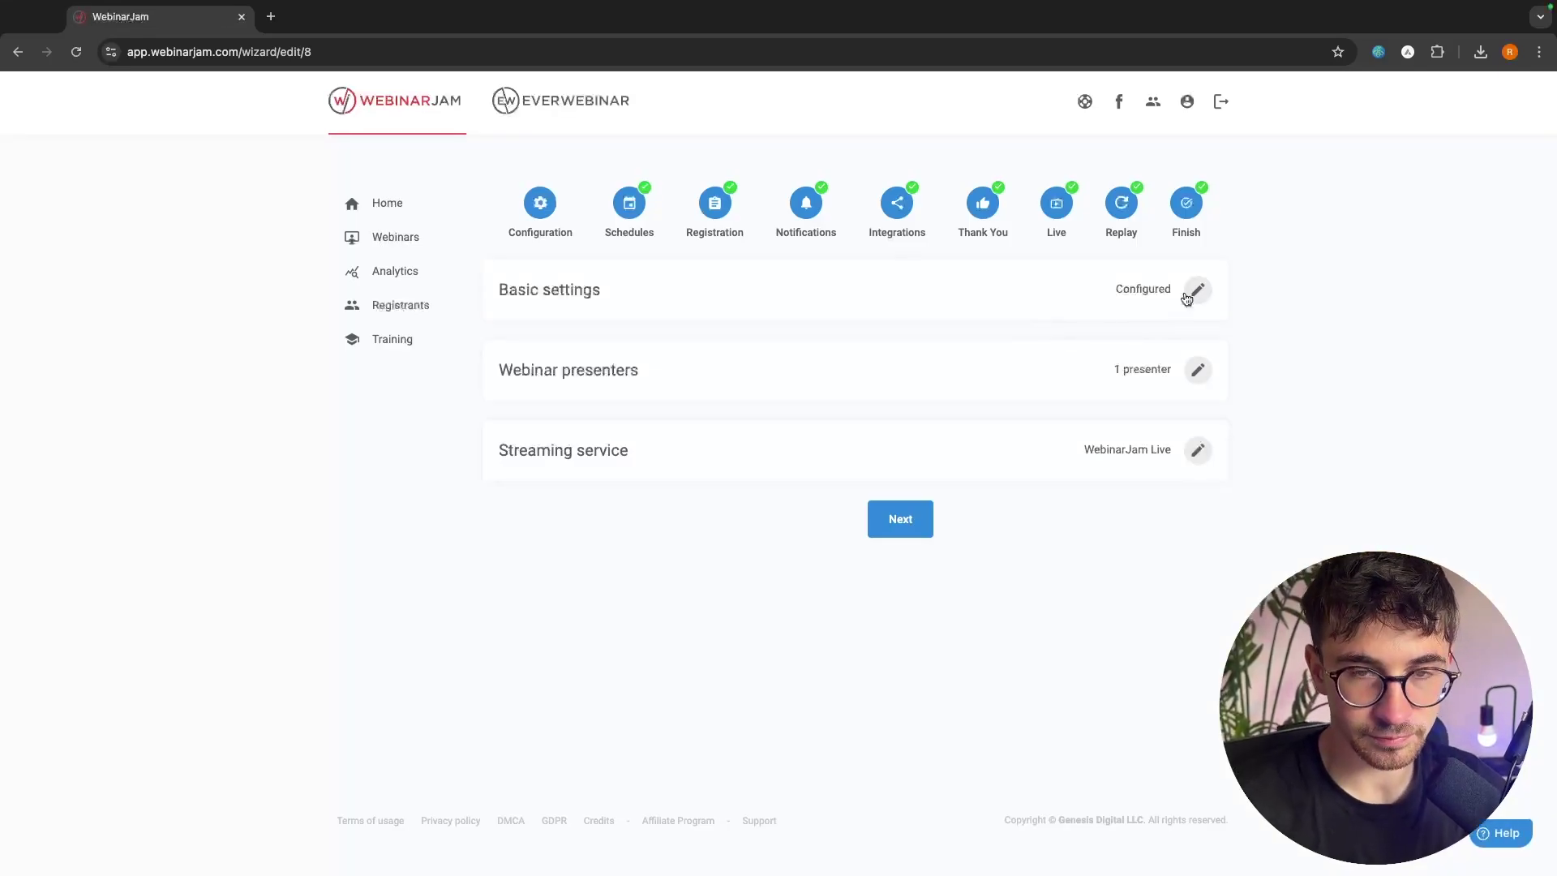
click(1186, 295)
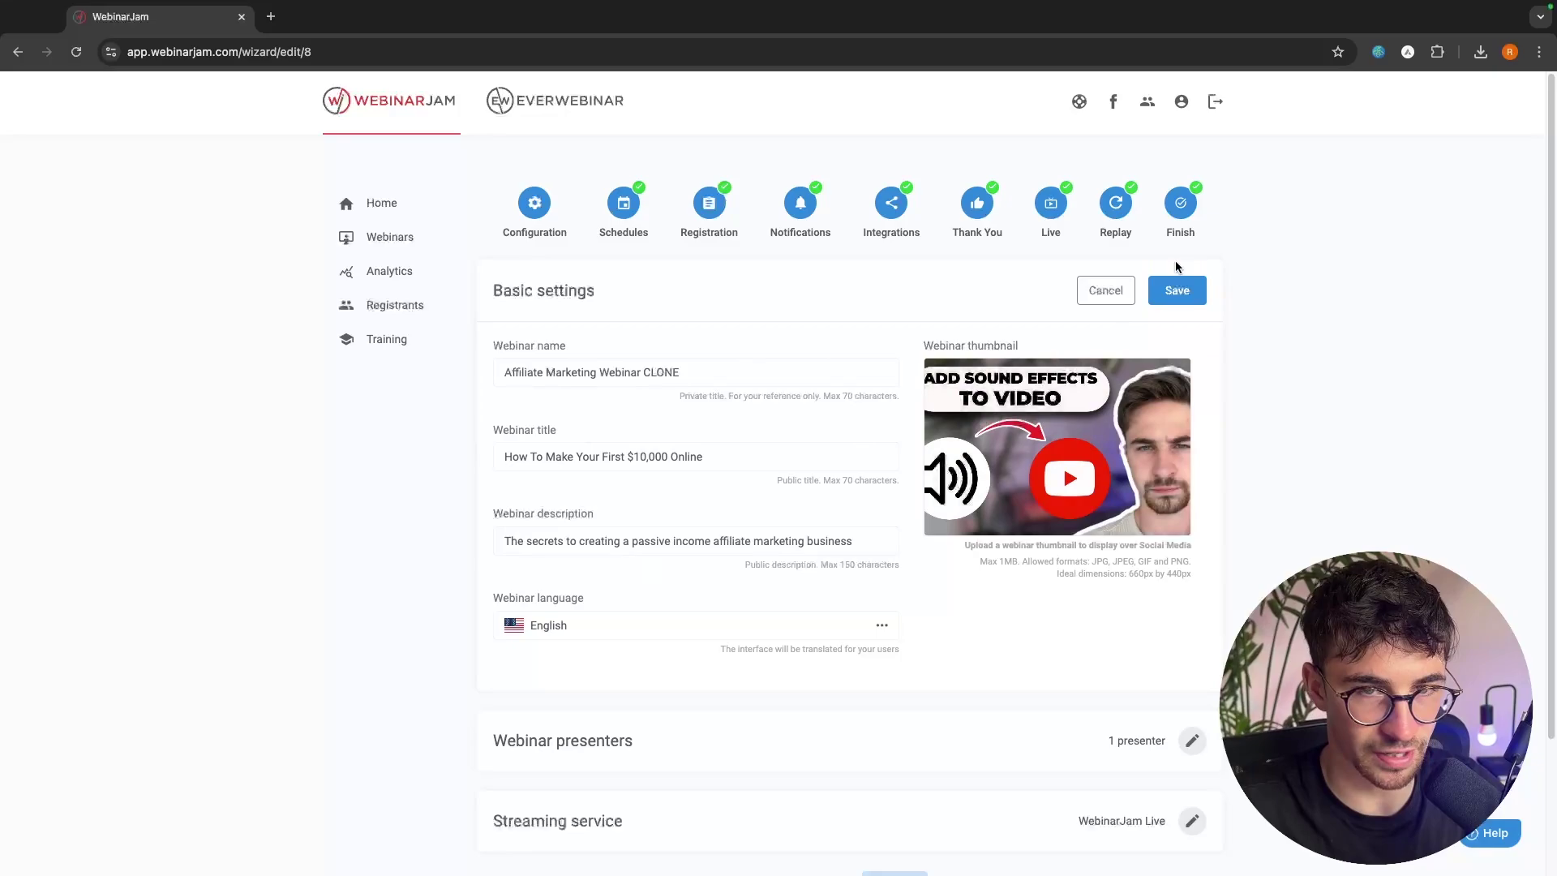
click(1176, 290)
click(1199, 369)
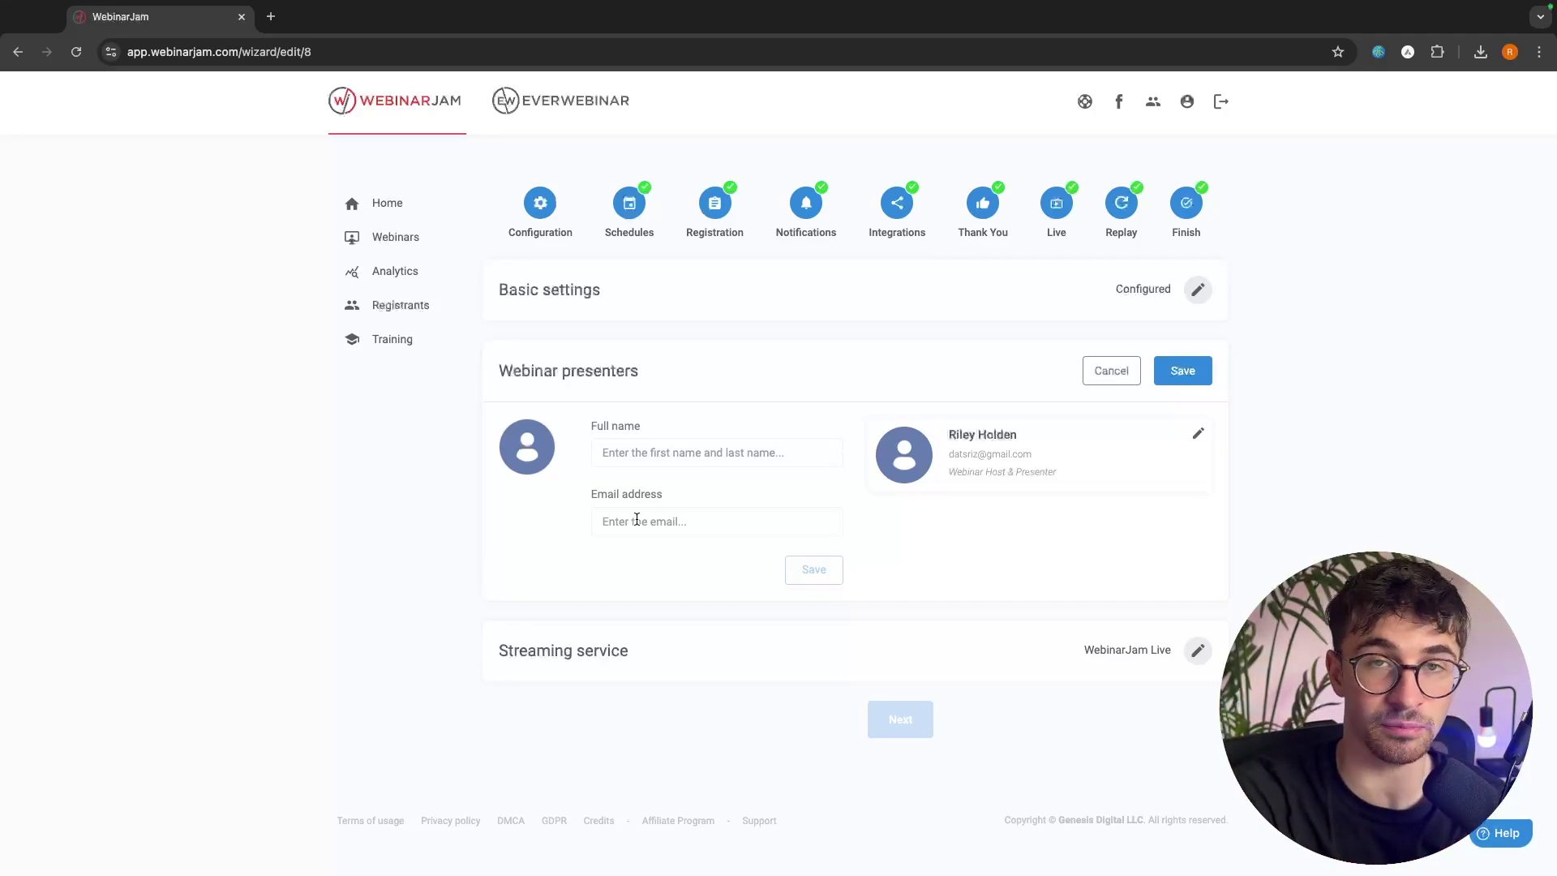
click(1097, 375)
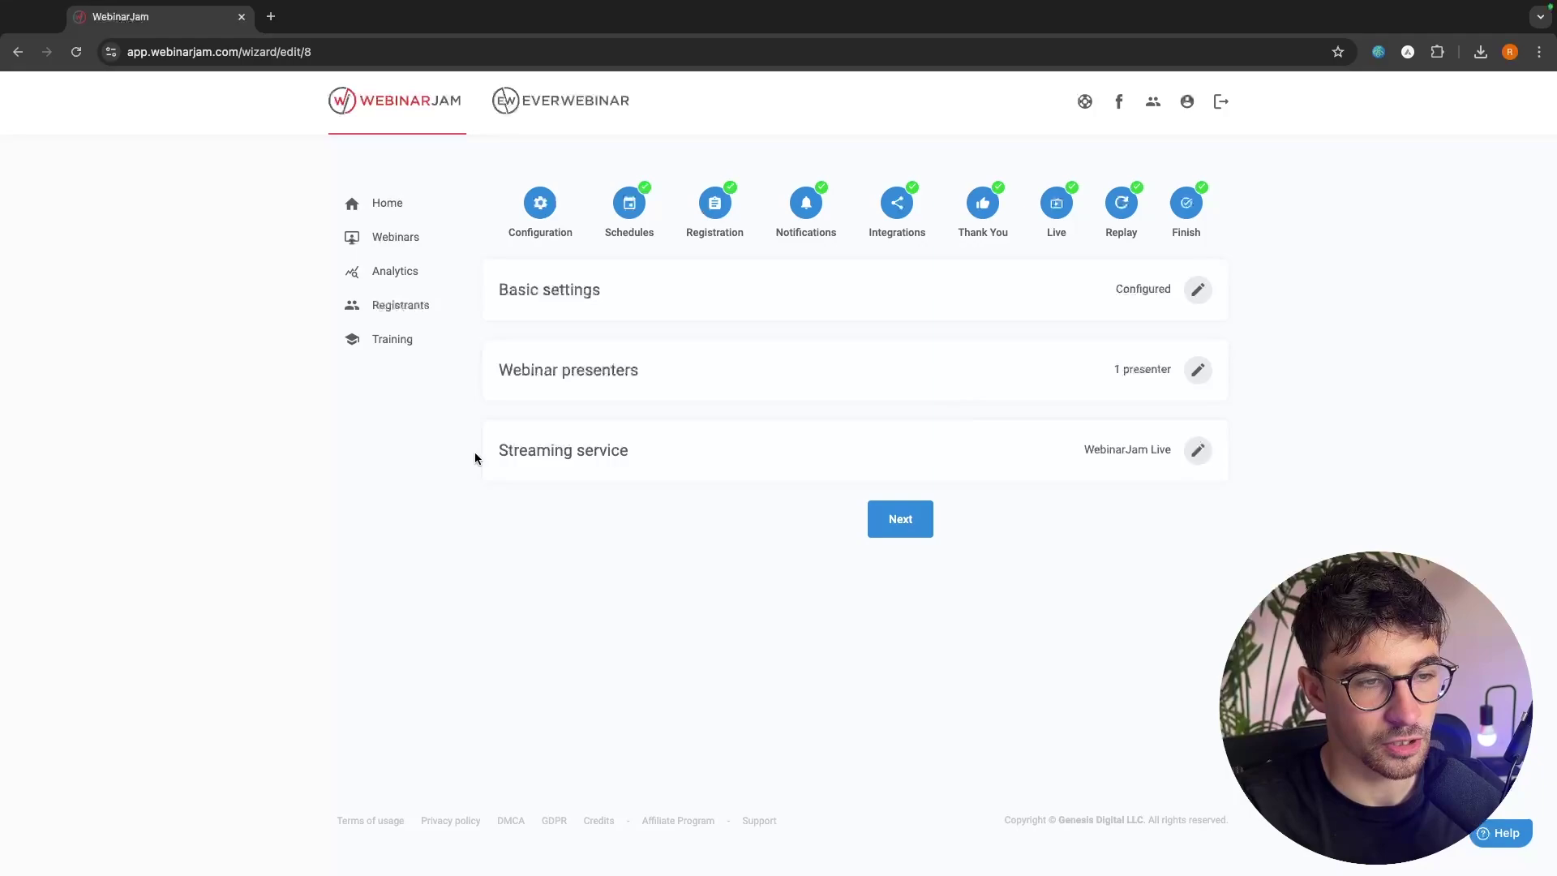
Open the streaming service options, preview YouTube Live and Facebook Live, then reselect WebinarJam Live.
drag(484, 455, 630, 450)
click(591, 444)
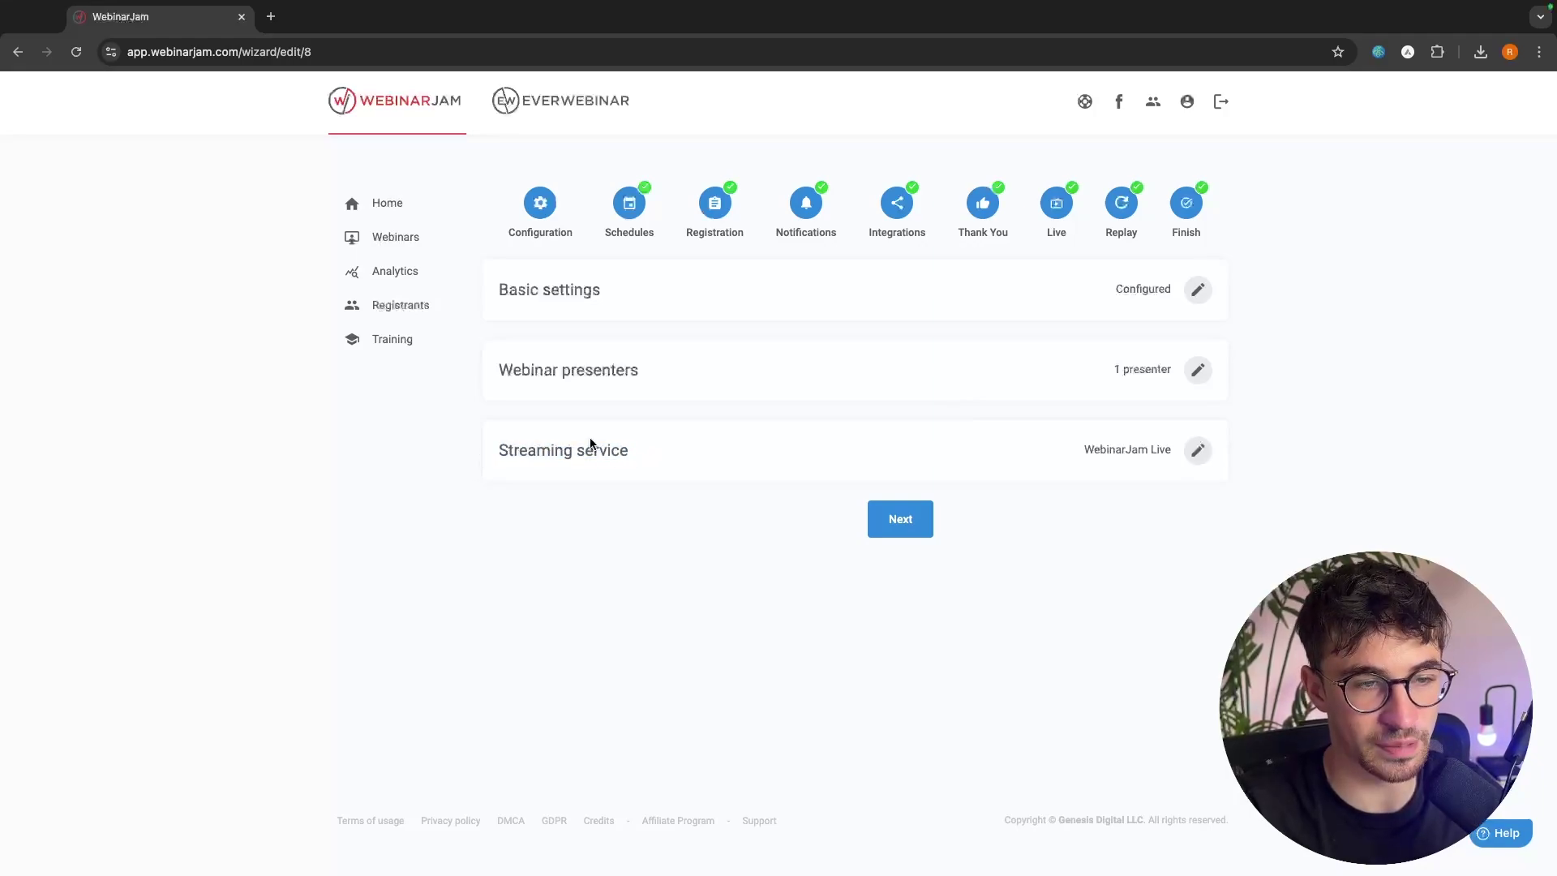
click(1198, 451)
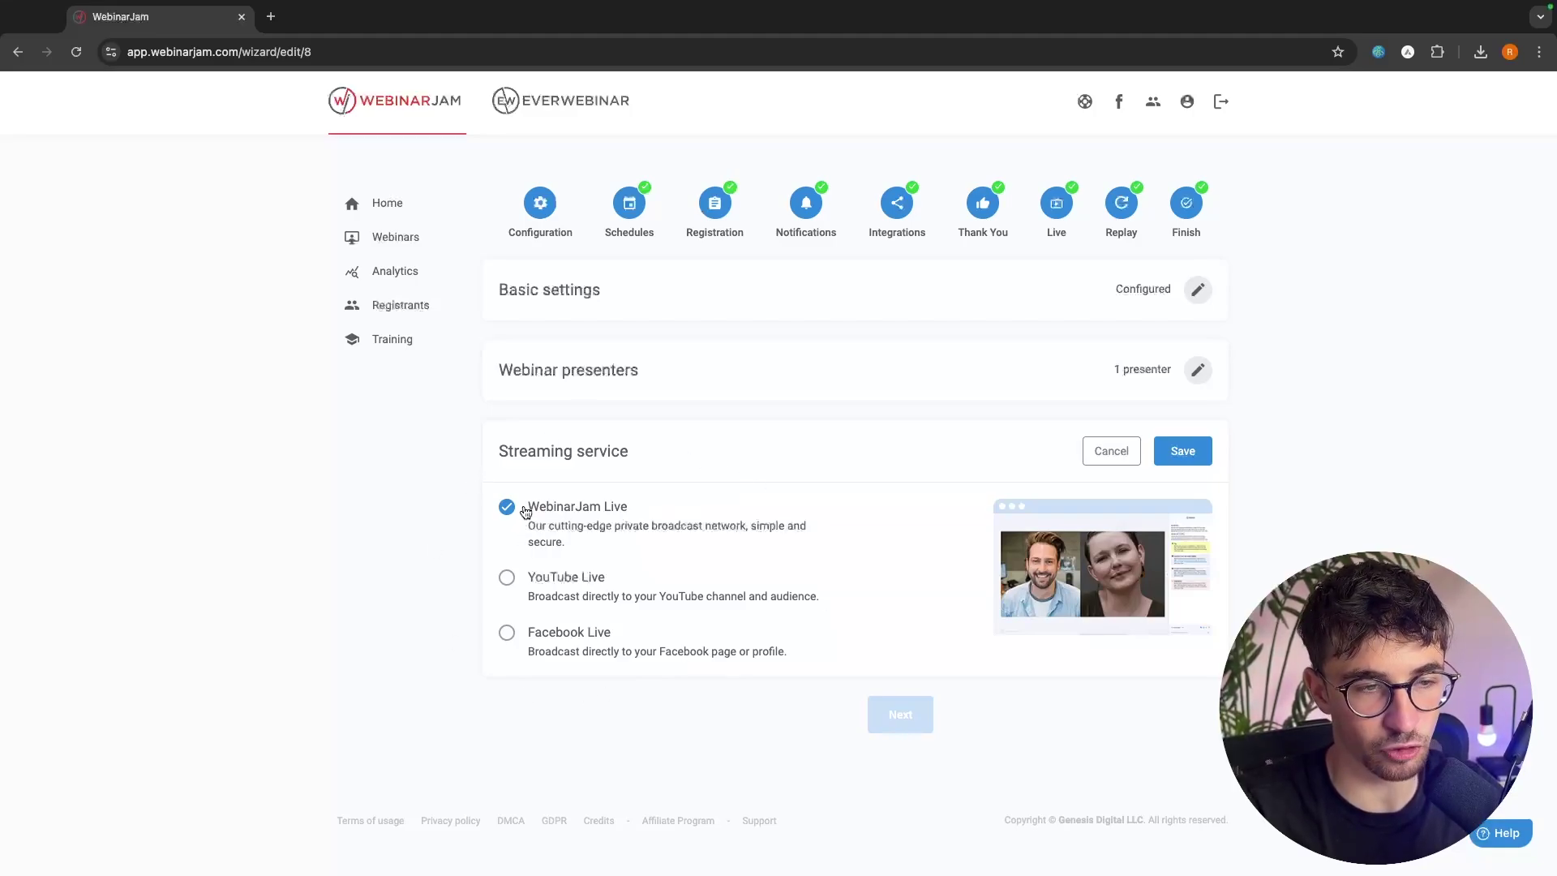
drag(523, 509, 647, 511)
click(672, 508)
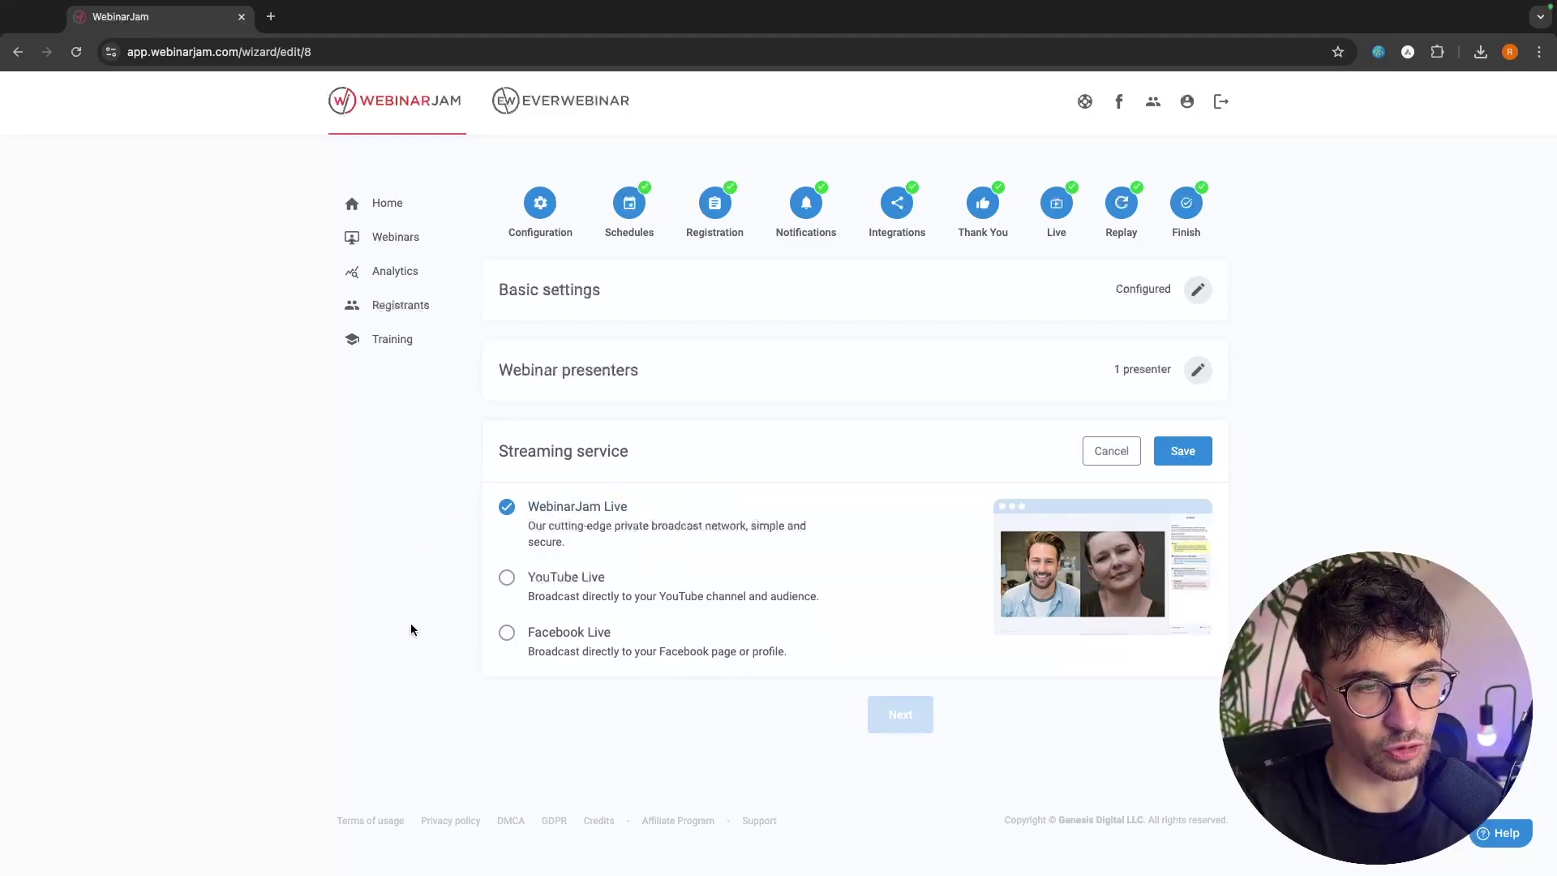
click(598, 597)
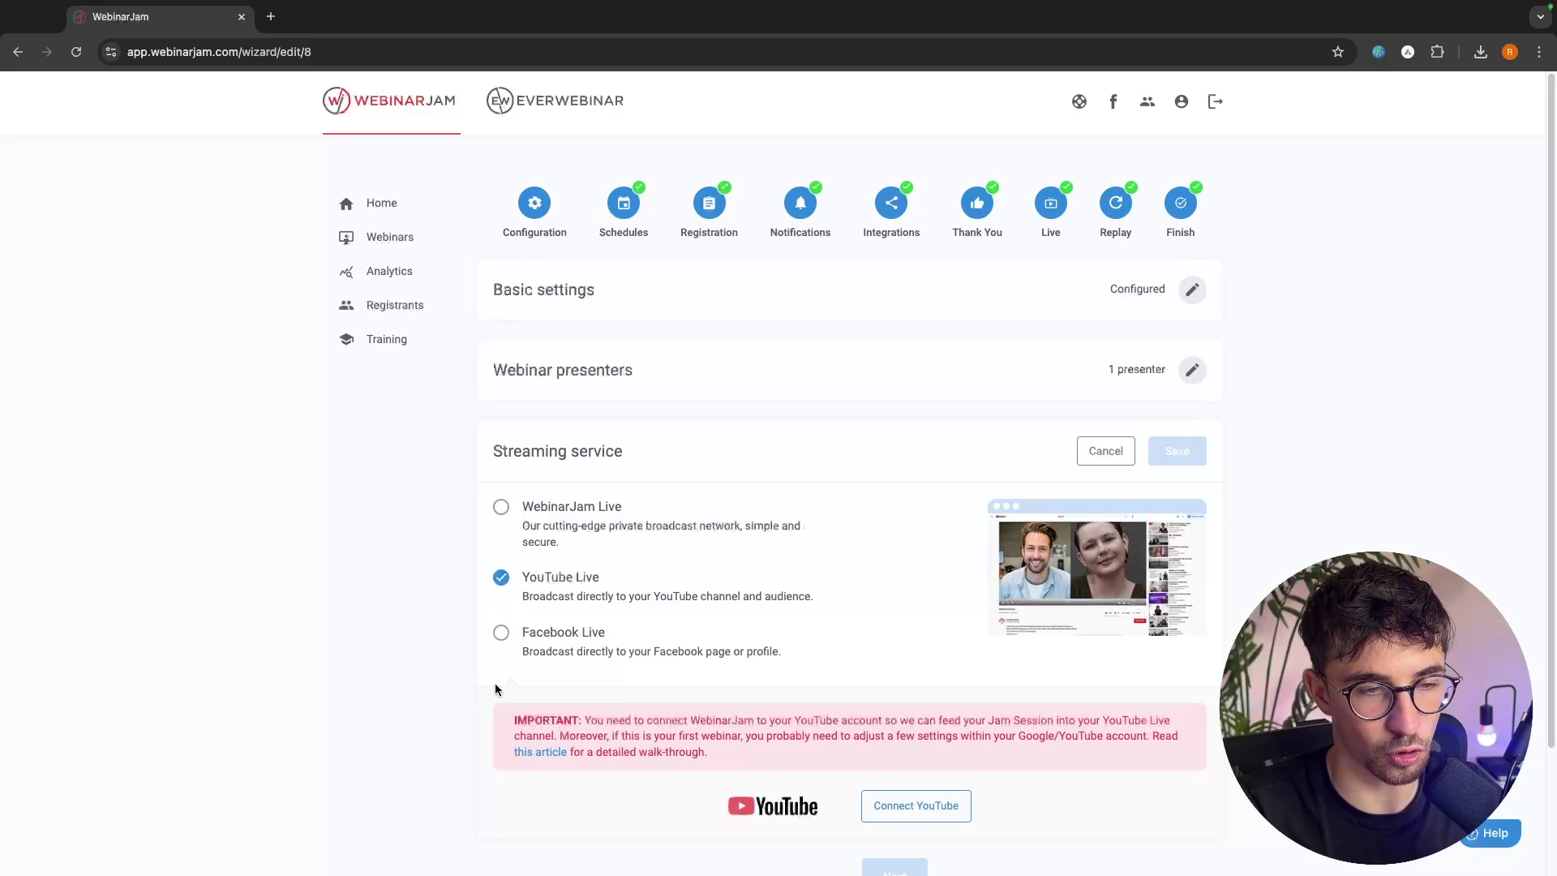
click(574, 648)
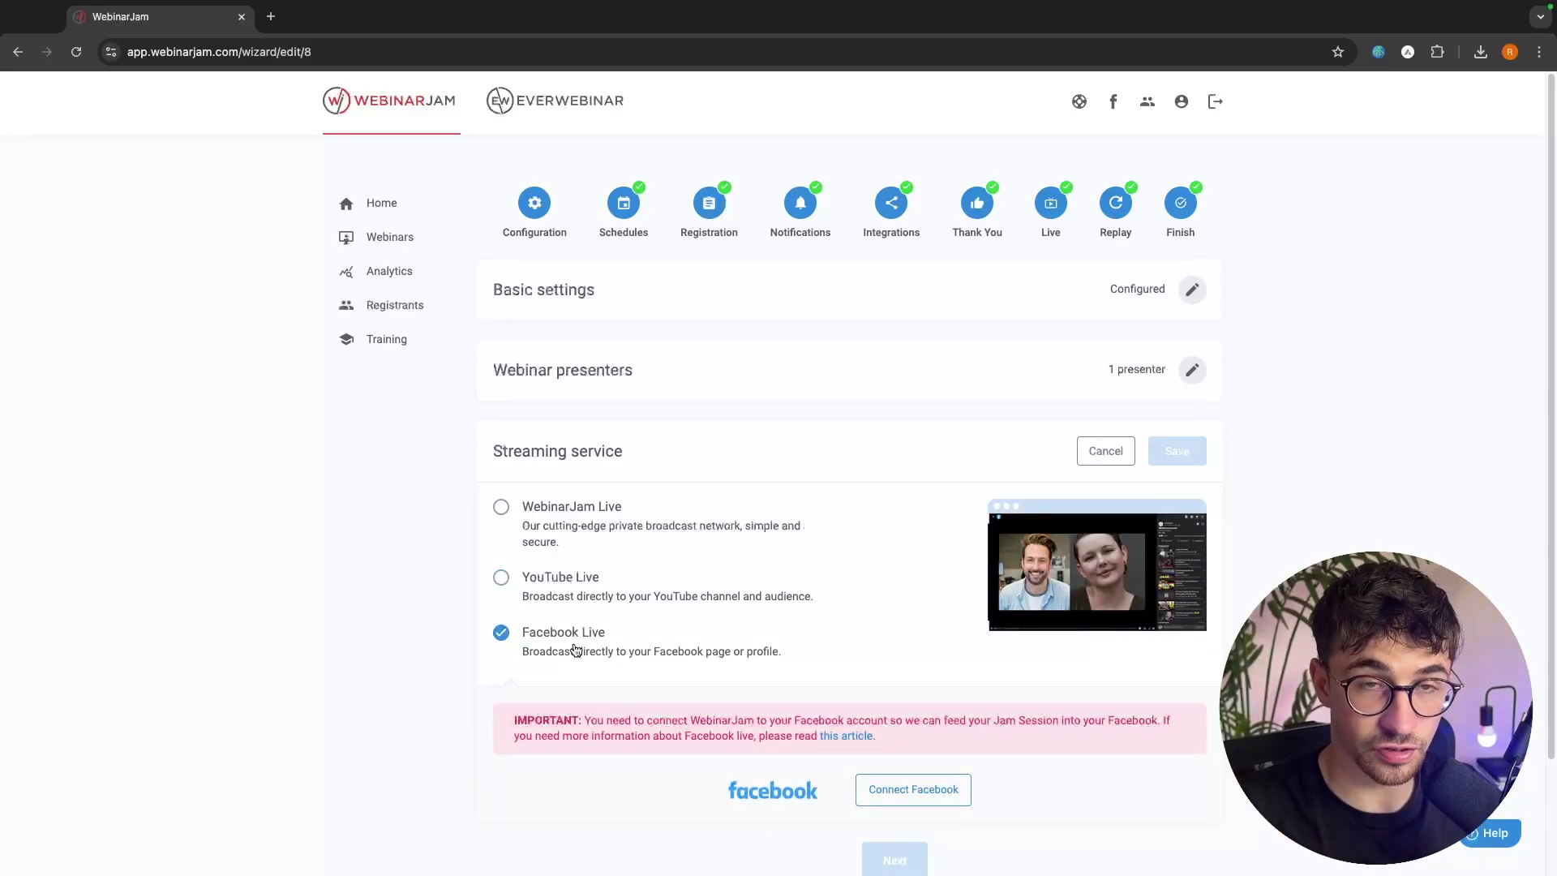
click(549, 537)
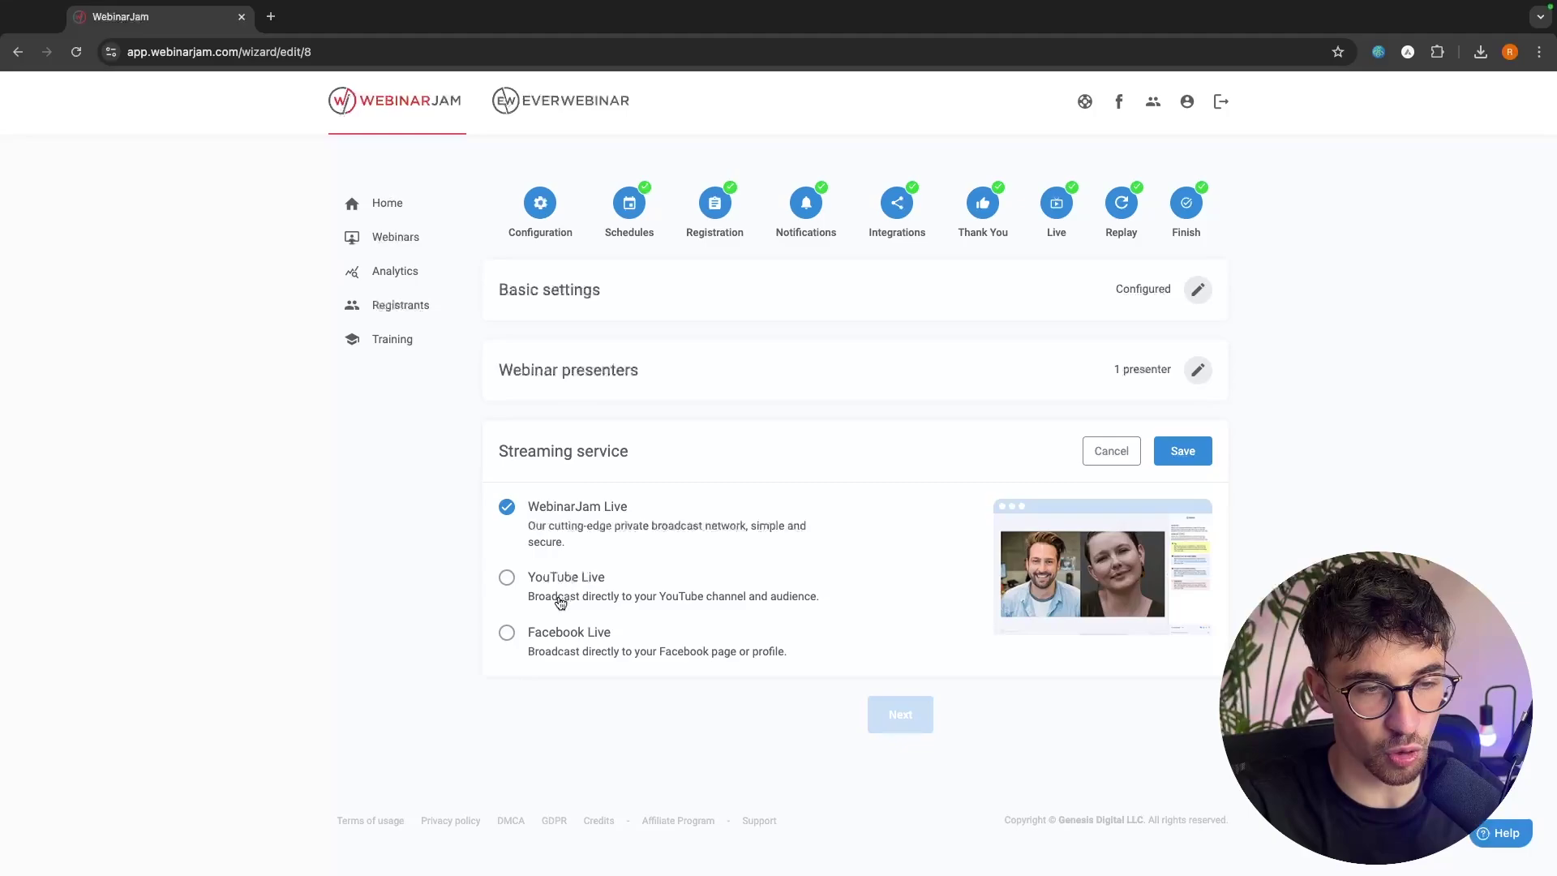
Toggle repeatedly among YouTube Live, Facebook Live and WebinarJam Live, finally leaving WebinarJam Live selected.
click(560, 601)
click(562, 631)
click(562, 592)
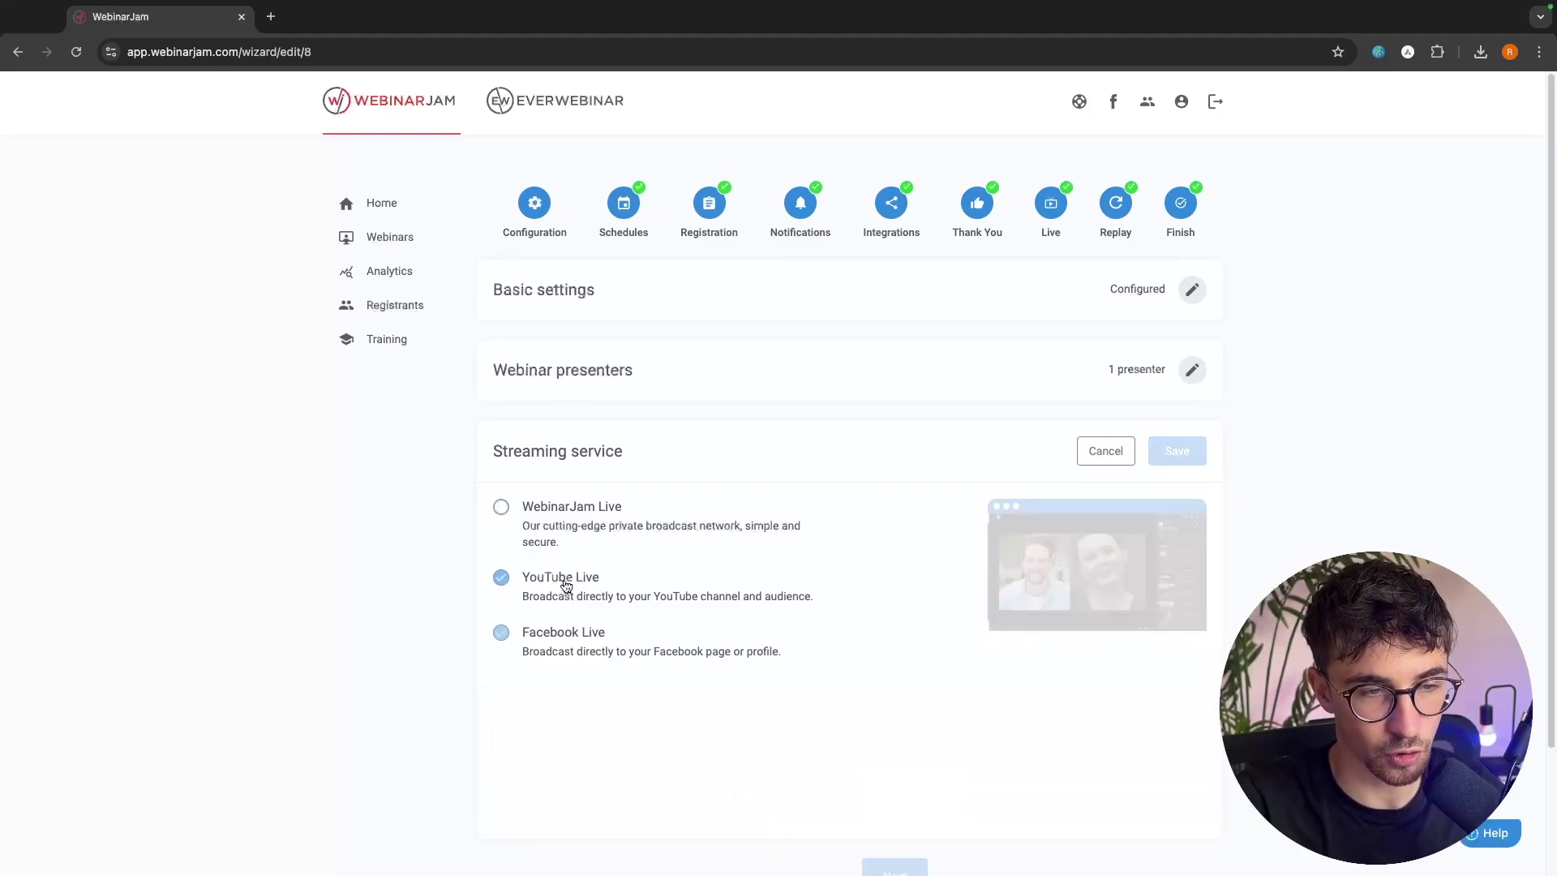
click(561, 522)
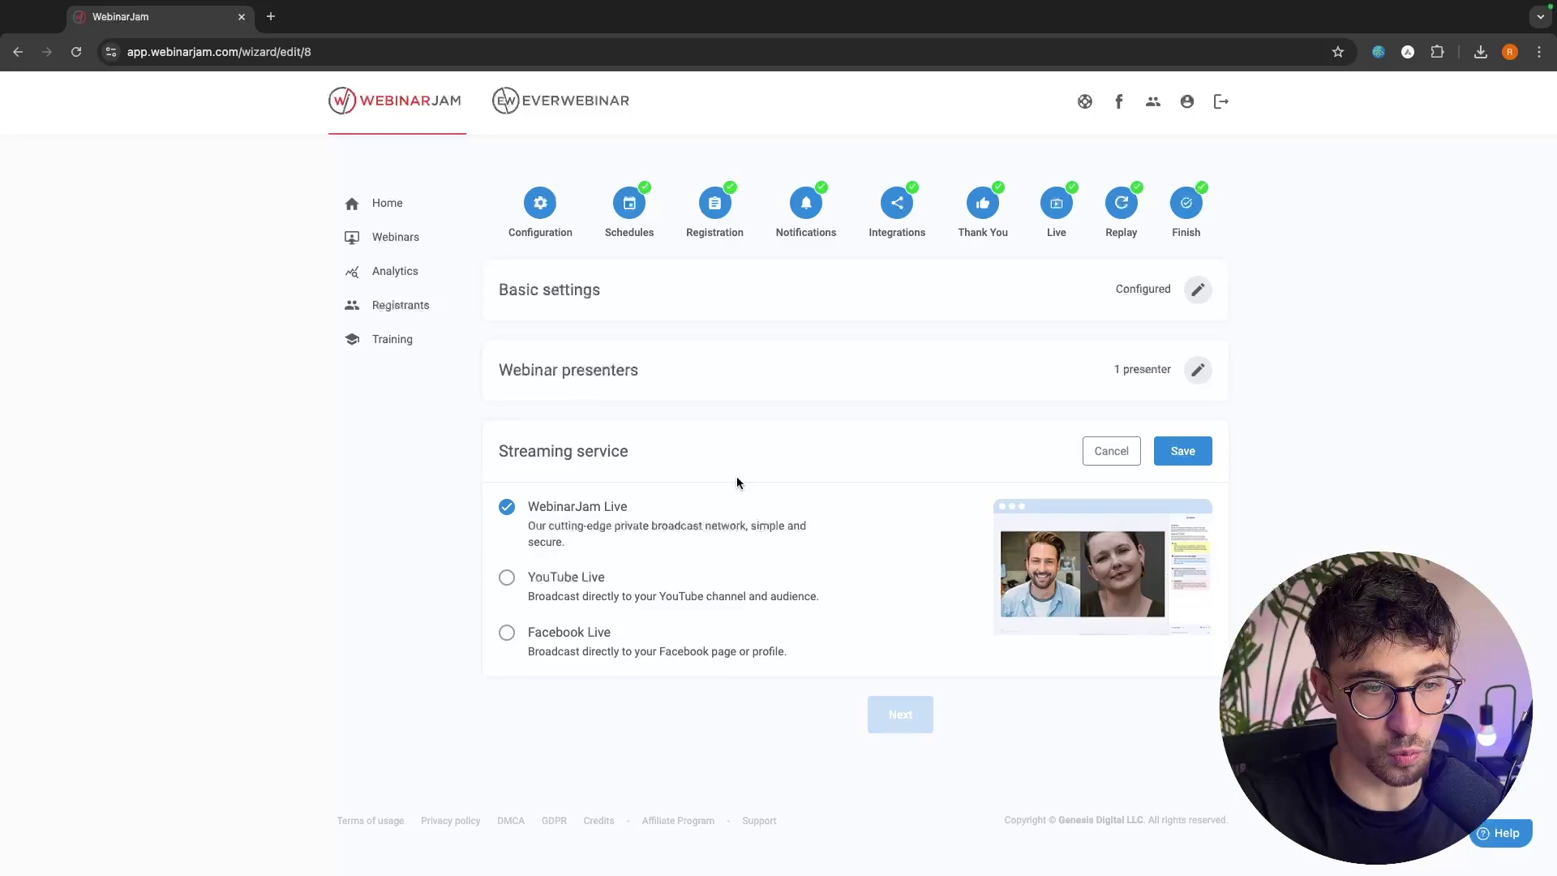
click(536, 587)
click(542, 634)
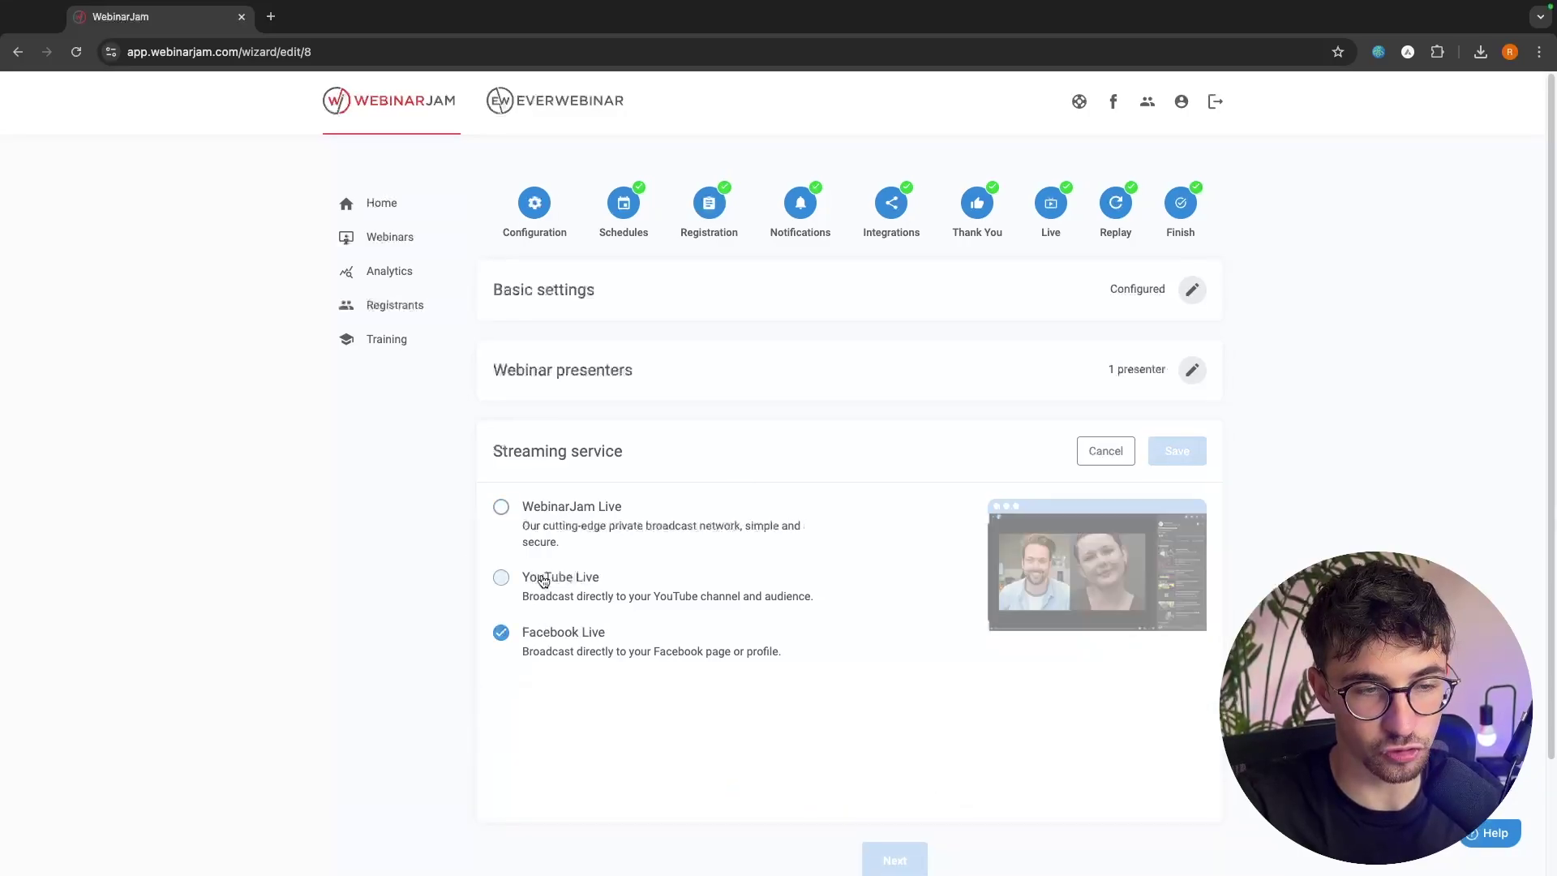
click(542, 580)
click(531, 506)
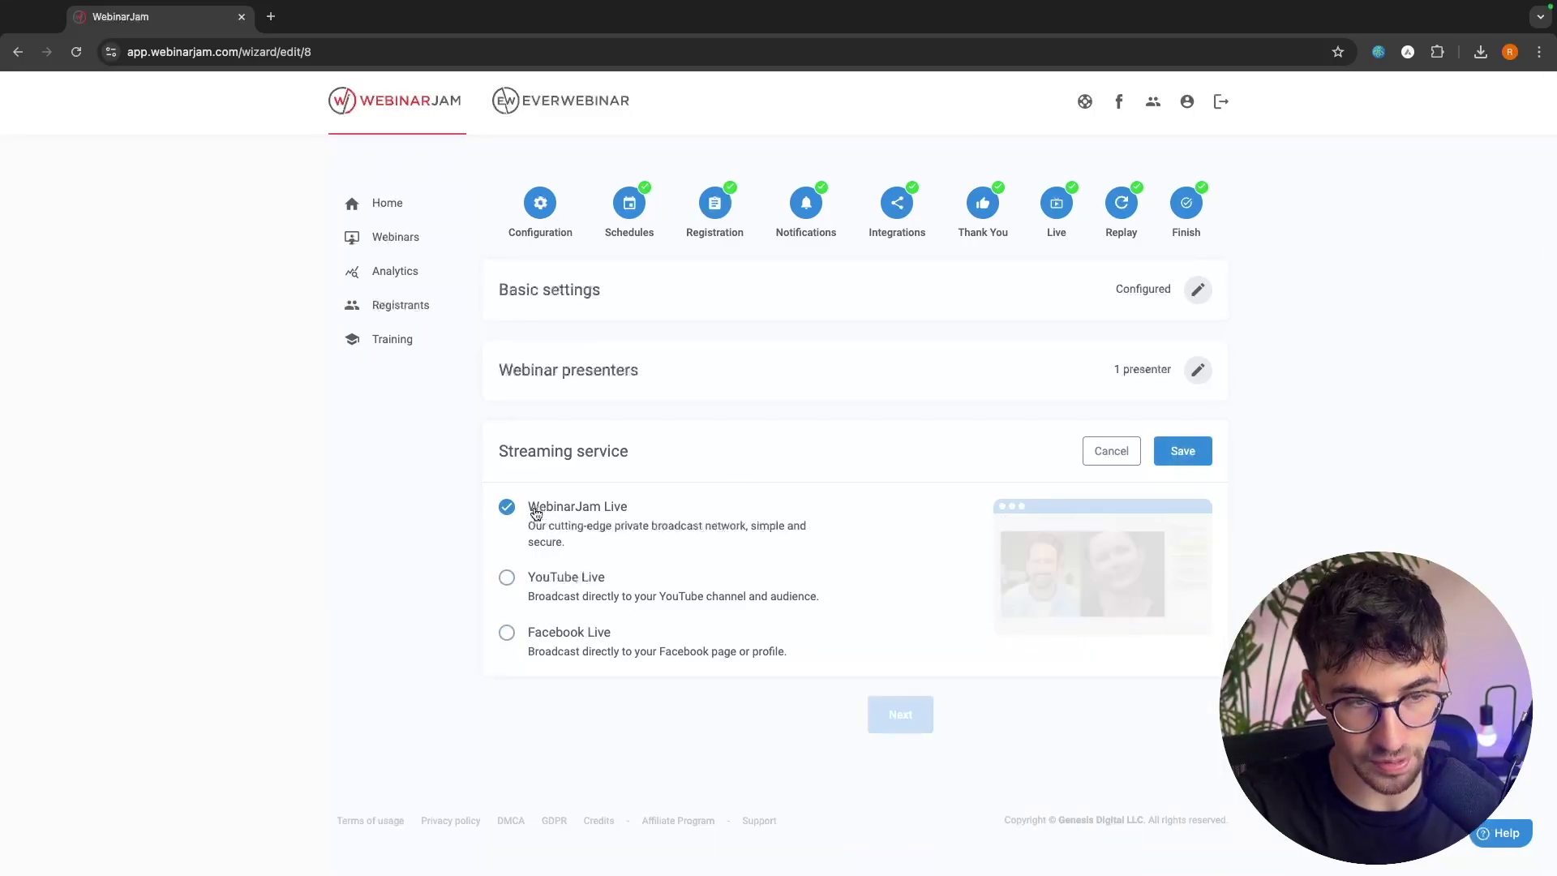
click(538, 593)
click(565, 631)
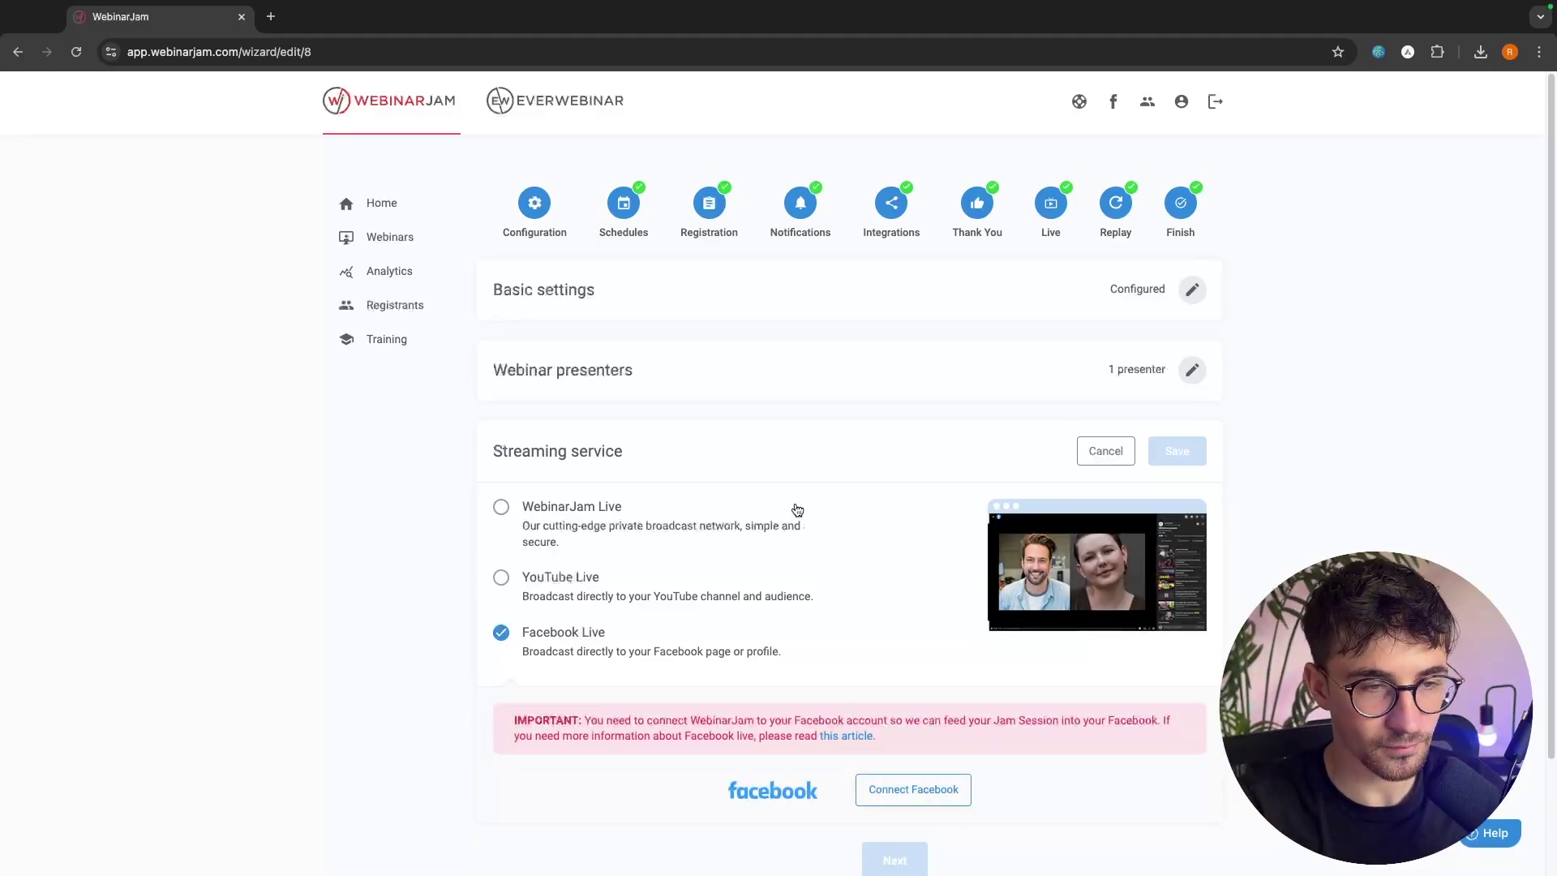
click(582, 516)
drag(527, 509, 628, 511)
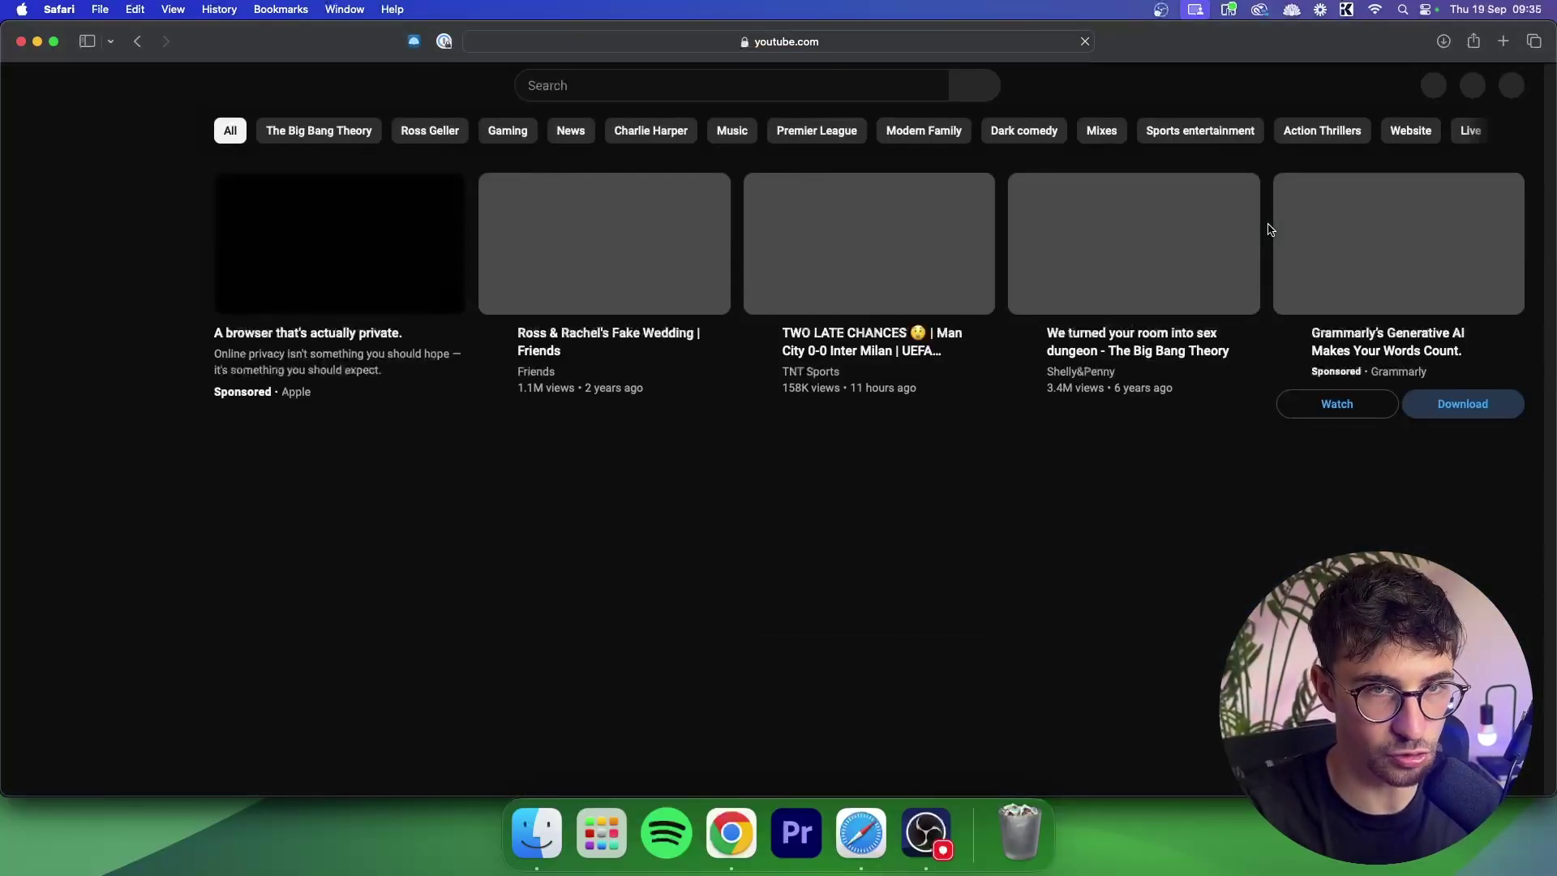
Open YouTube Studio from the account menu and show the Create menu with Go live.
click(1508, 86)
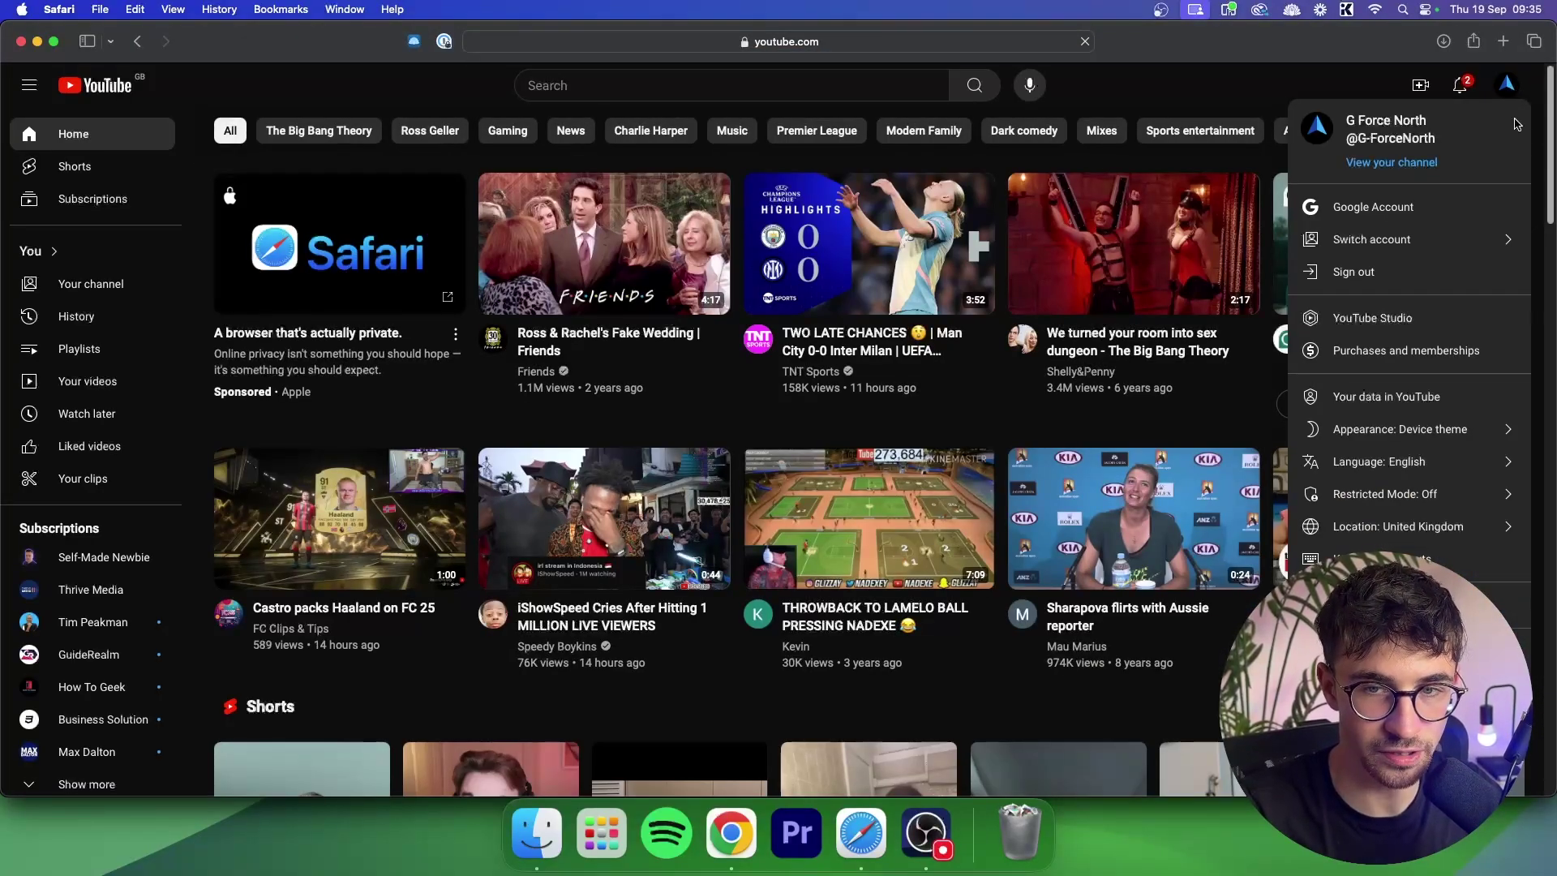
click(1411, 318)
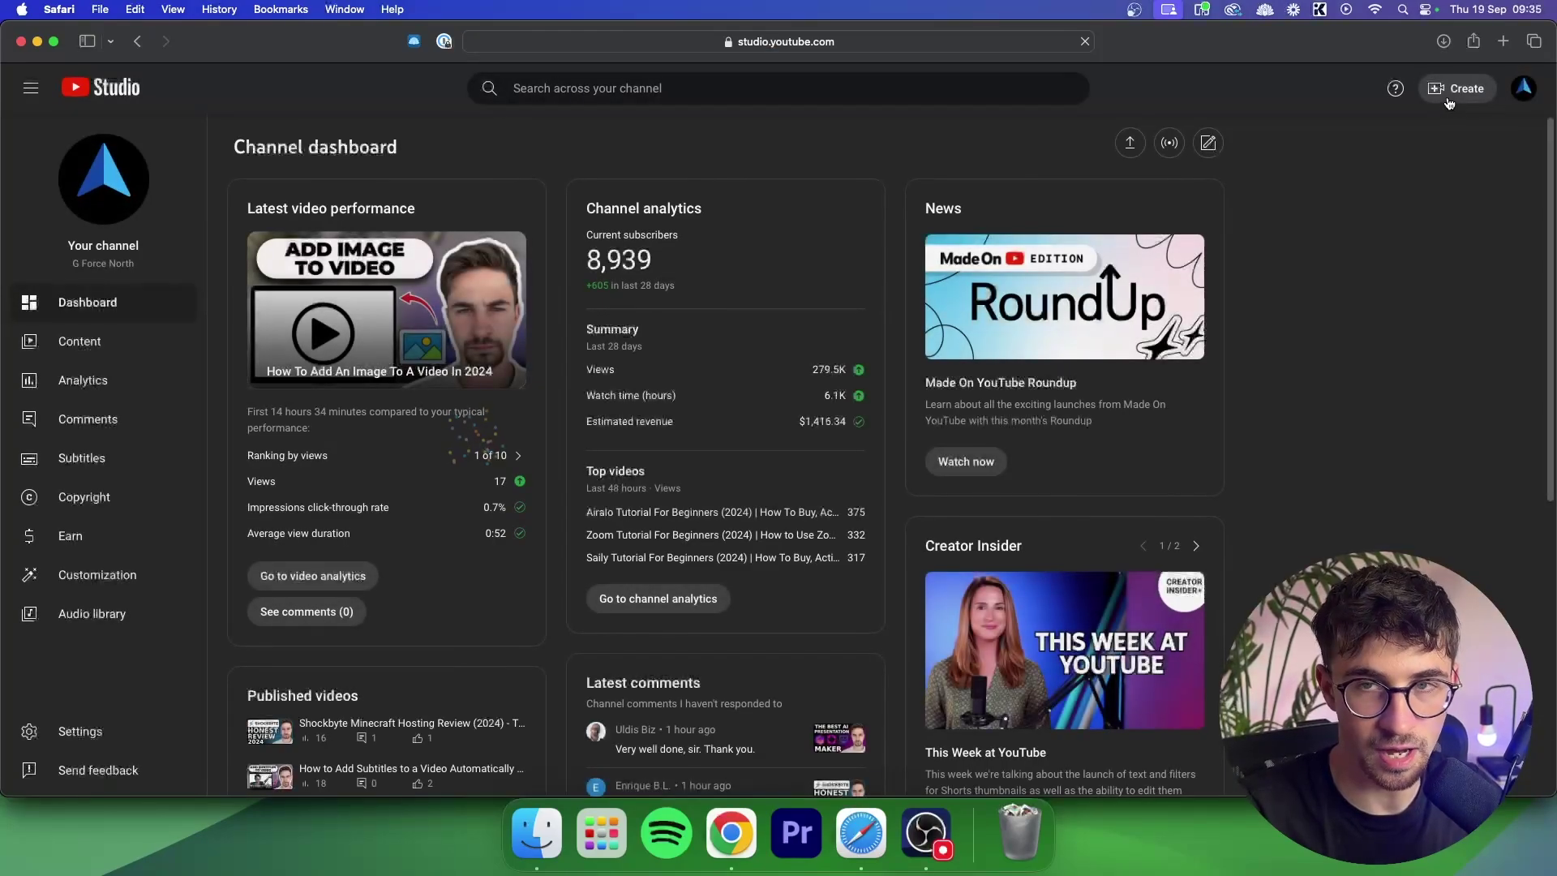
click(1451, 95)
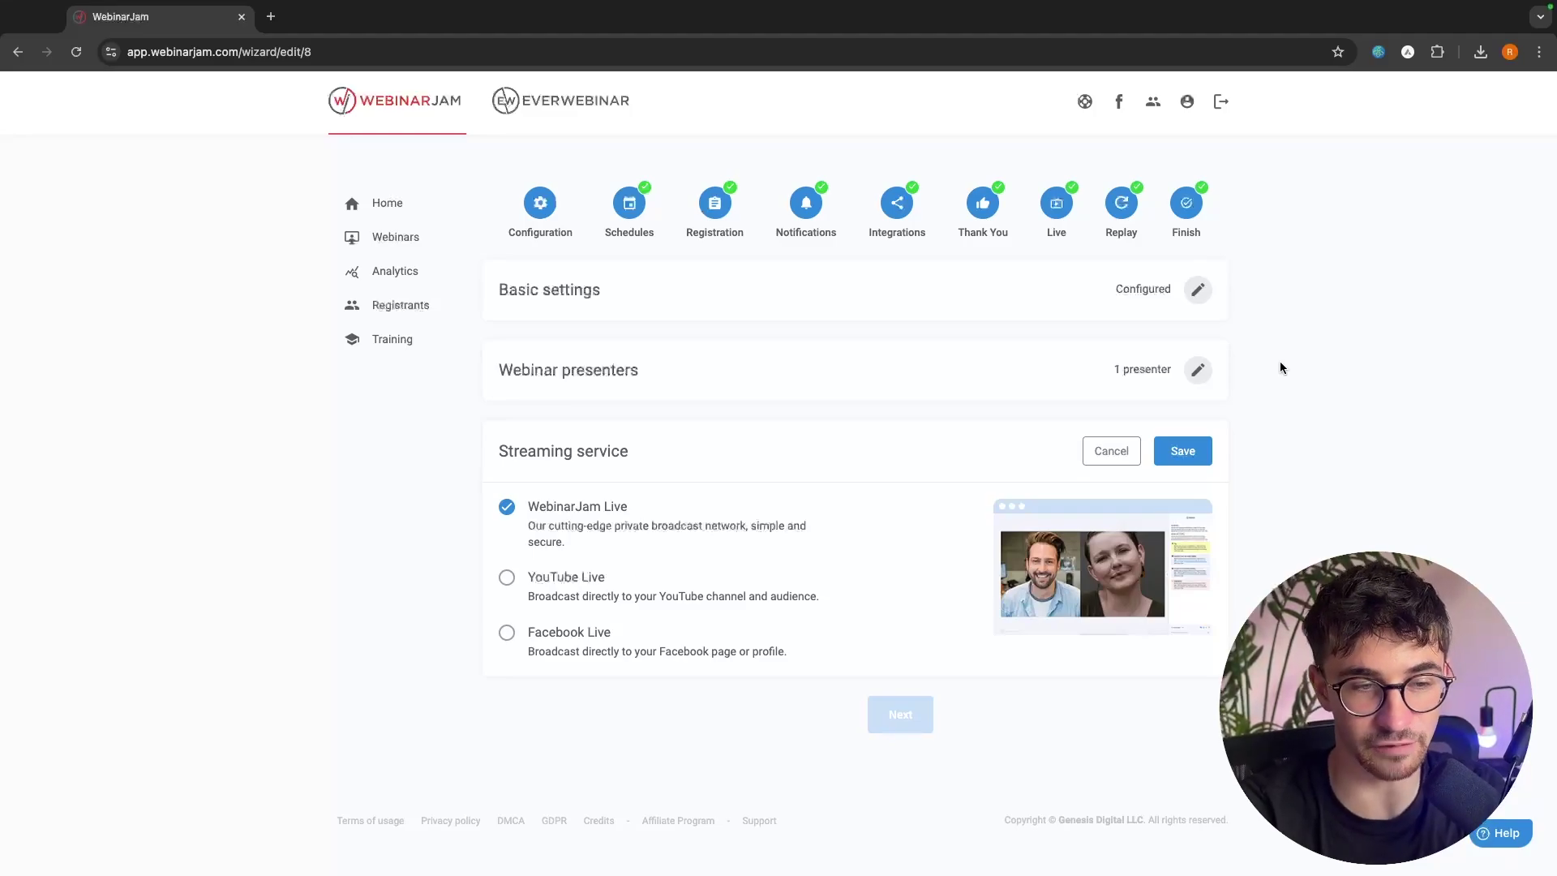
click(558, 632)
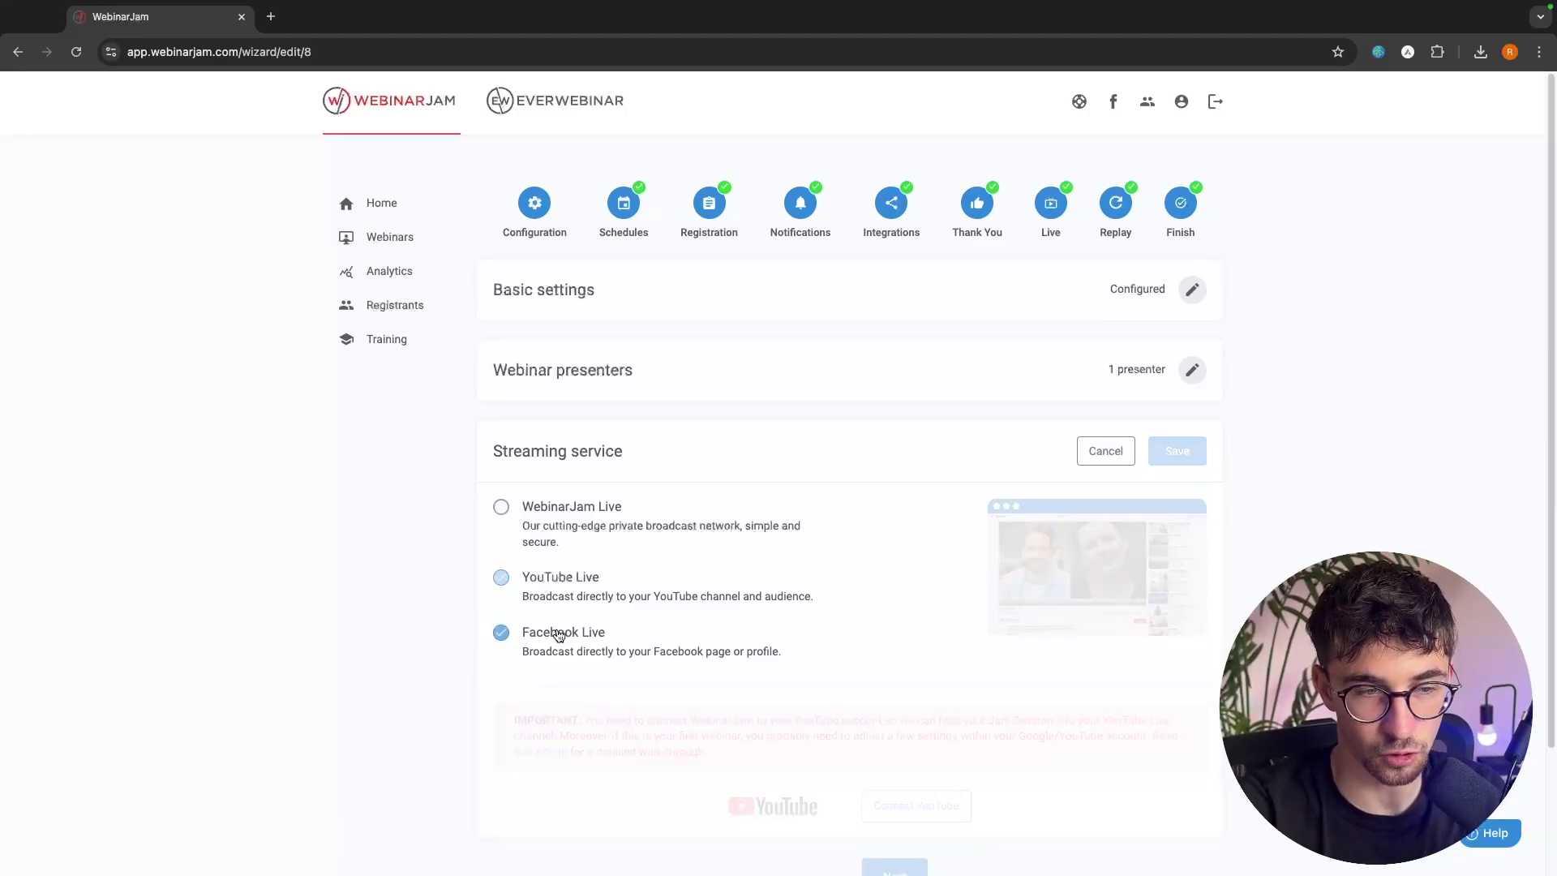
click(584, 579)
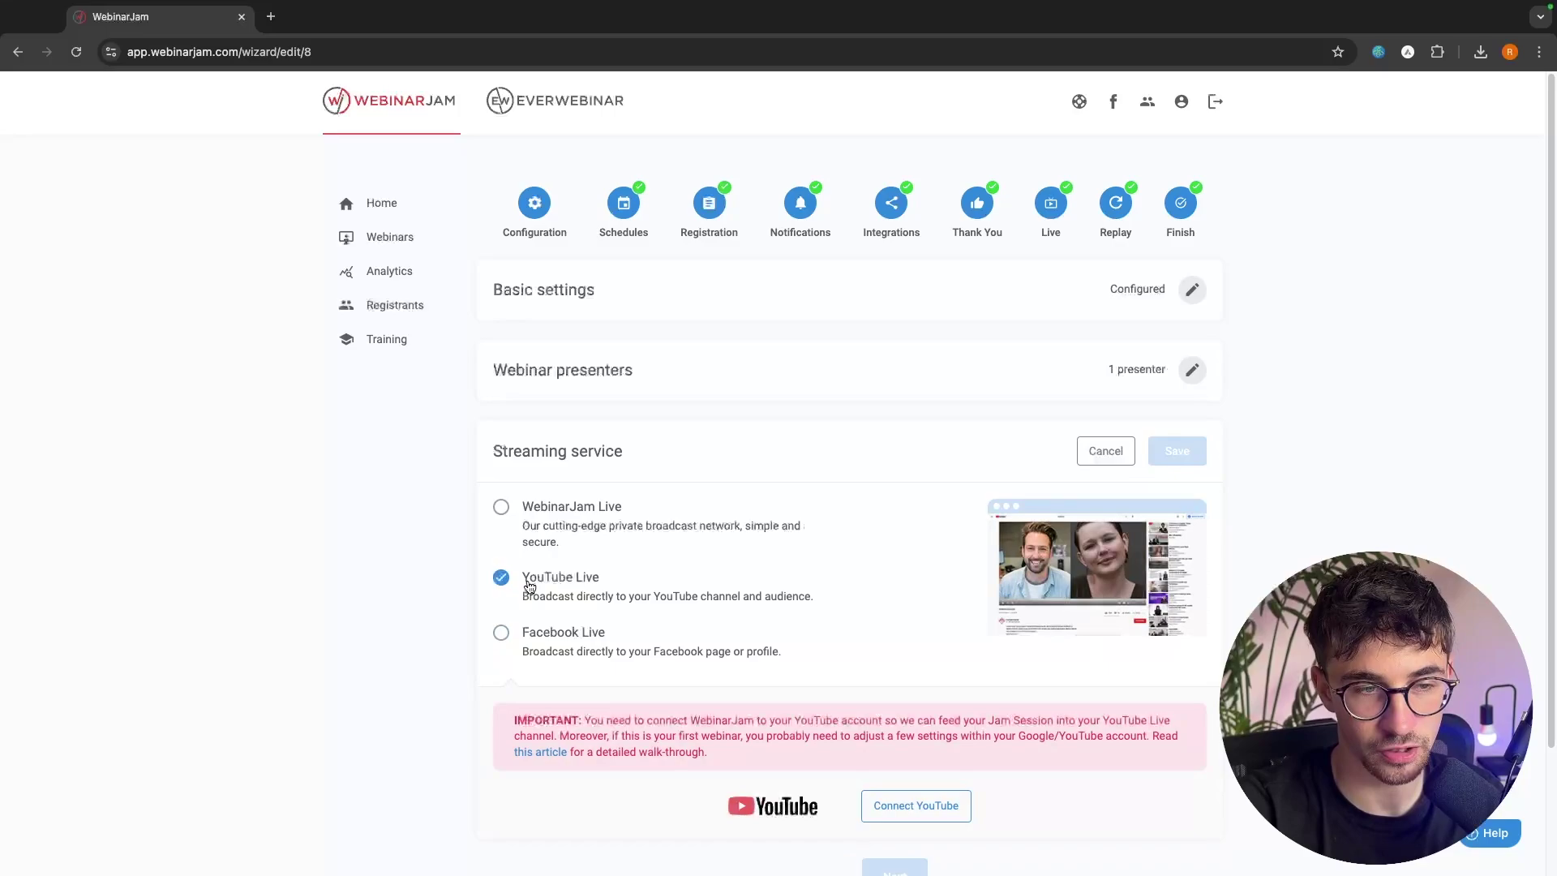
drag(530, 583, 609, 584)
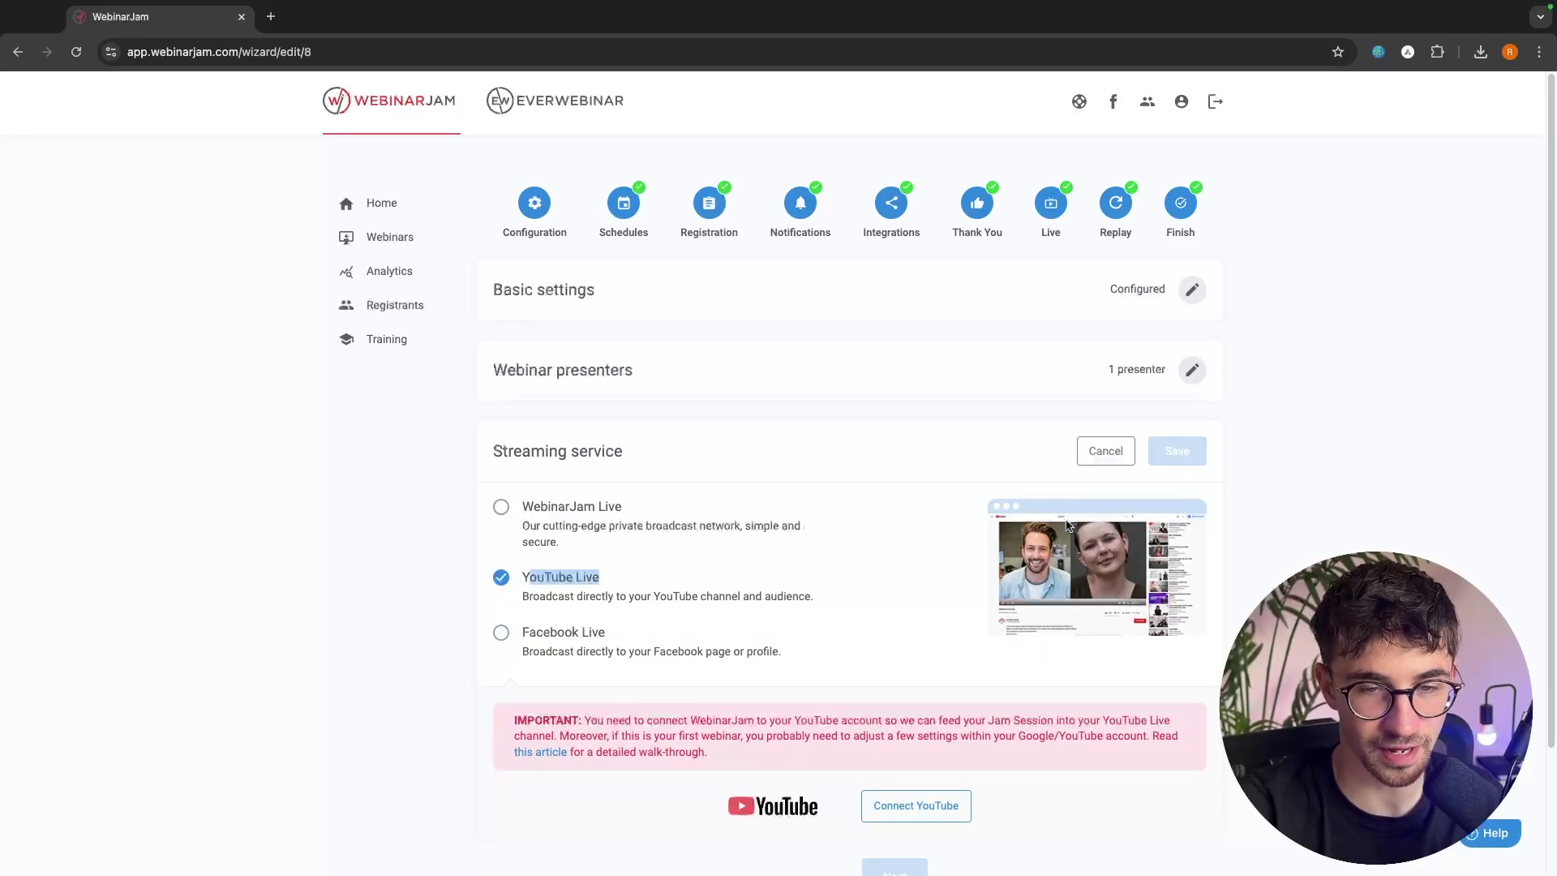
click(561, 514)
click(580, 632)
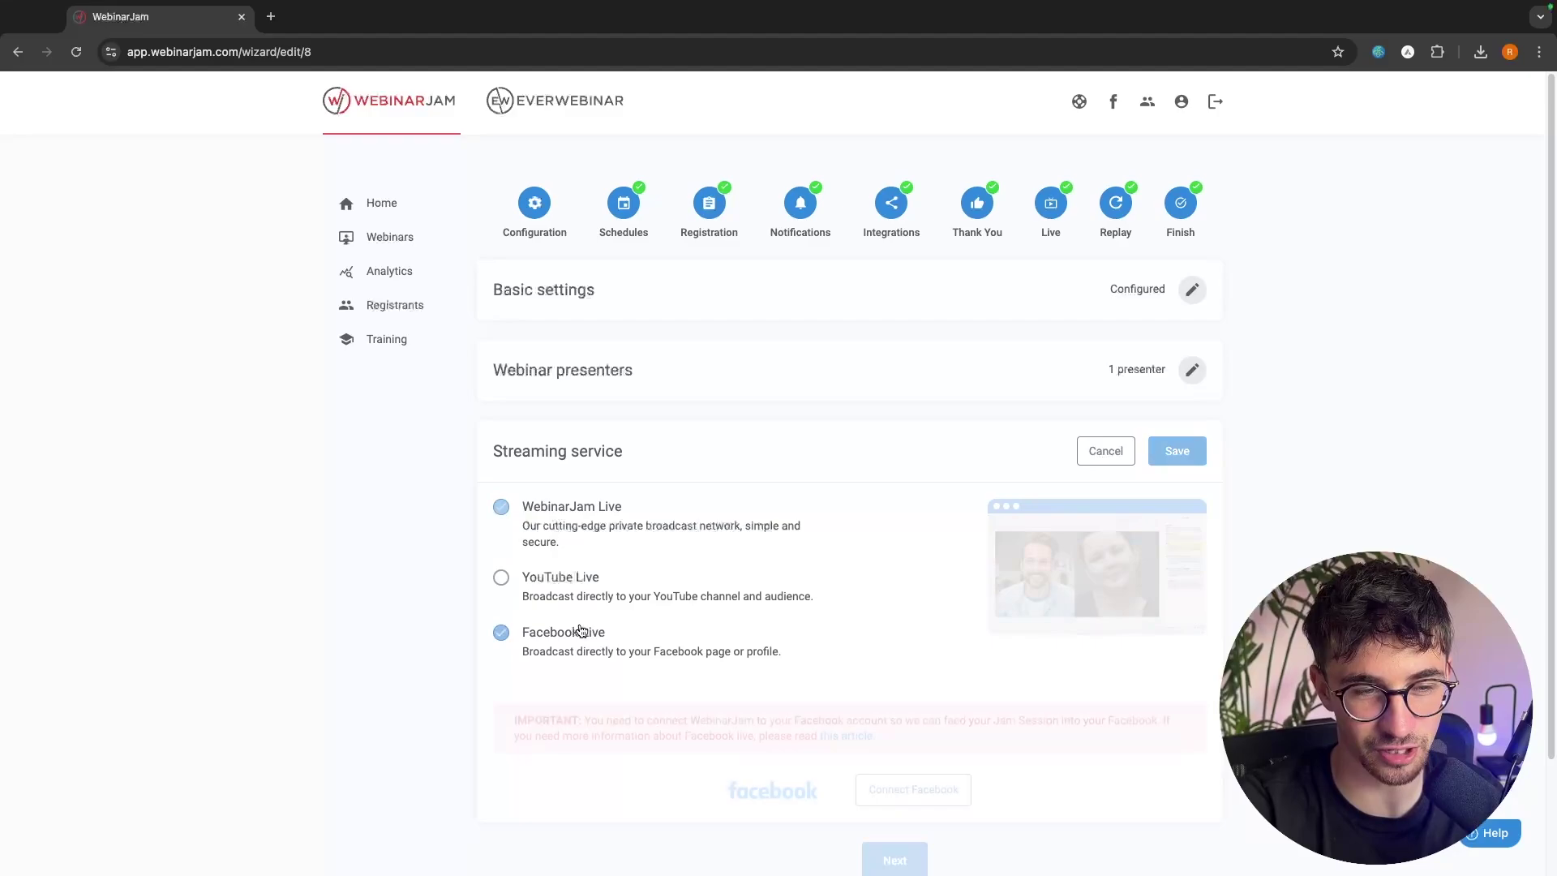
click(610, 511)
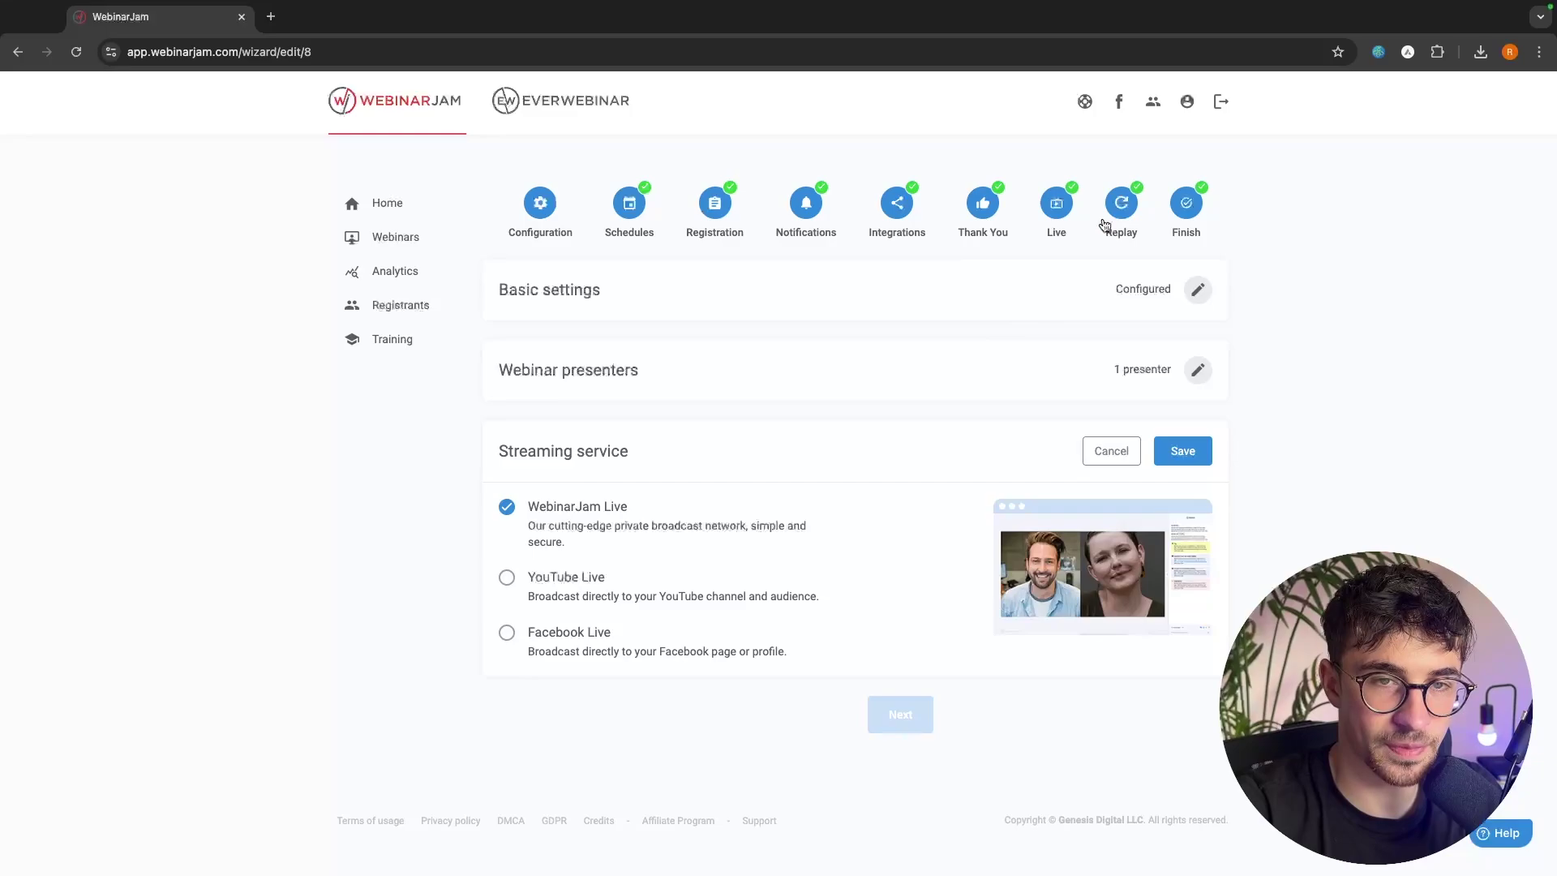
Dismiss the unsaved-changes alert and save WebinarJam Live as the streaming service.
click(1058, 206)
click(982, 370)
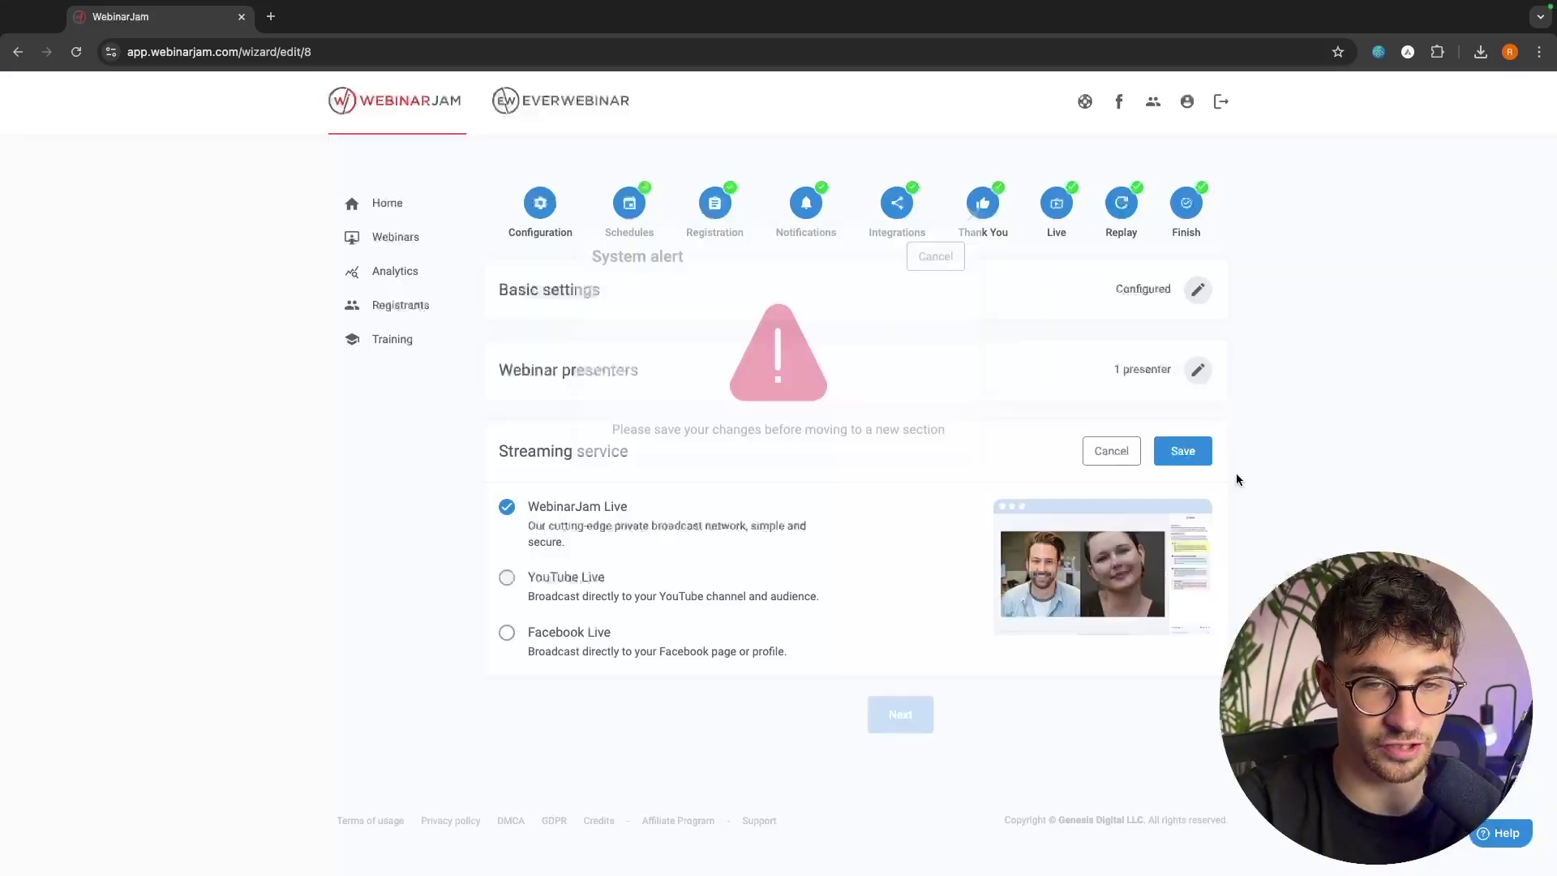
click(1181, 448)
In the Live step's Product offers, open and re-save the Marketing Secrets offer.
click(1057, 210)
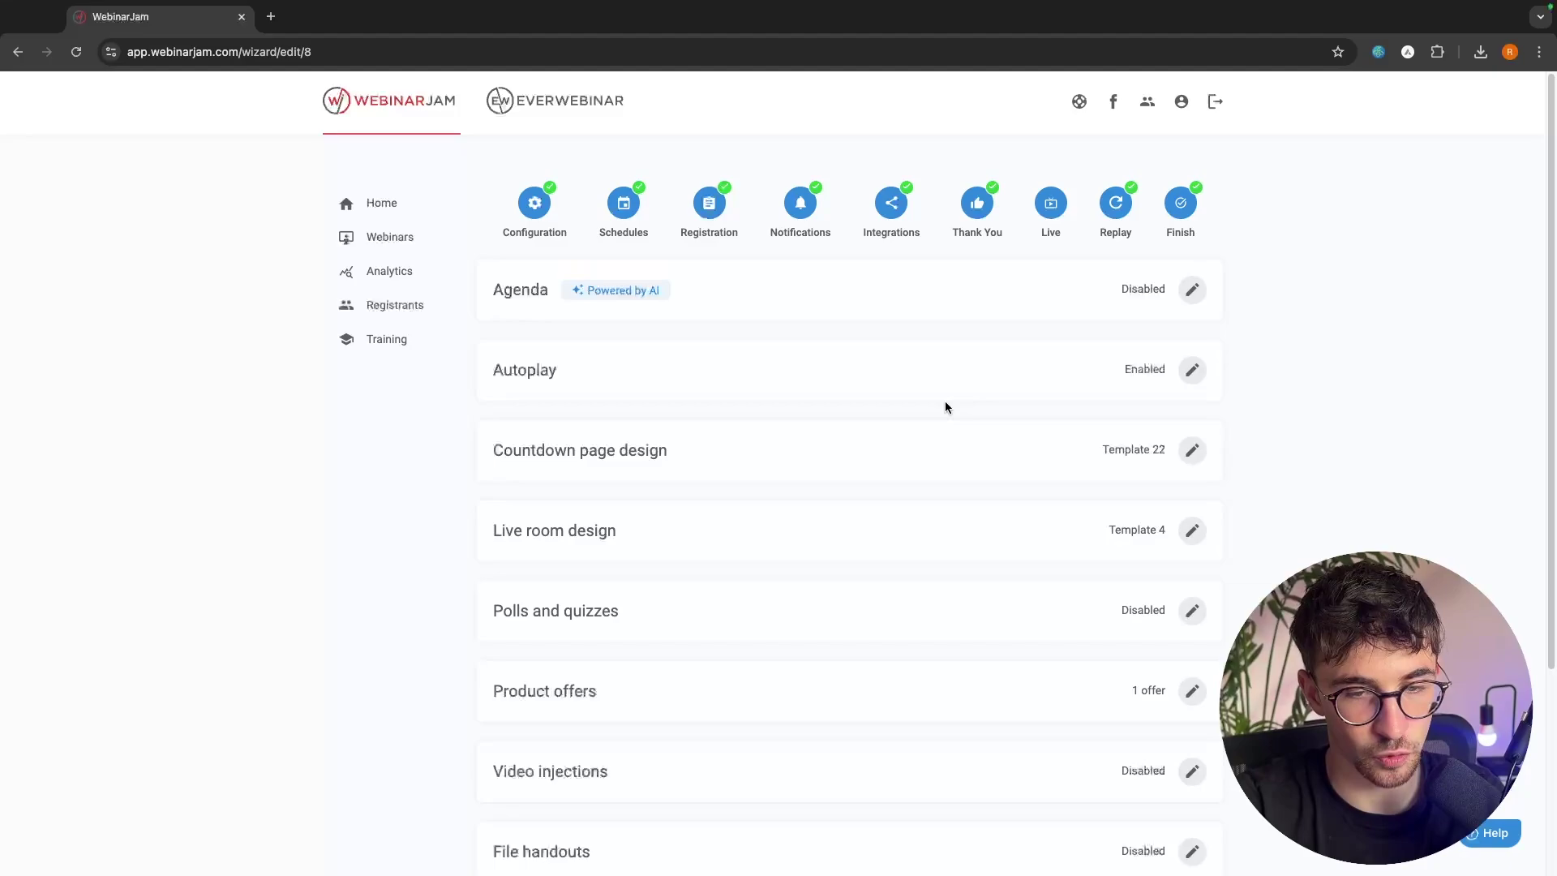
scroll(830, 497, down, 3)
scroll(830, 496, down, 1)
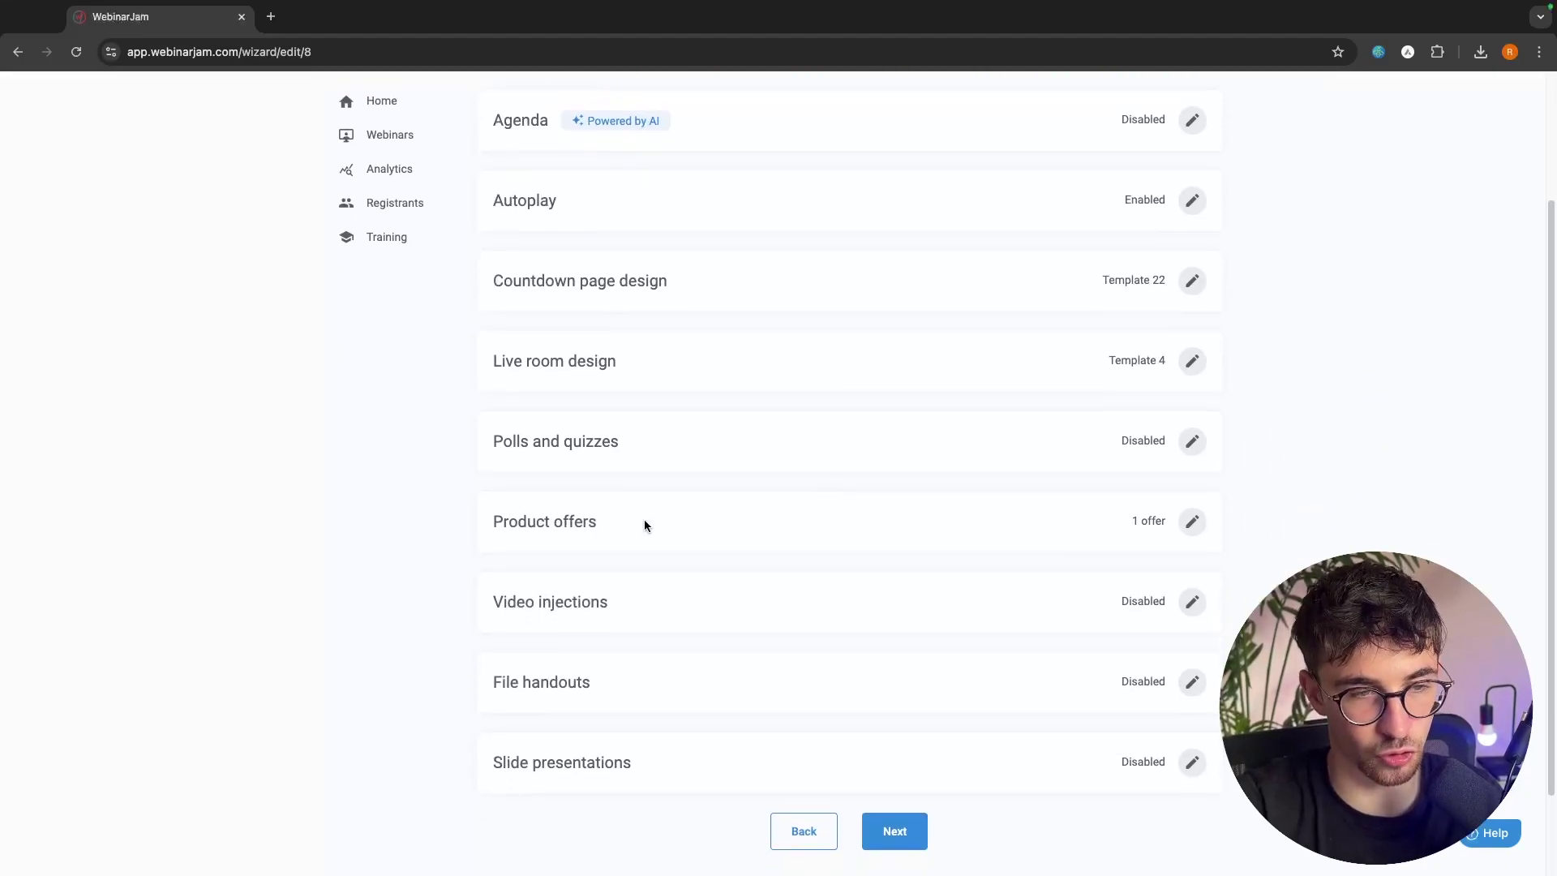
click(1197, 524)
scroll(1058, 527, down, 1)
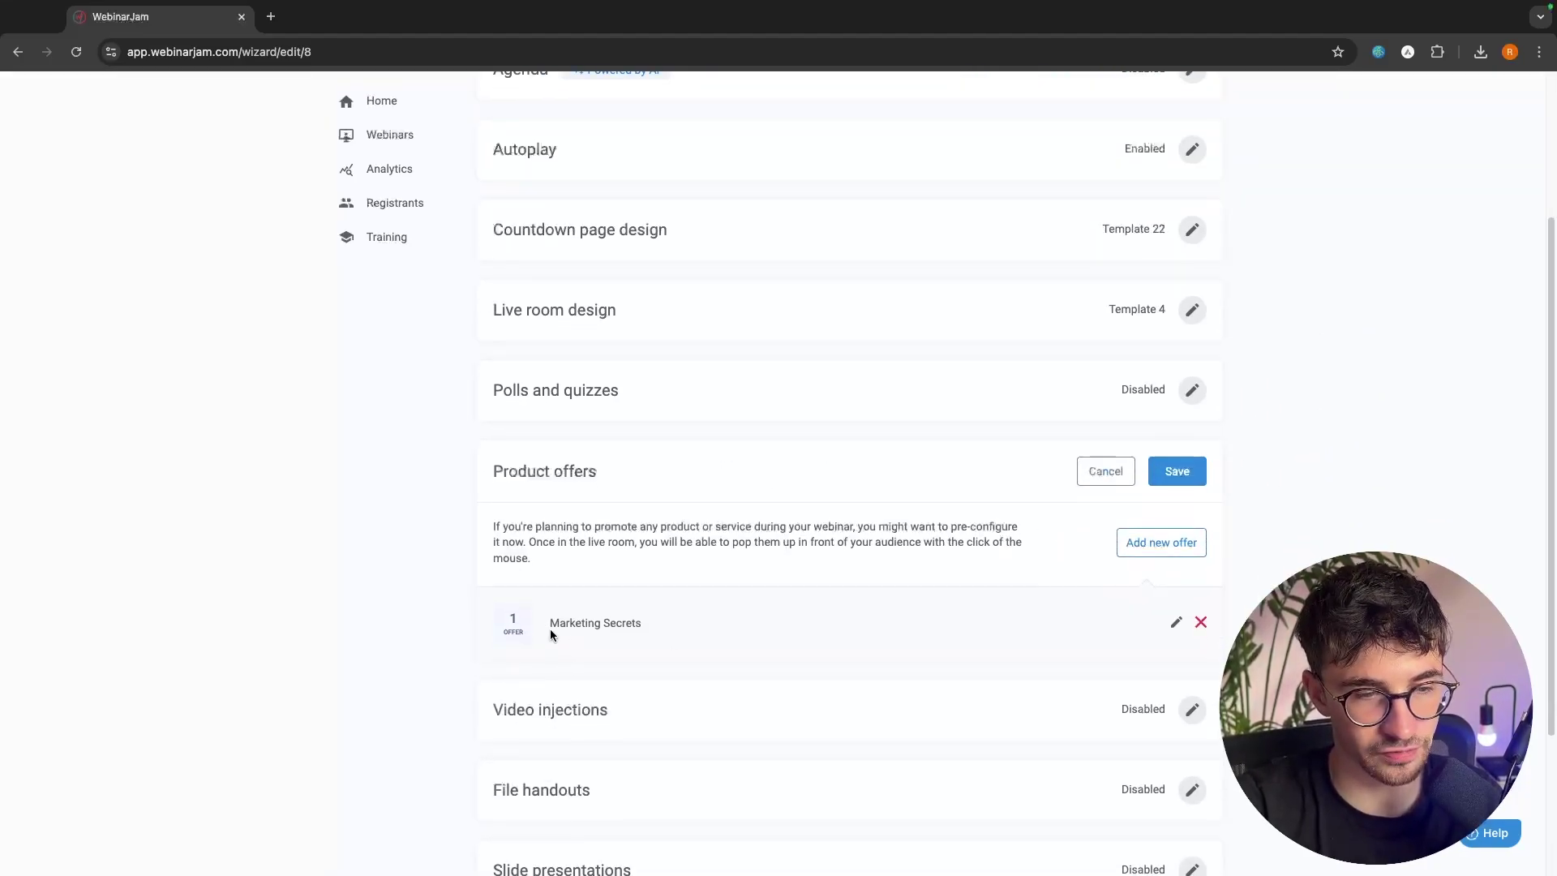
click(1176, 622)
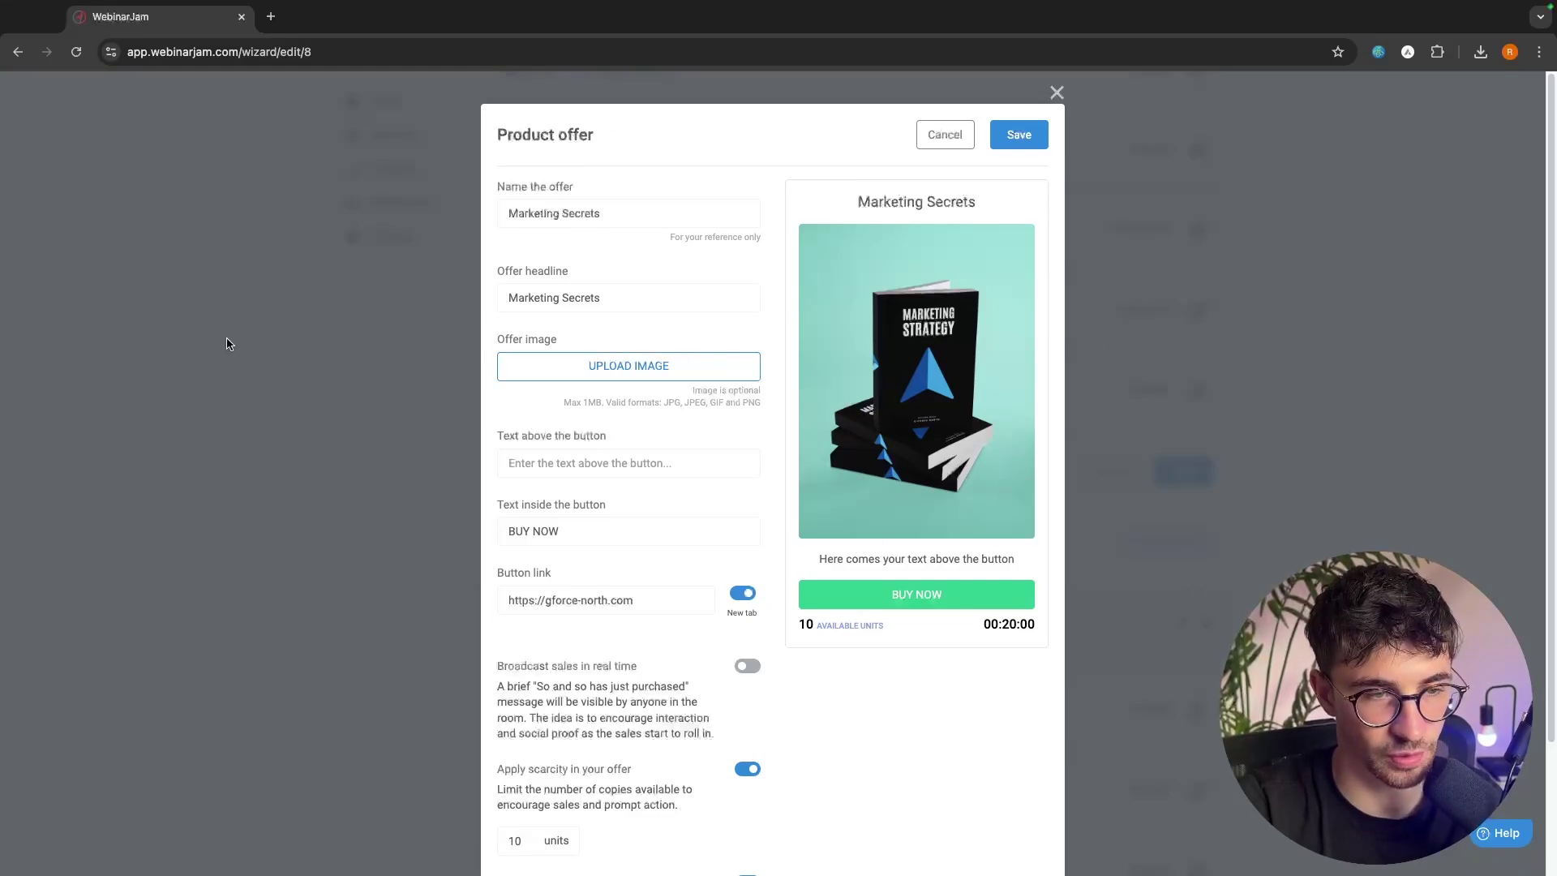
scroll(340, 446, down, 1)
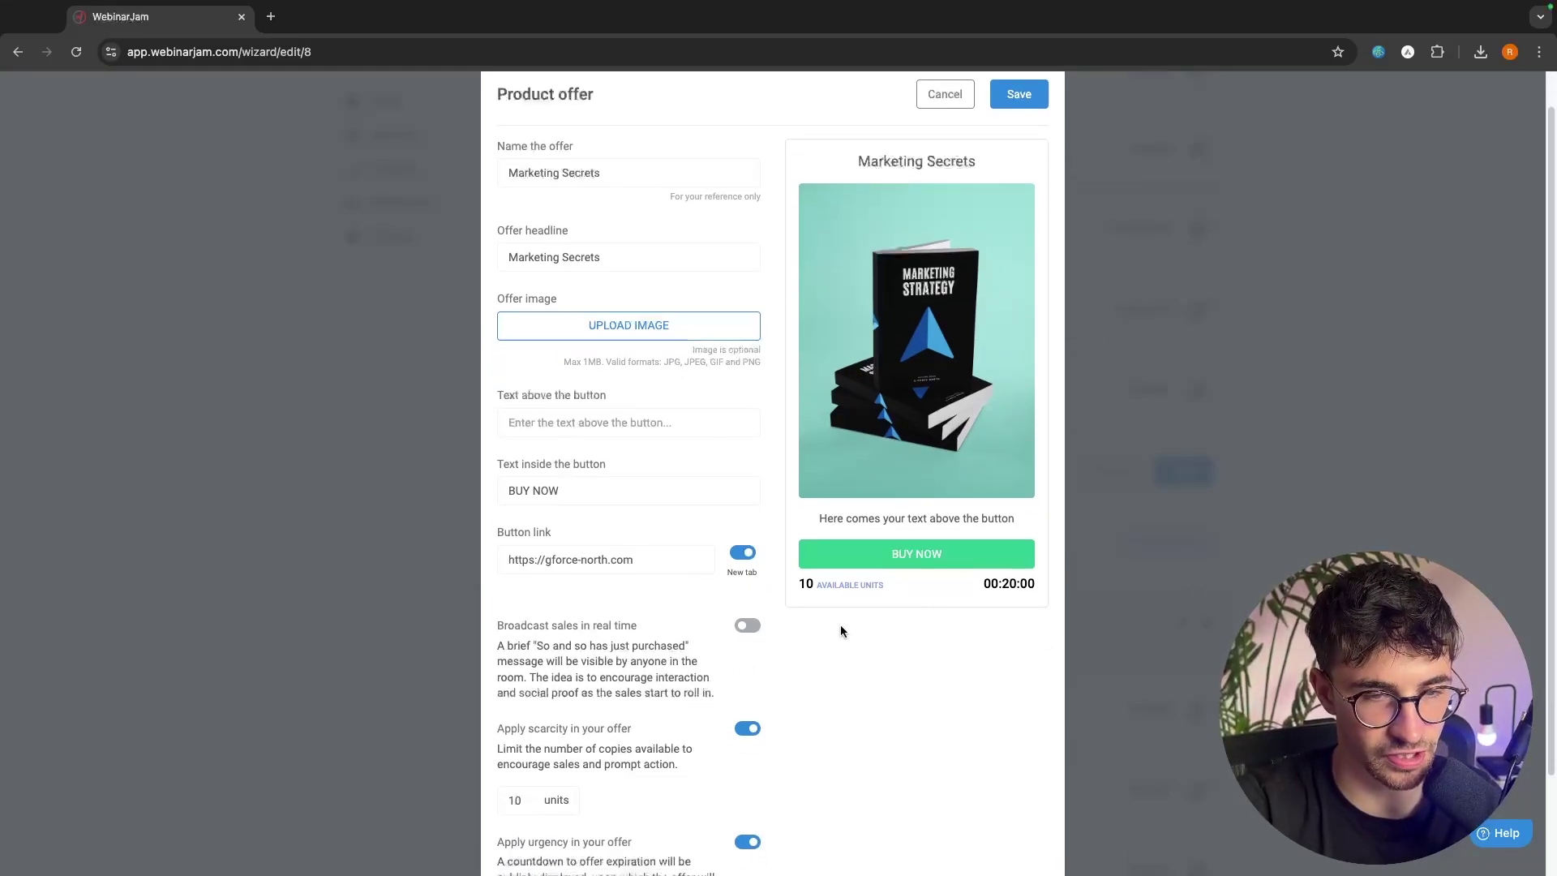
click(1019, 95)
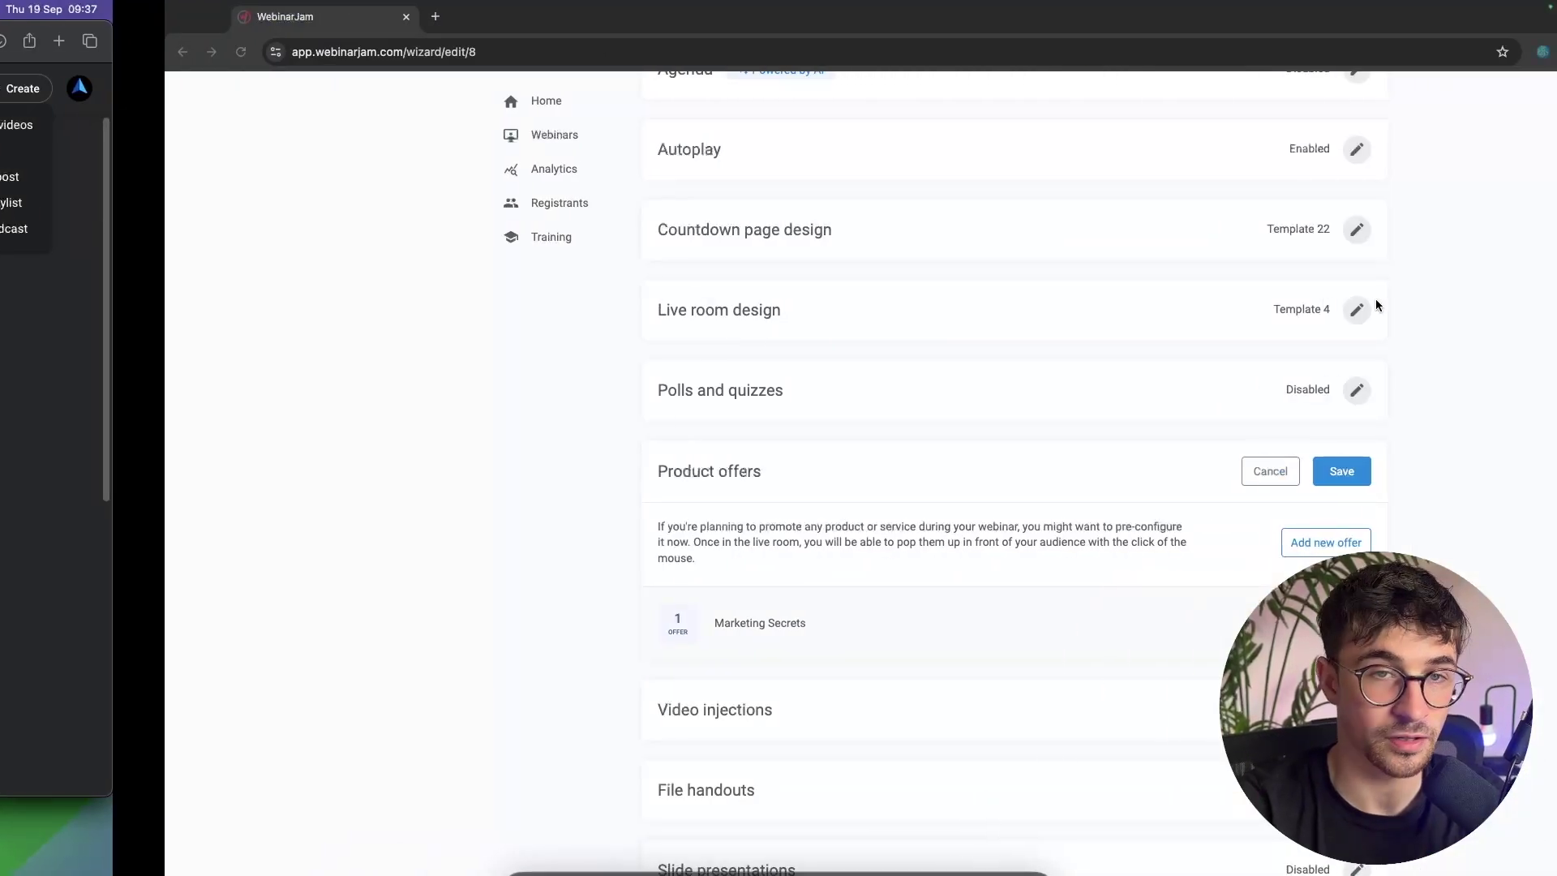
Go back to Configuration, dismiss the save alert, and reopen the streaming choices showing WebinarJam Live.
scroll(587, 265, up, 4)
click(513, 233)
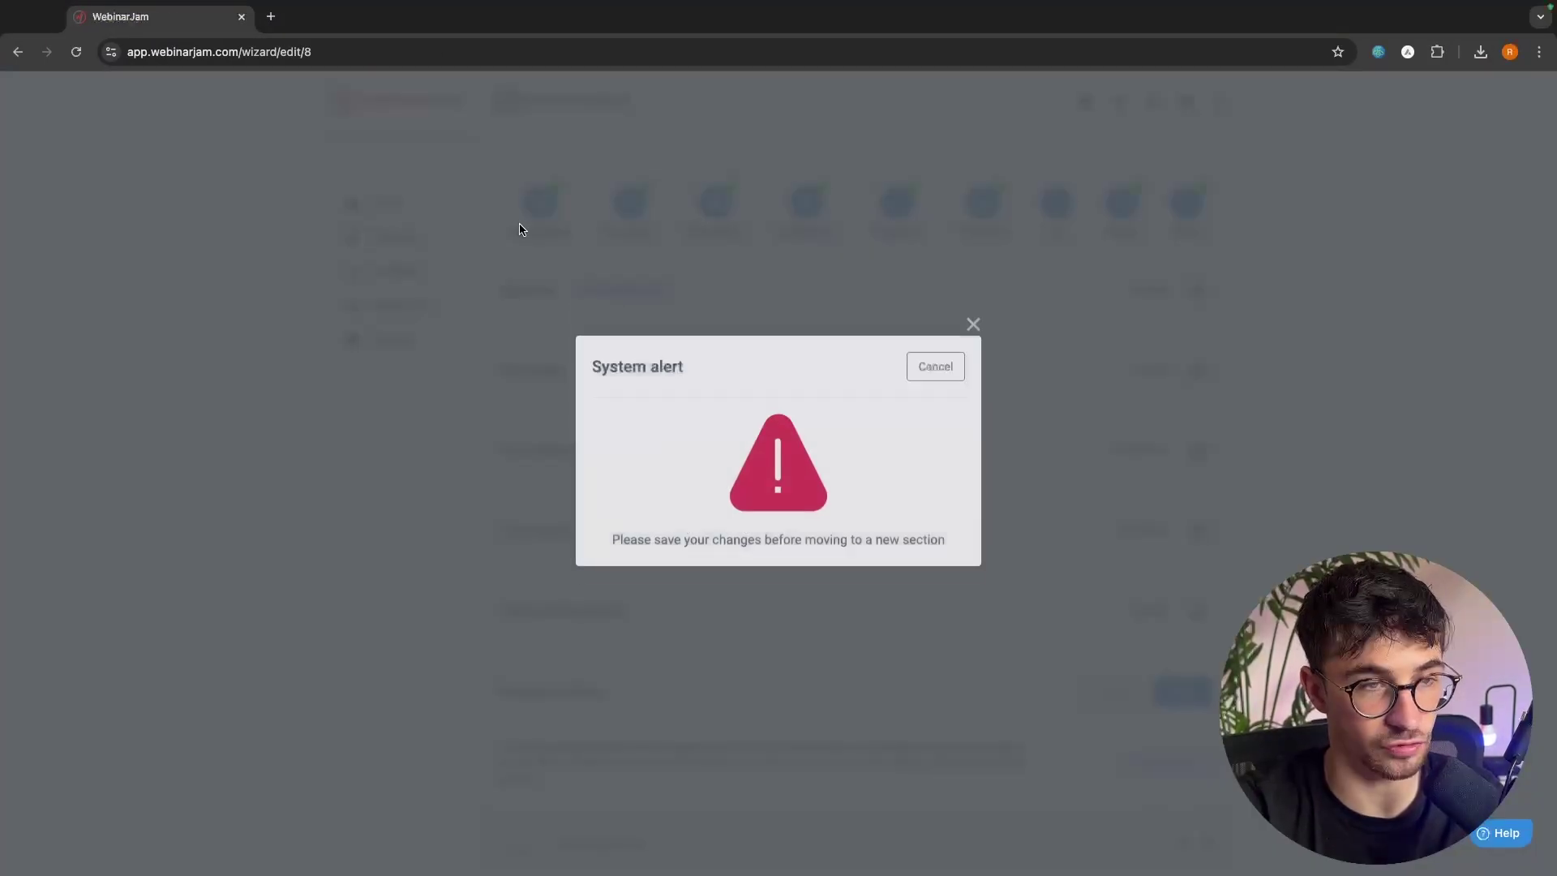
click(1011, 389)
click(1196, 450)
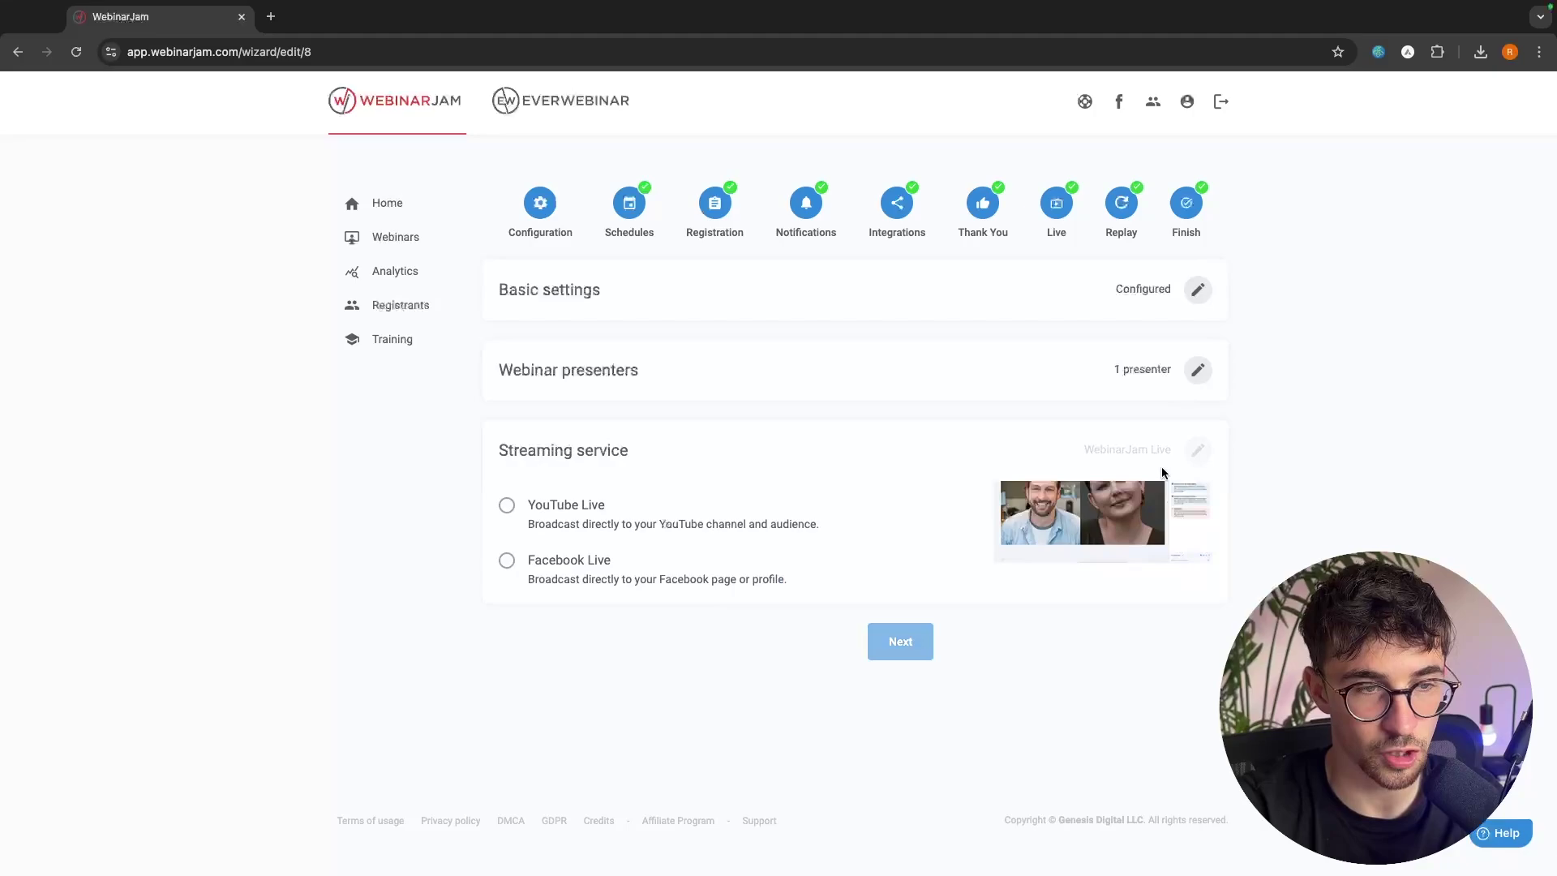
drag(523, 511, 676, 512)
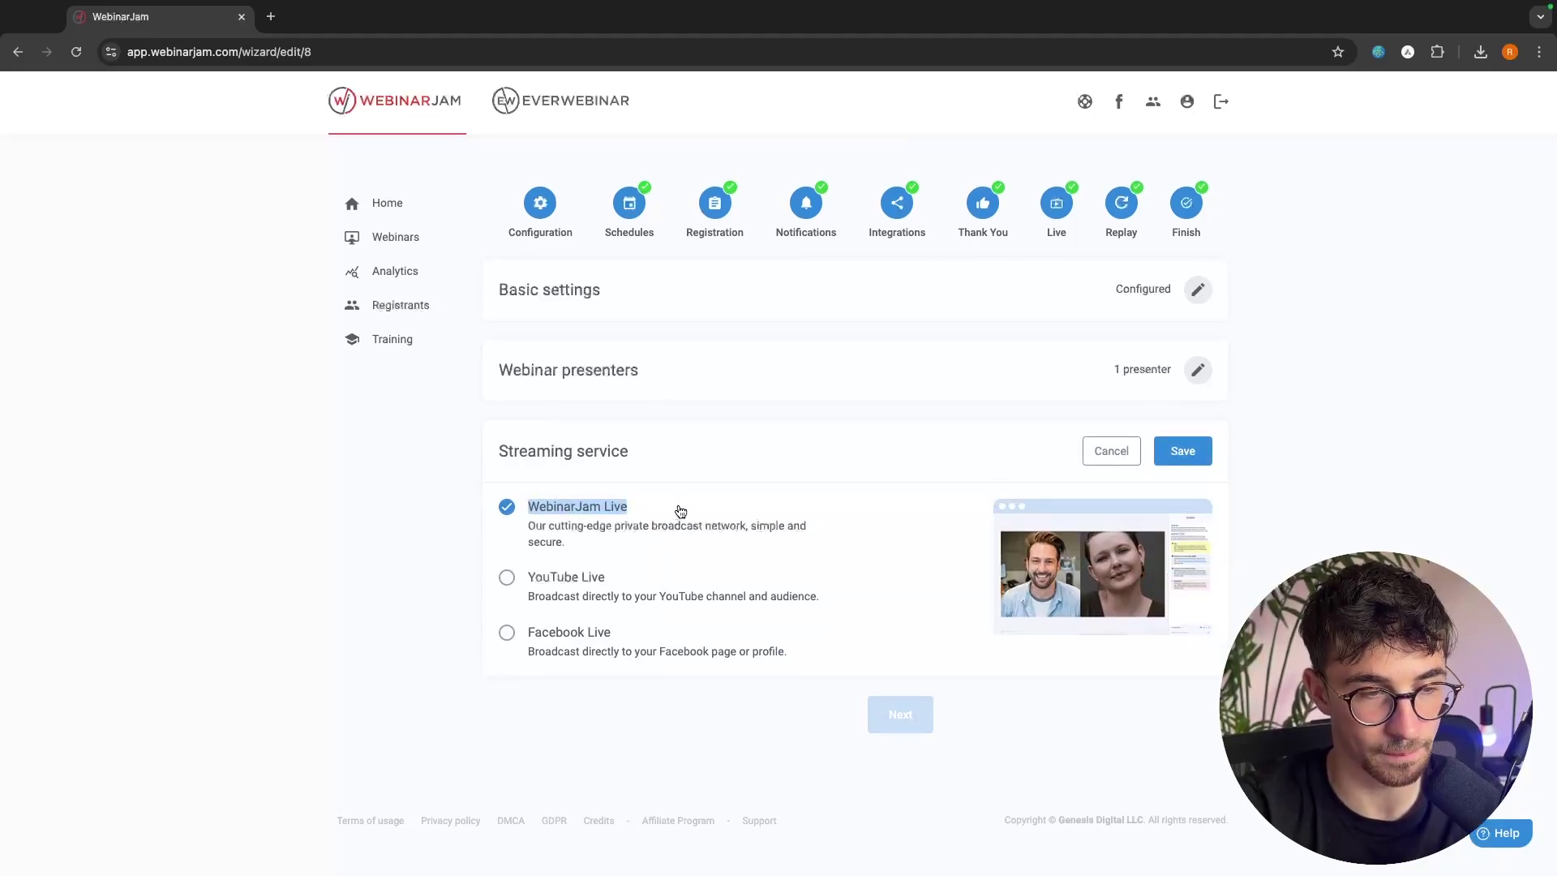
click(677, 511)
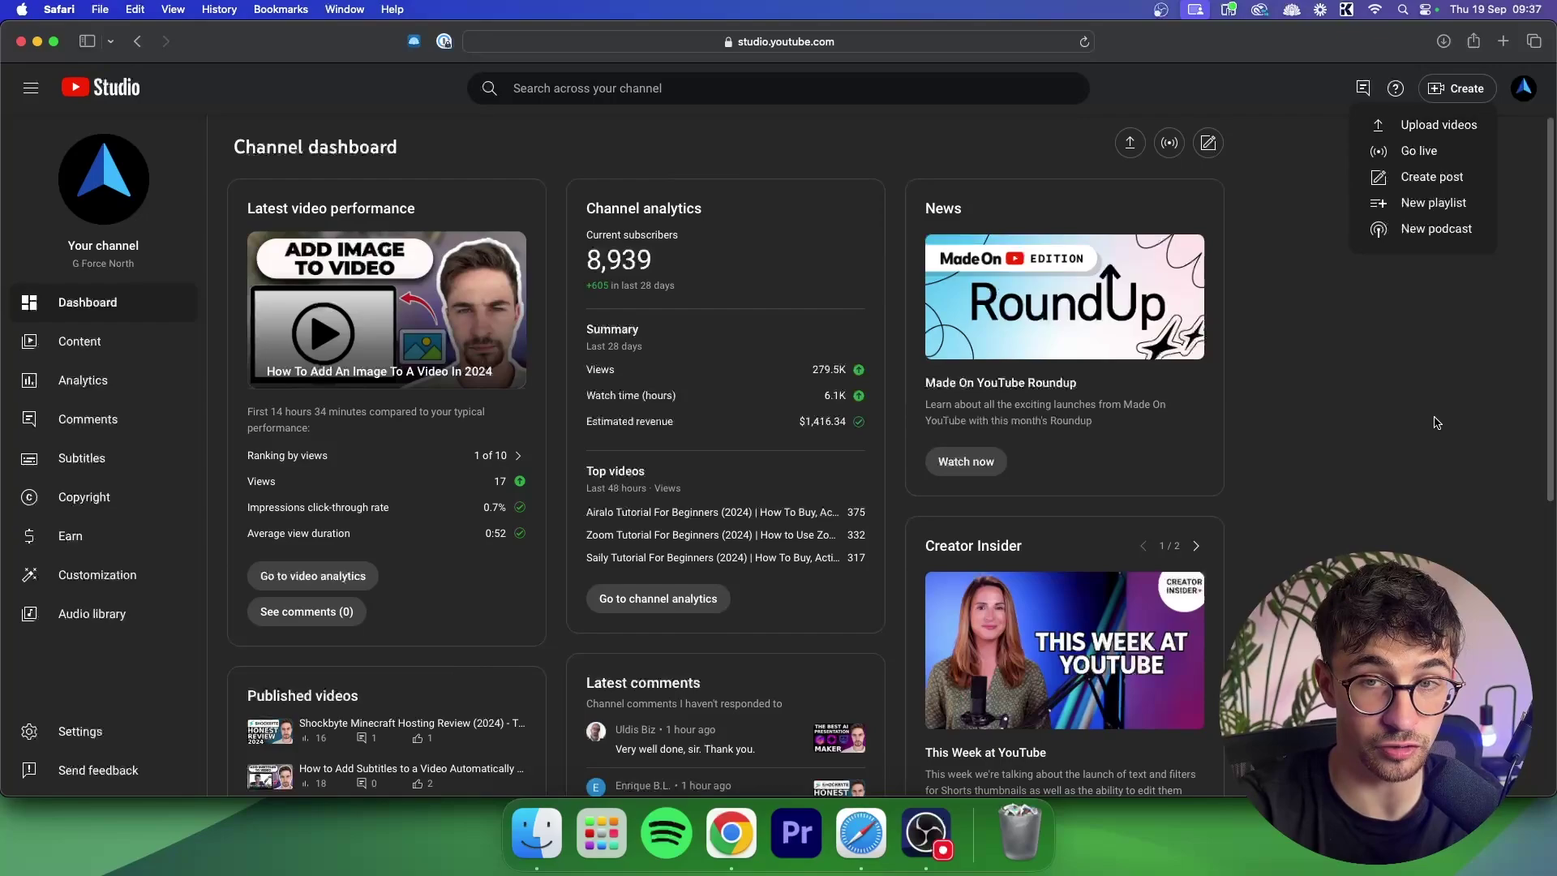
Close YouTube Studio's create options list and switch back to the WebinarJam wizard.
click(1434, 404)
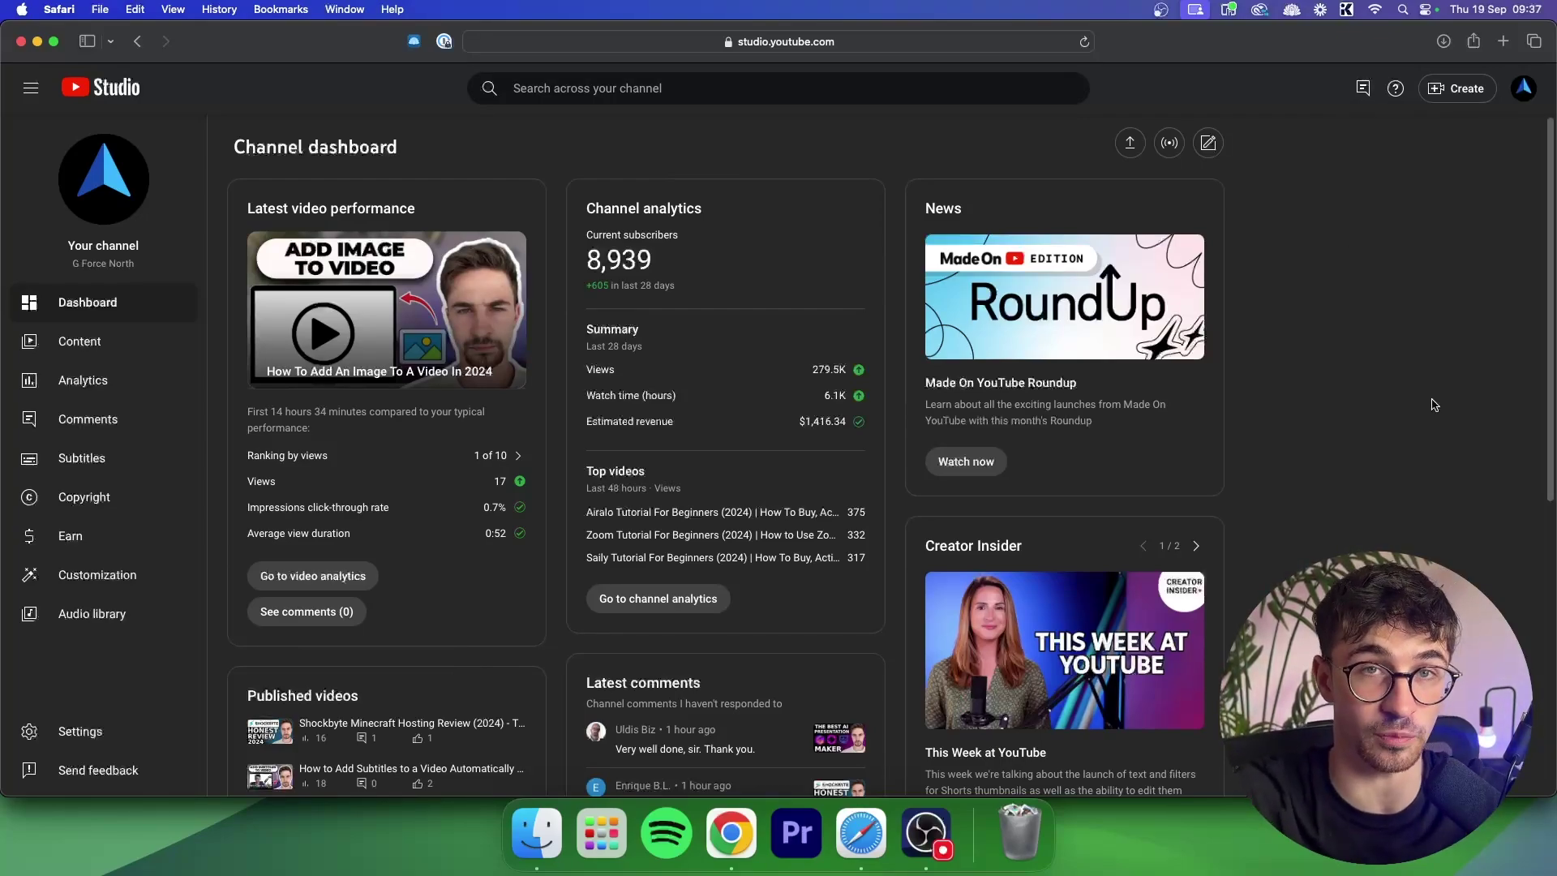
key(ctrl+Right)
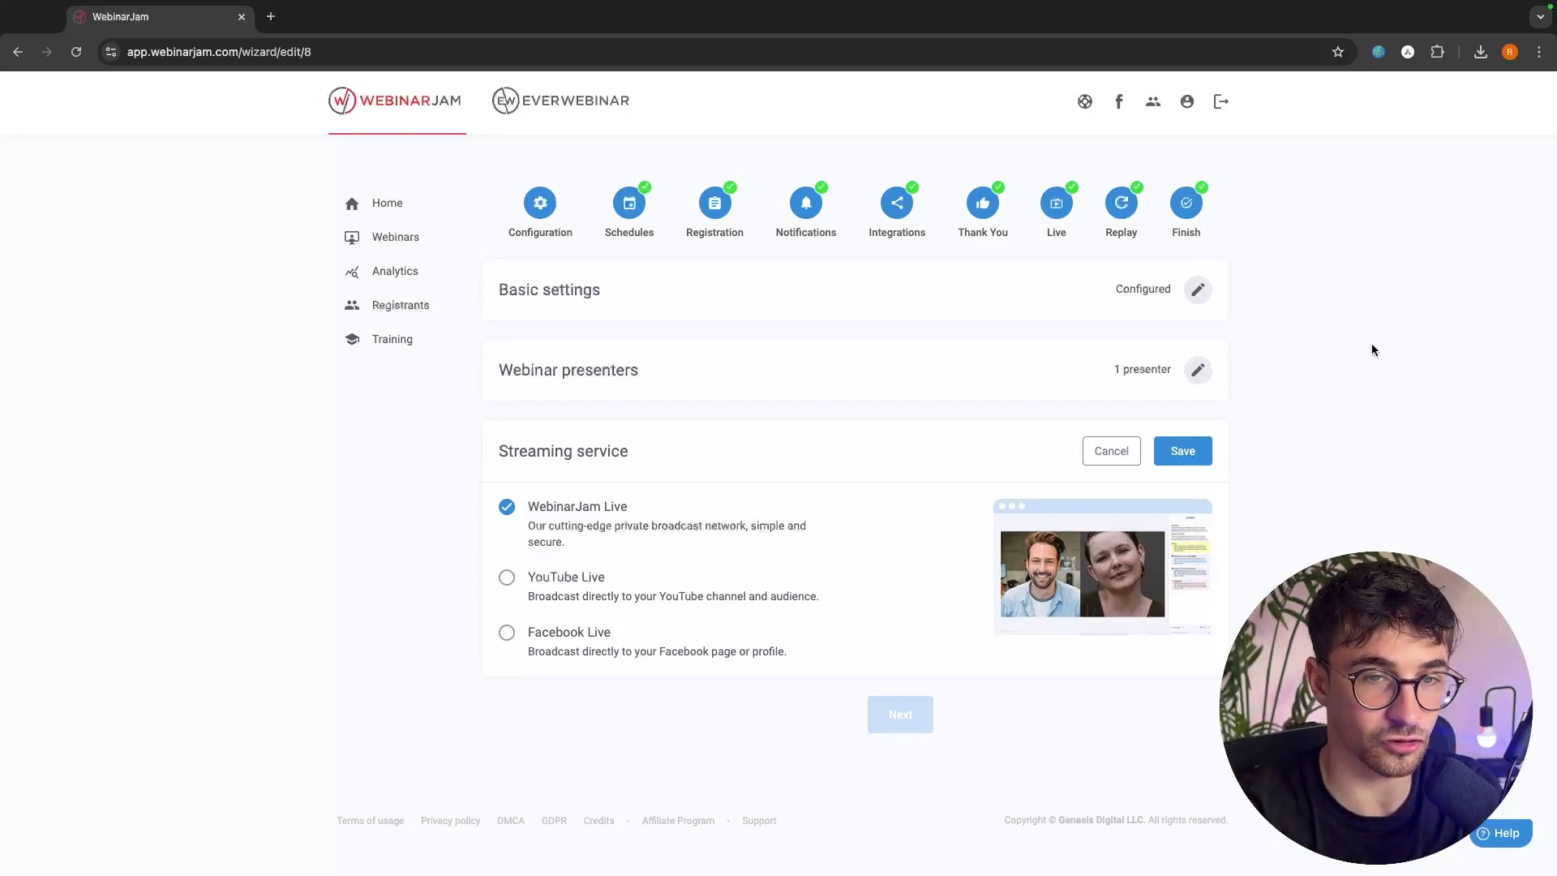
click(1182, 450)
click(898, 520)
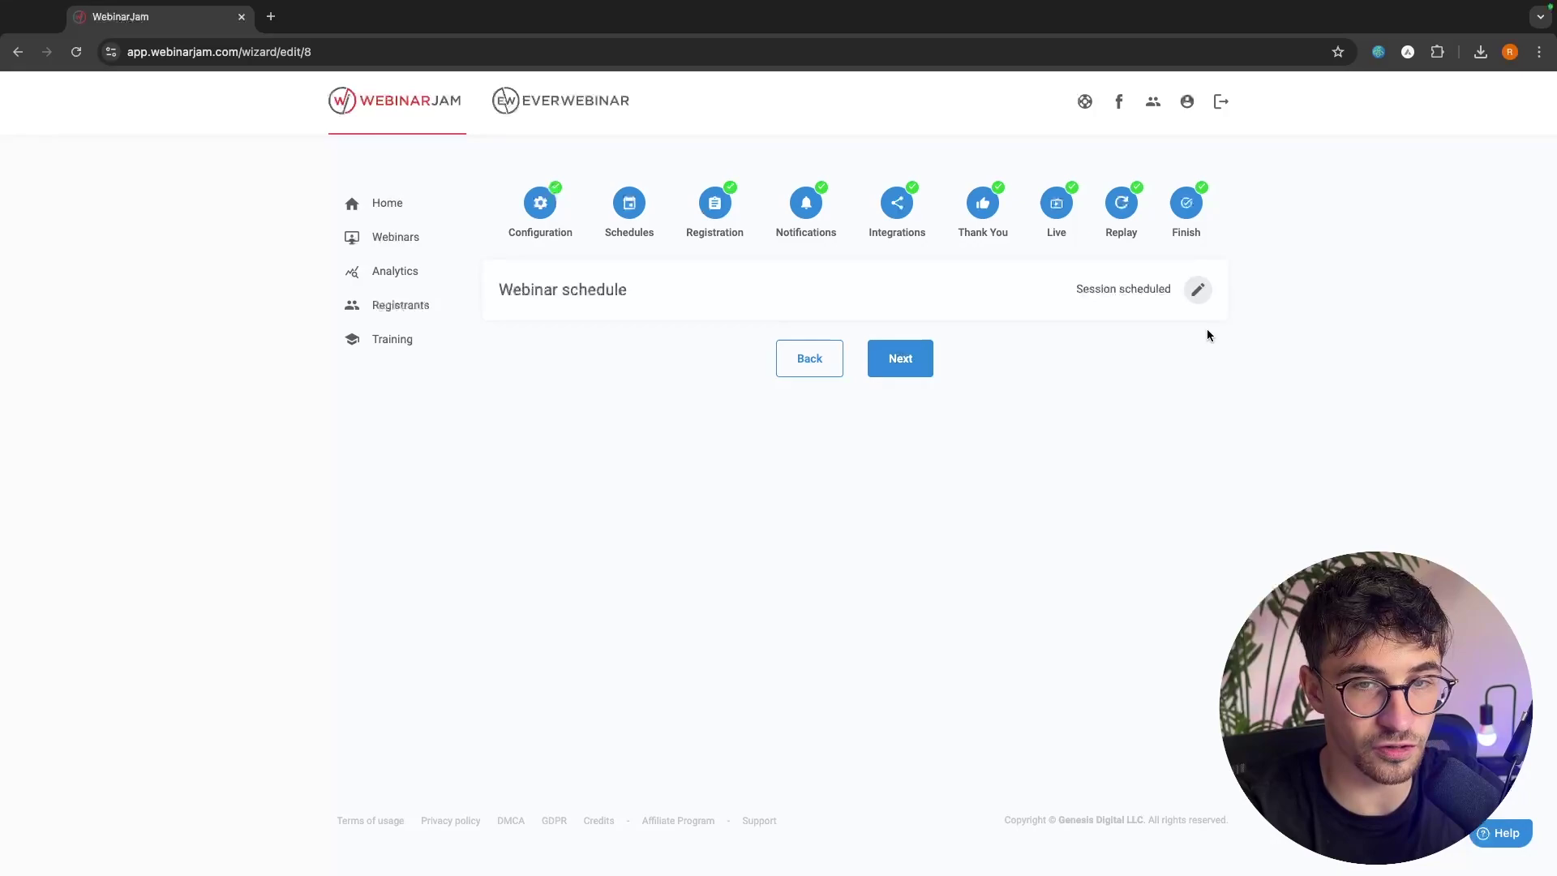
click(1197, 290)
scroll(1049, 421, down, 2)
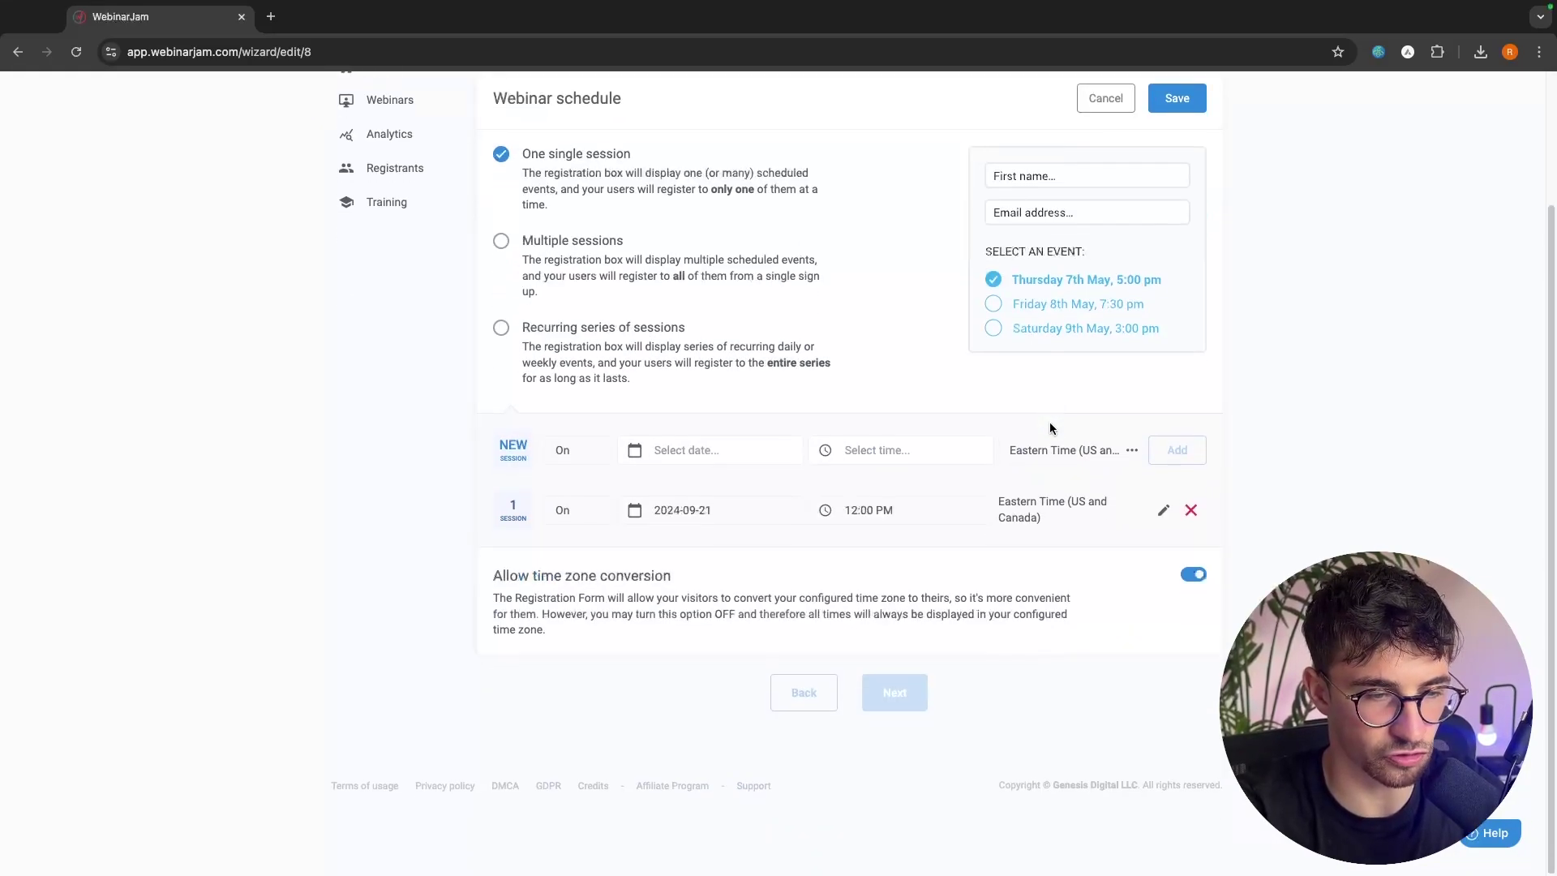
click(1167, 136)
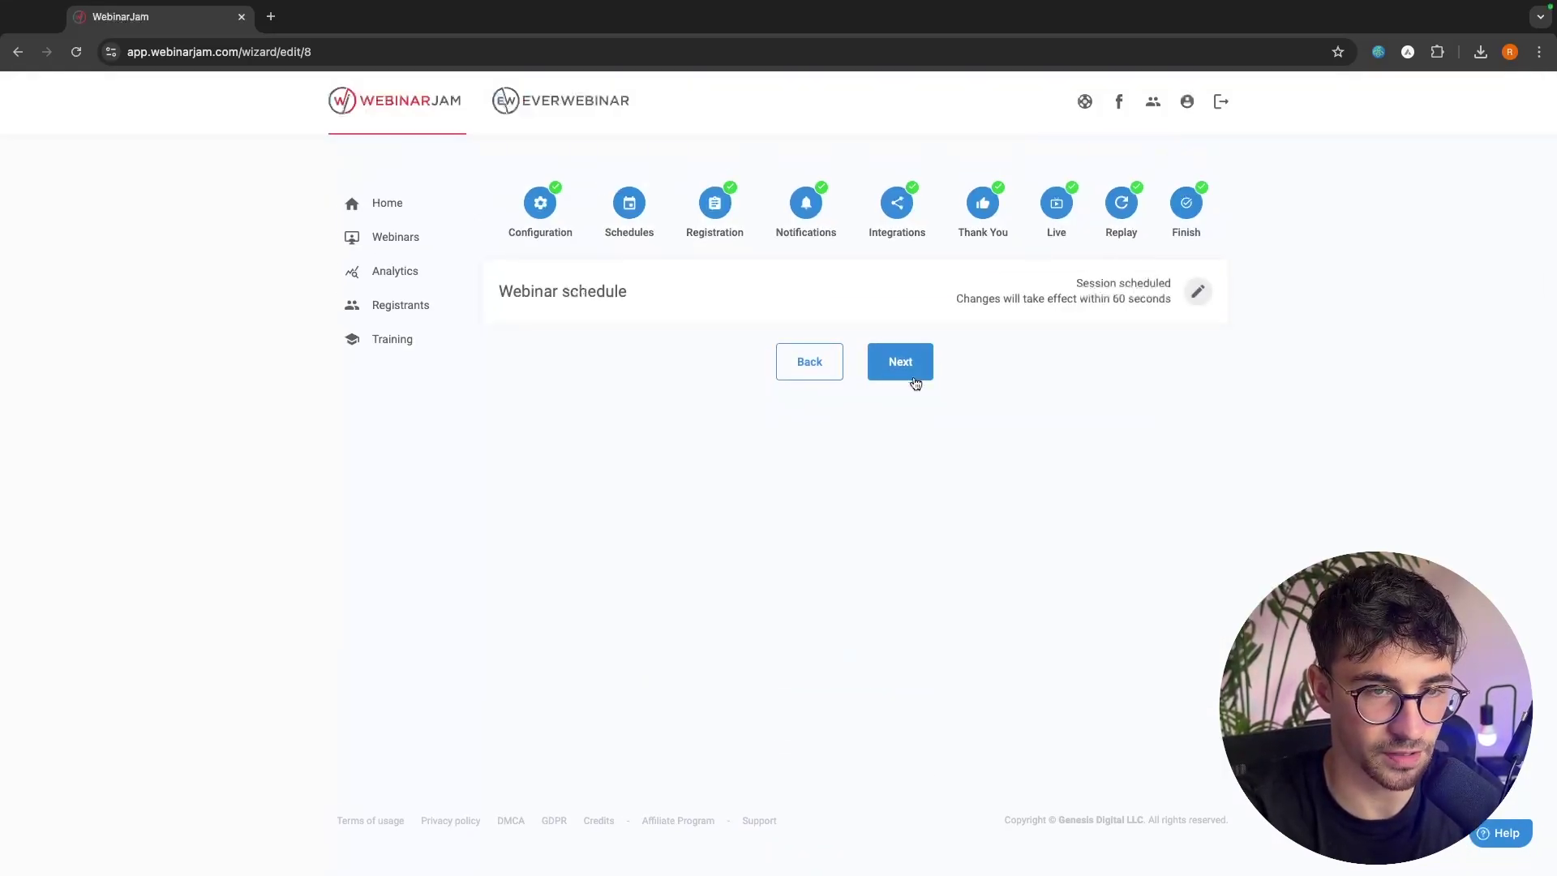
Advance to the Registration step and review Template 22, free registration and password protection.
click(908, 373)
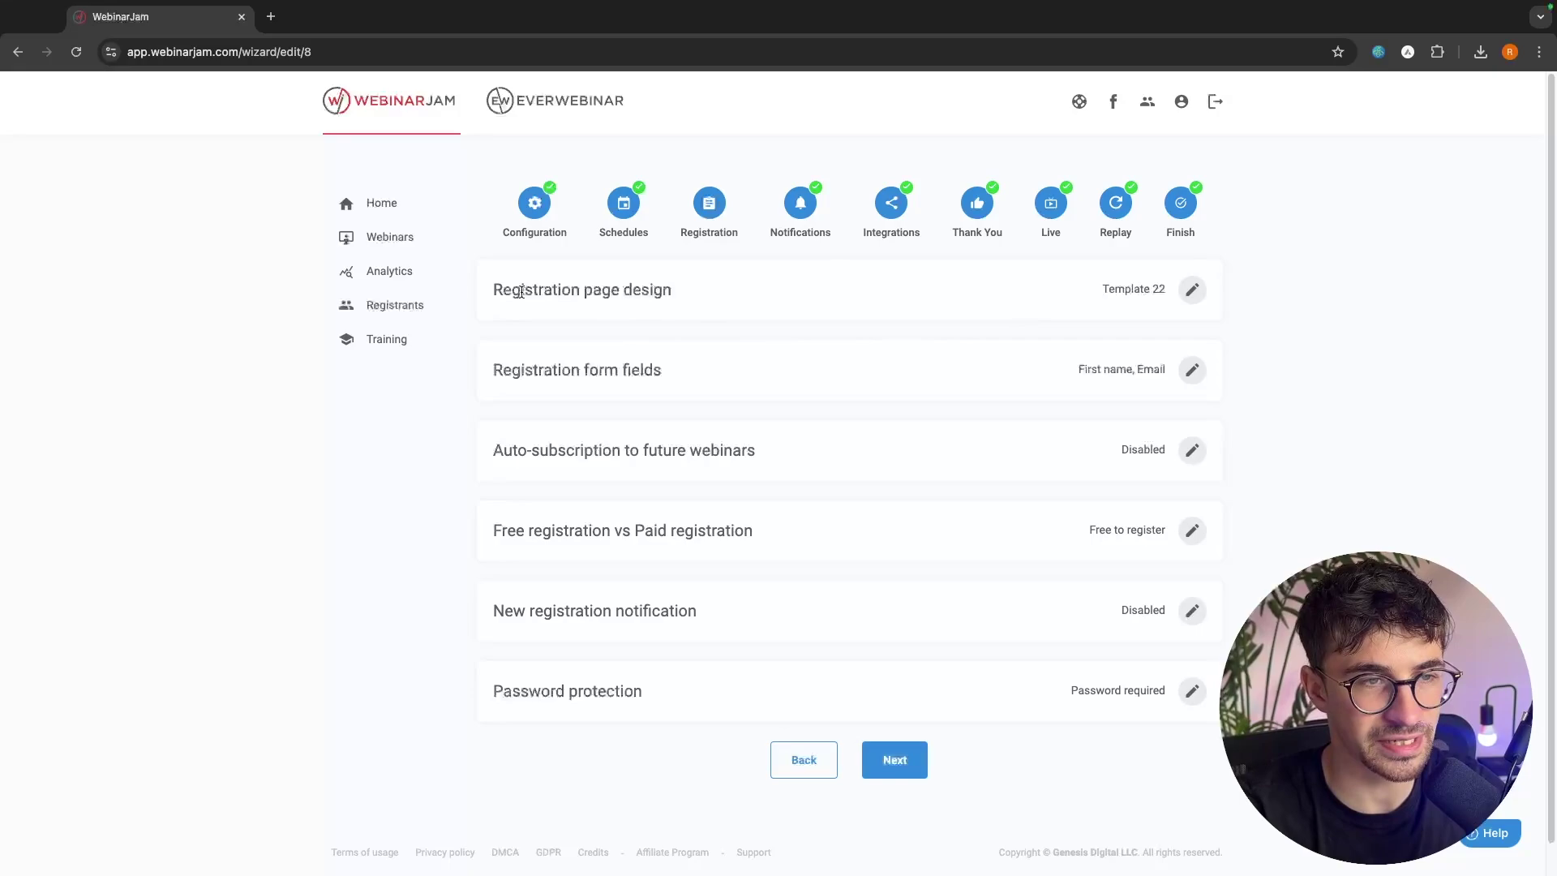
drag(524, 292, 752, 289)
click(753, 289)
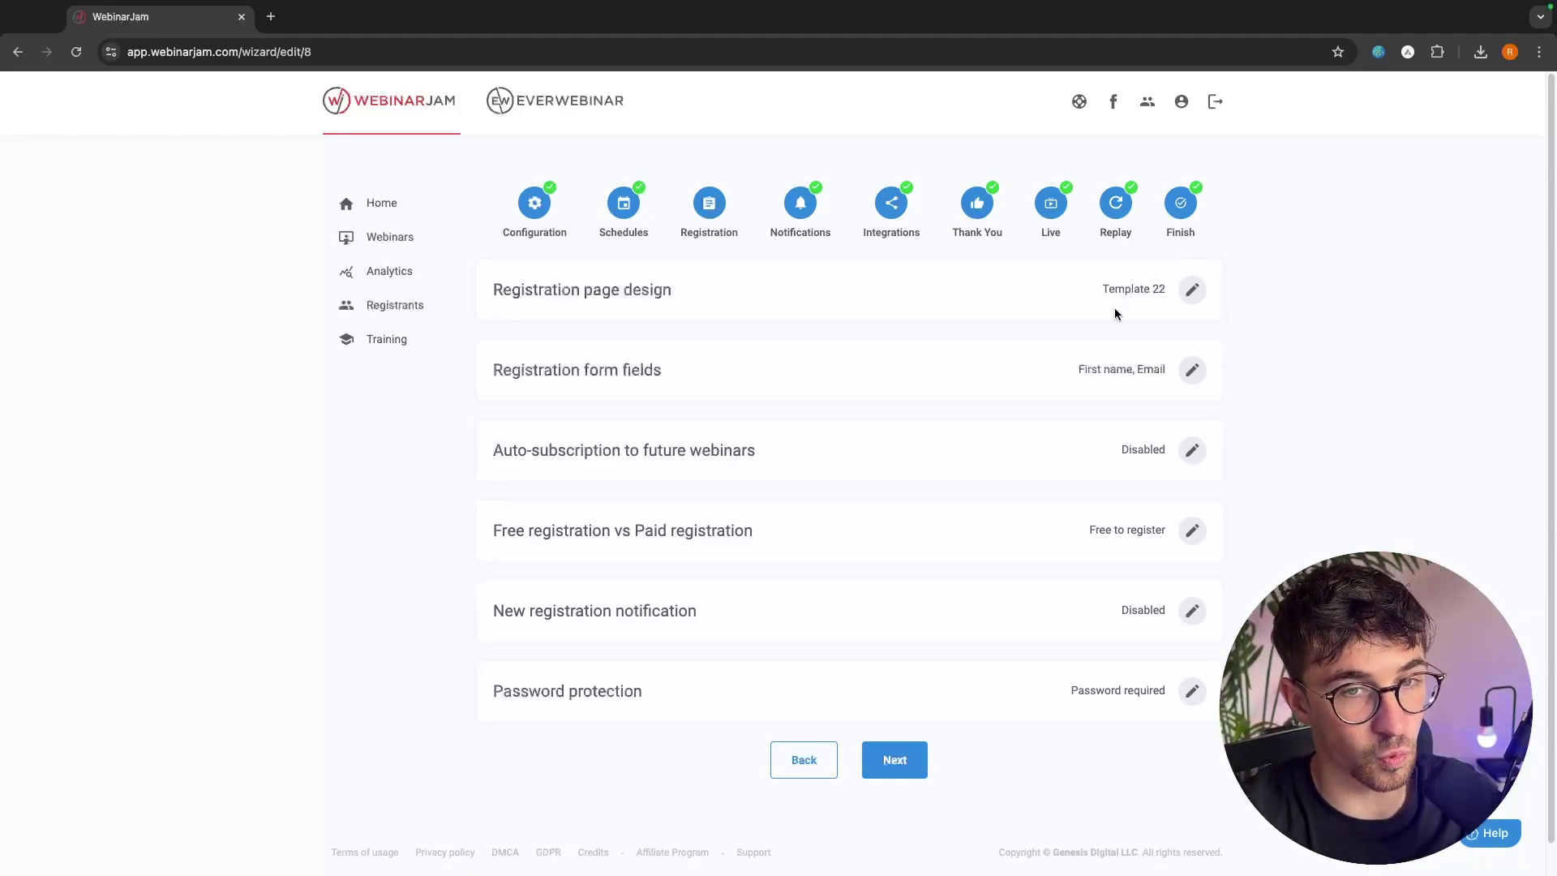
Customise the registration page template already in use and launch it in the page builder.
click(1192, 290)
scroll(1236, 403, down, 1)
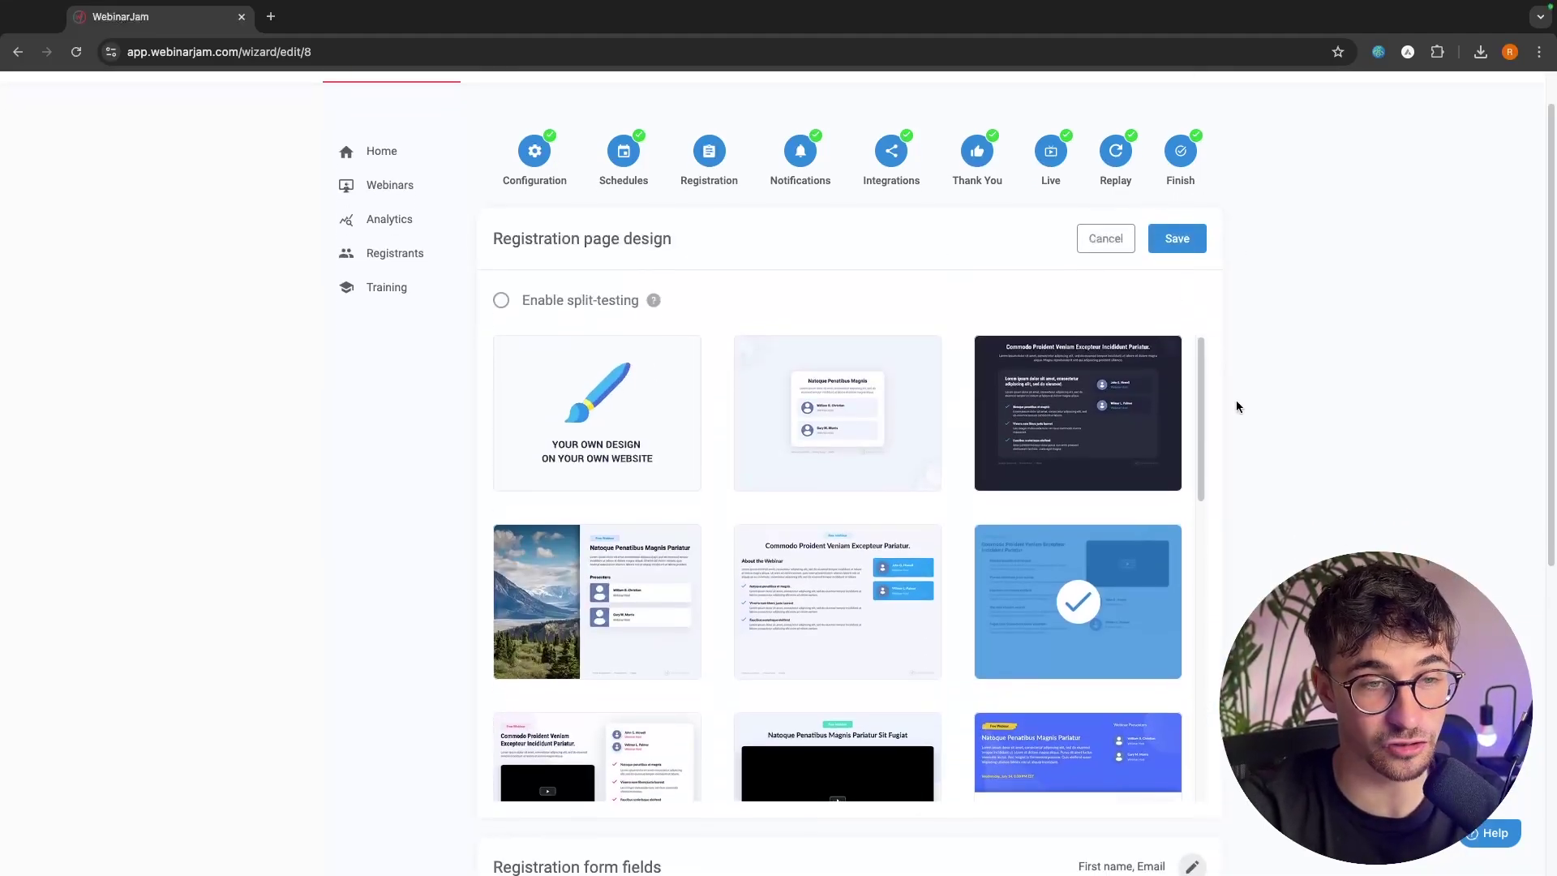
scroll(1236, 400, down, 2)
scroll(853, 376, down, 2)
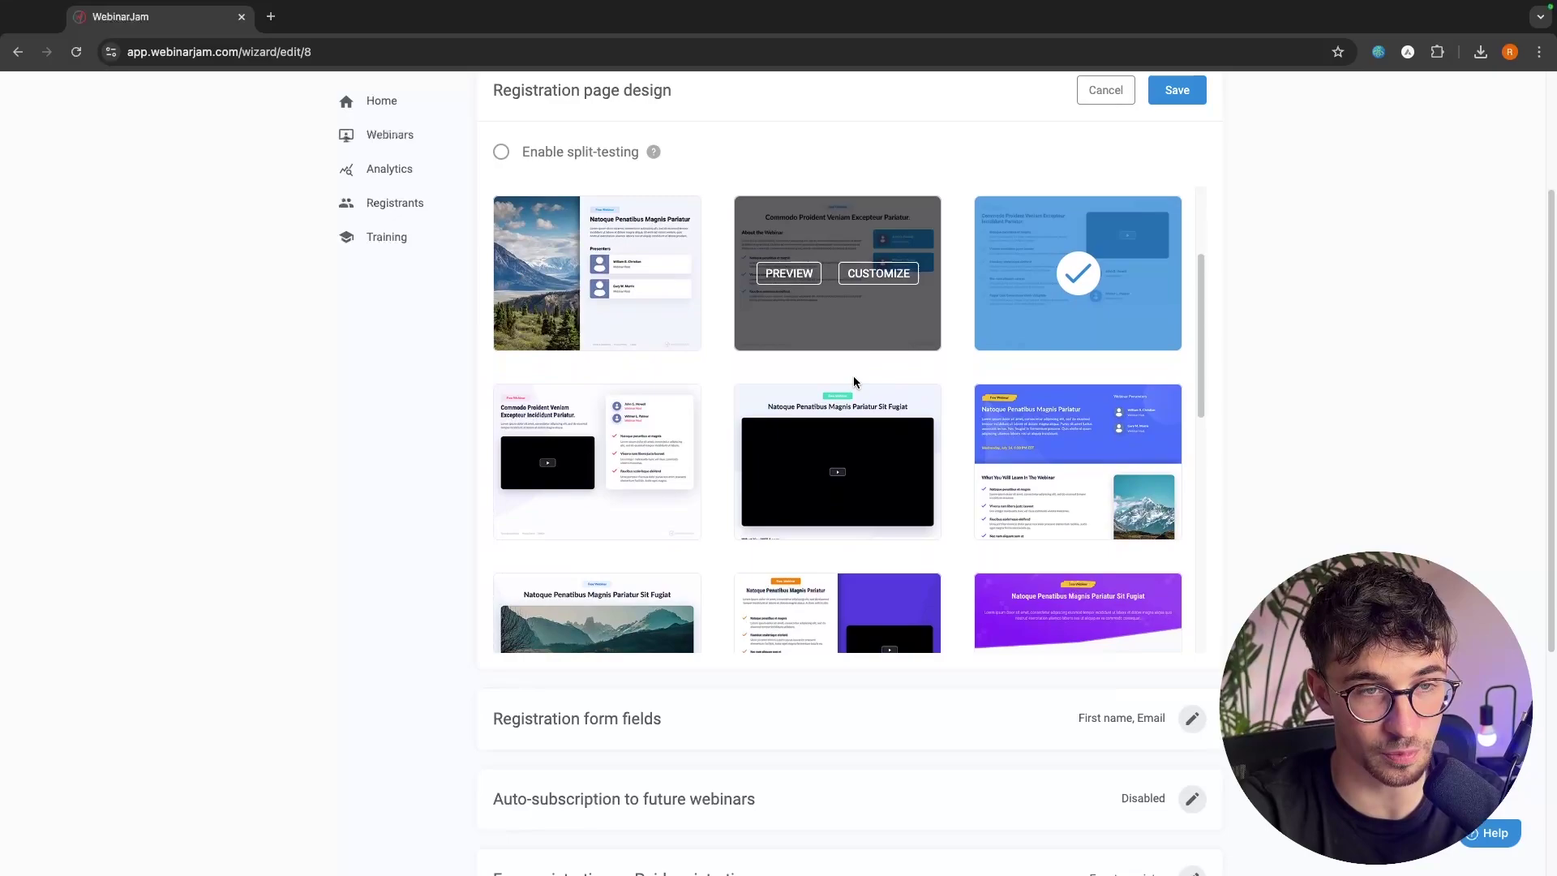
scroll(853, 376, down, 2)
scroll(1078, 445, up, 3)
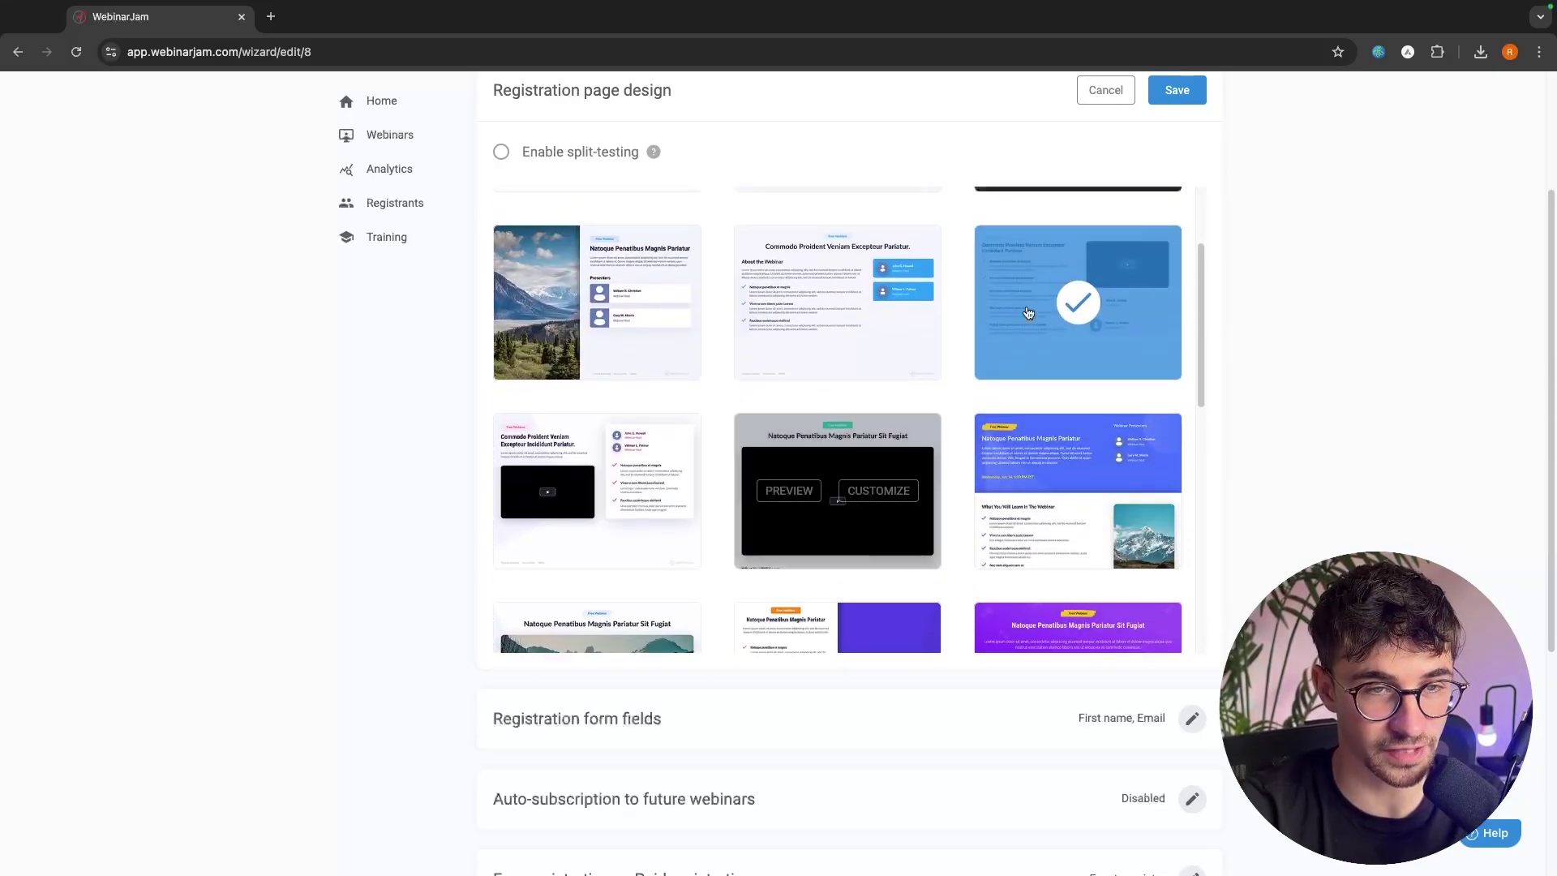
click(1123, 301)
click(1168, 353)
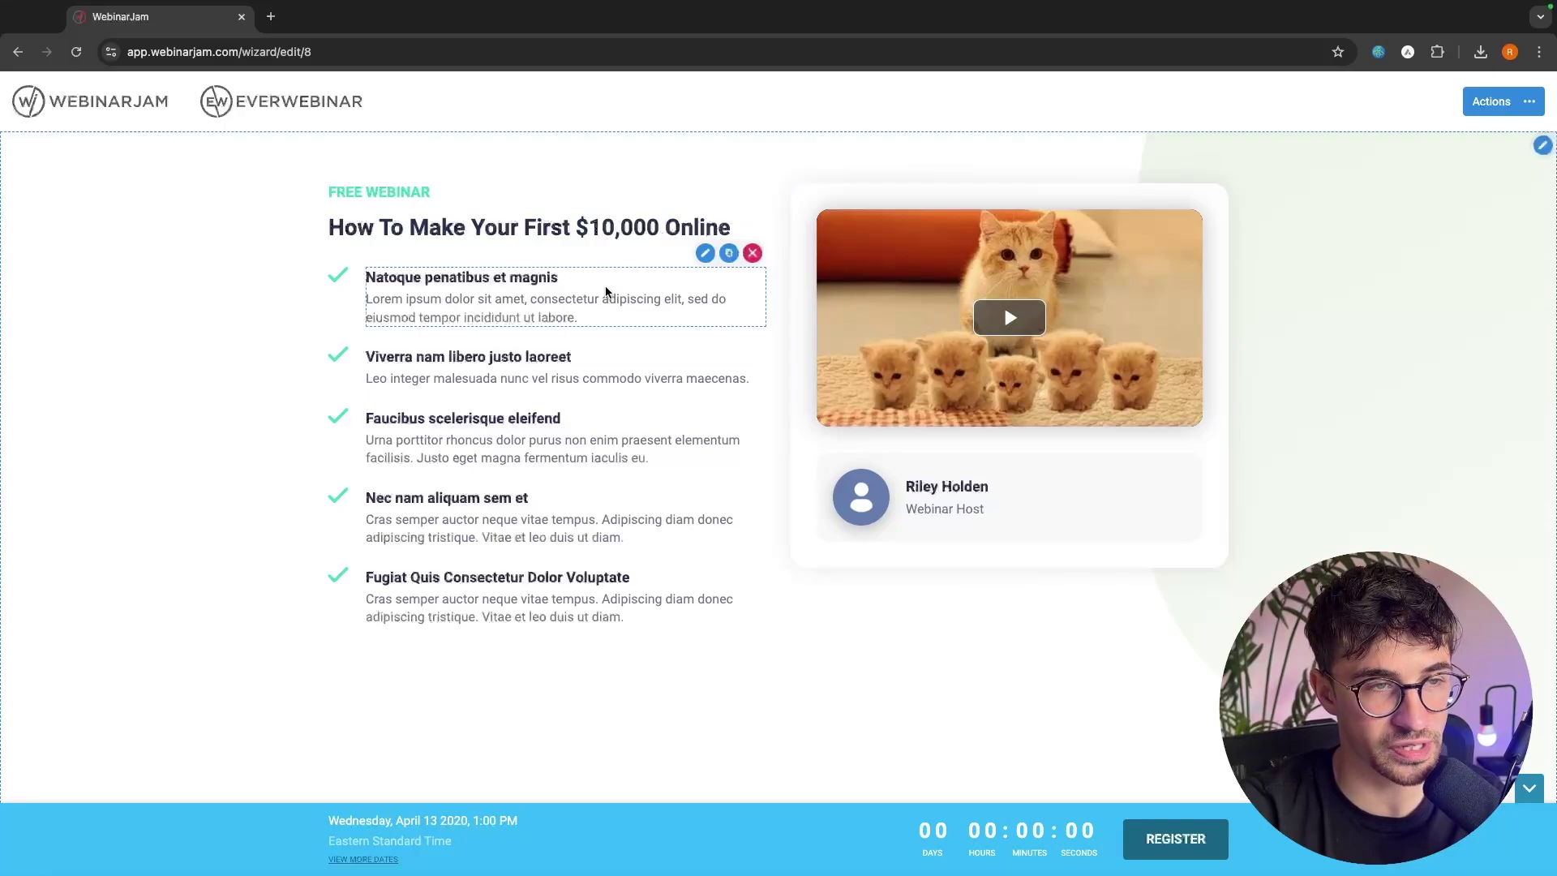
Replace the first bullet's description with 'dnkjgnewkjgn iudgheiughewig oigjroi'.
click(708, 258)
drag(577, 317, 261, 306)
text(dnkjgnewkjgn)
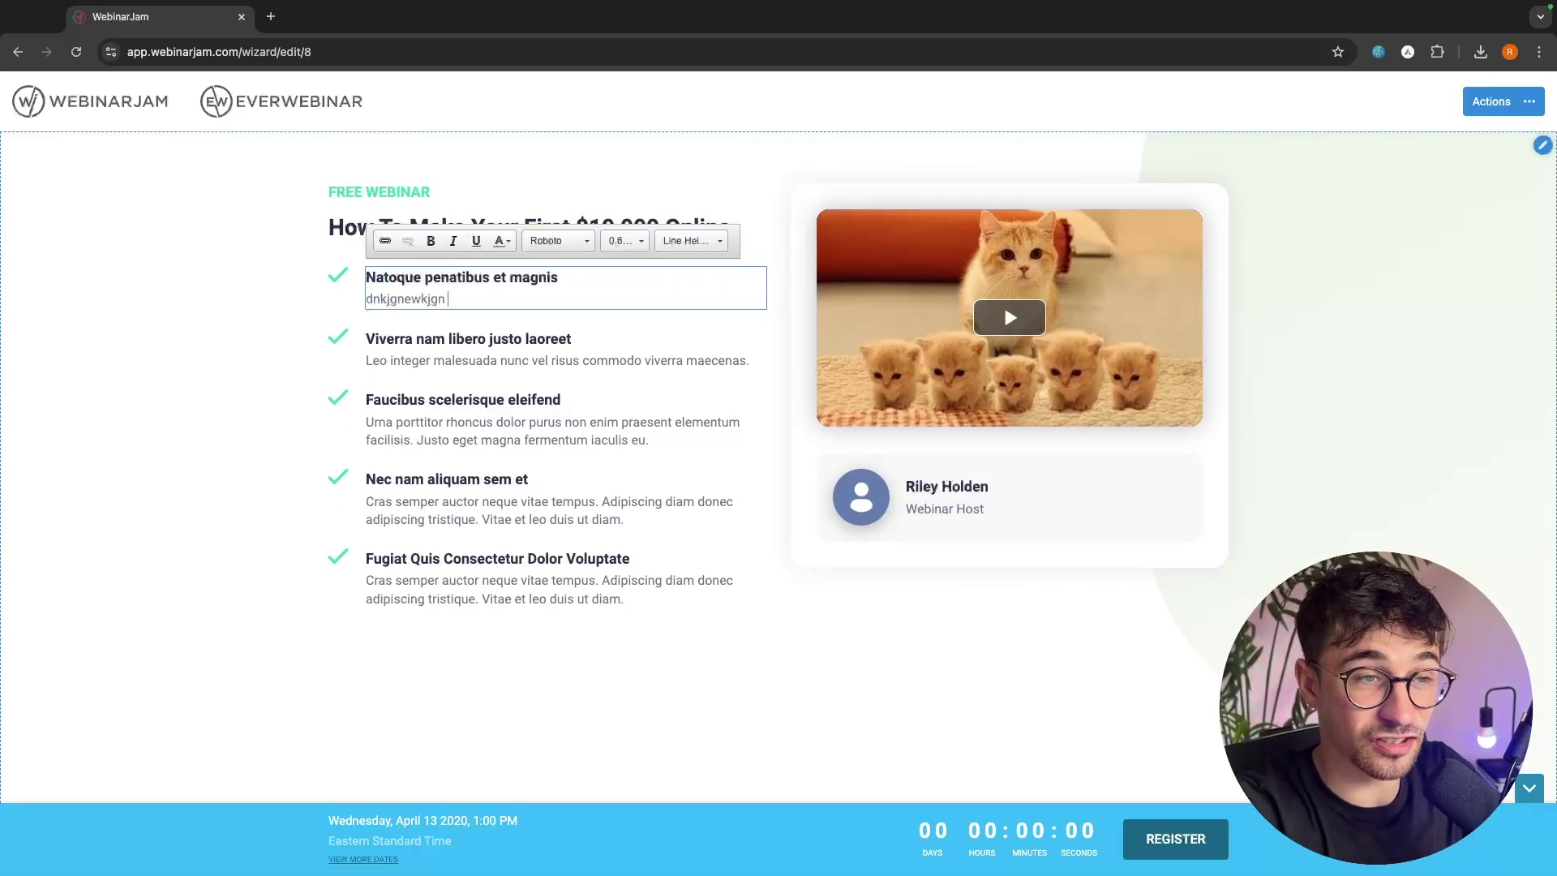
text( iudgheiughewig oigjroi)
click(392, 205)
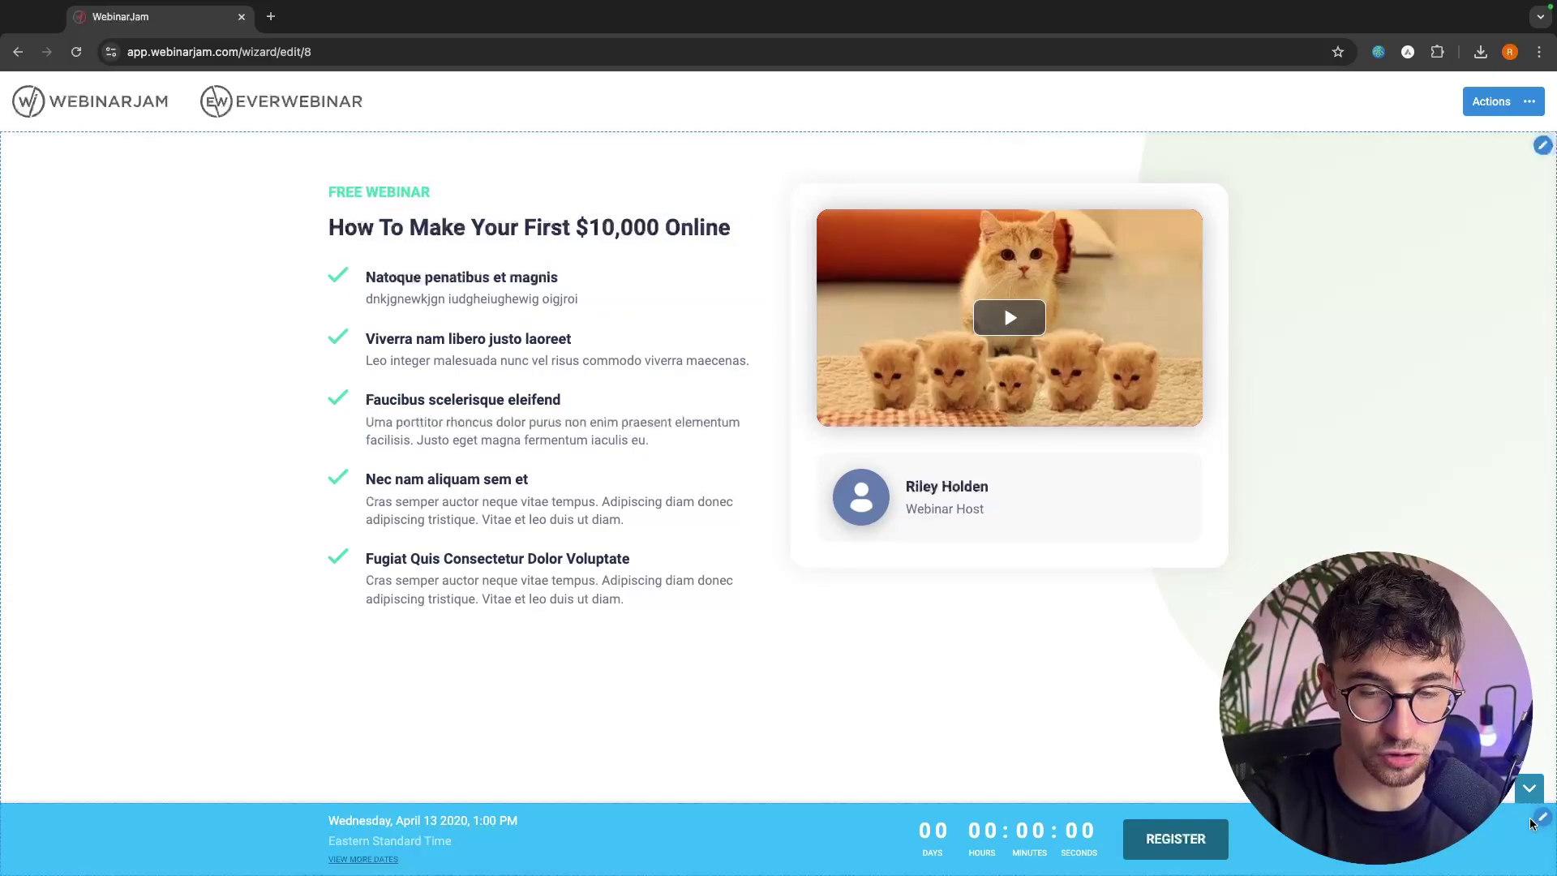
Set the registration bar colour to #f70000.
click(1536, 824)
click(1338, 257)
key(BackSpace)
key(BackSpace)
key(BackSpace)
key(BackSpace)
key(BackSpace)
key(BackSpace)
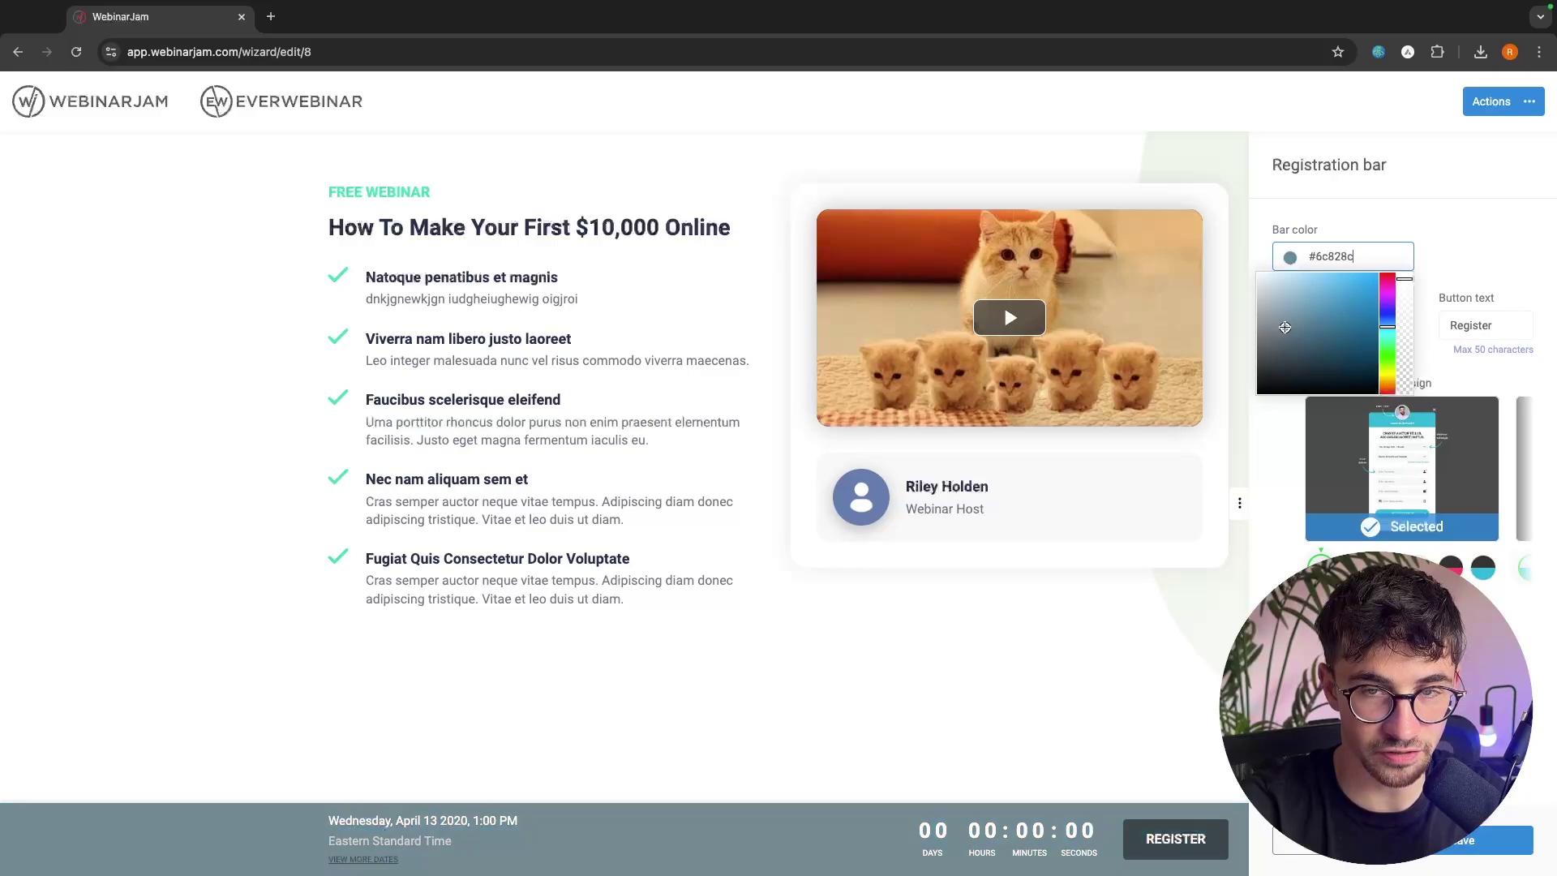
text(f70000)
click(1532, 239)
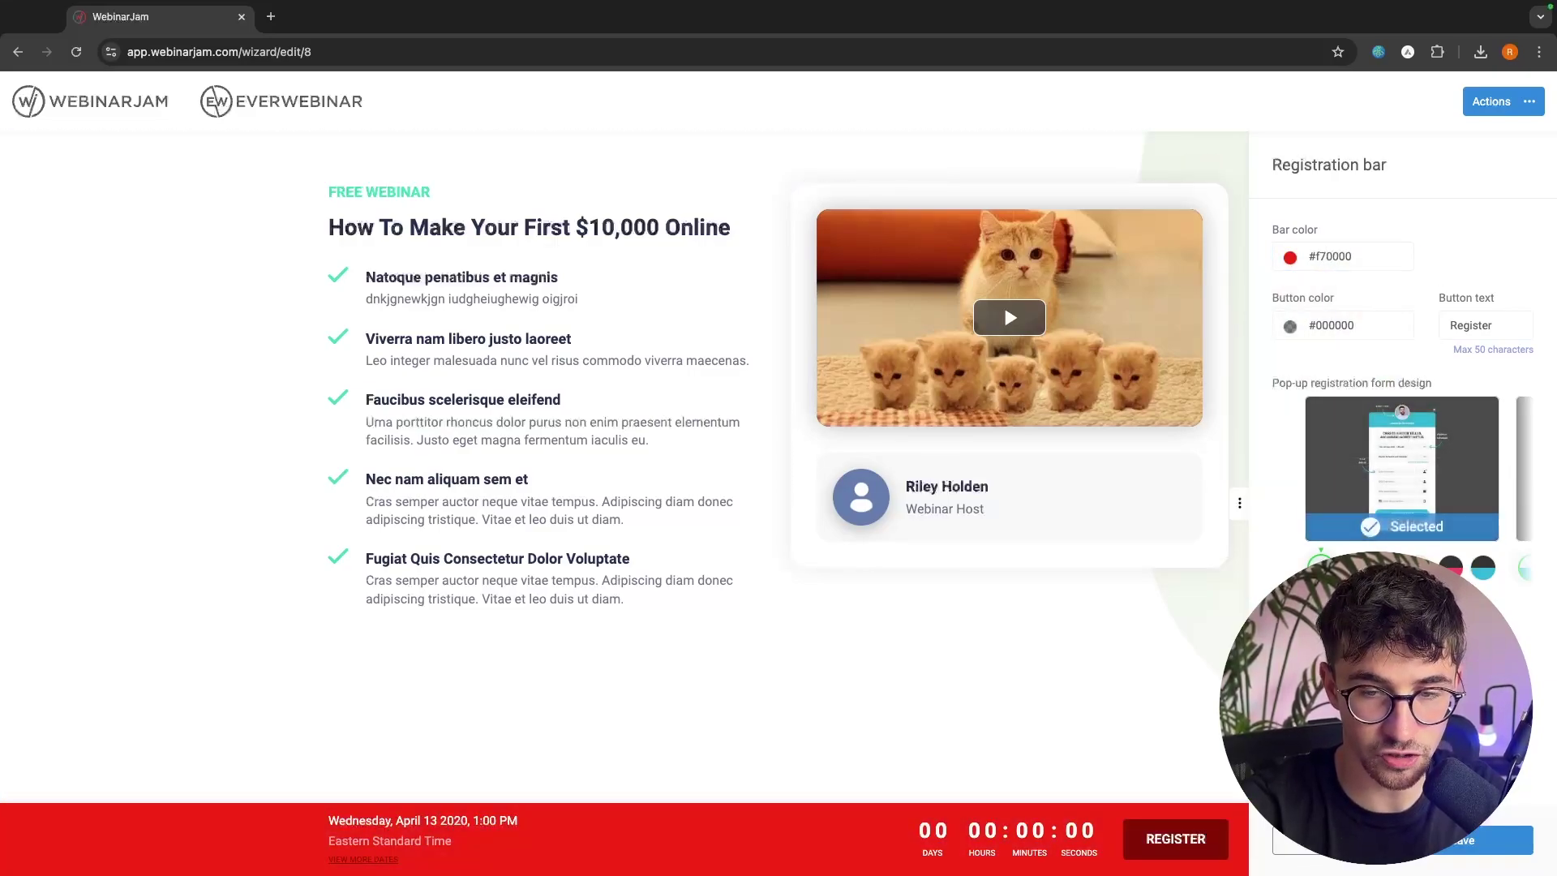
Save the page and exit the builder back to the wizard.
scroll(1401, 469, right, 5)
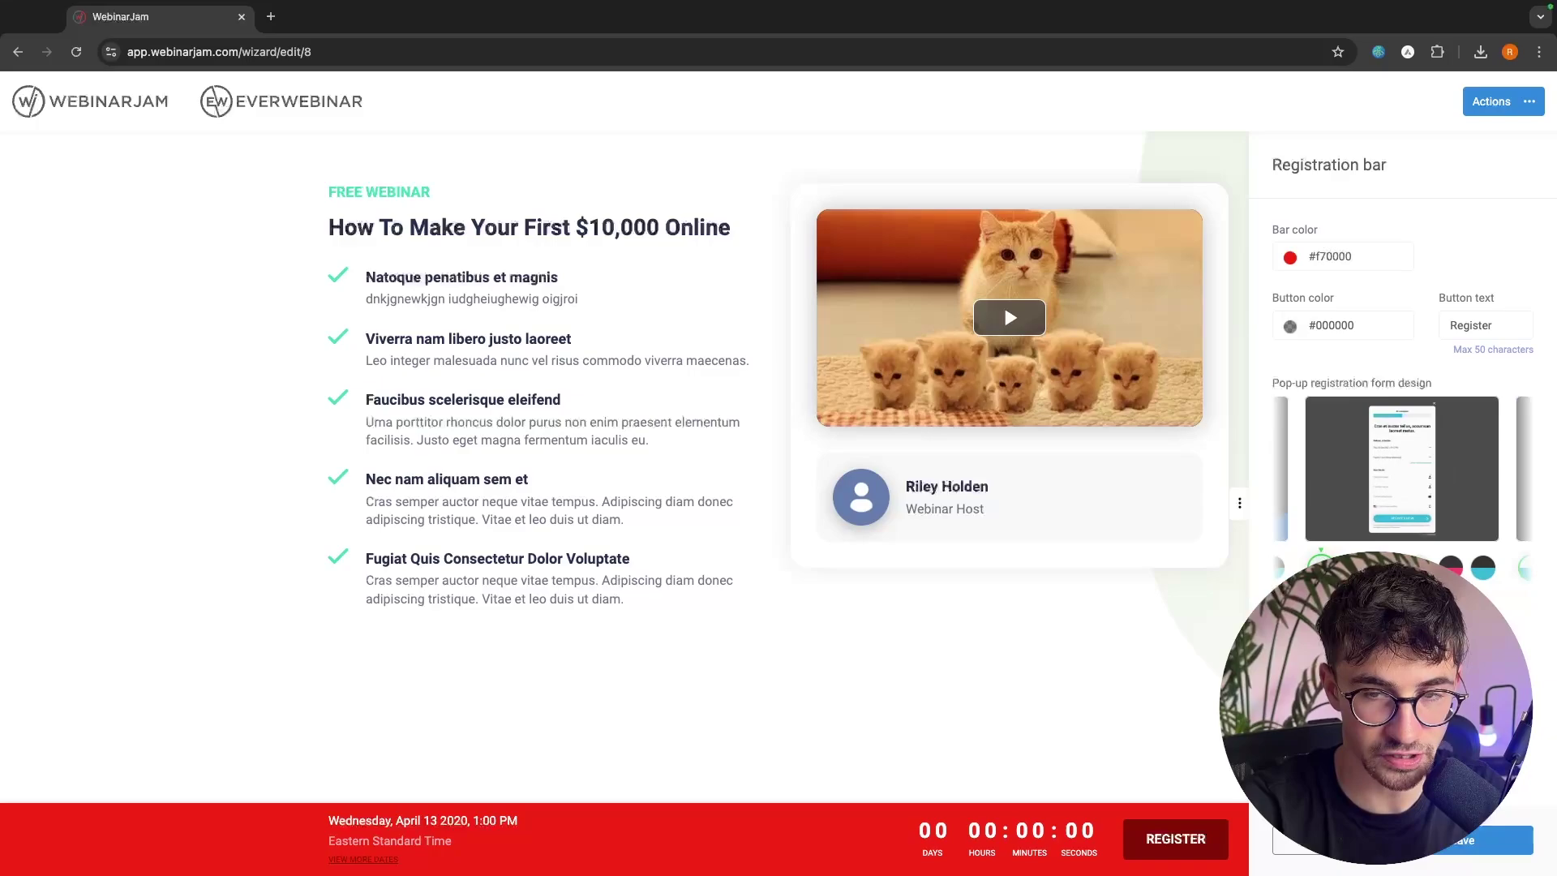
scroll(1401, 469, right, 5)
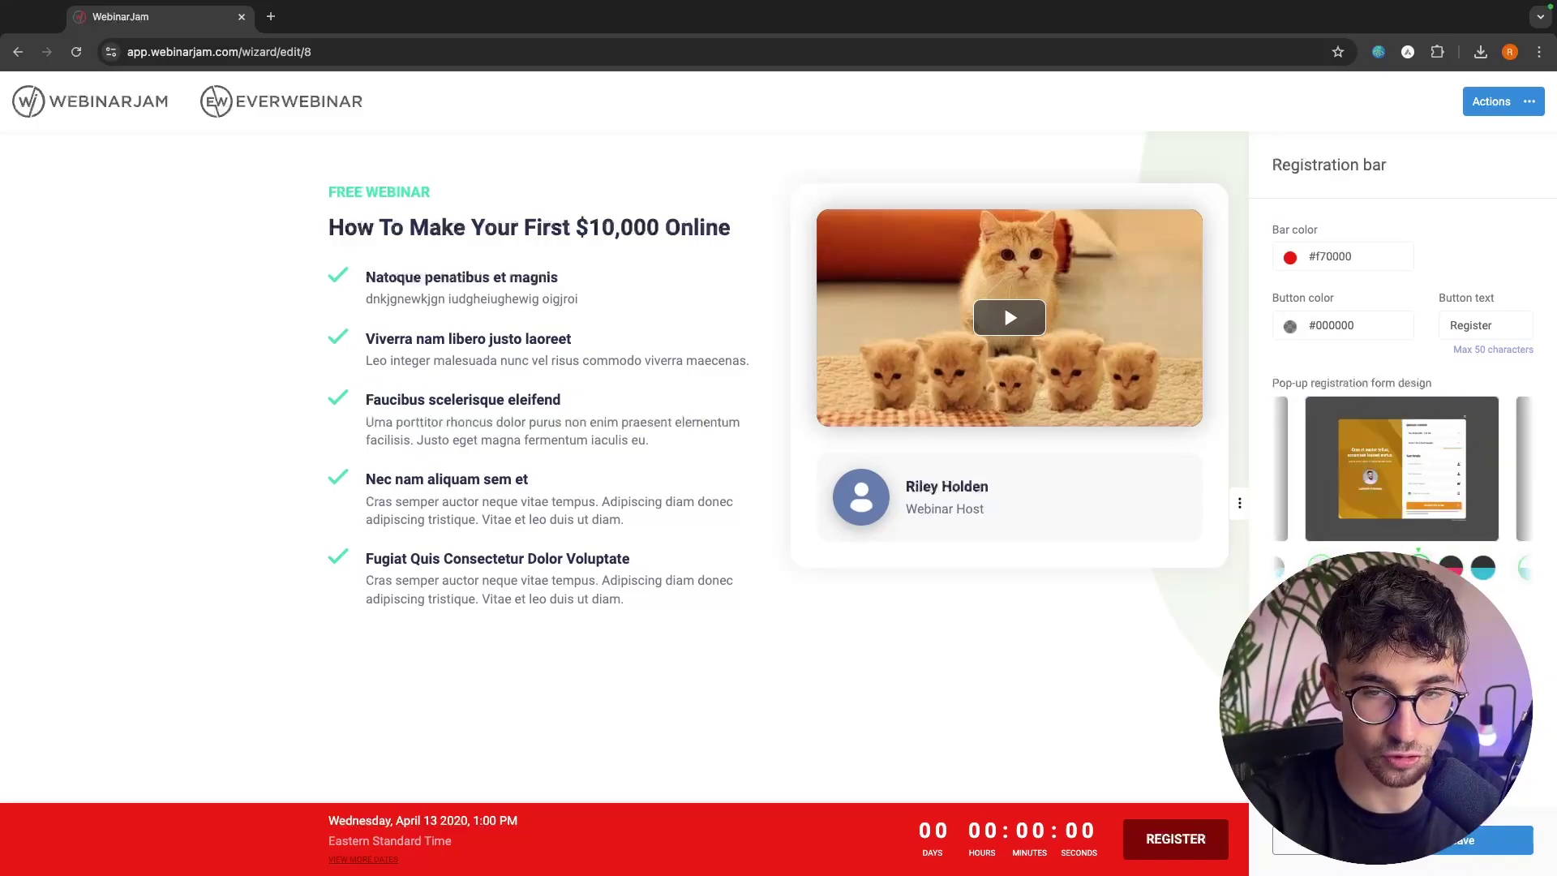
click(1492, 101)
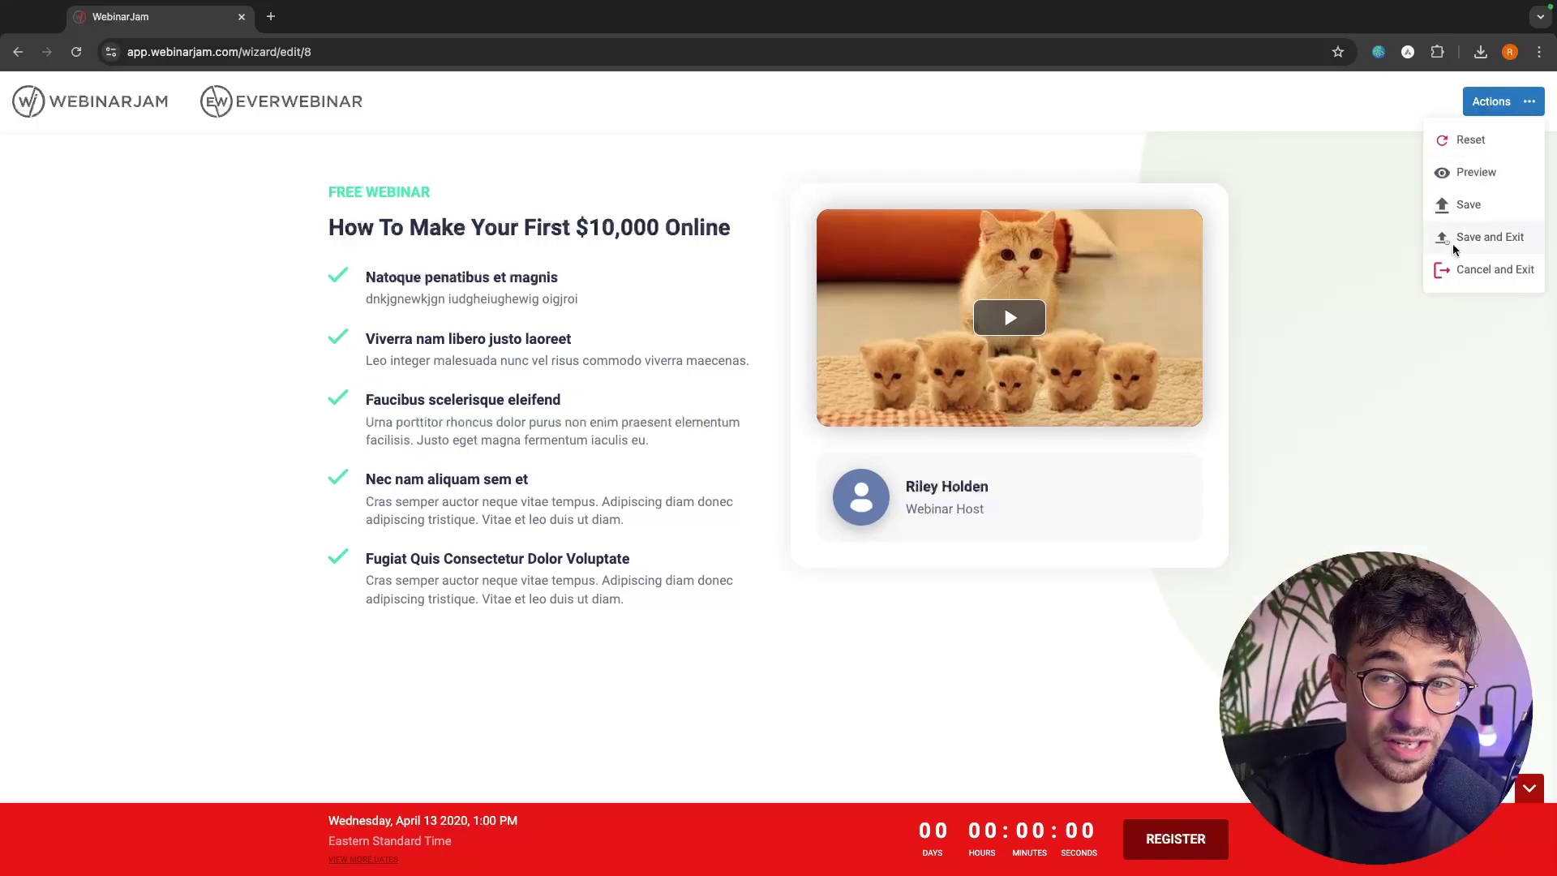
click(1460, 238)
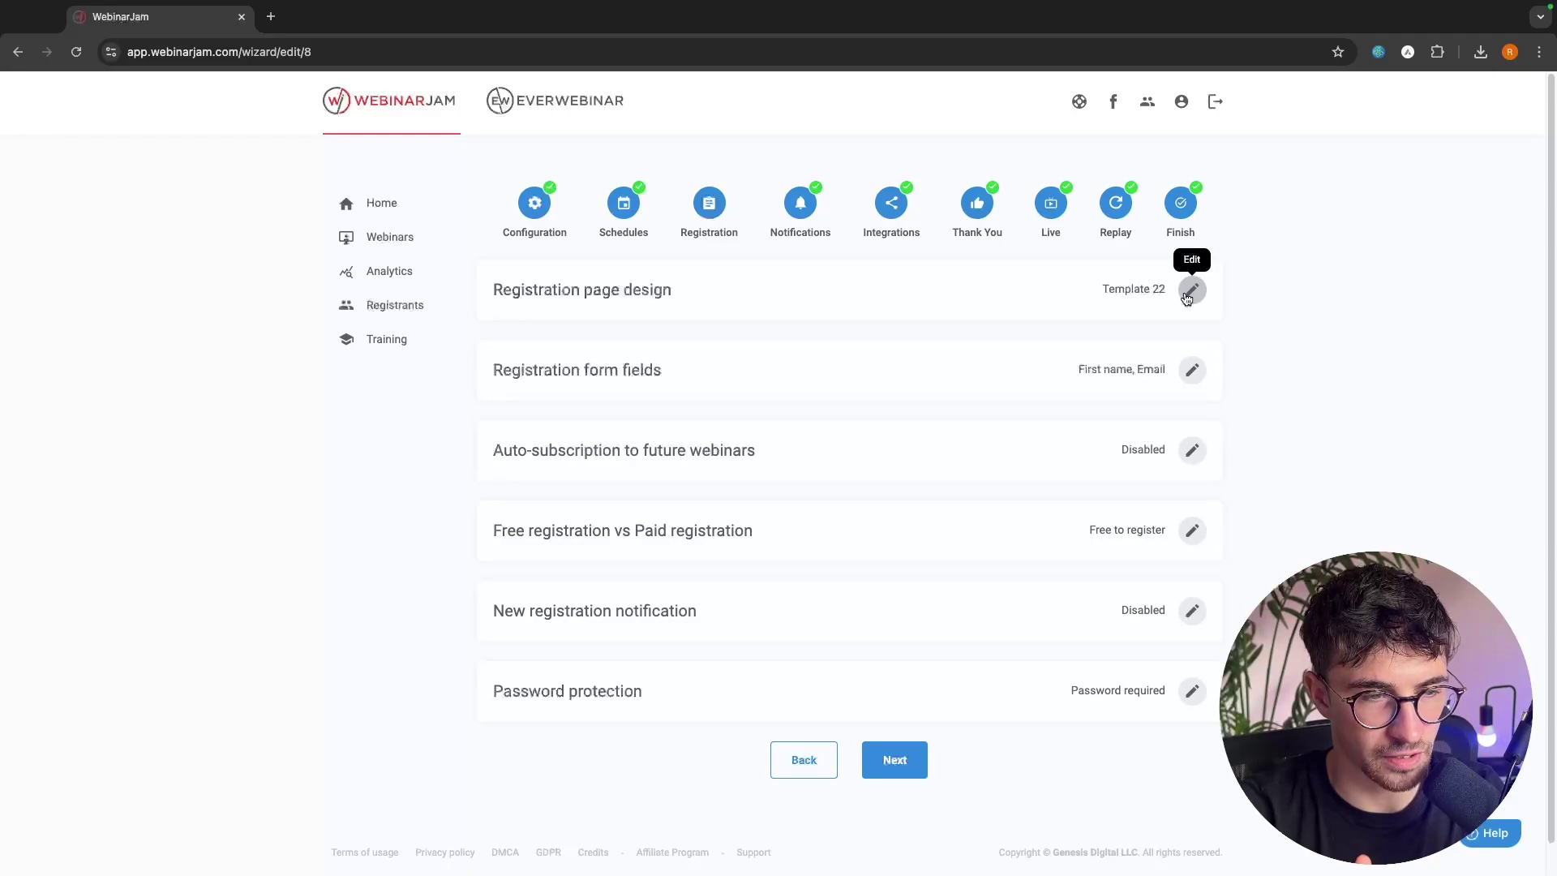
Switch the Free vs Paid registration setting to charging a registration fee.
click(1192, 529)
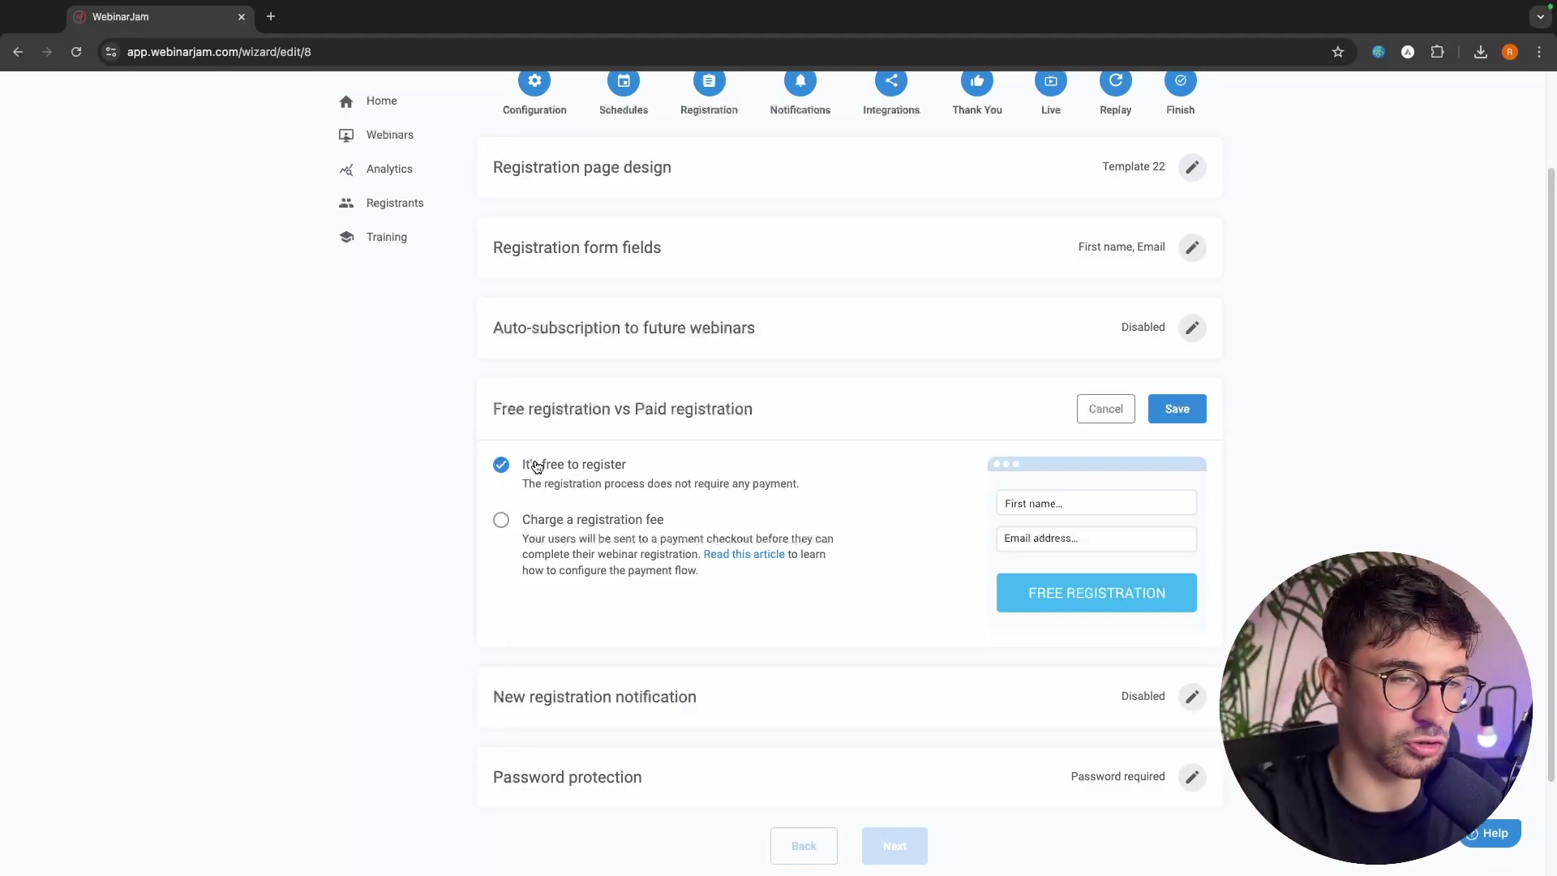
click(575, 523)
drag(634, 409, 1014, 412)
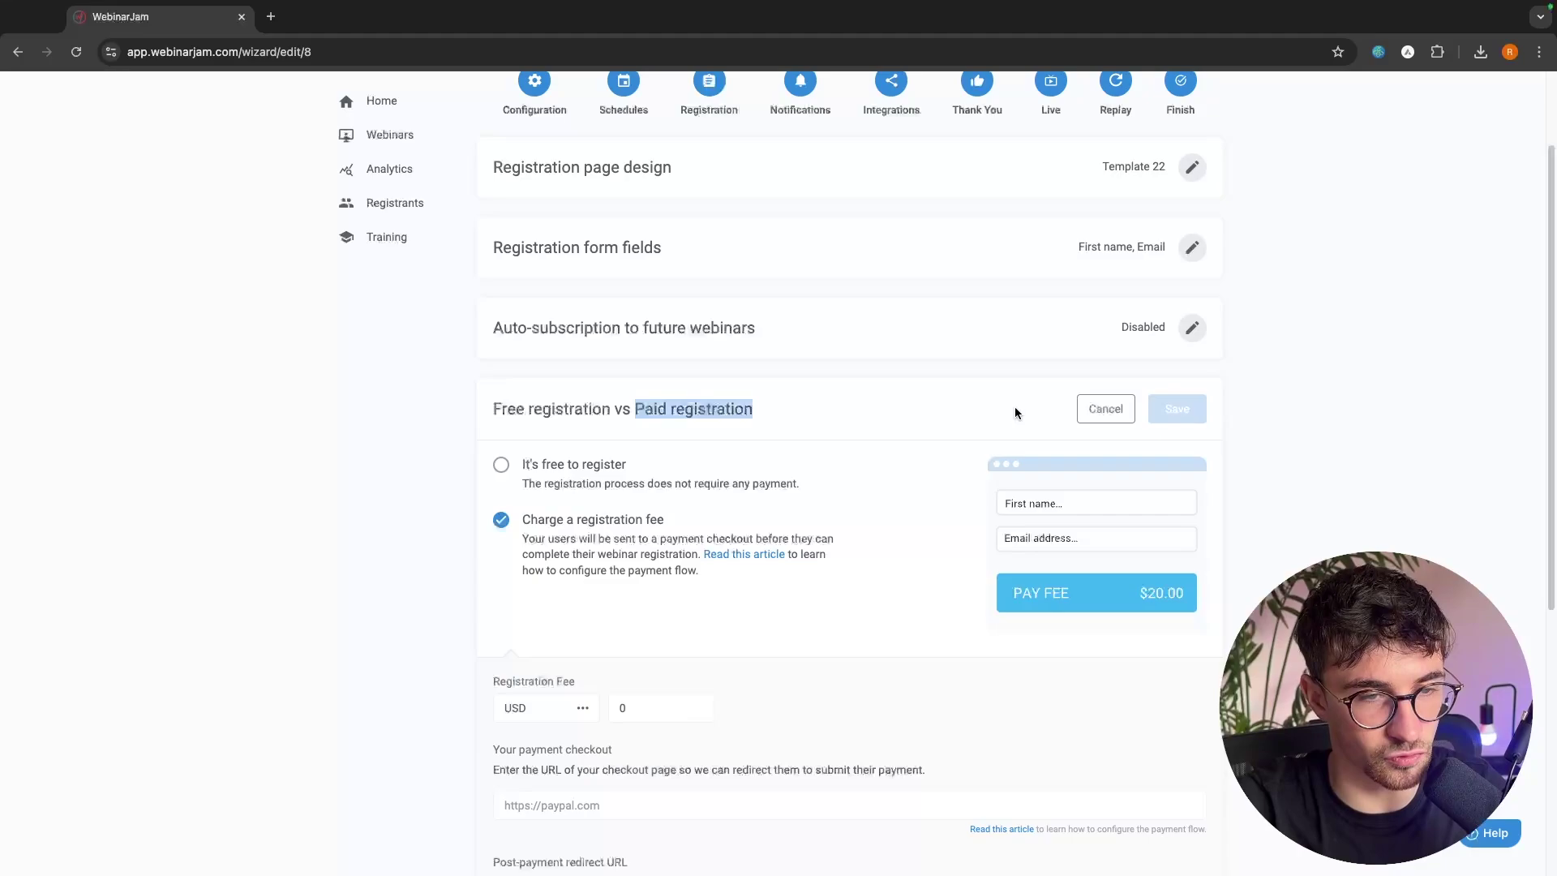
click(860, 423)
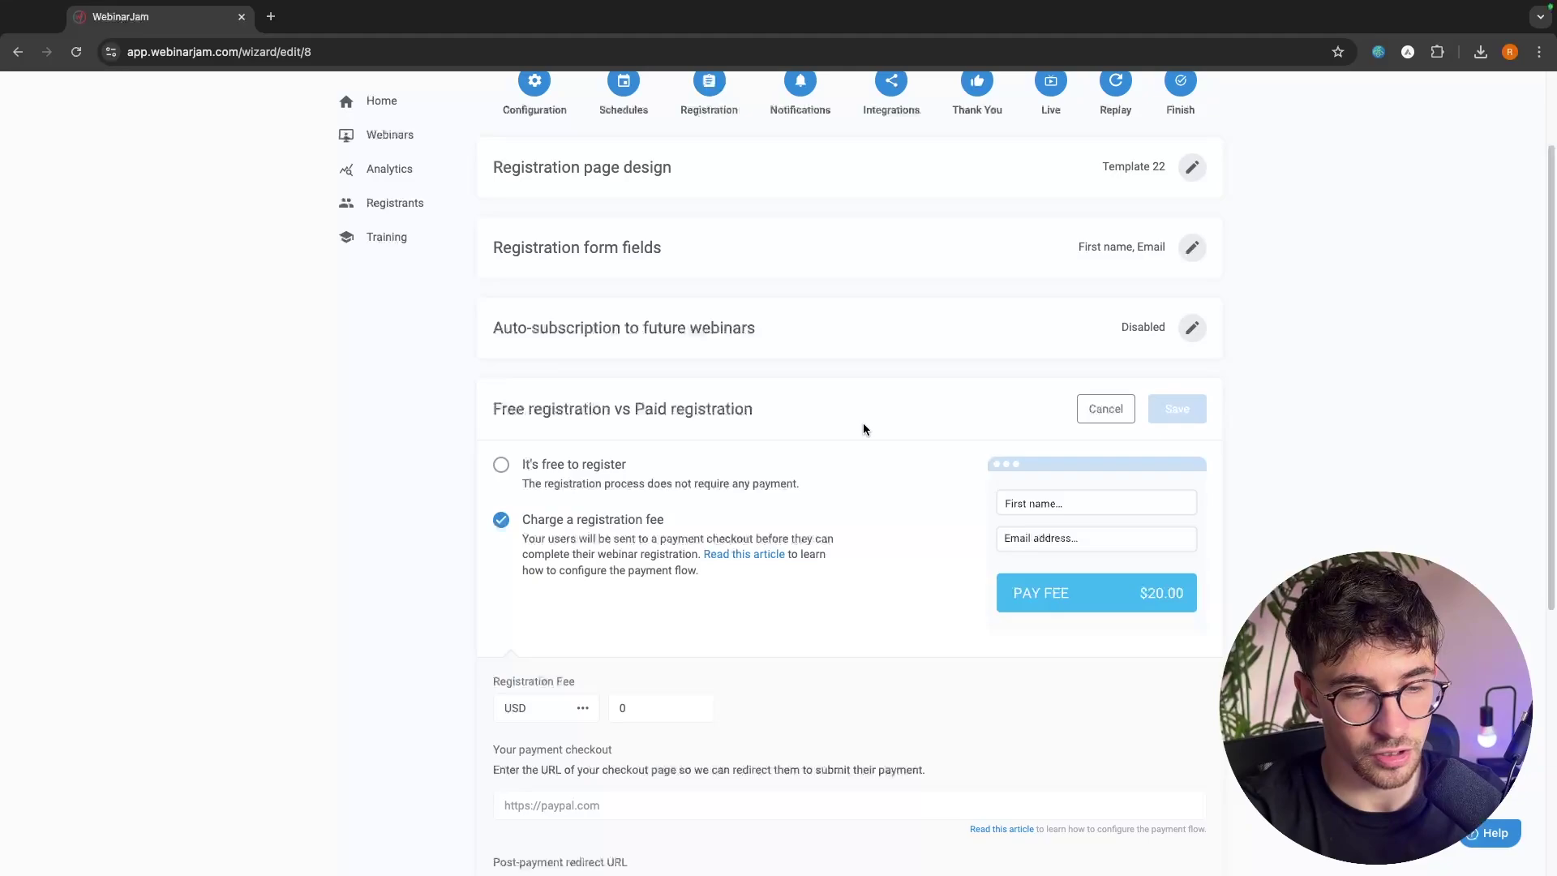
scroll(862, 422, down, 3)
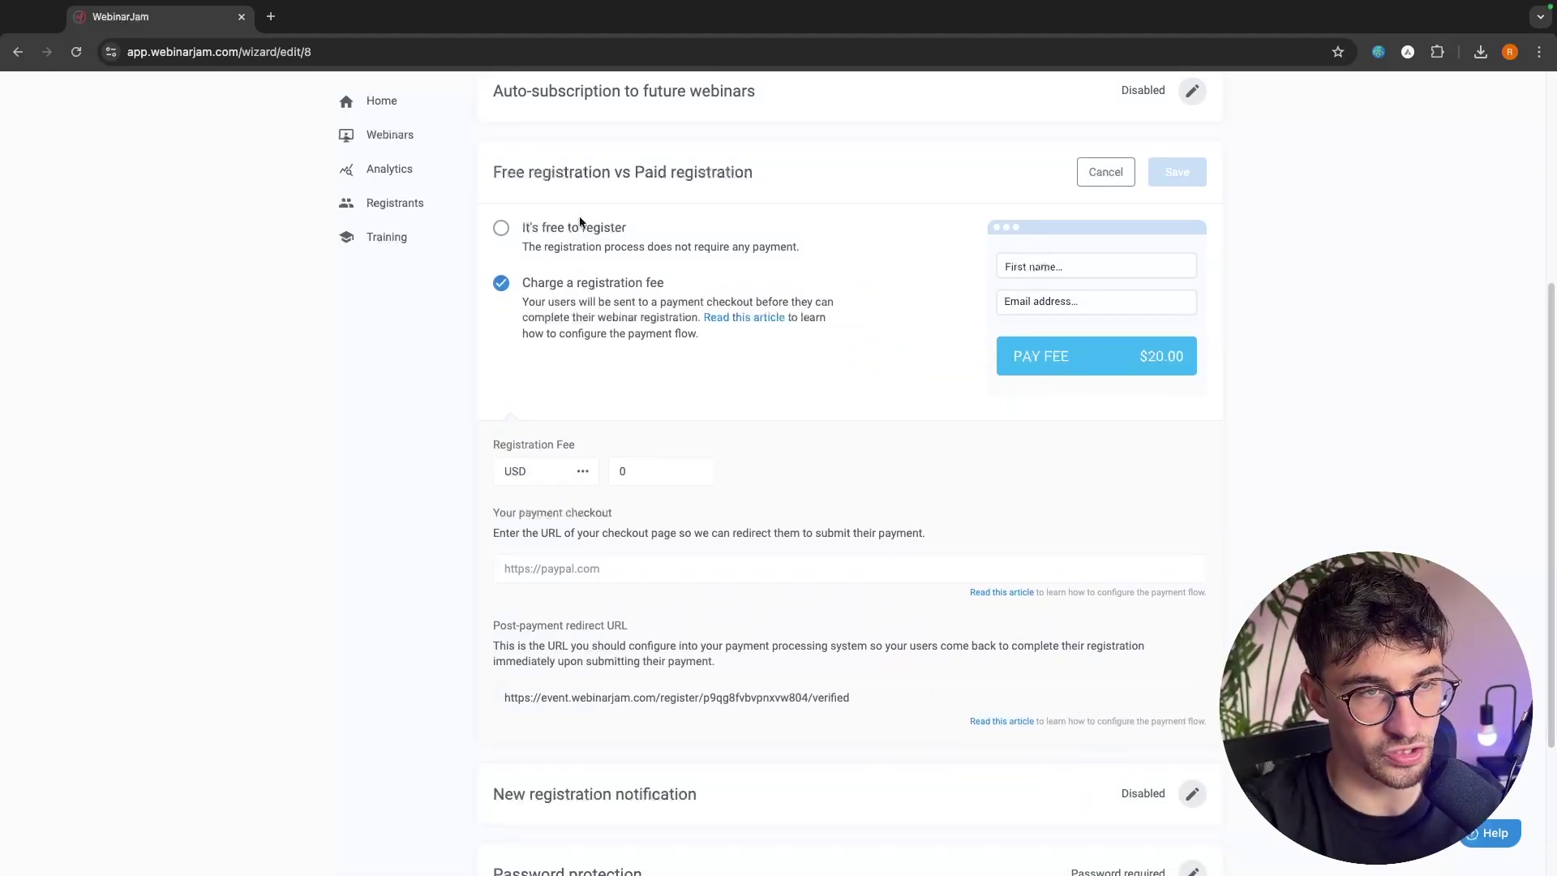
drag(531, 286, 762, 294)
Enter a 700 fee with no checkout link, then revert to free registration and save.
click(660, 471)
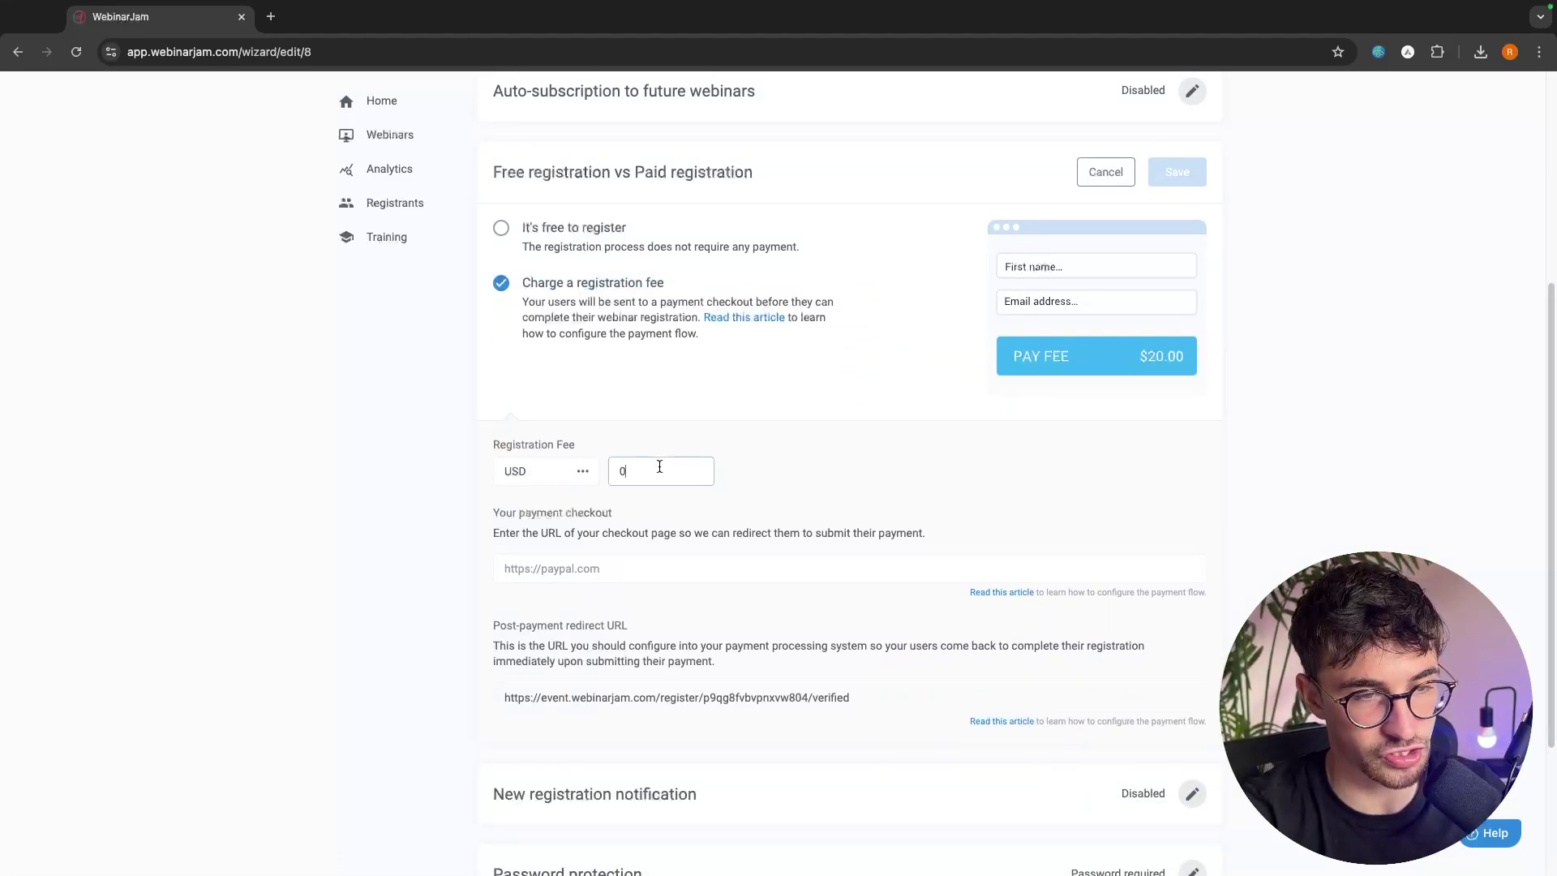
text(7--)
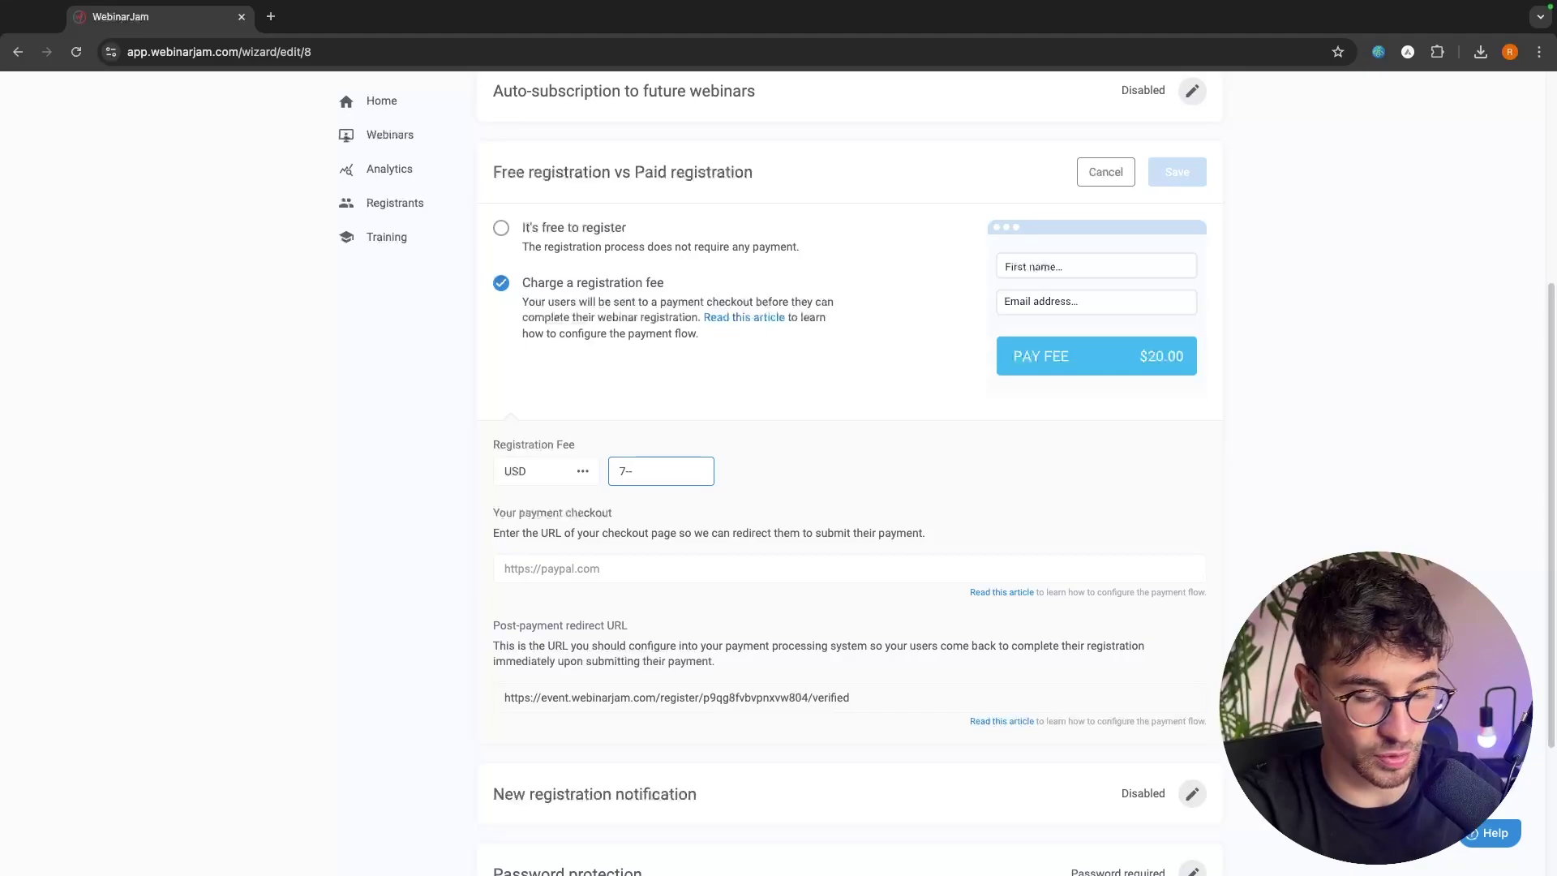
text(00)
click(817, 510)
click(630, 564)
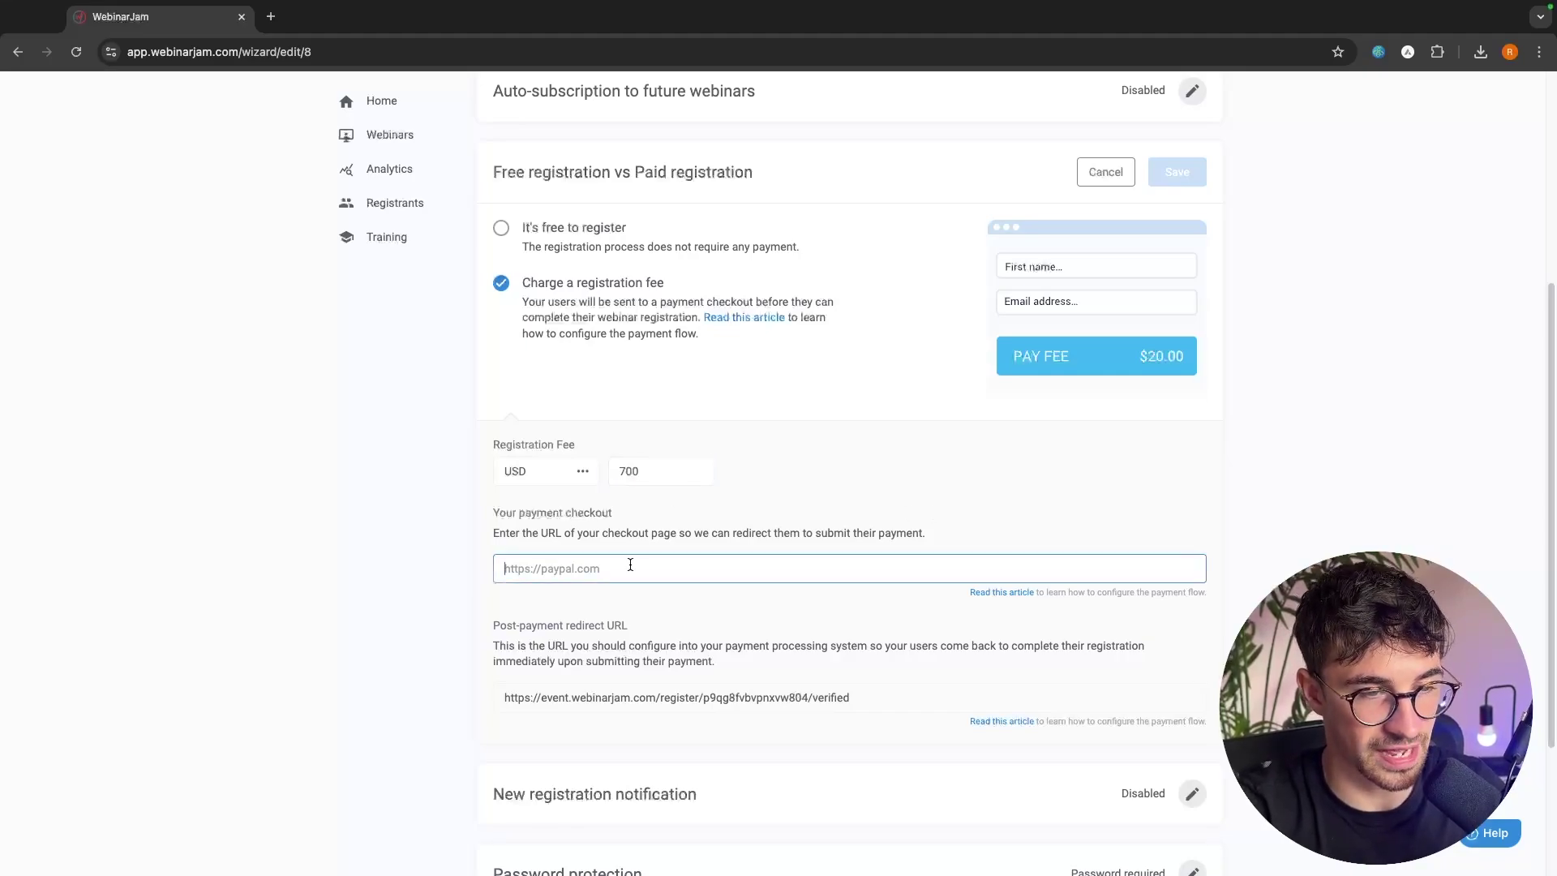
click(835, 548)
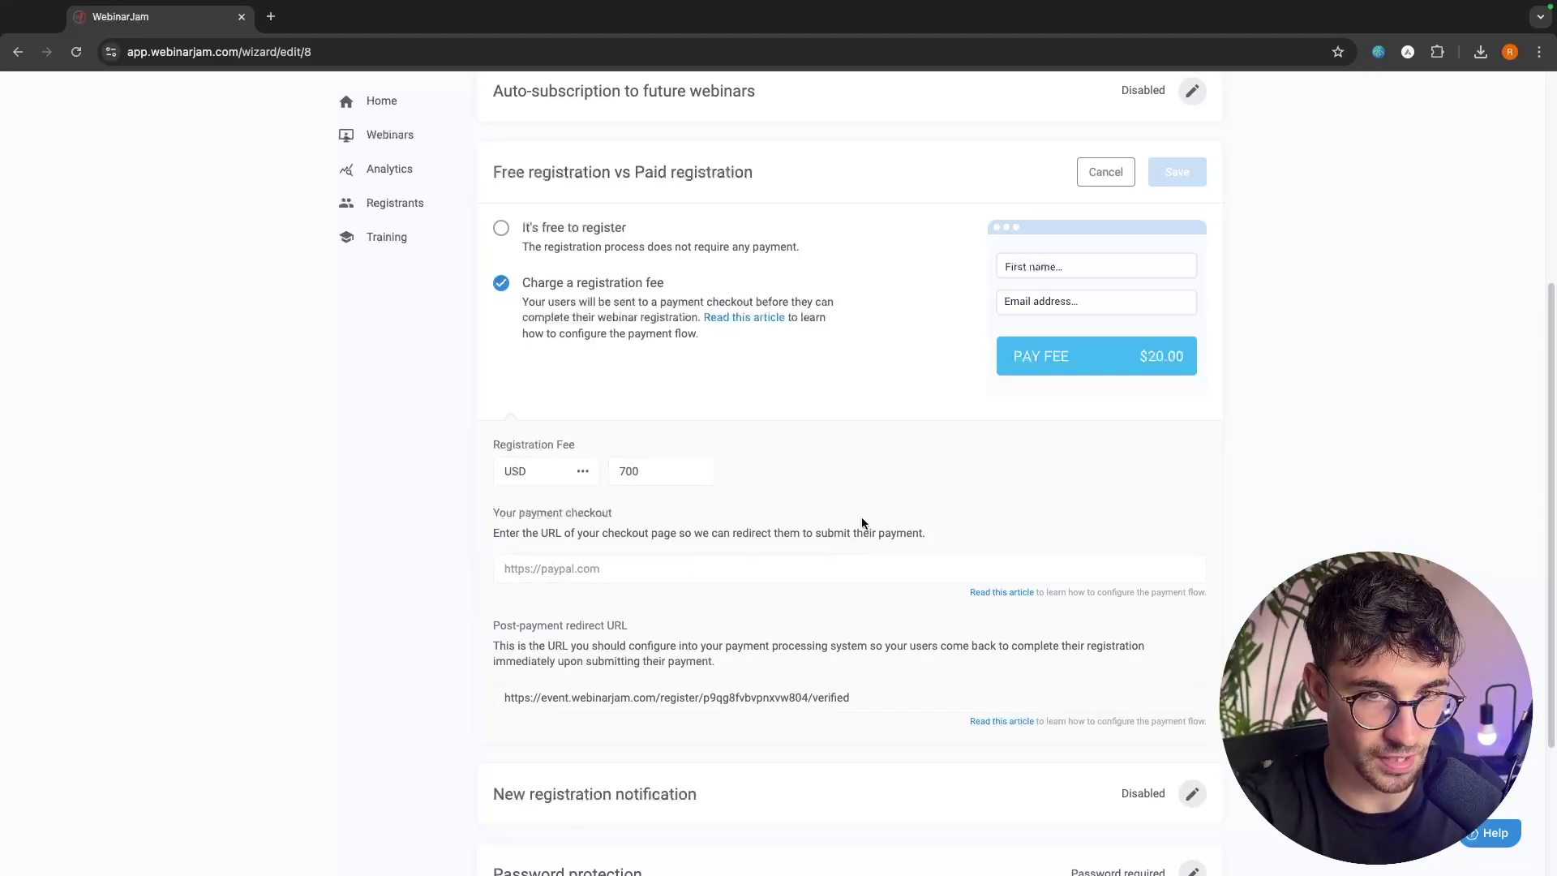
click(559, 249)
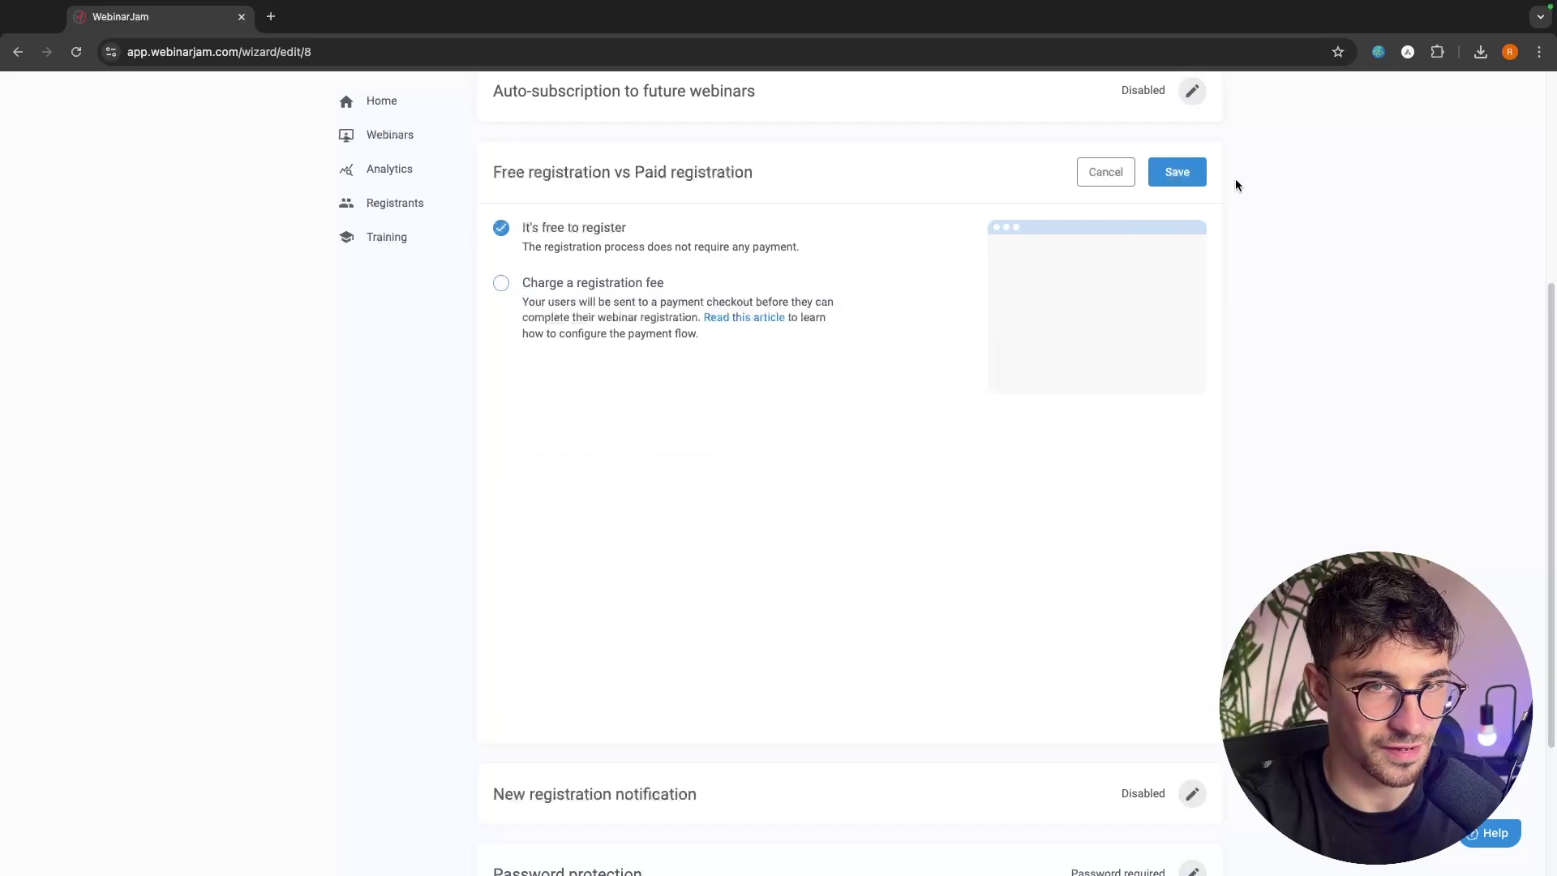
click(1182, 289)
Advance to Notifications and review the sign-up confirmation and last-minute reminder emails.
click(800, 94)
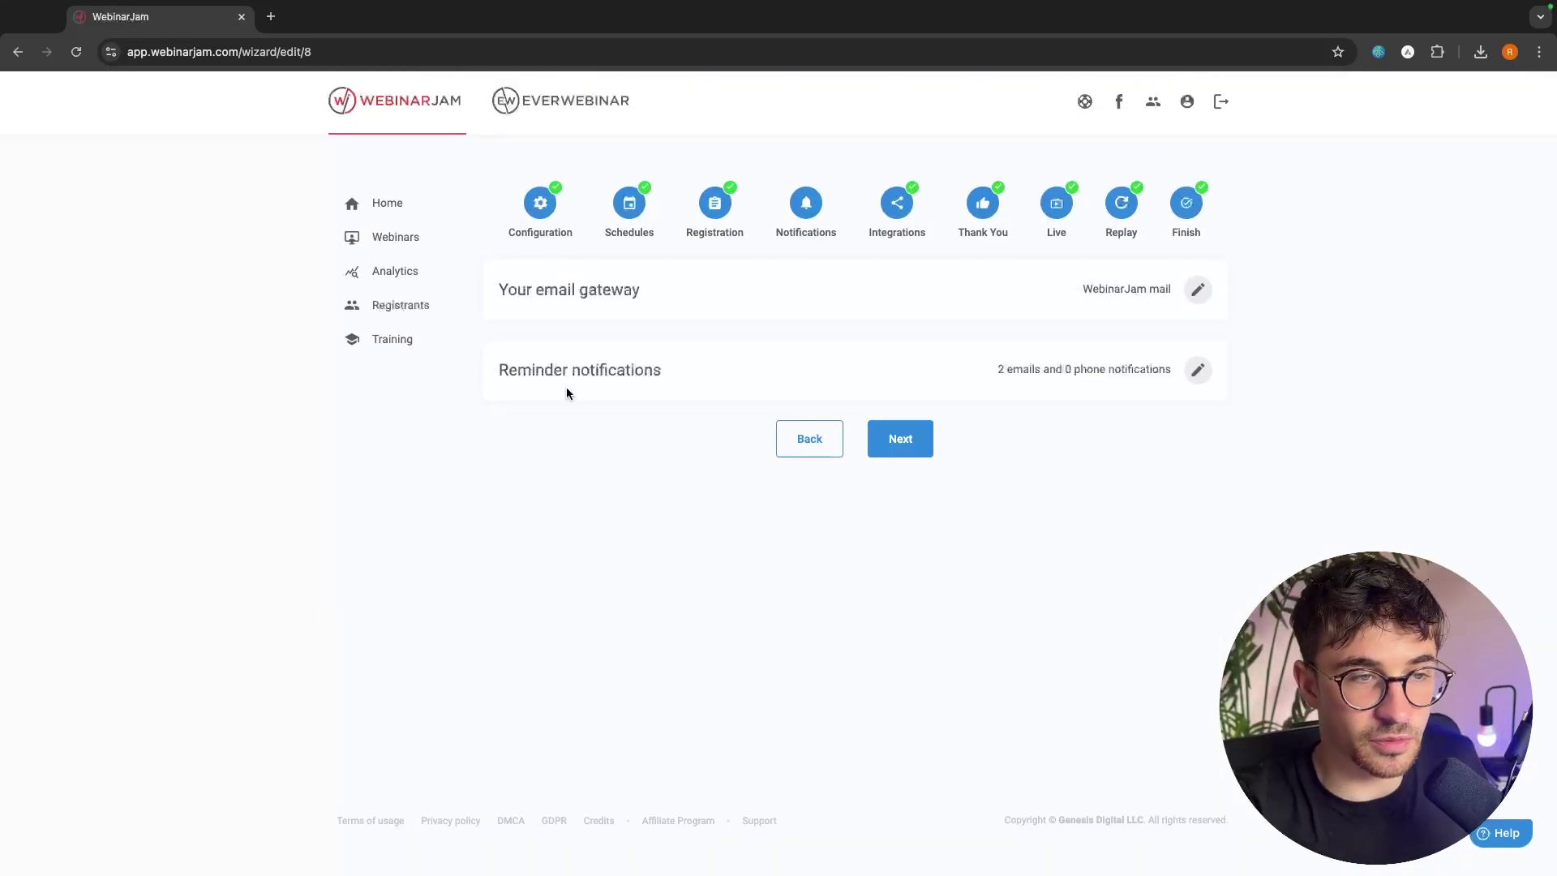
click(1197, 371)
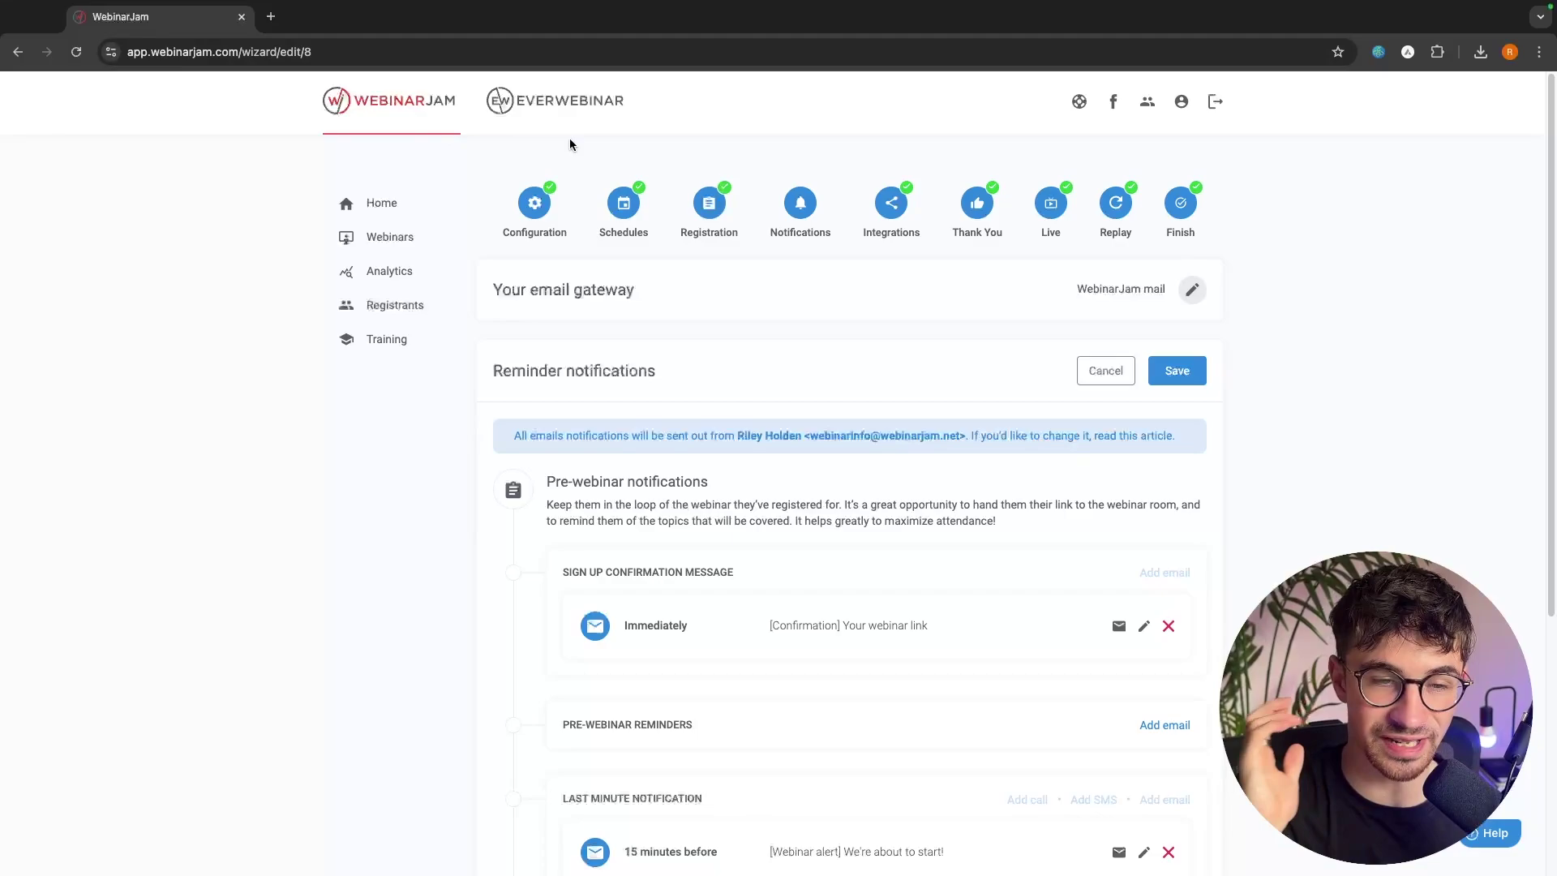
scroll(872, 328, down, 3)
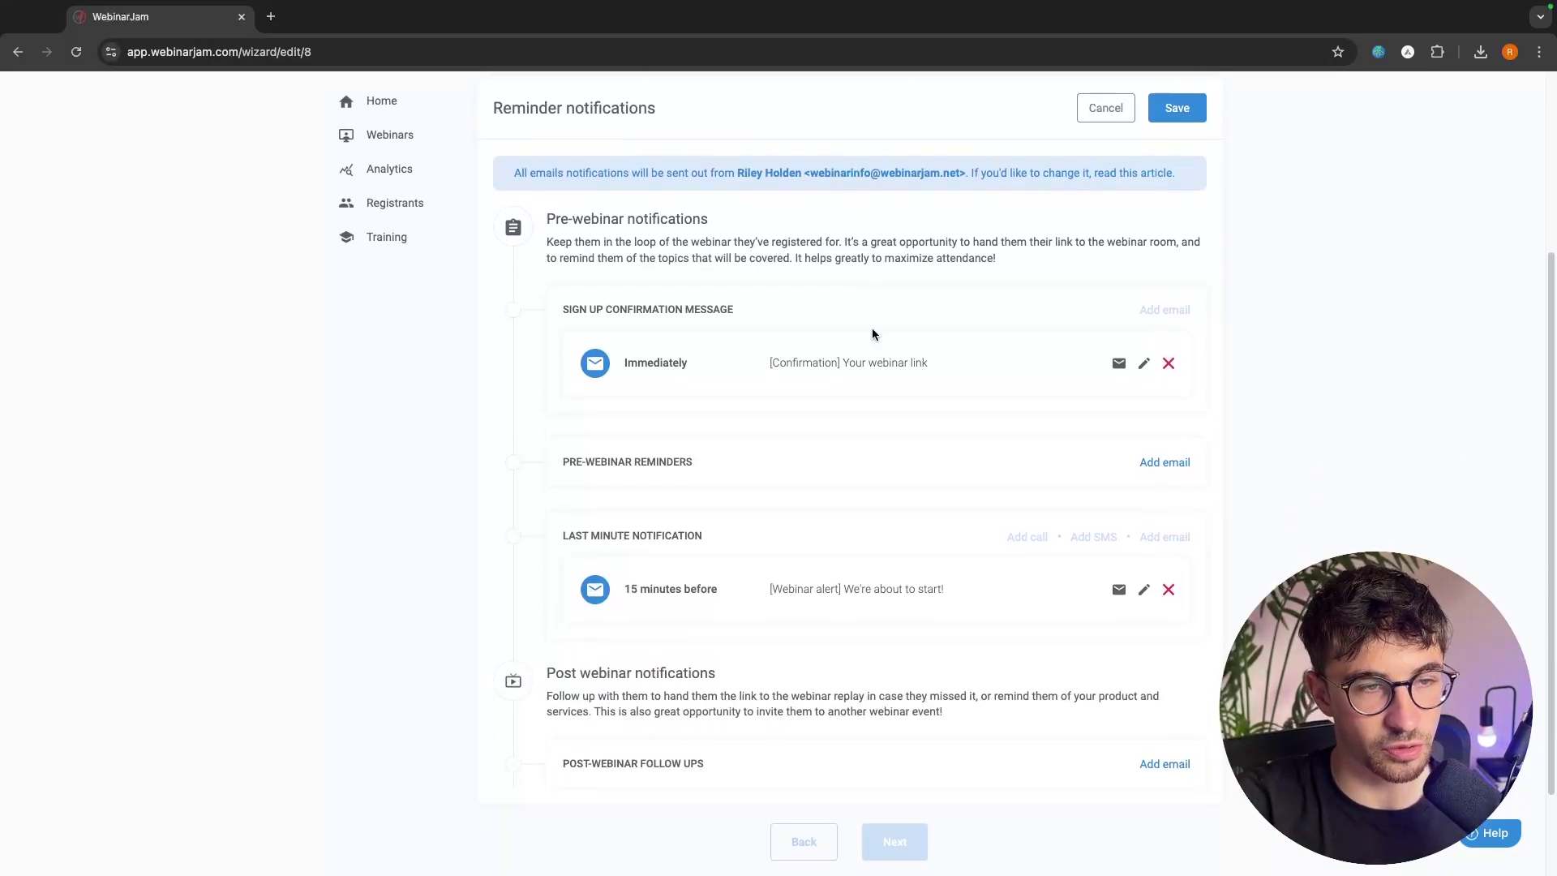
drag(557, 306, 938, 313)
click(723, 329)
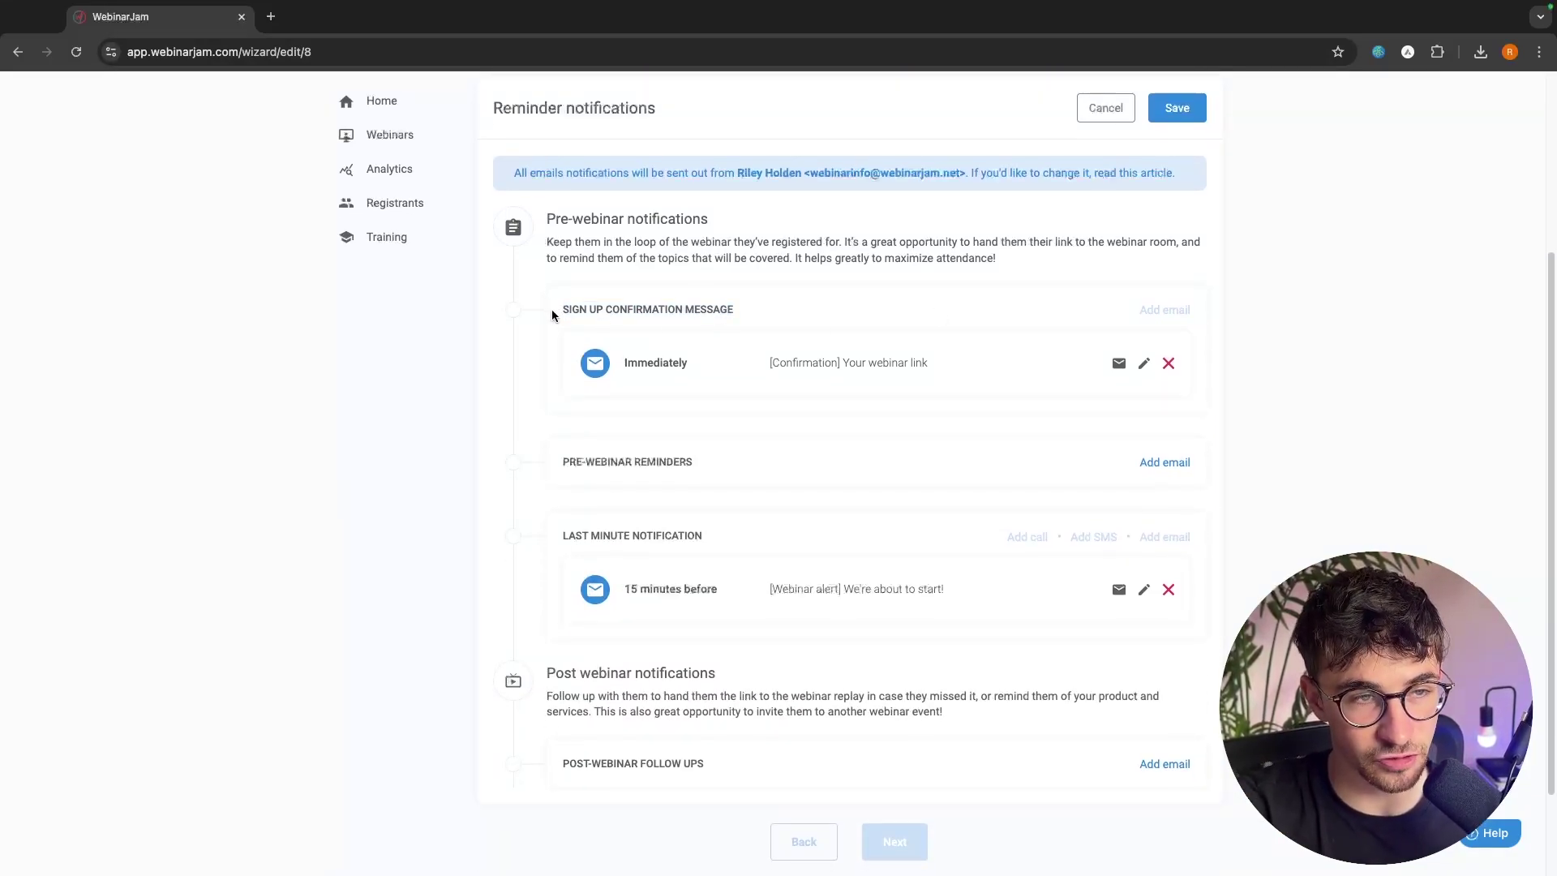
drag(552, 308, 1078, 314)
drag(547, 536, 1143, 545)
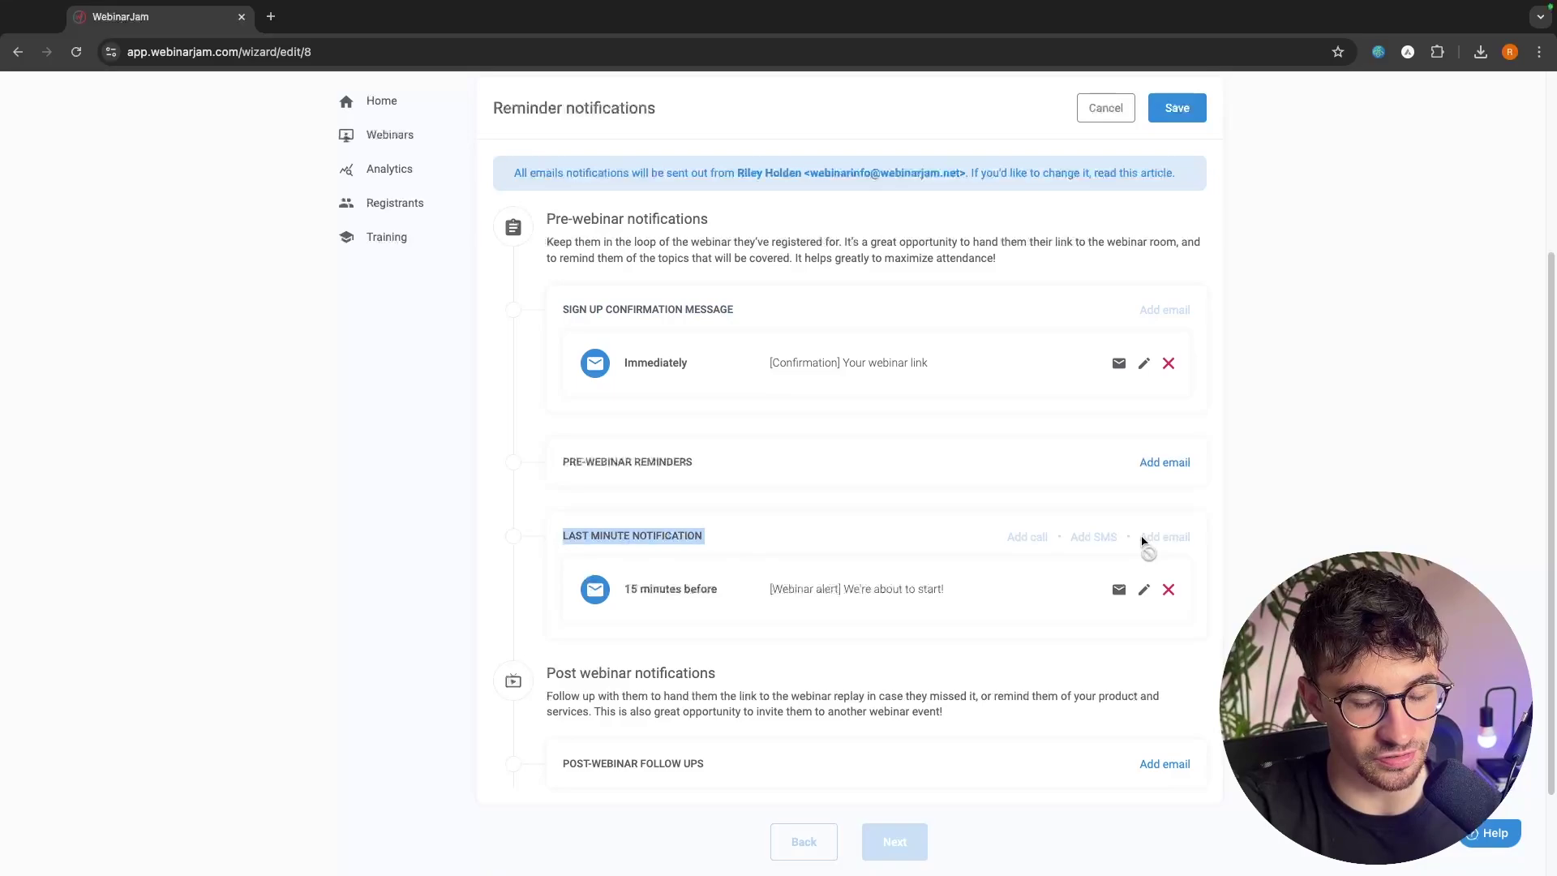
click(596, 529)
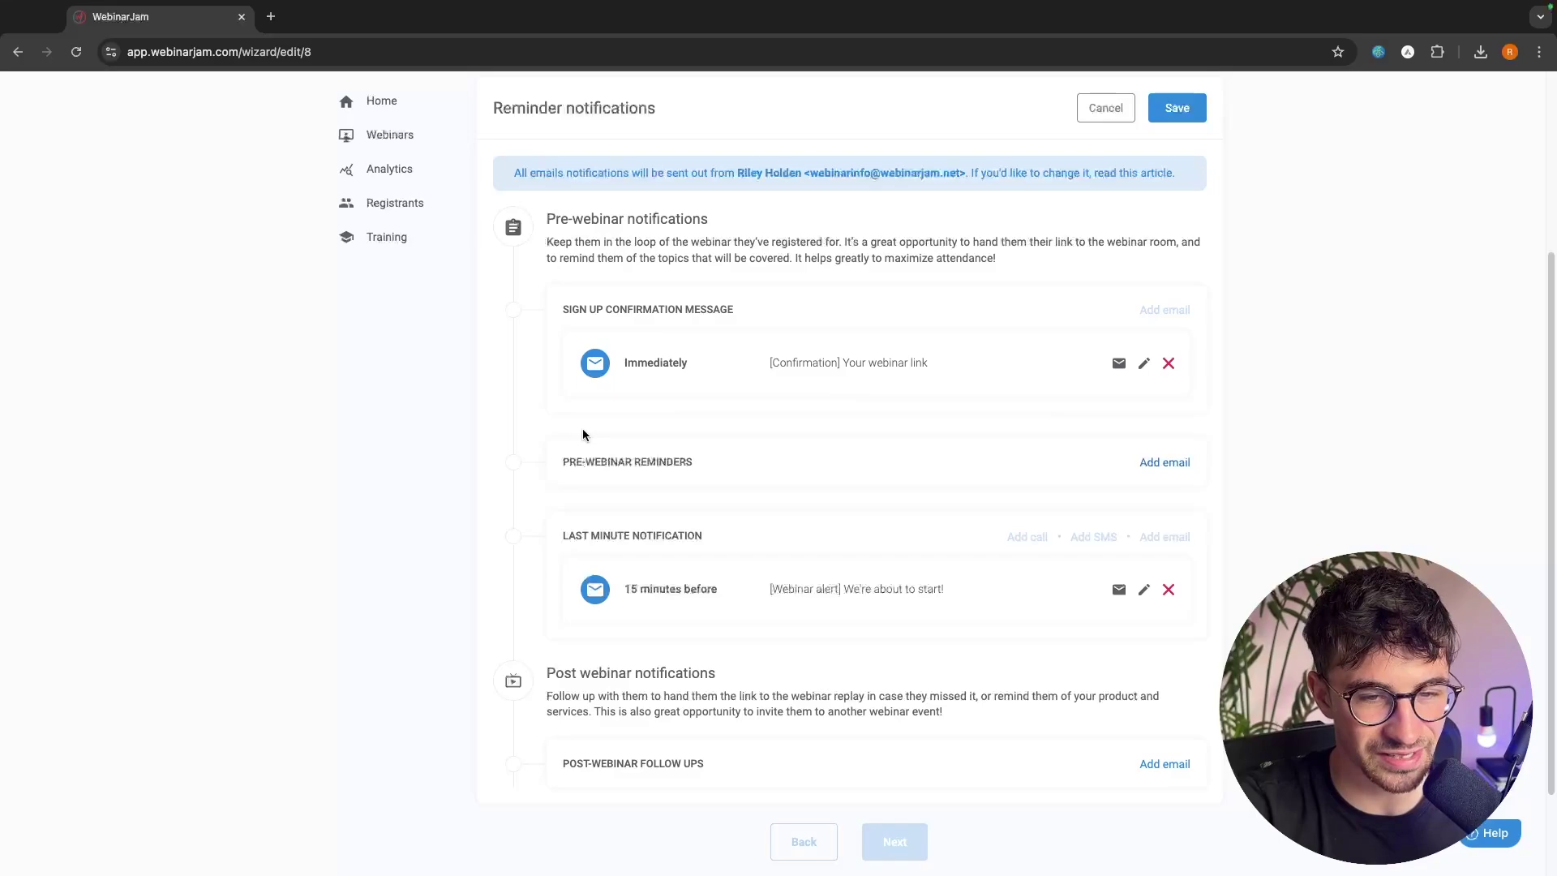
Add a pre-webinar reminder email sent 1 hour before the webinar.
click(1143, 589)
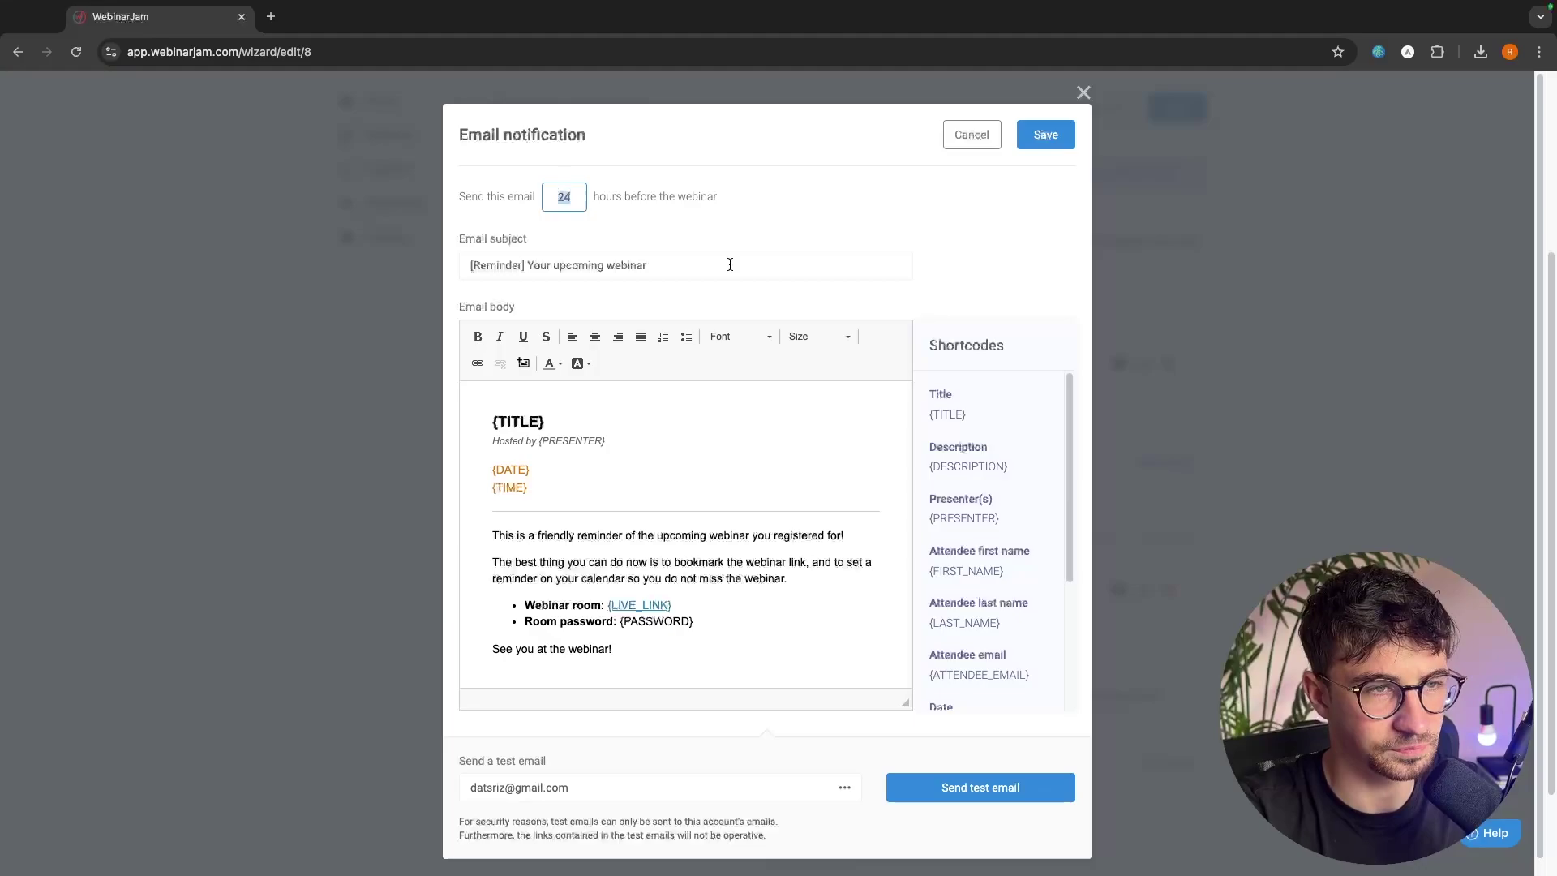
text(1)
click(737, 230)
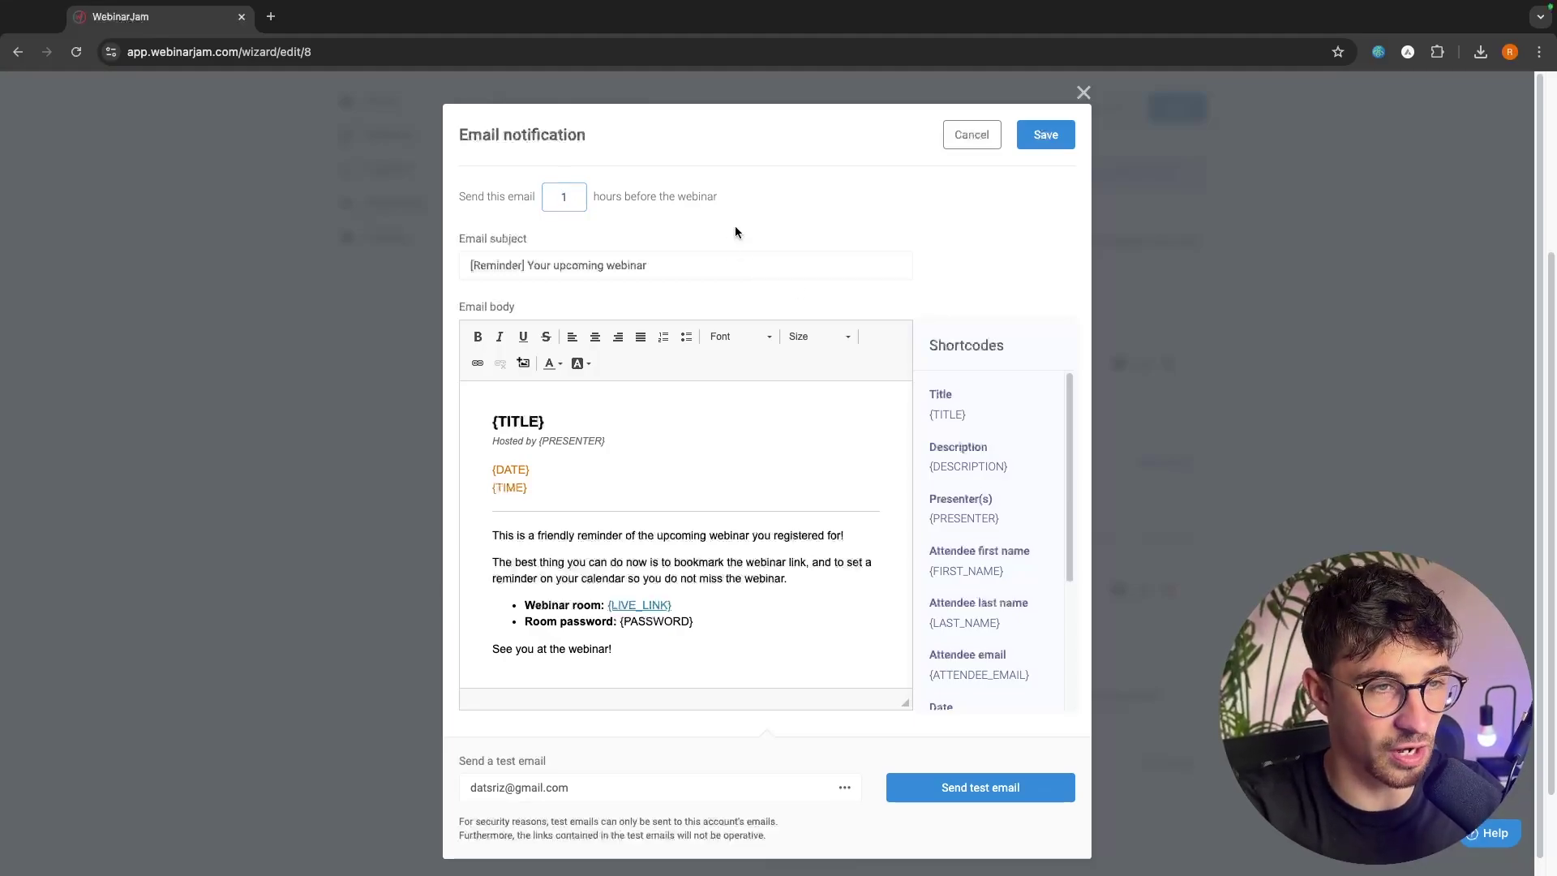
click(1083, 91)
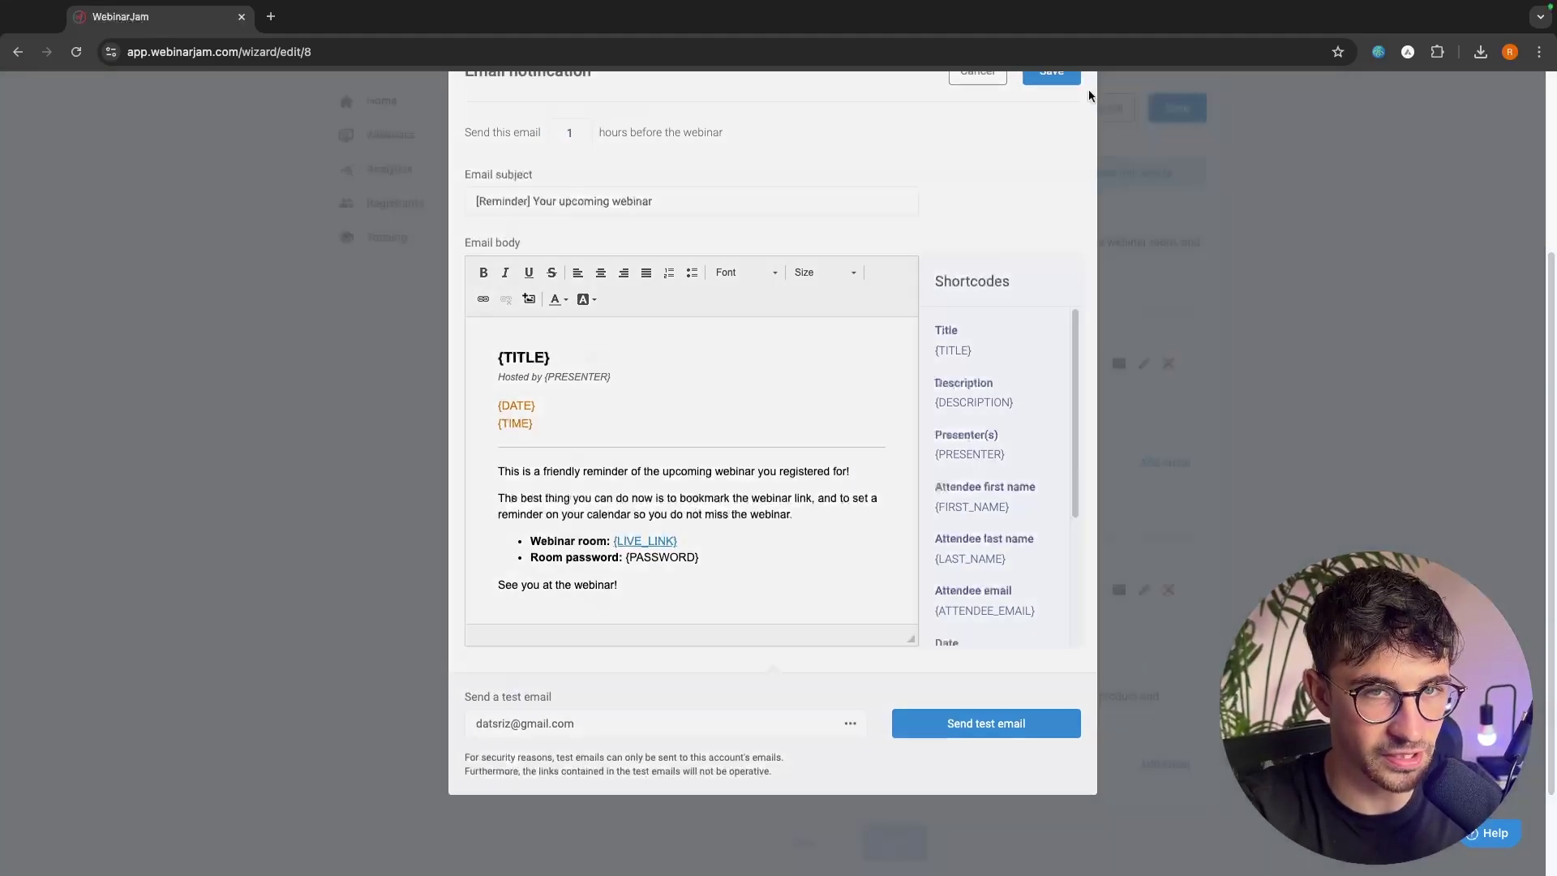
scroll(1049, 619, up, 5)
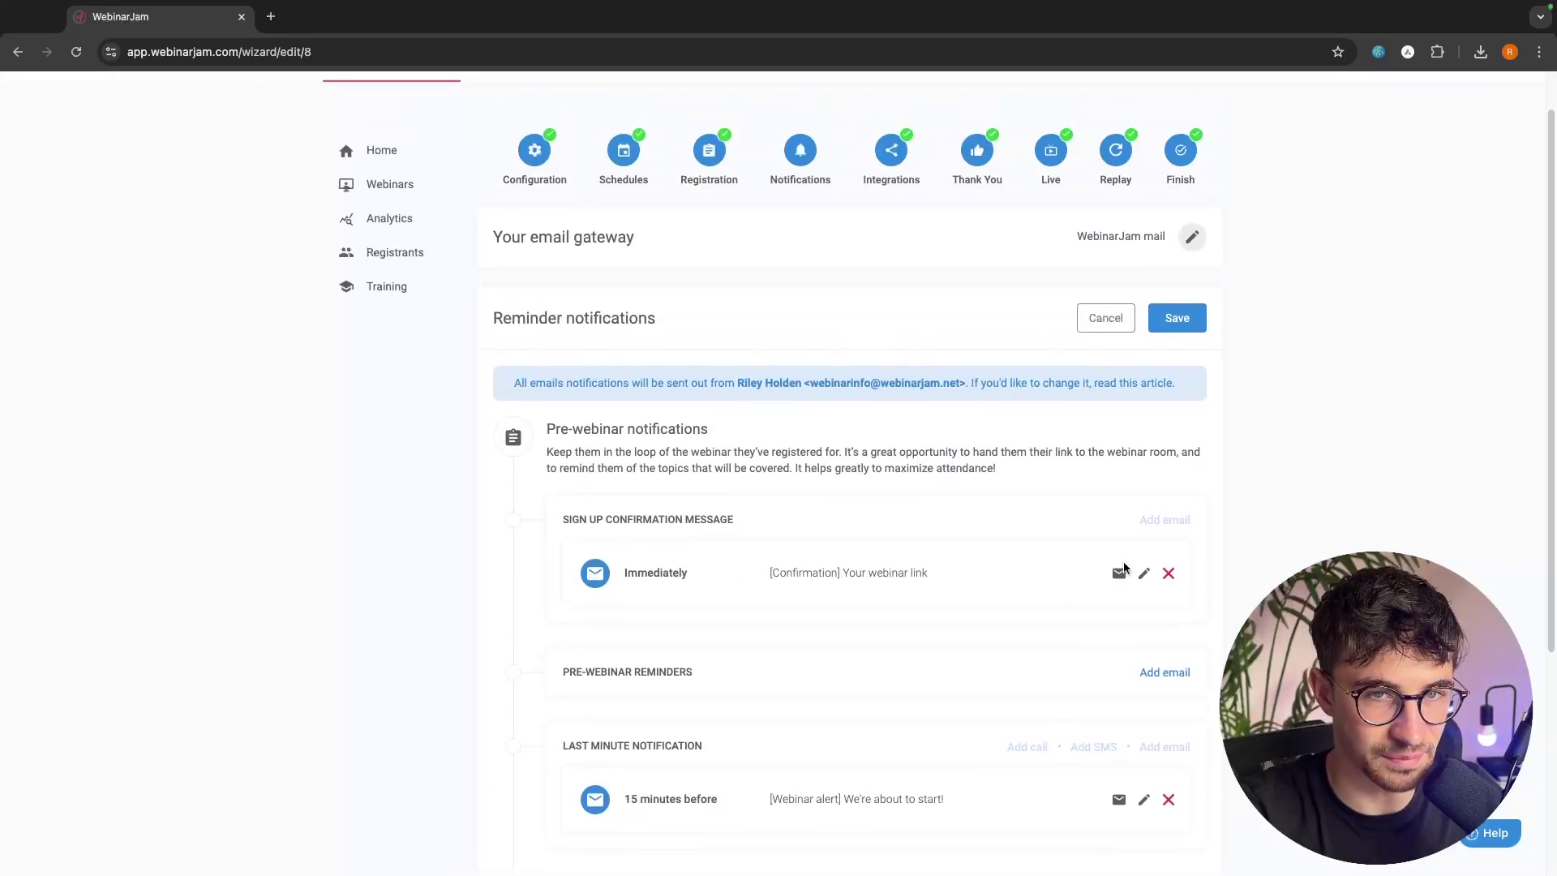
Save the reminder and email gateway settings and move to the Integrations step.
click(1175, 316)
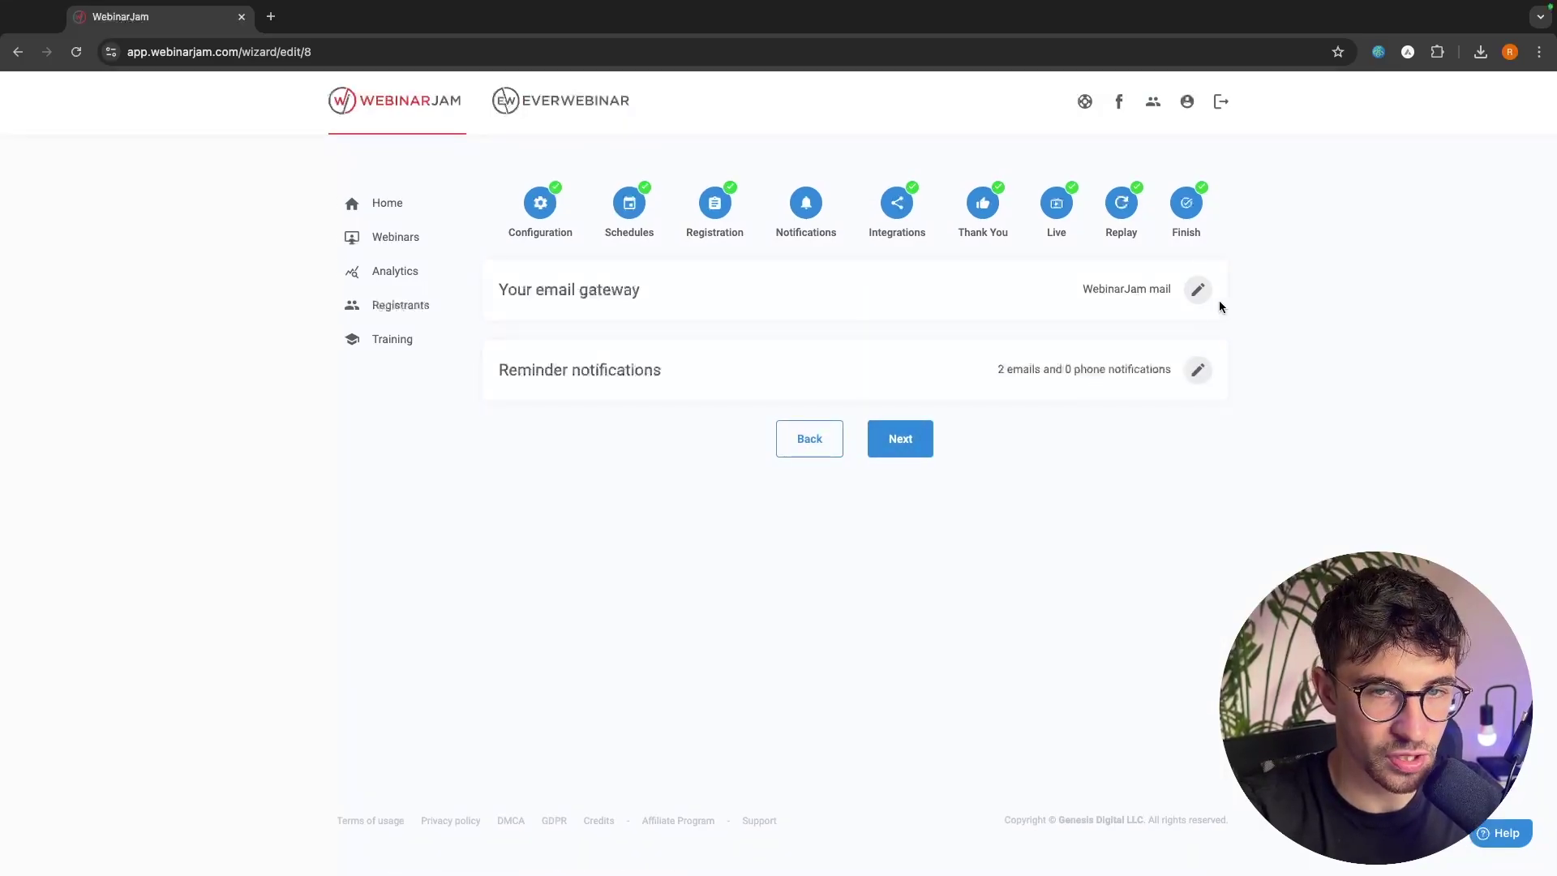
click(1197, 290)
click(924, 216)
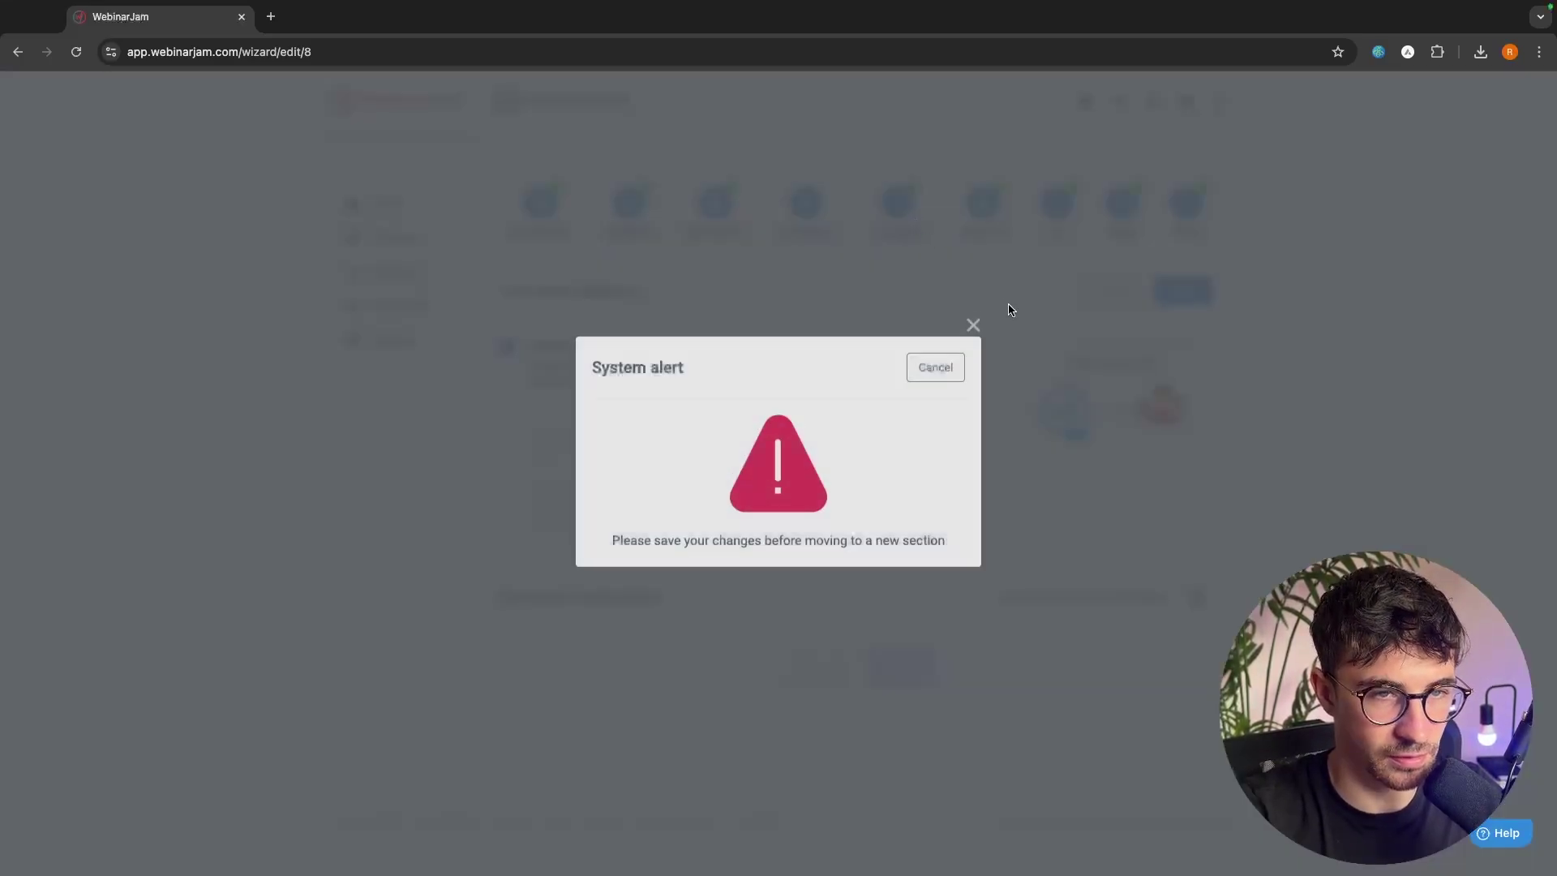
click(941, 385)
click(1160, 298)
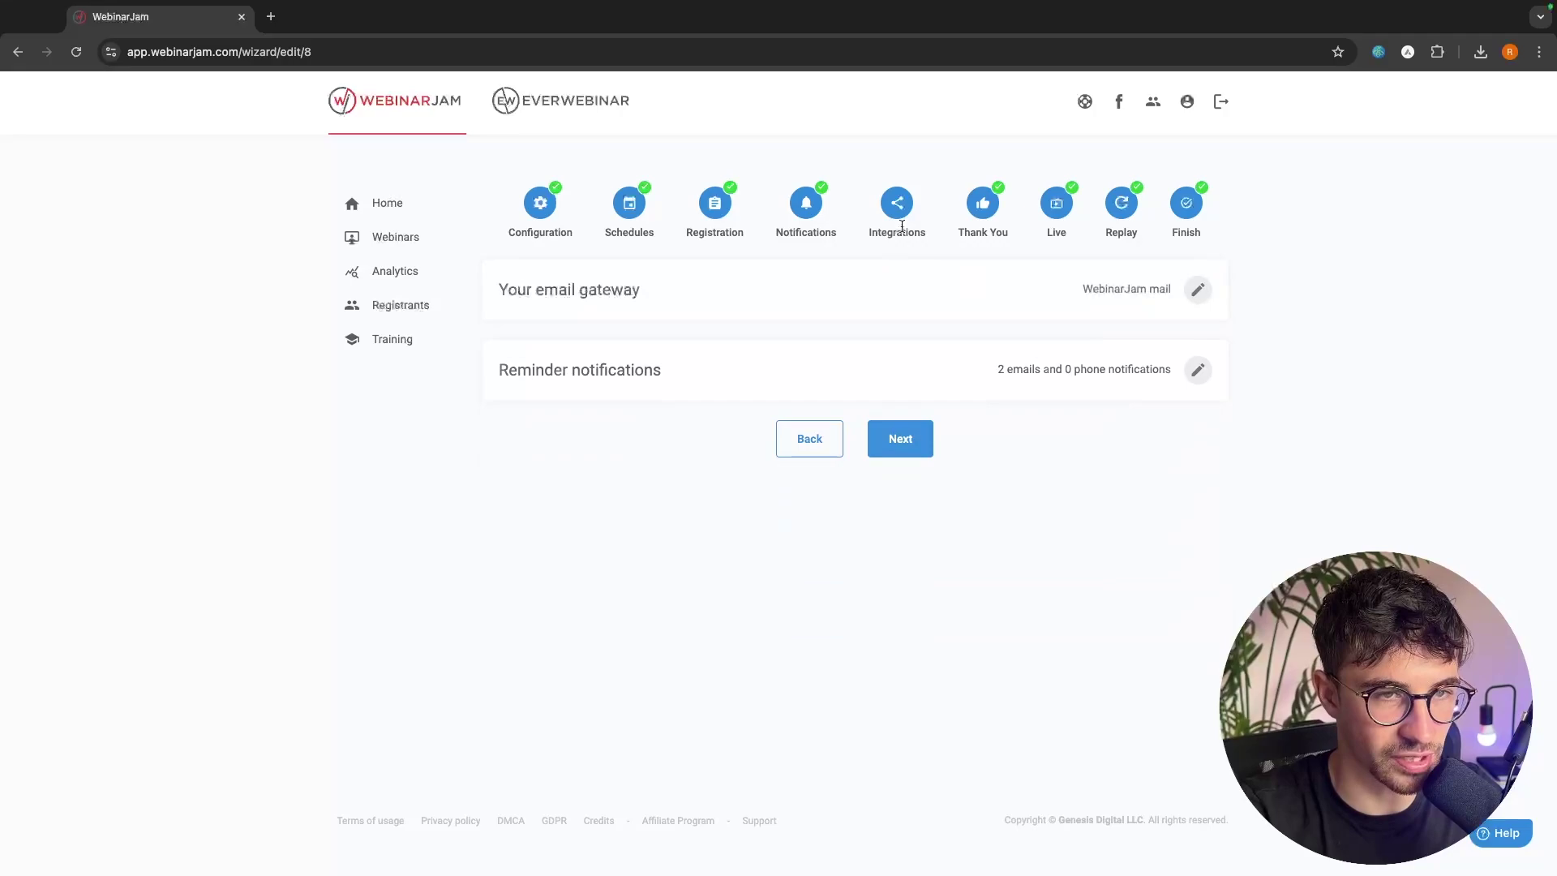
Browse the email autoresponder provider tiles and cancel, leaving it not configured.
click(1196, 290)
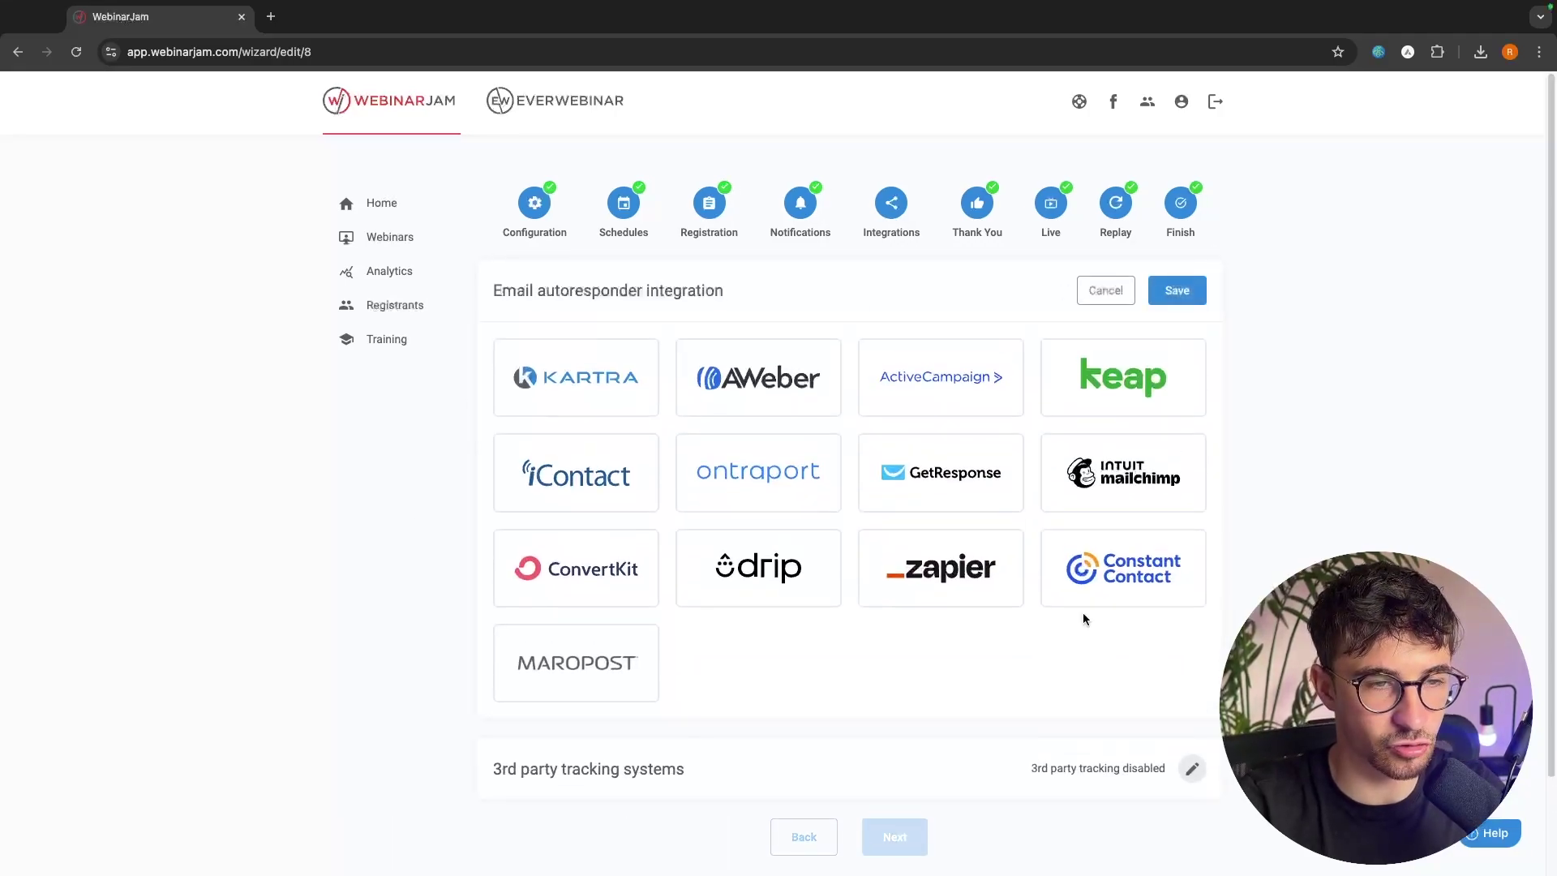
mouse_move(611, 655)
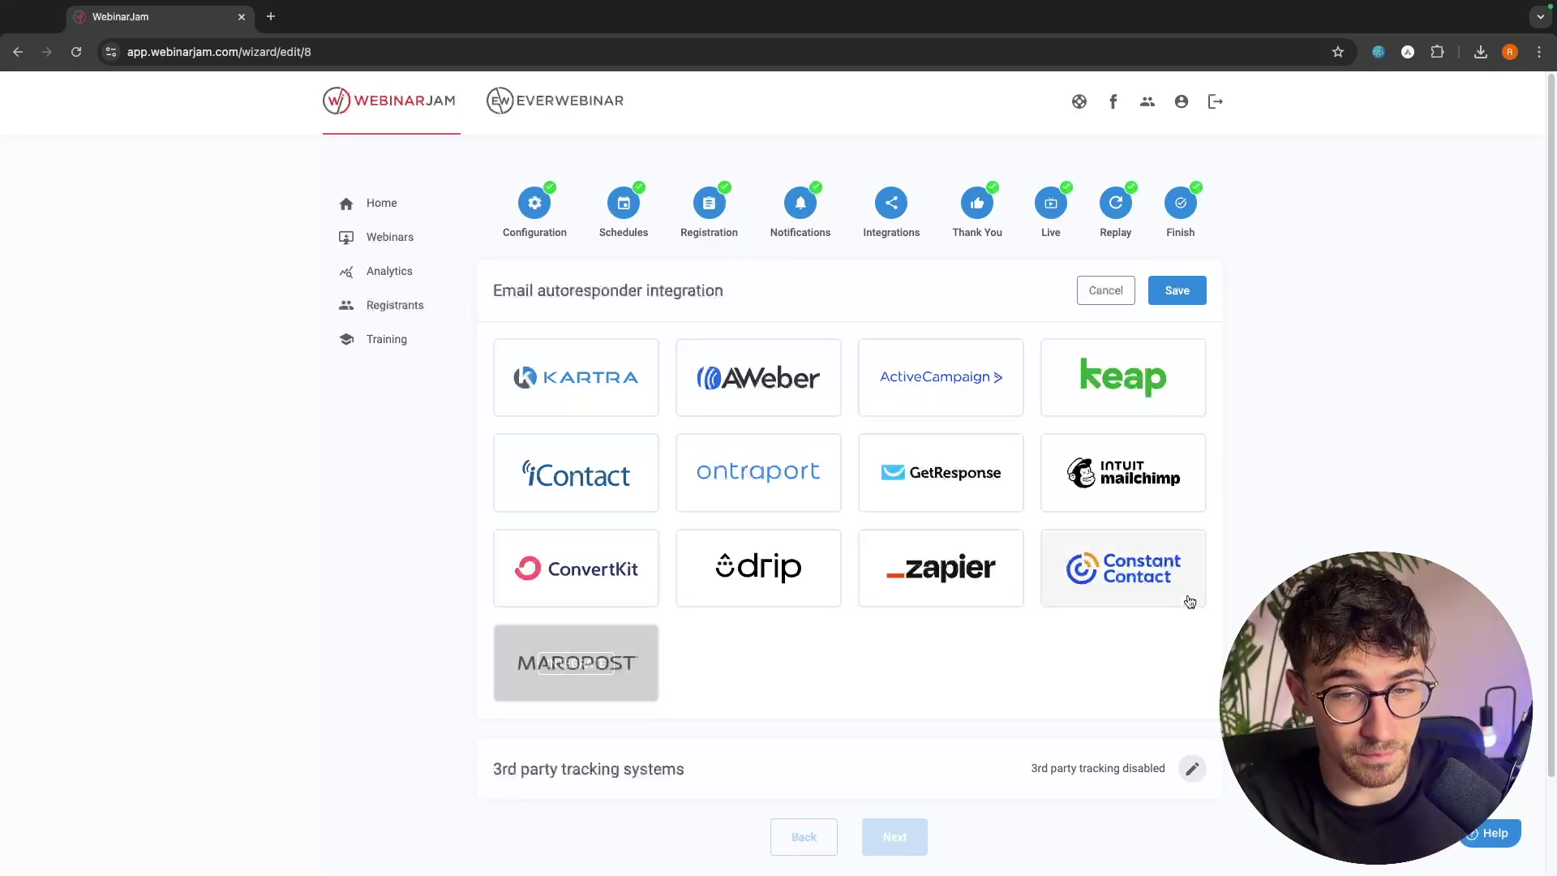
mouse_move(784, 409)
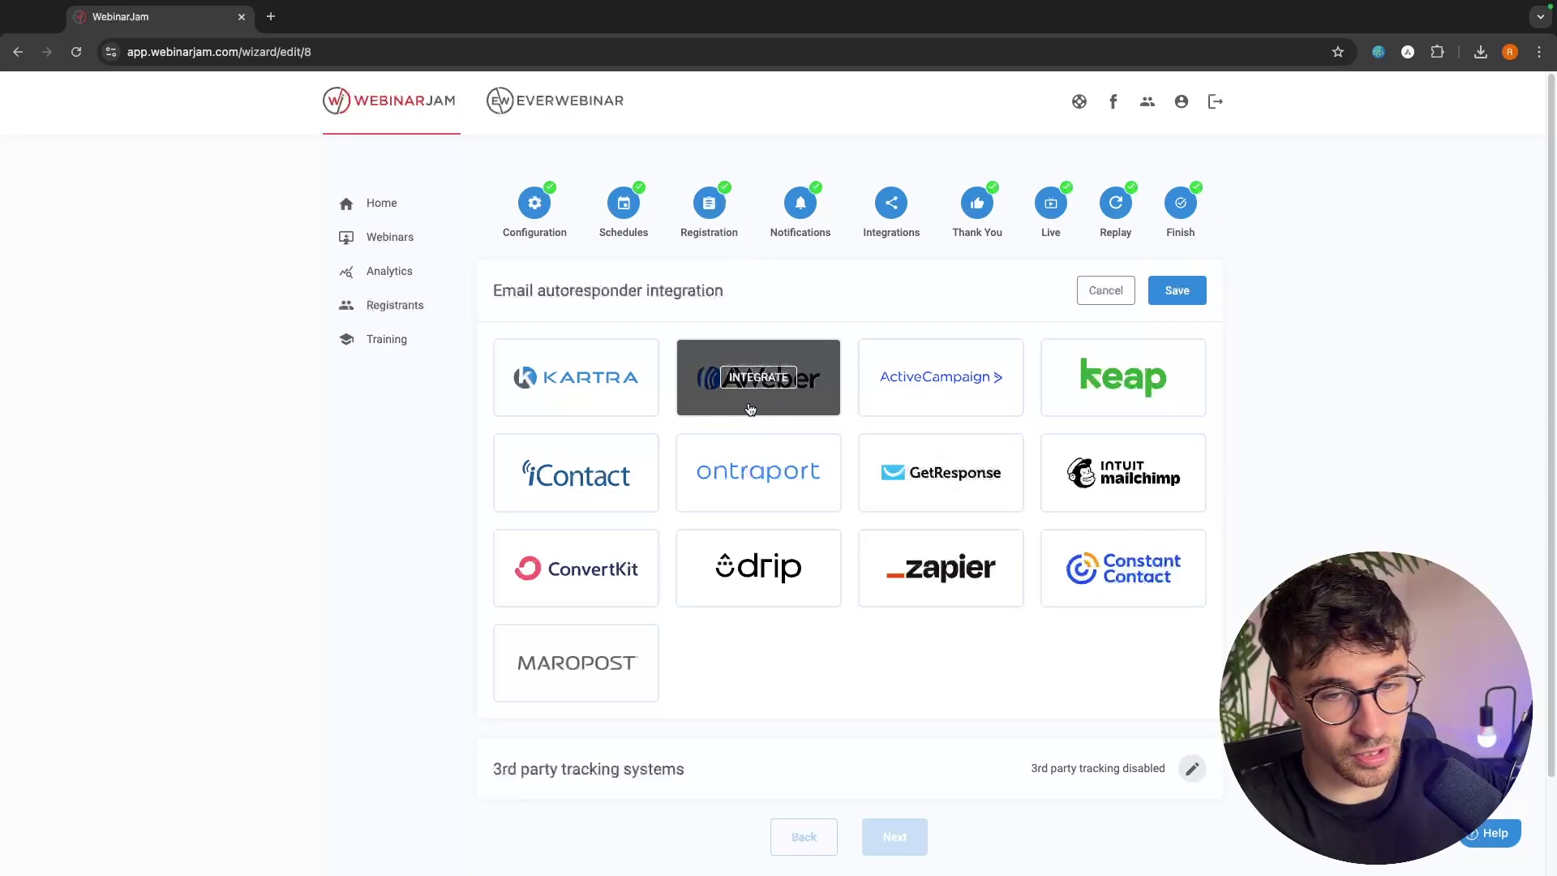
mouse_move(1090, 574)
mouse_move(637, 545)
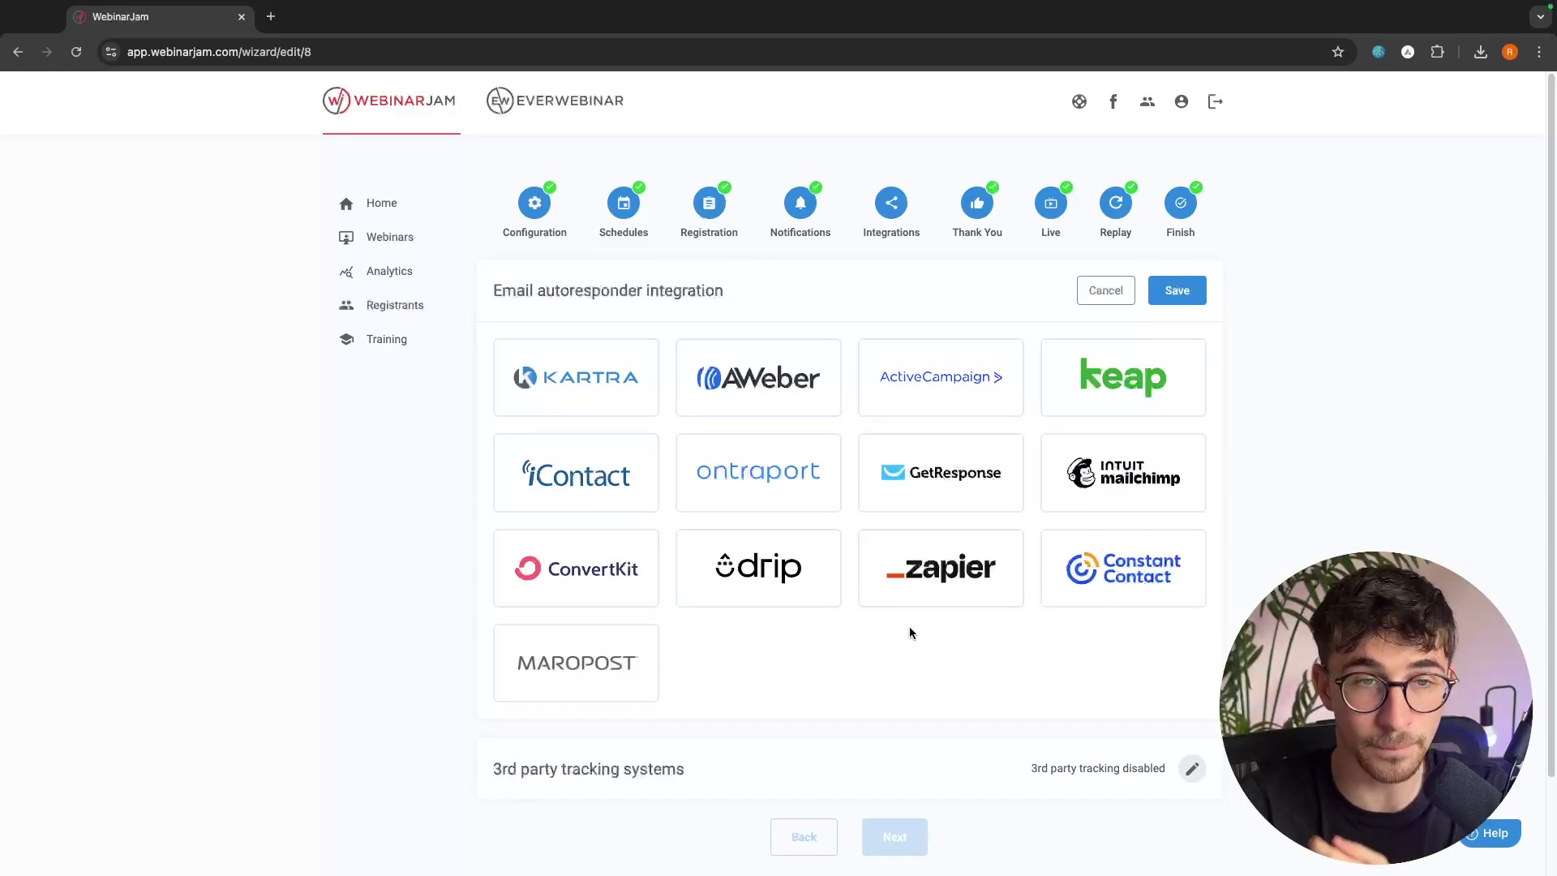
click(1109, 291)
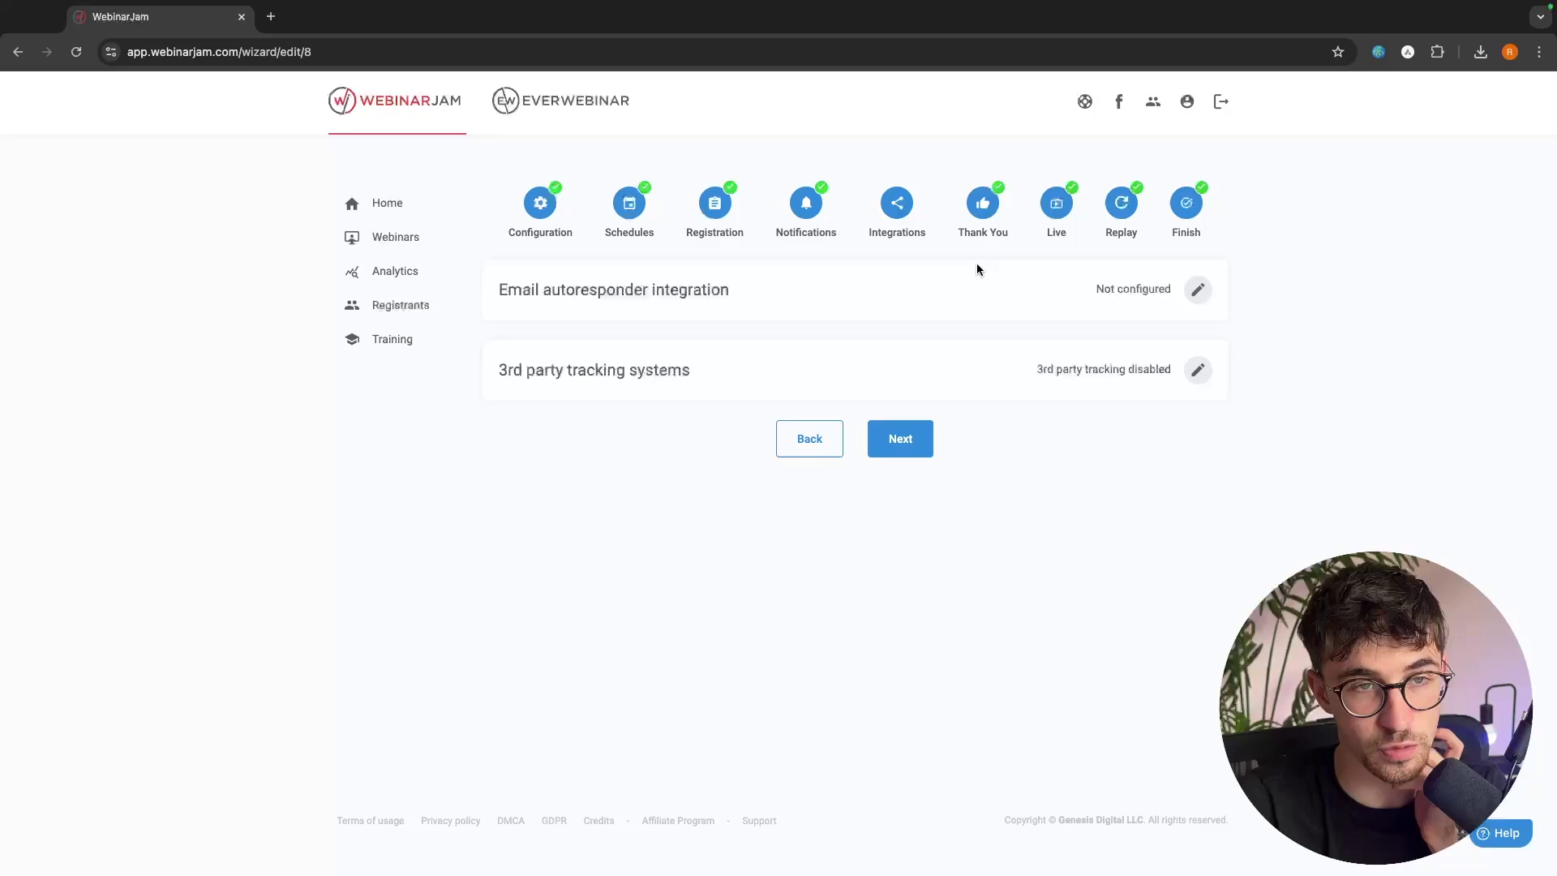
Return to Notifications and confirm the email gateway is WebinarJam mail.
click(791, 214)
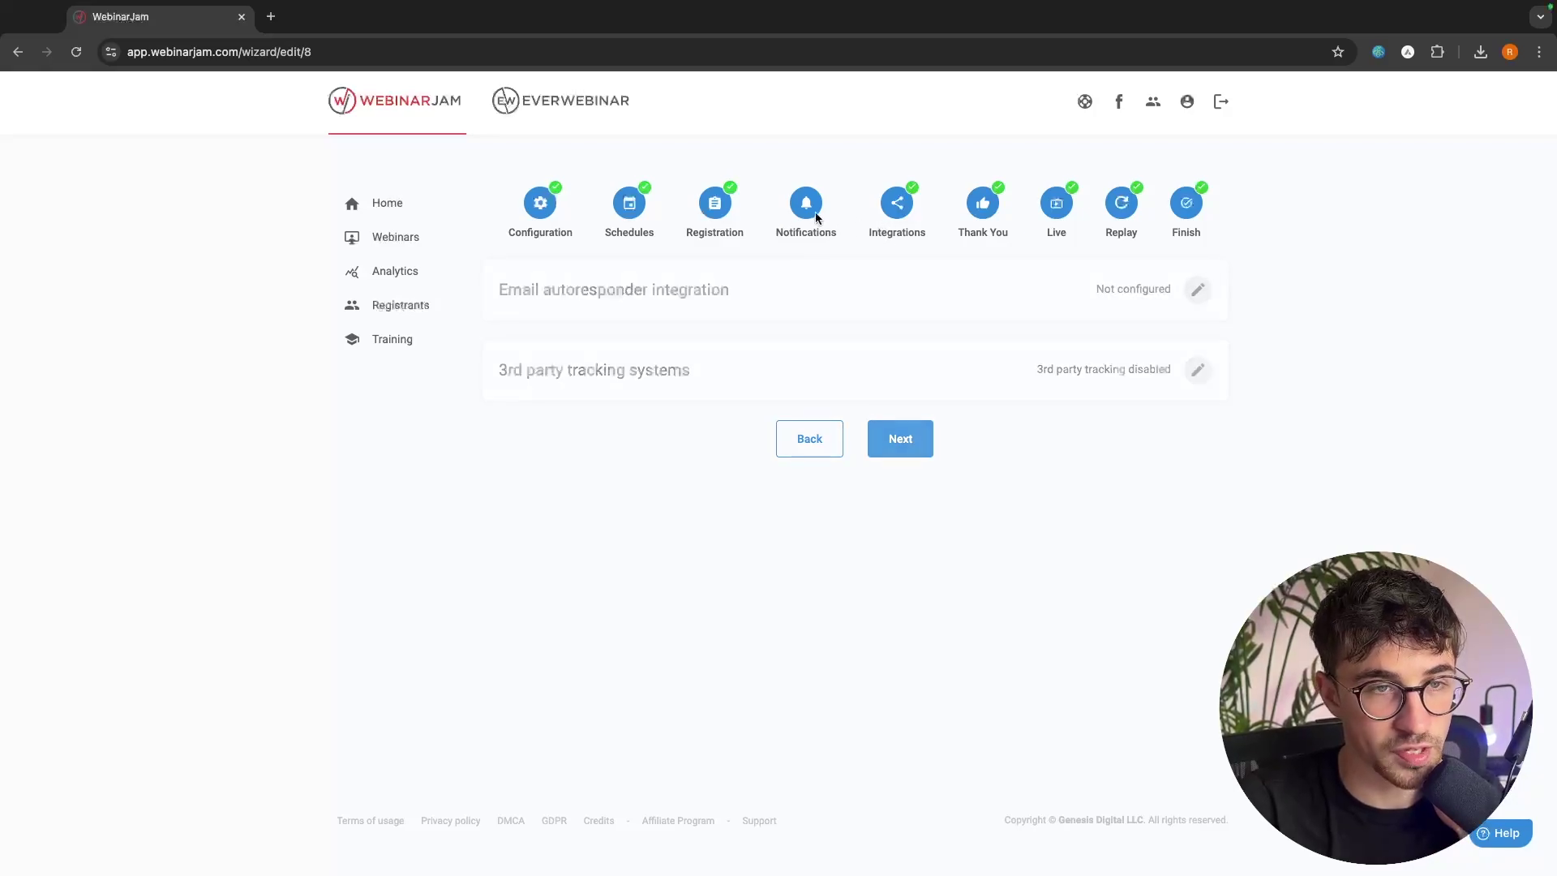
click(1197, 291)
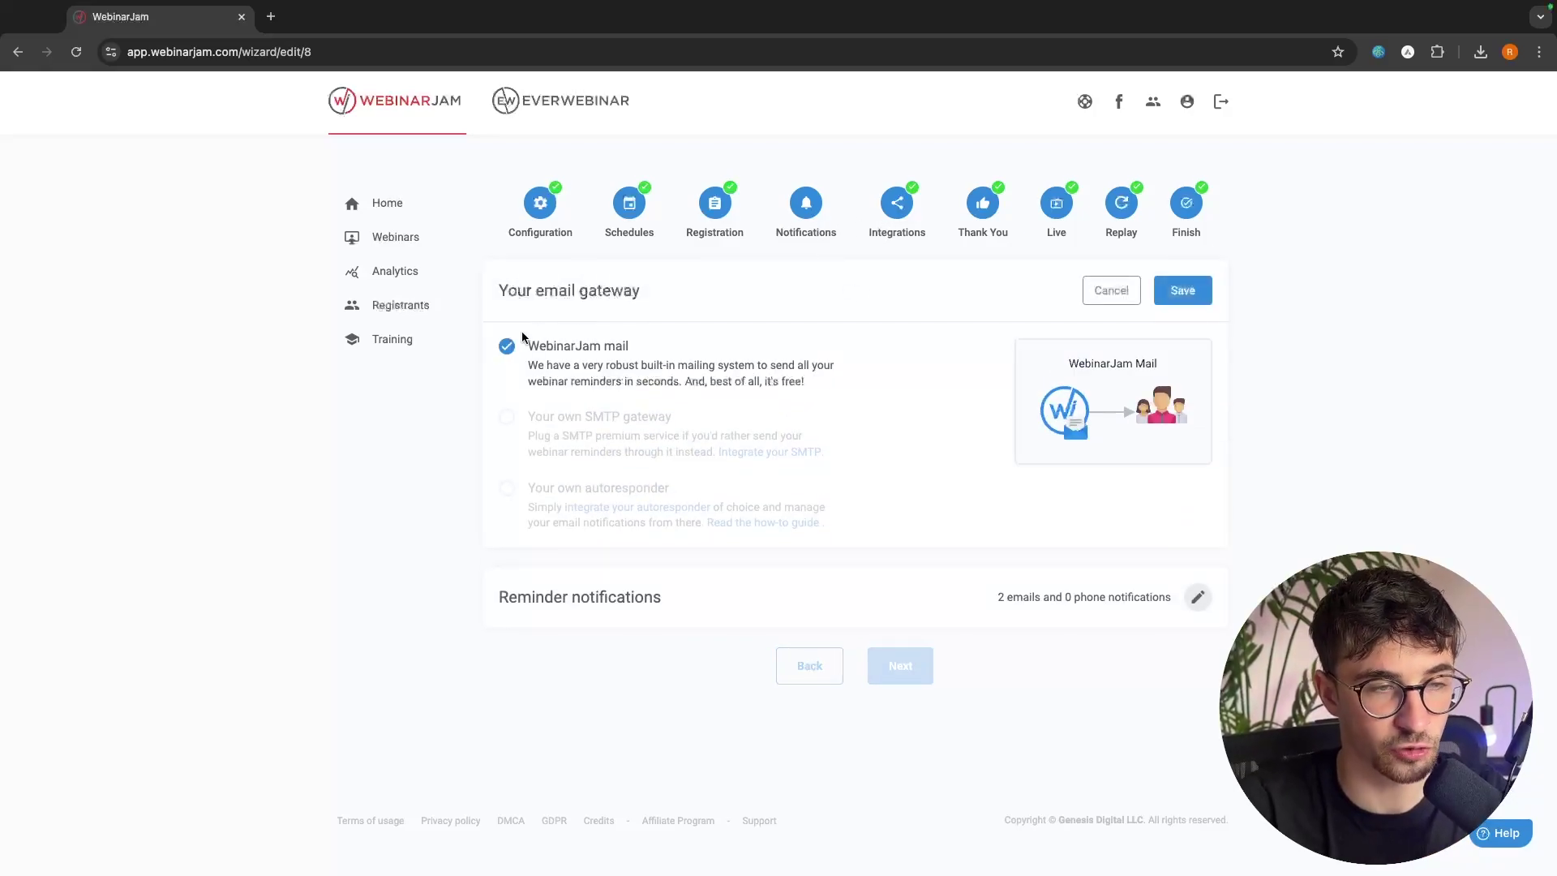
drag(525, 344, 714, 349)
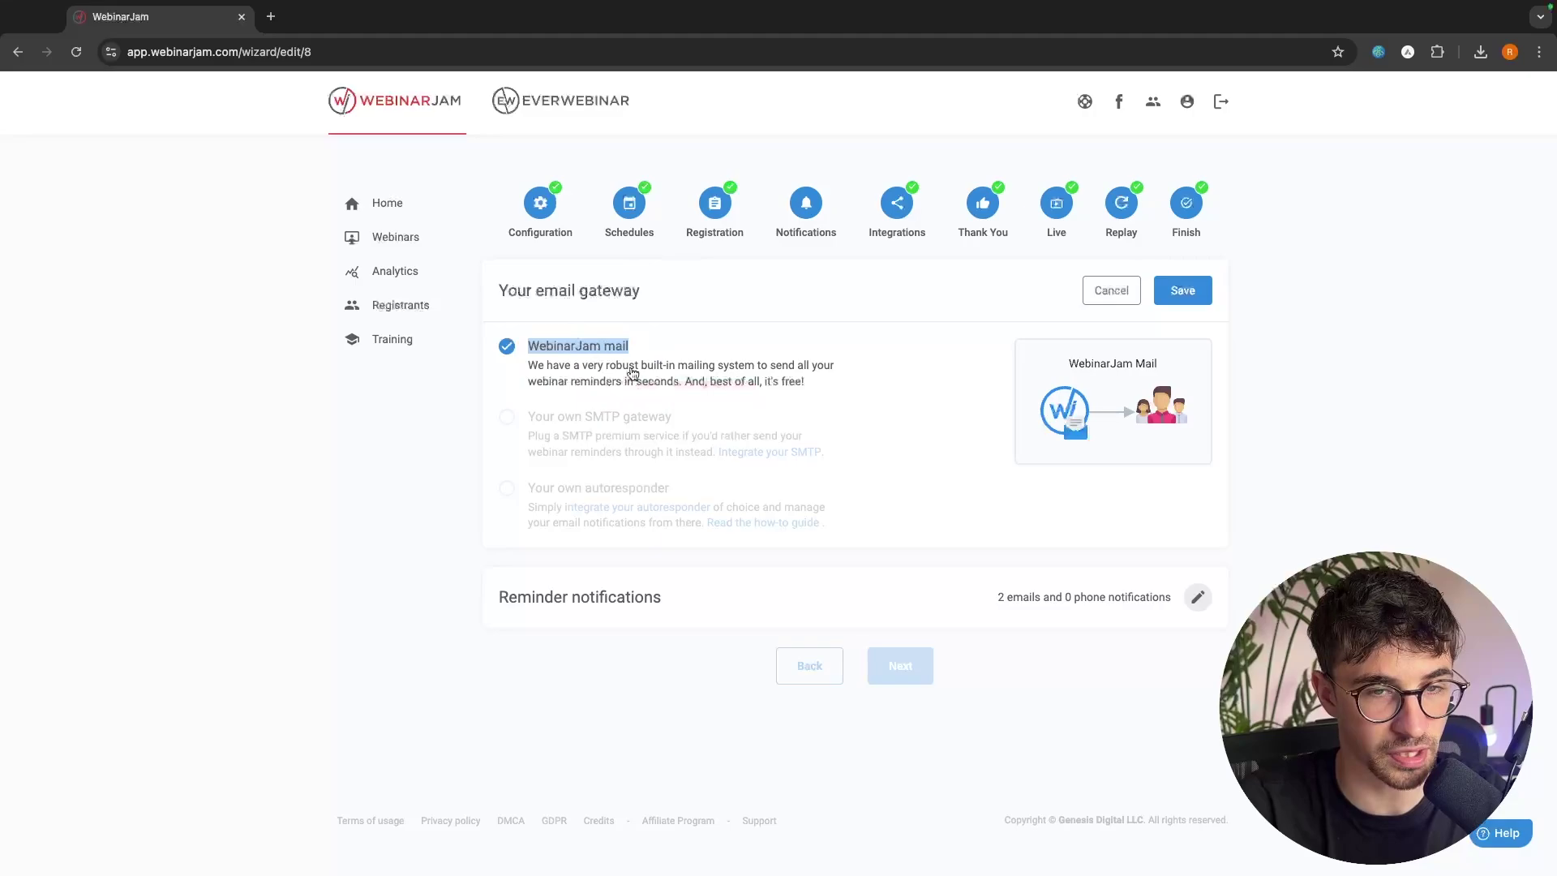
Check the reminder emails' sender name and address, then move to the Live step.
click(1197, 597)
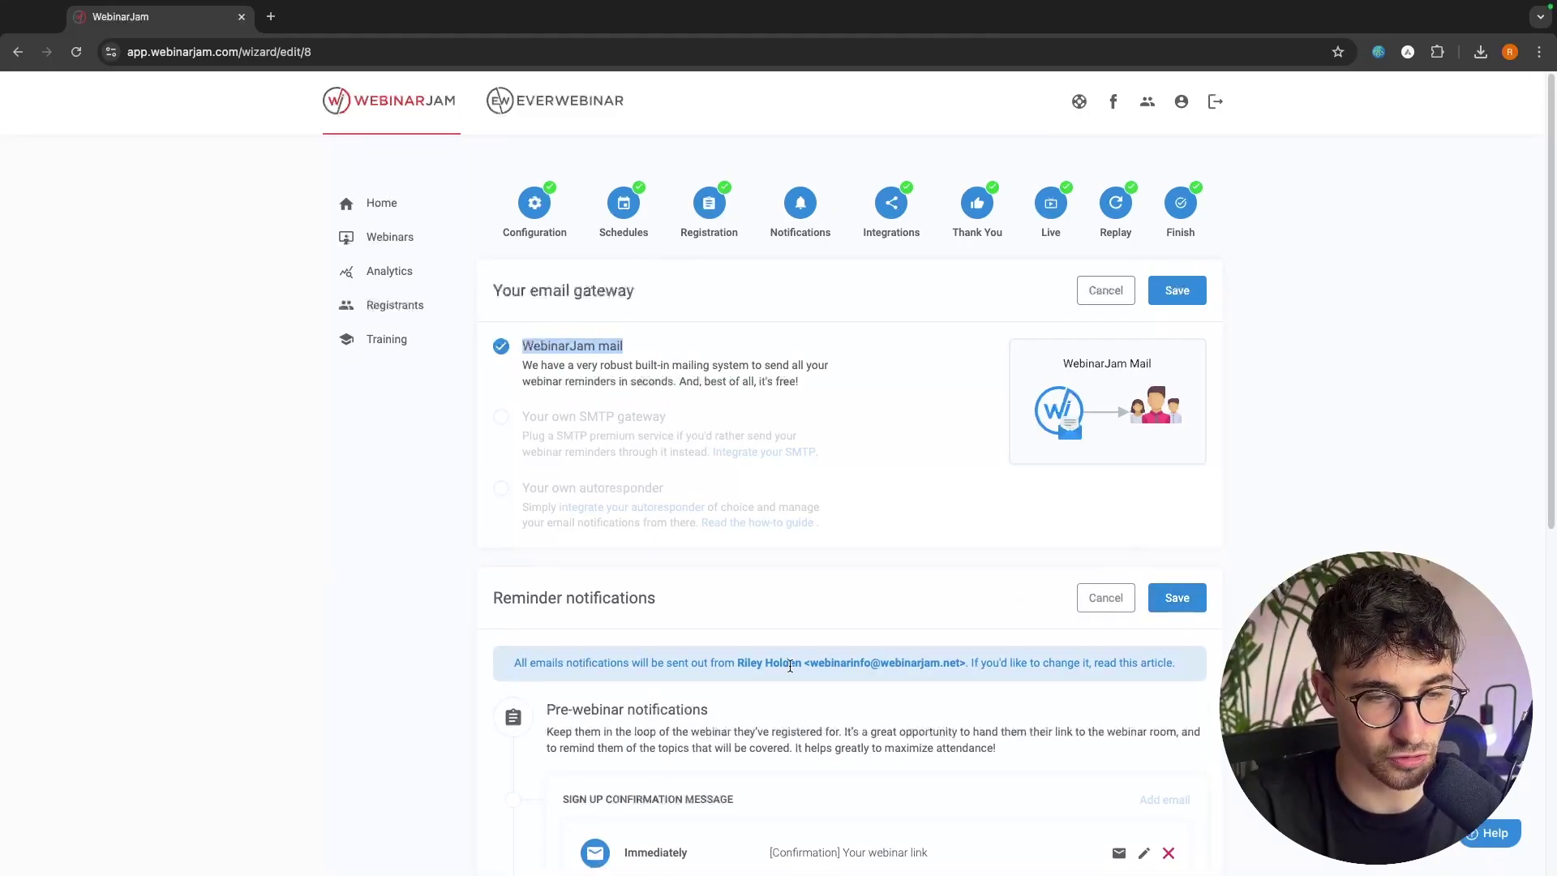
scroll(796, 608, down, 1)
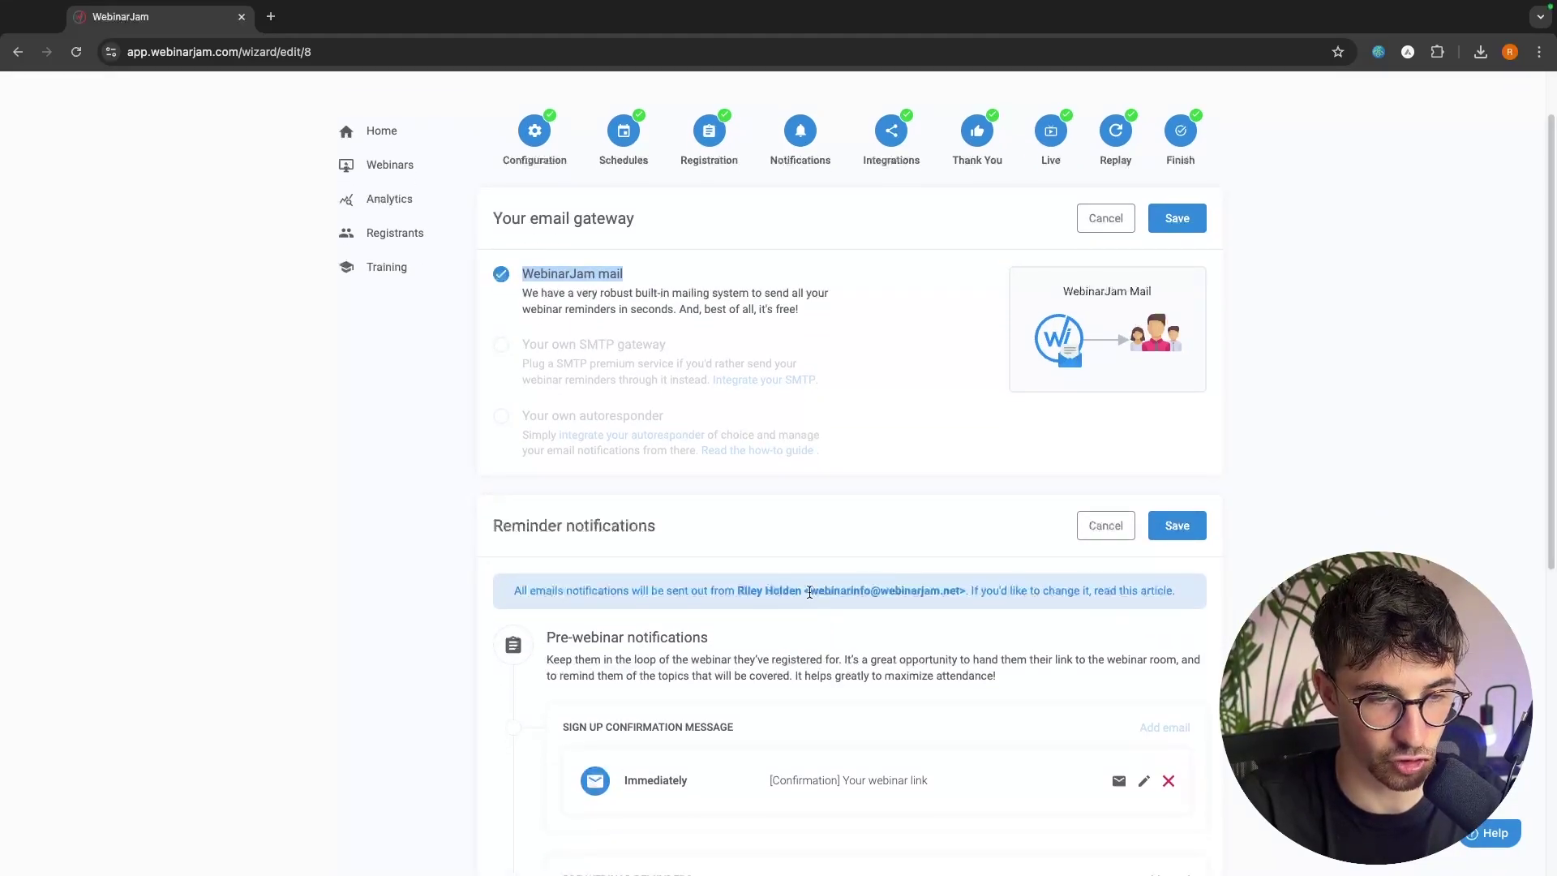
drag(809, 593, 916, 592)
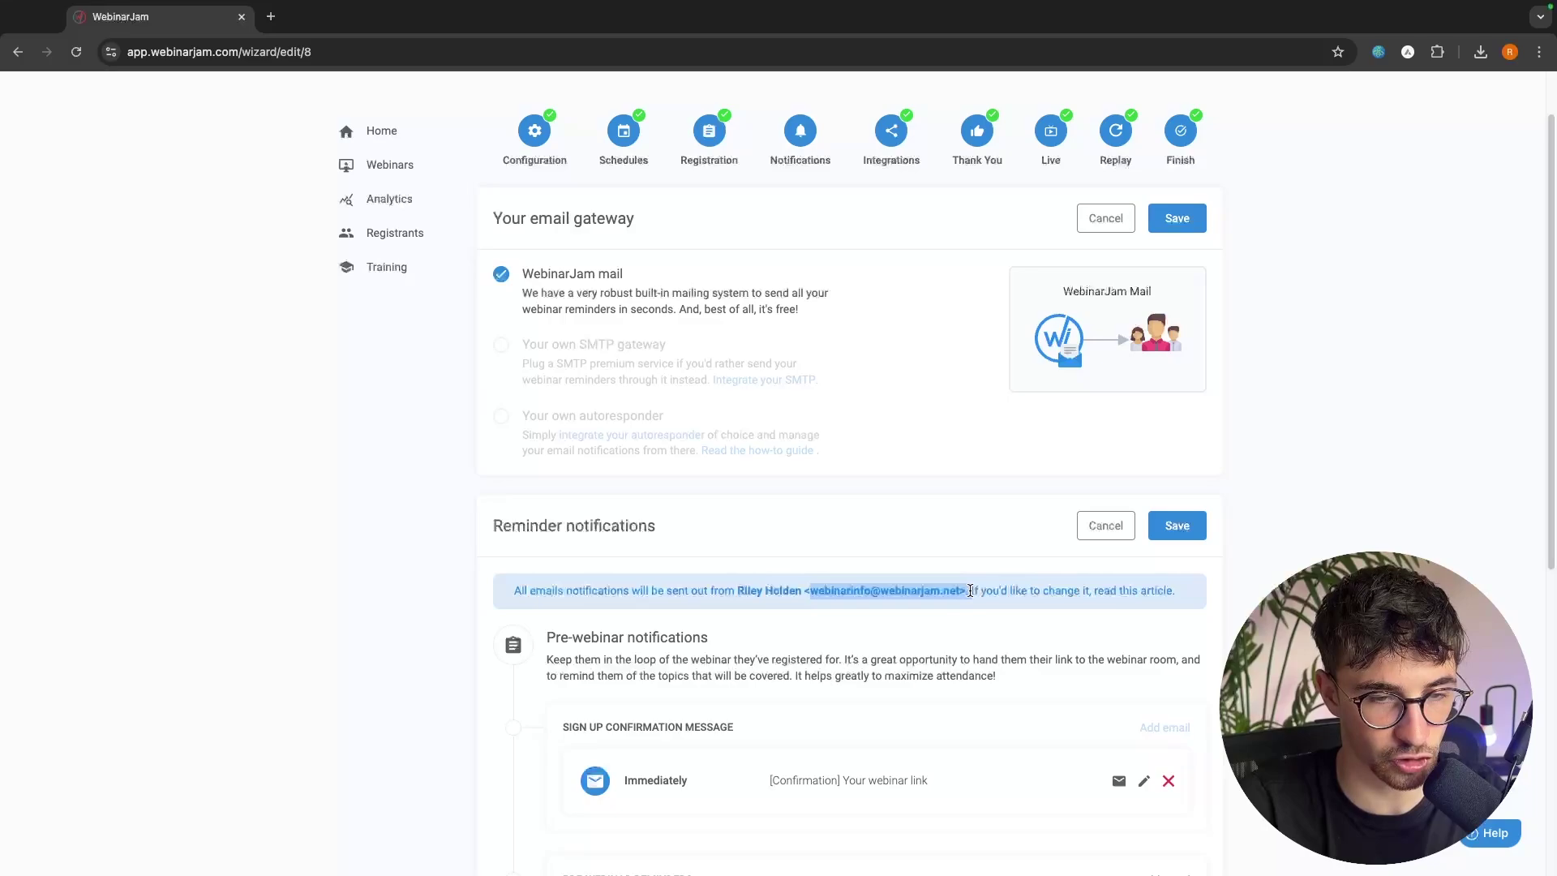
click(800, 587)
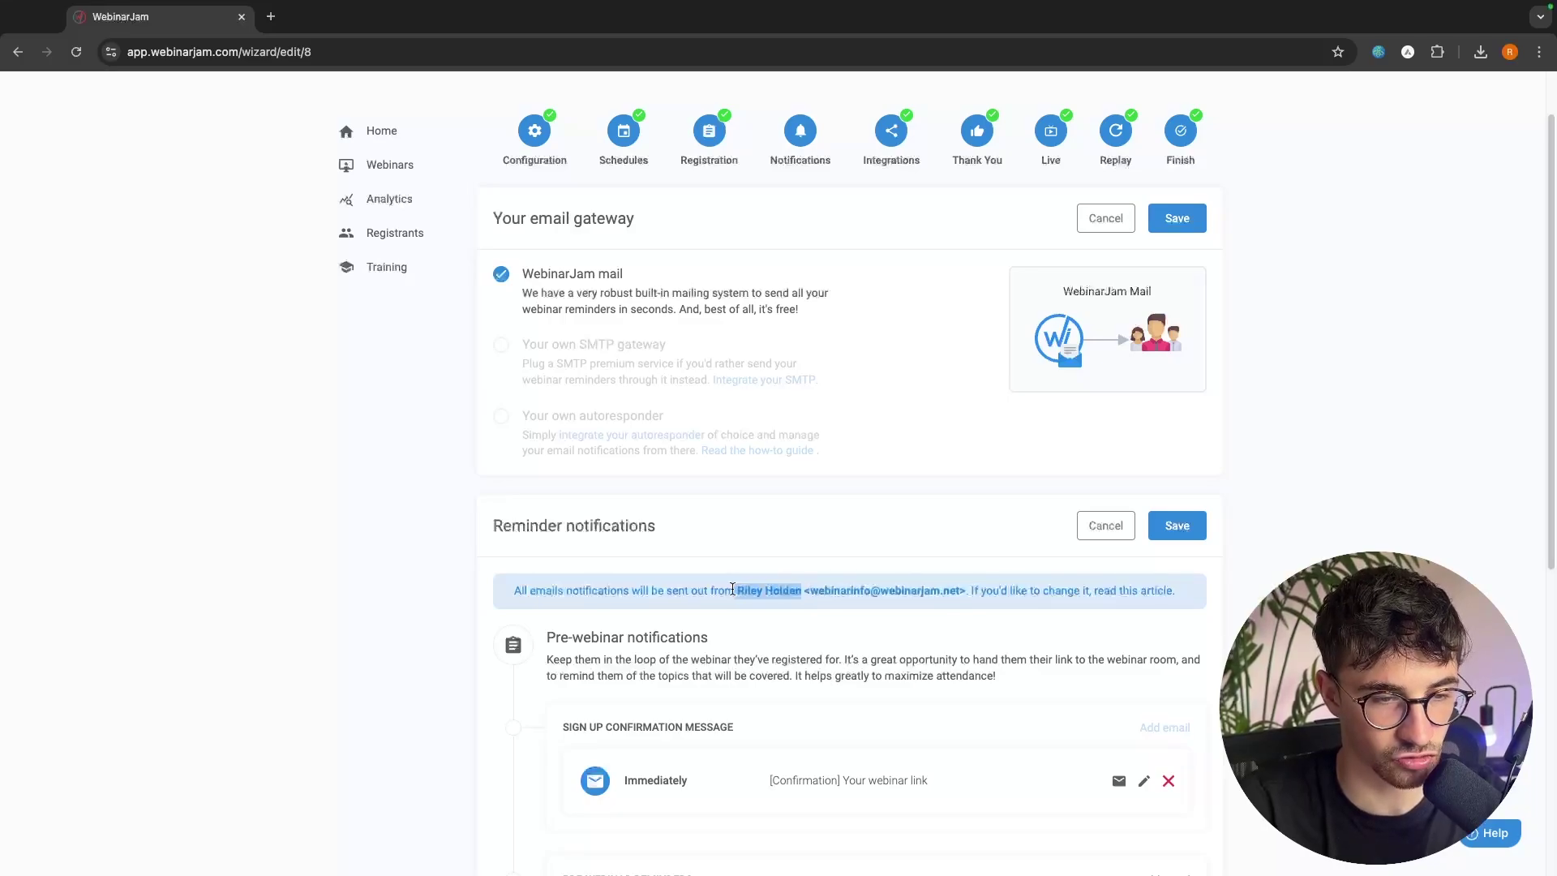
drag(735, 593, 838, 592)
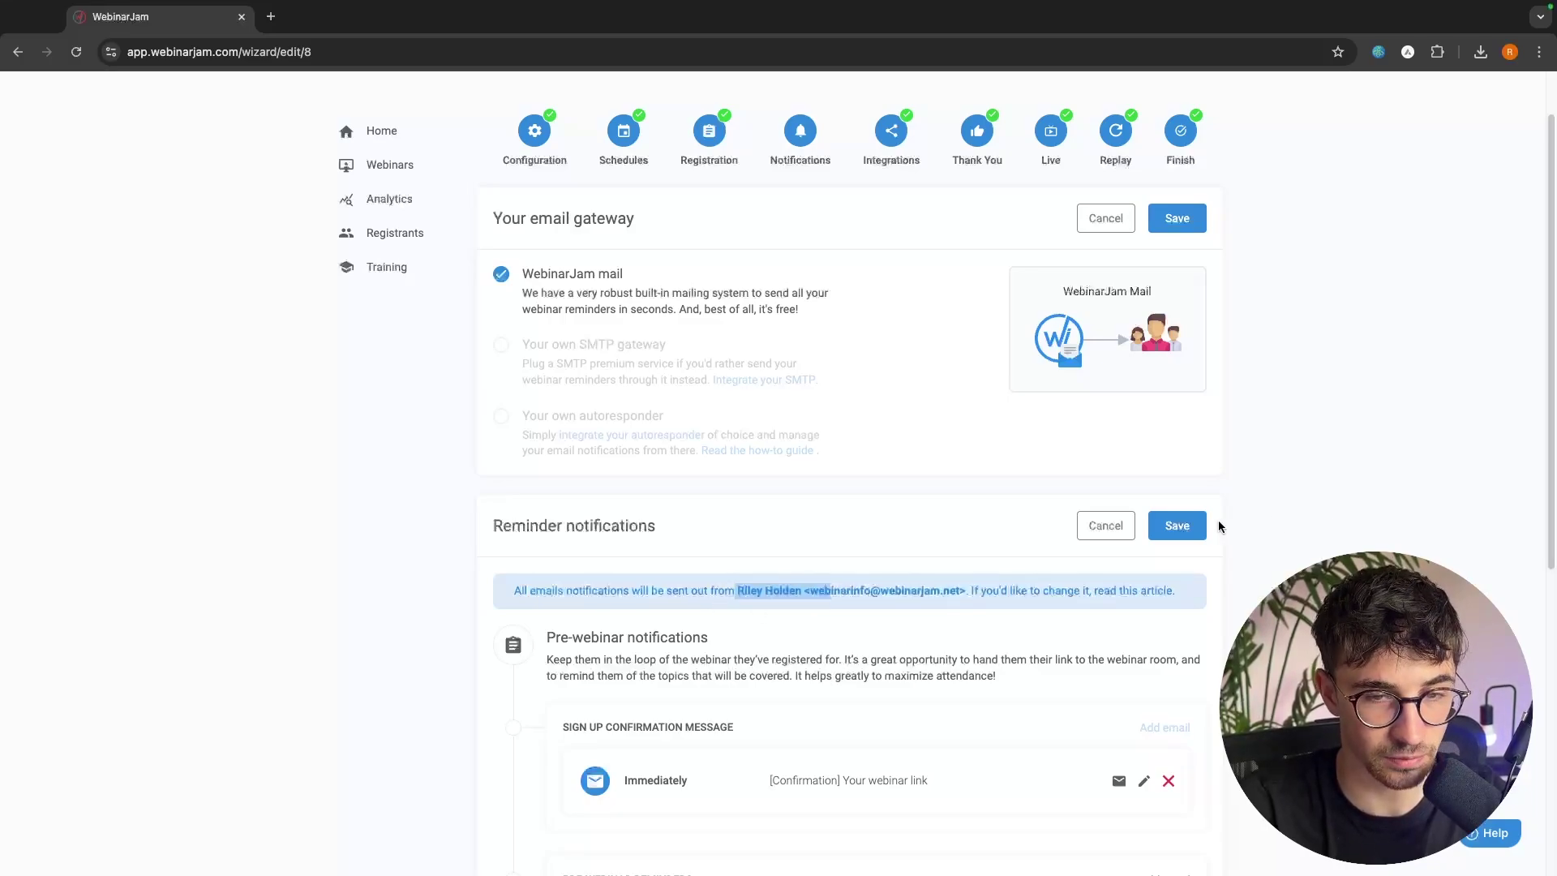
click(1051, 130)
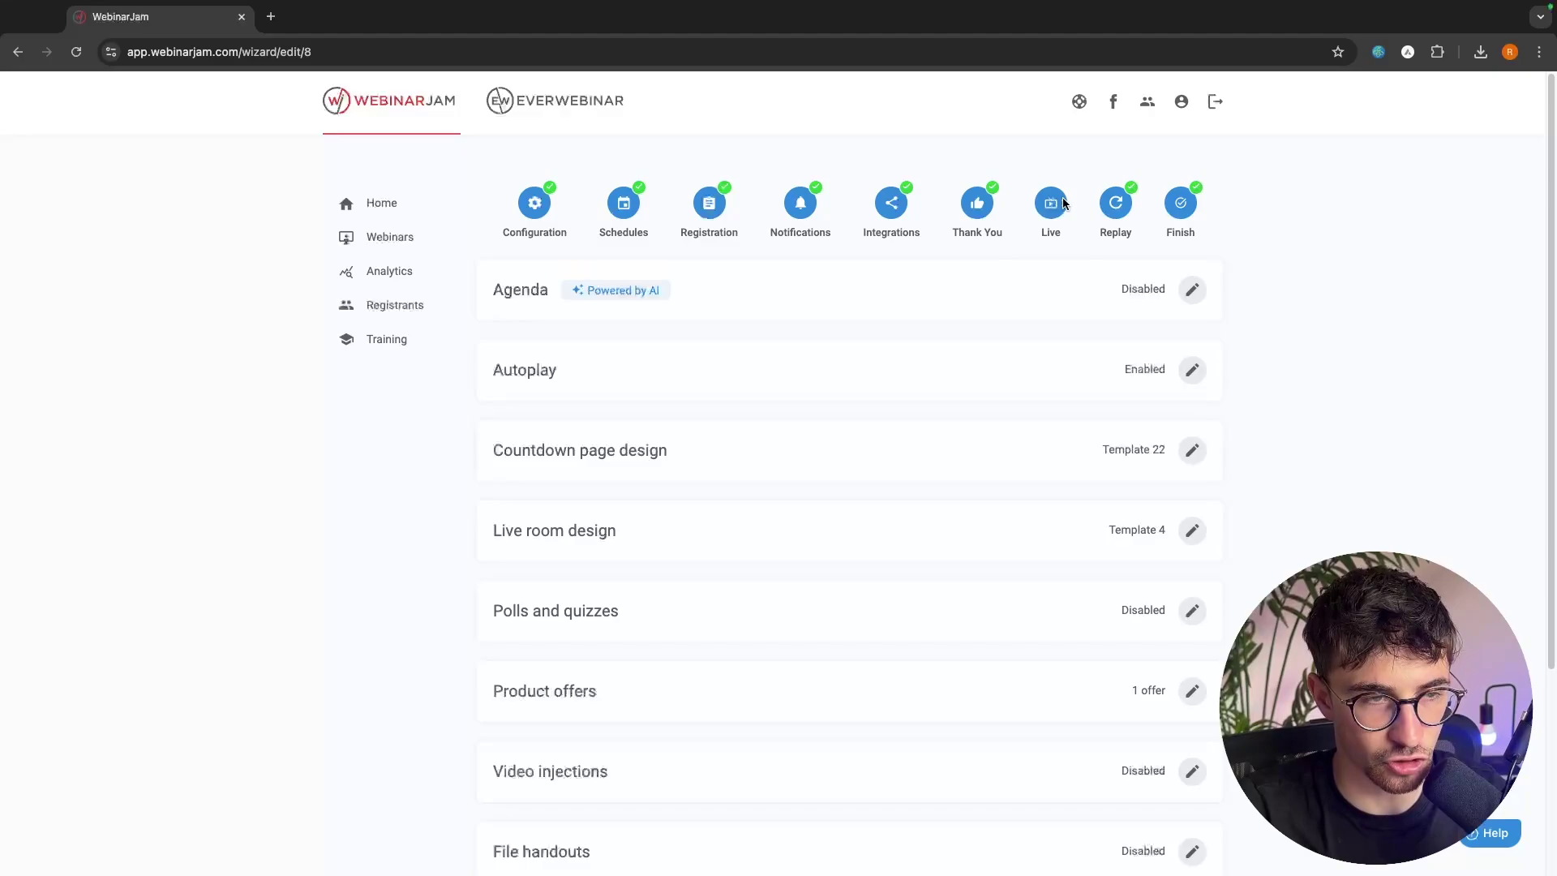
Switch the live room design to Theme 1, save it, and highlight the Product offers setting.
scroll(1365, 268, down, 3)
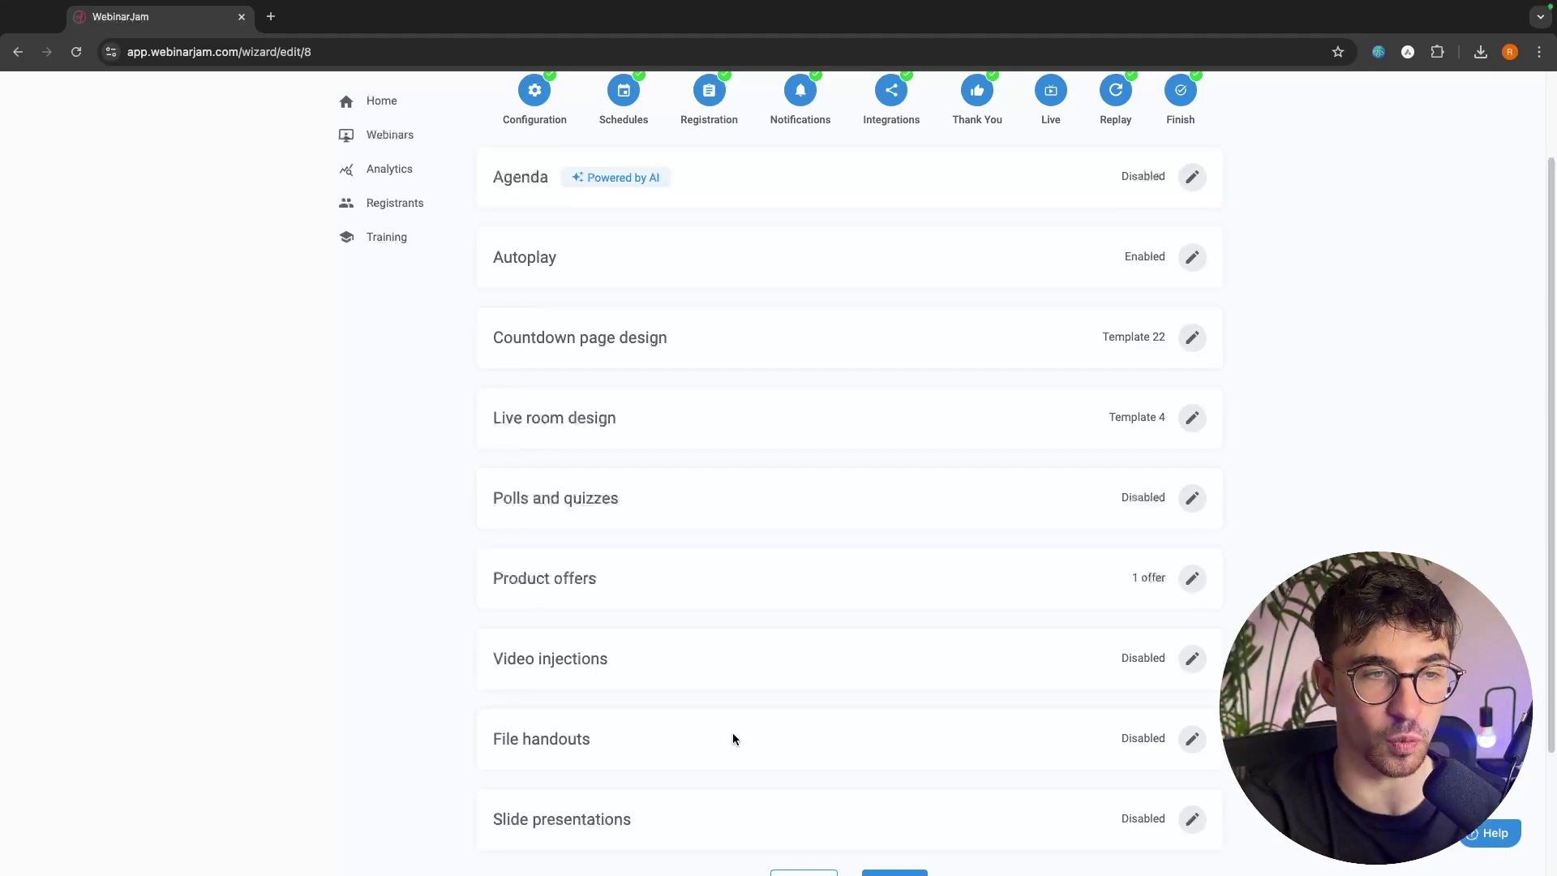
click(1190, 417)
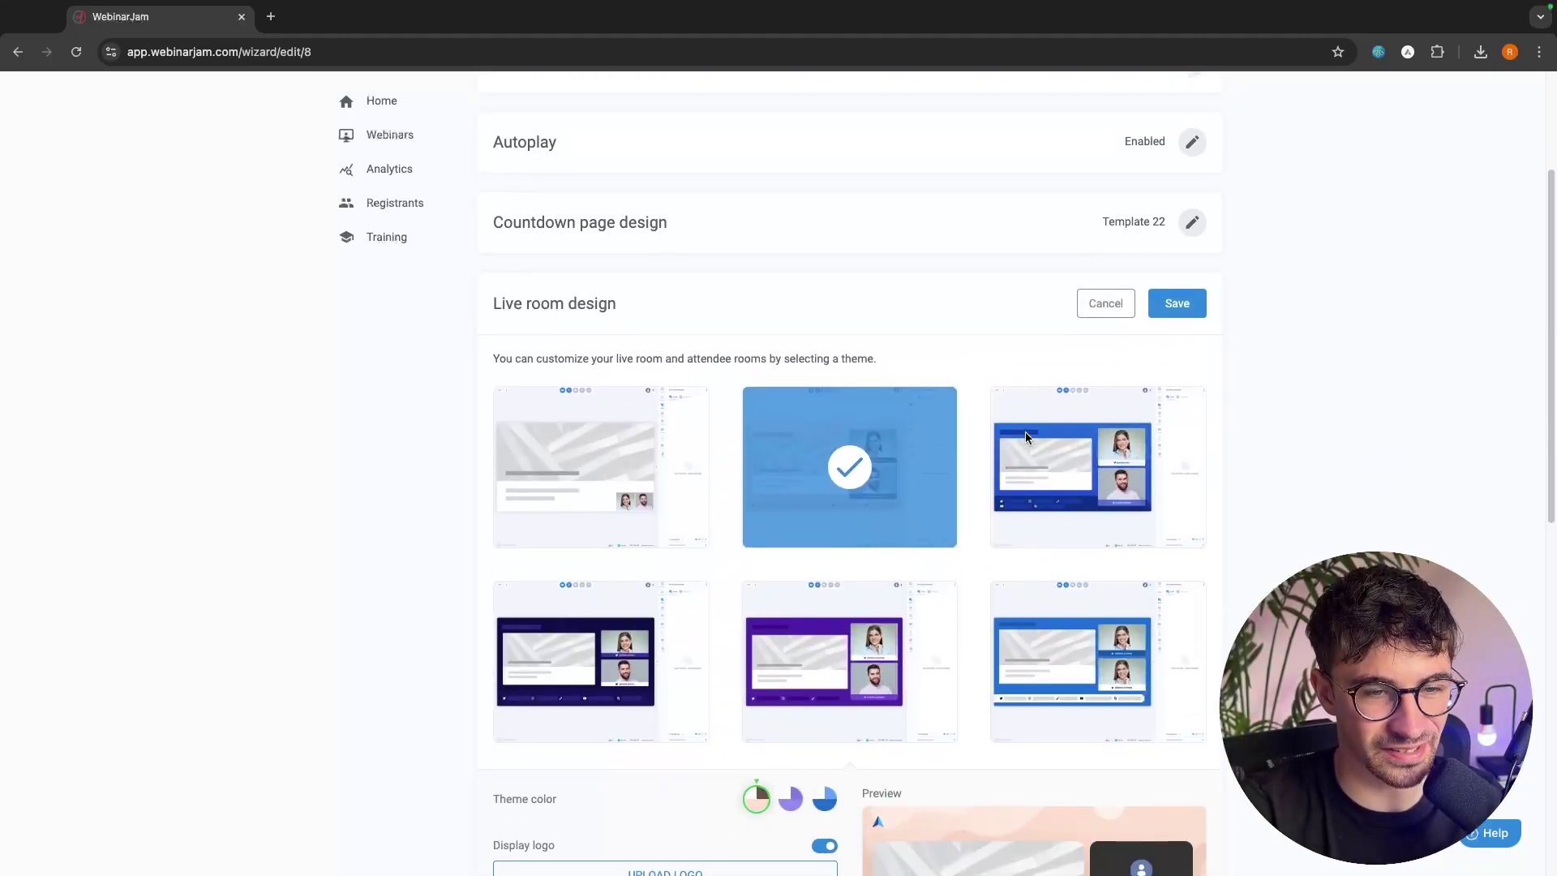
click(601, 260)
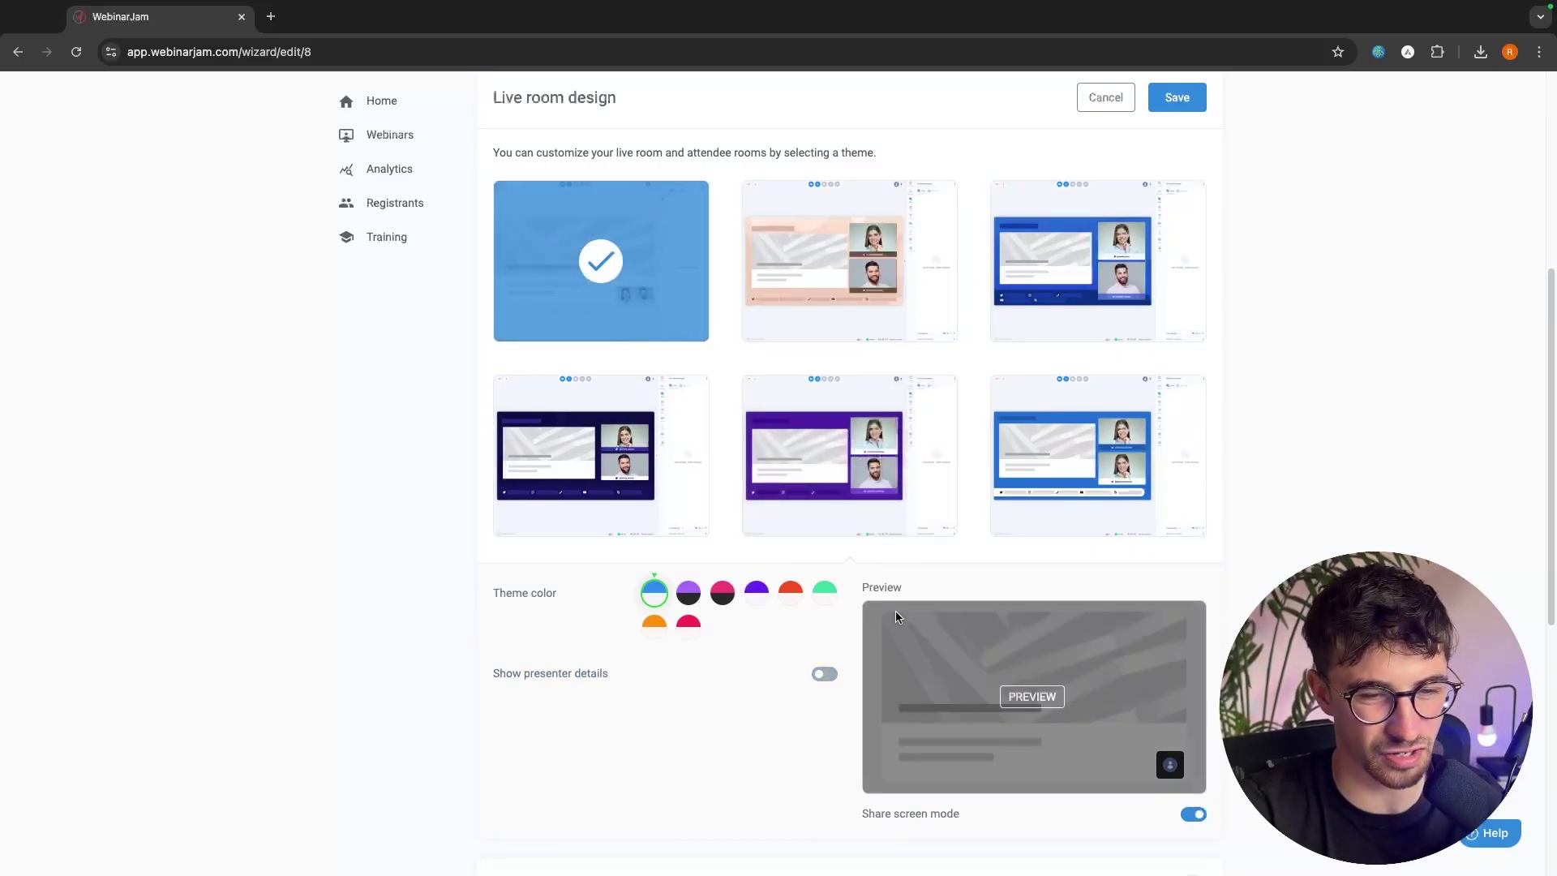
mouse_move(1132, 216)
click(1176, 98)
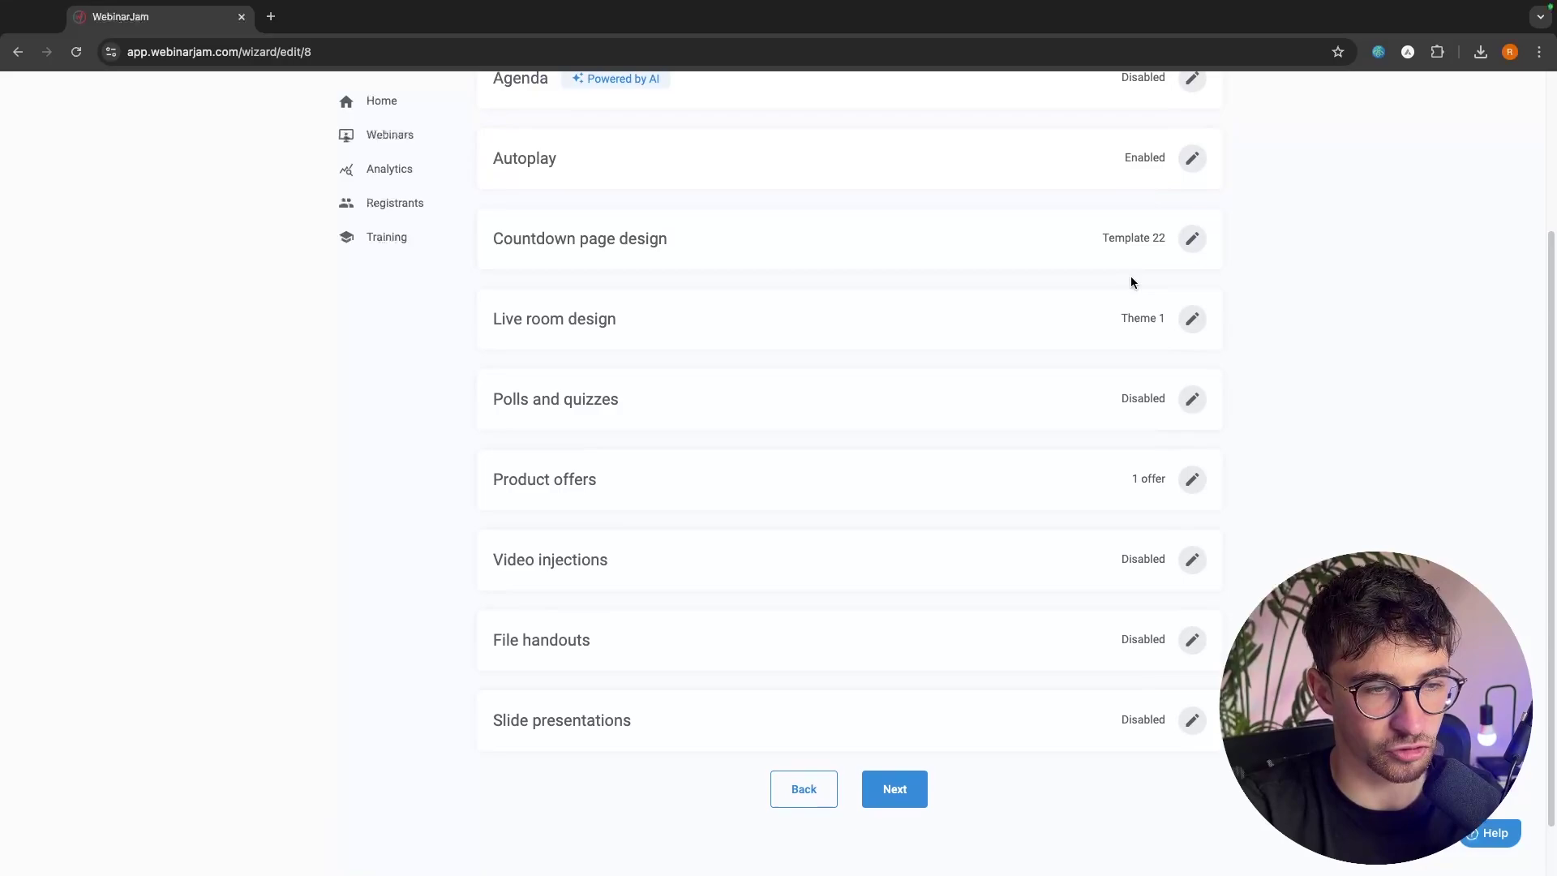
drag(490, 458, 598, 458)
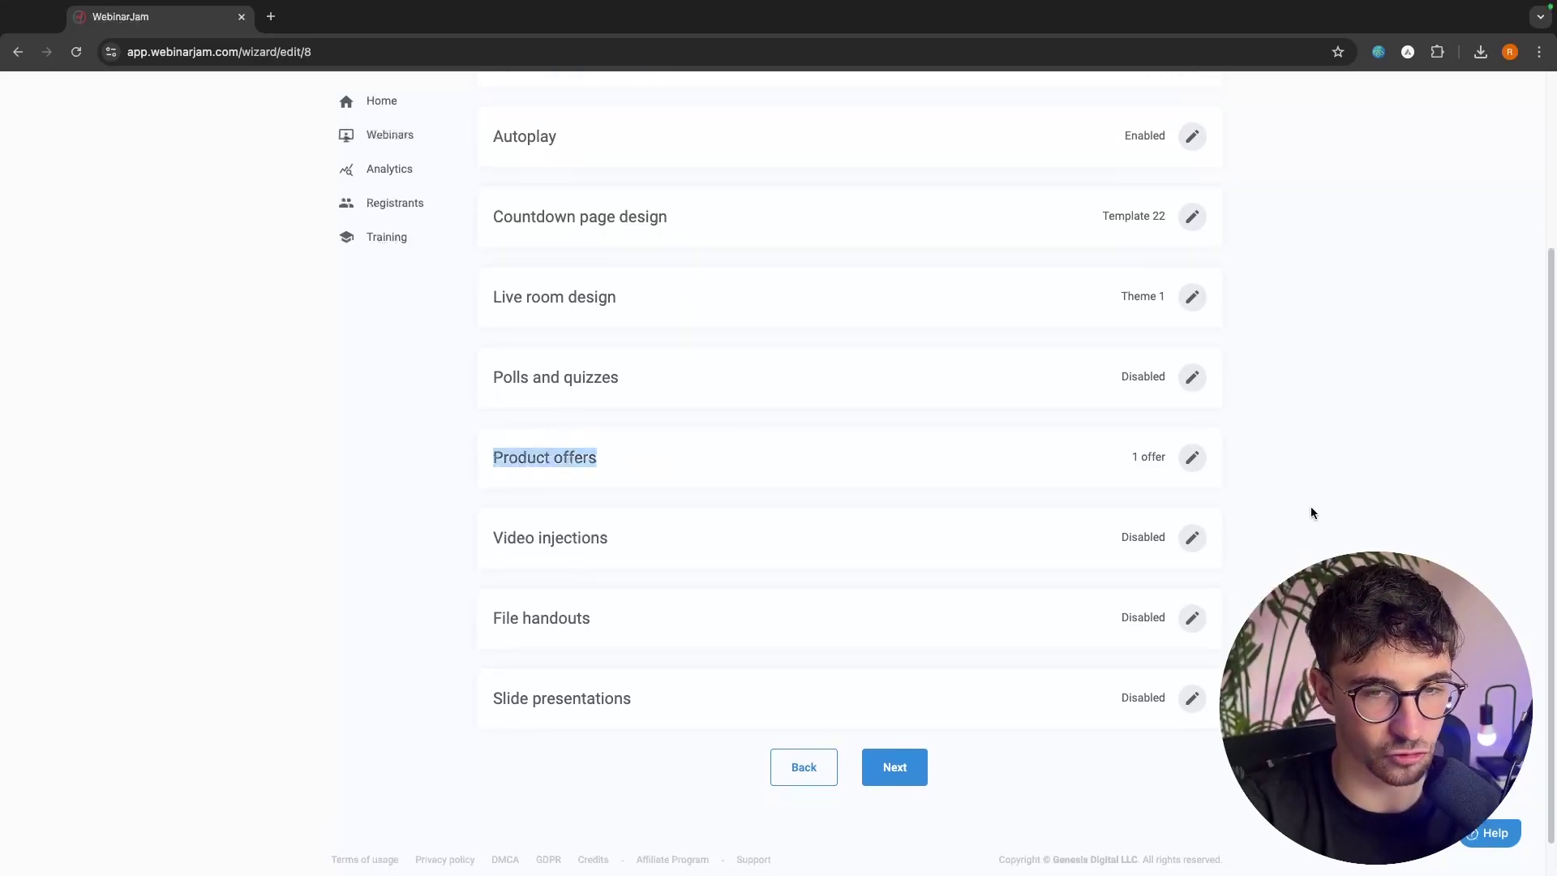
Expand the Product offers editor to reveal the Marketing Secrets offer.
click(1192, 457)
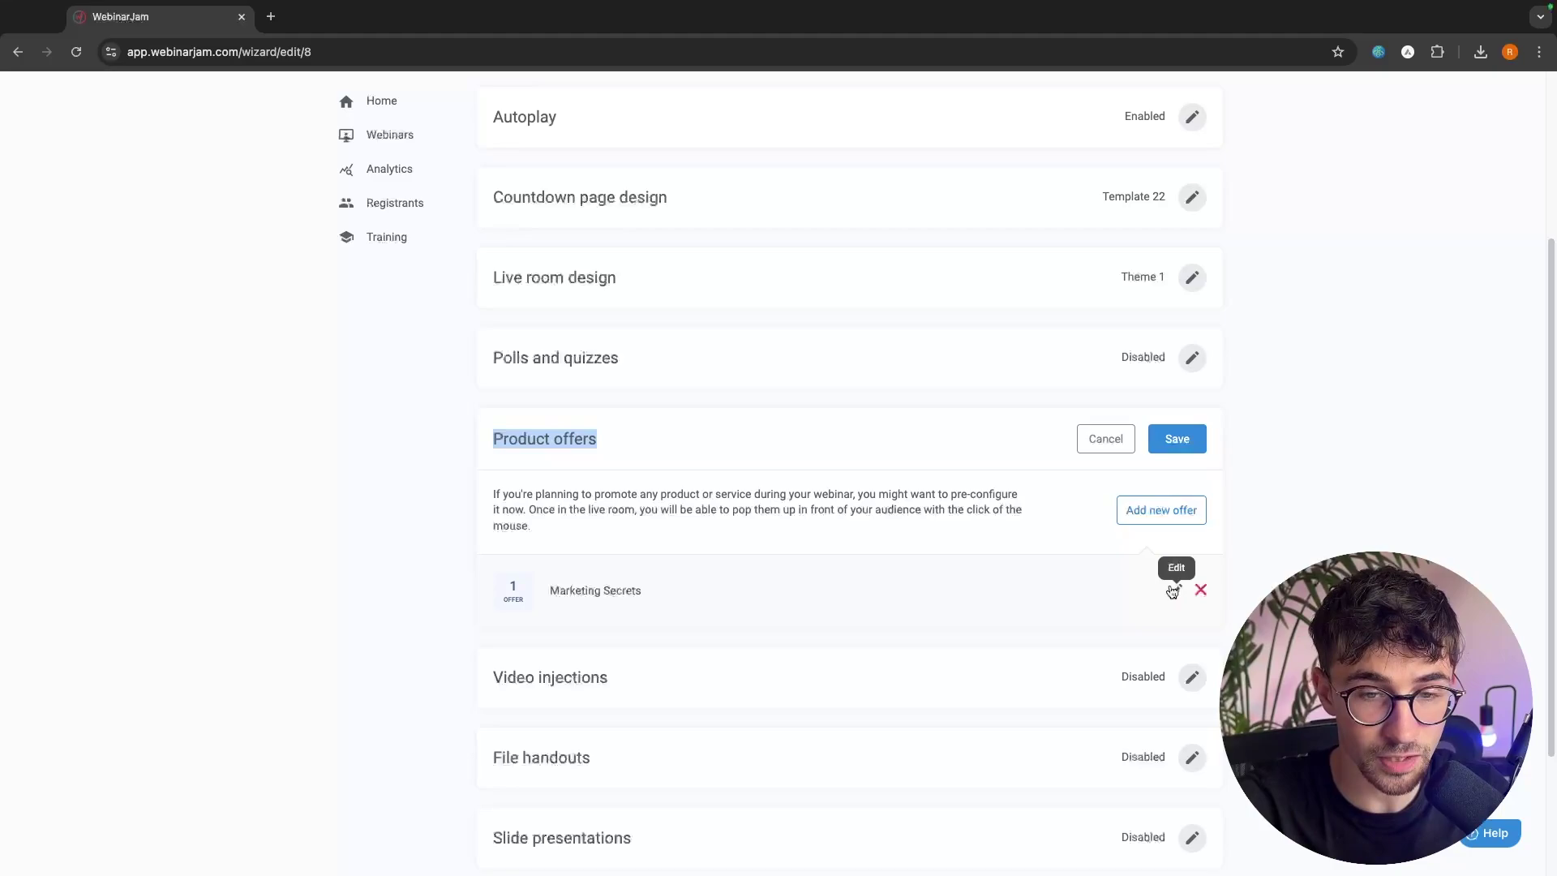
Open and save the Marketing Secrets offer, then save the Product offers section with 1 offer.
click(538, 439)
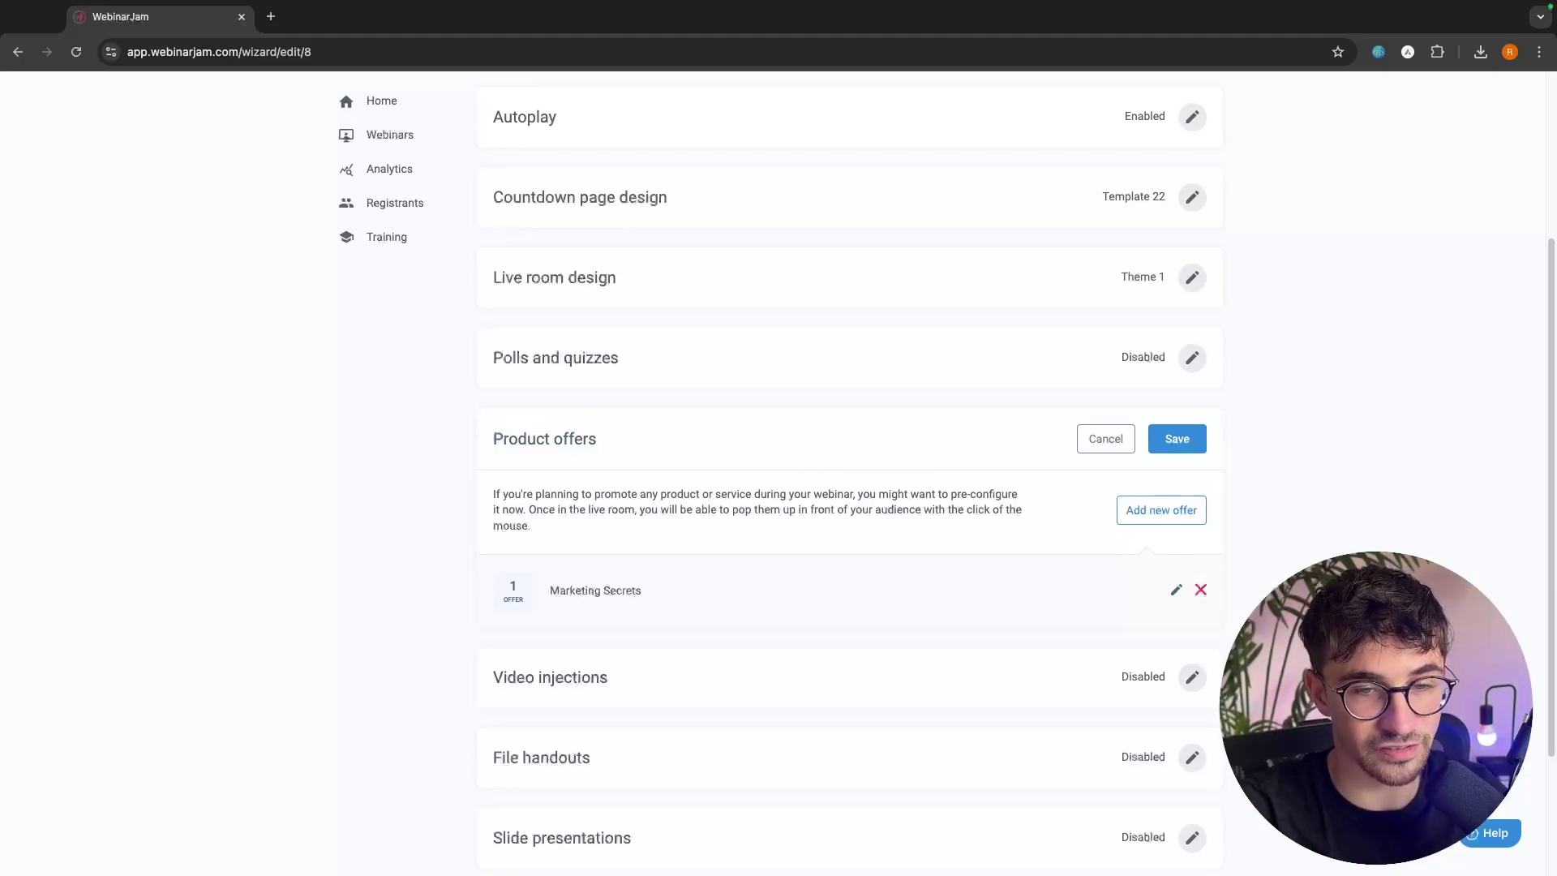
click(1175, 589)
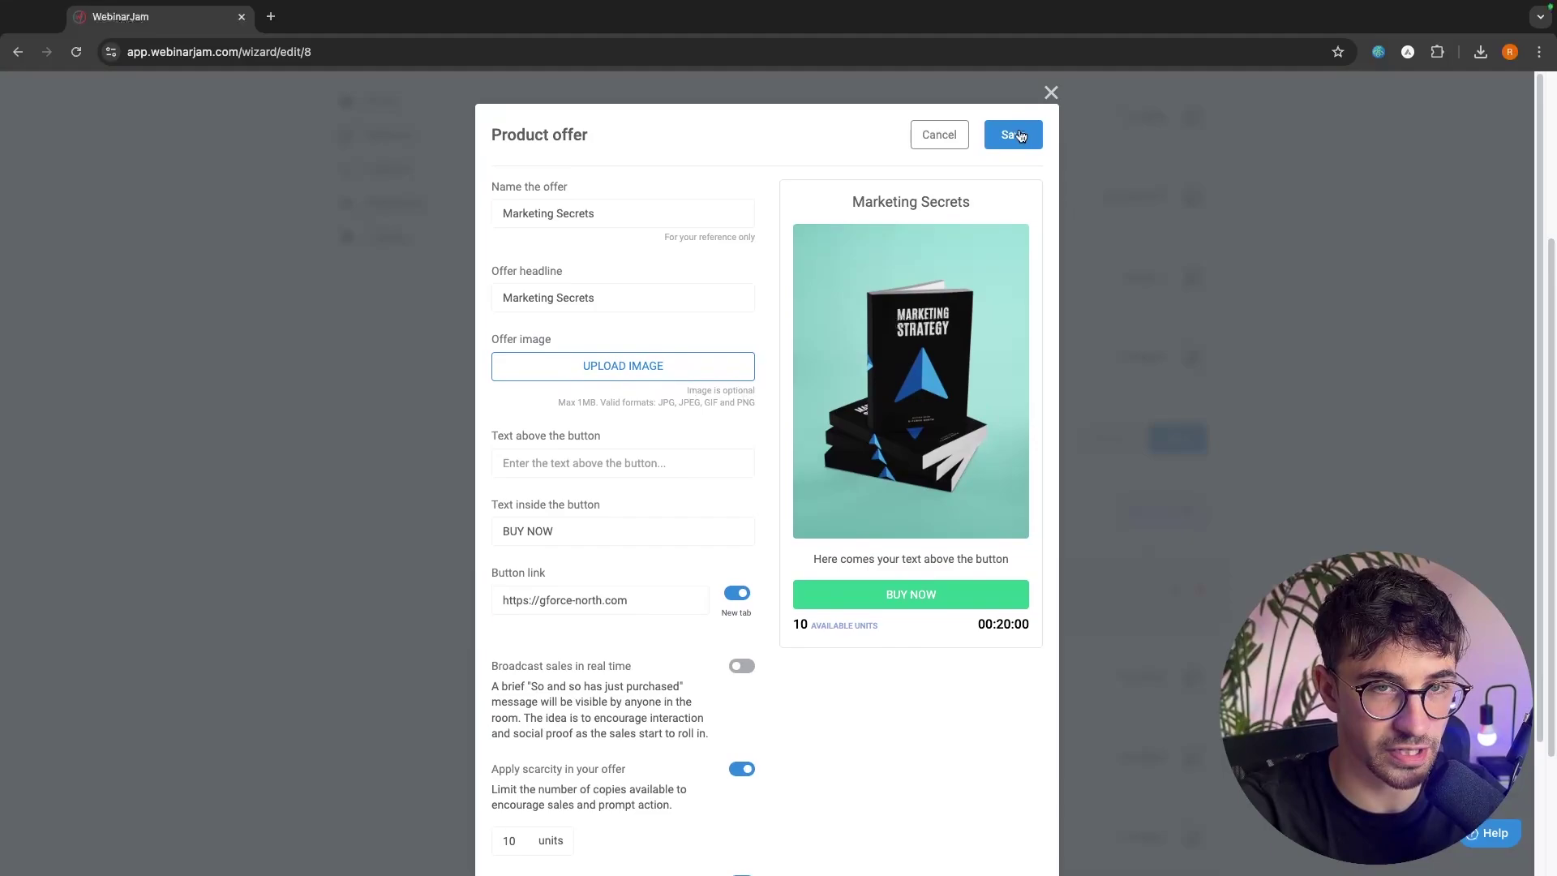
click(1020, 135)
scroll(1131, 381, up, 1)
click(1198, 485)
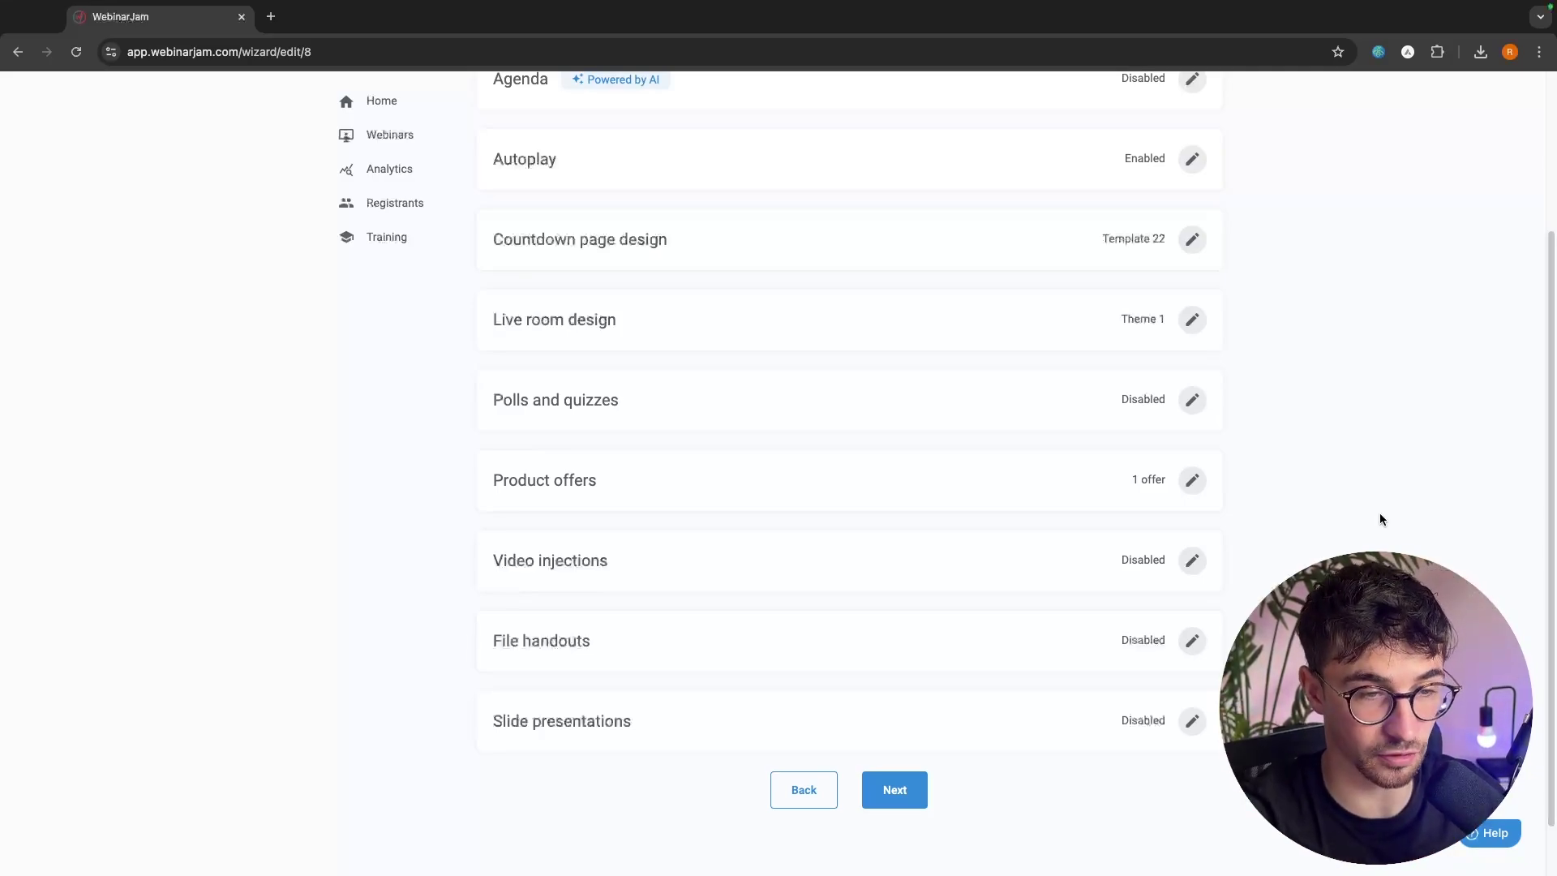
Start a test run of the Monday 23rd Sep webinar and show its presenter links.
click(389, 135)
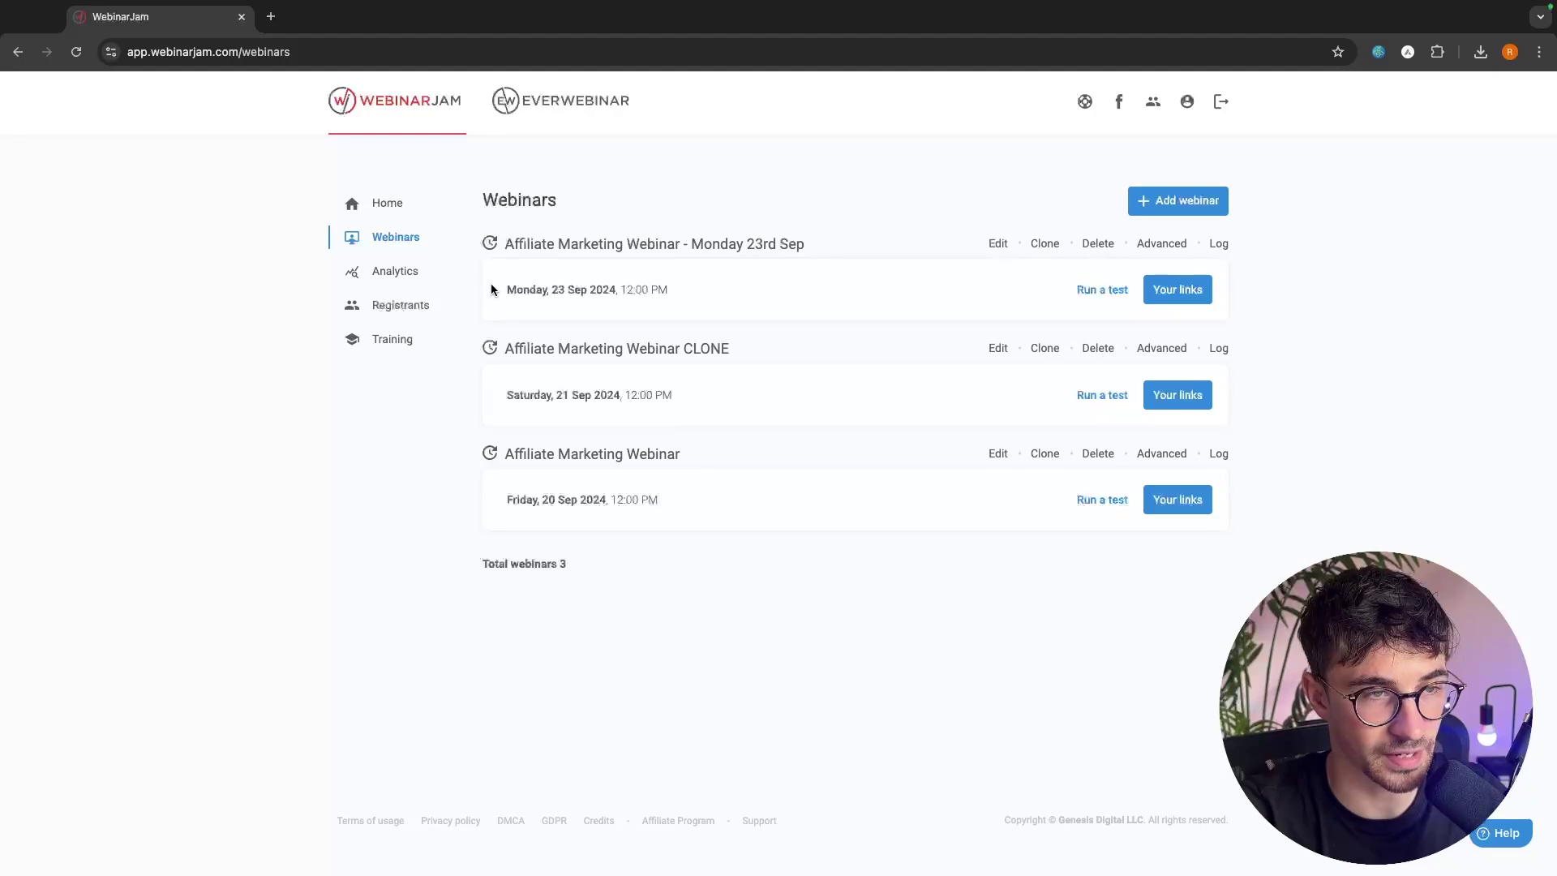
drag(492, 290, 844, 292)
click(660, 254)
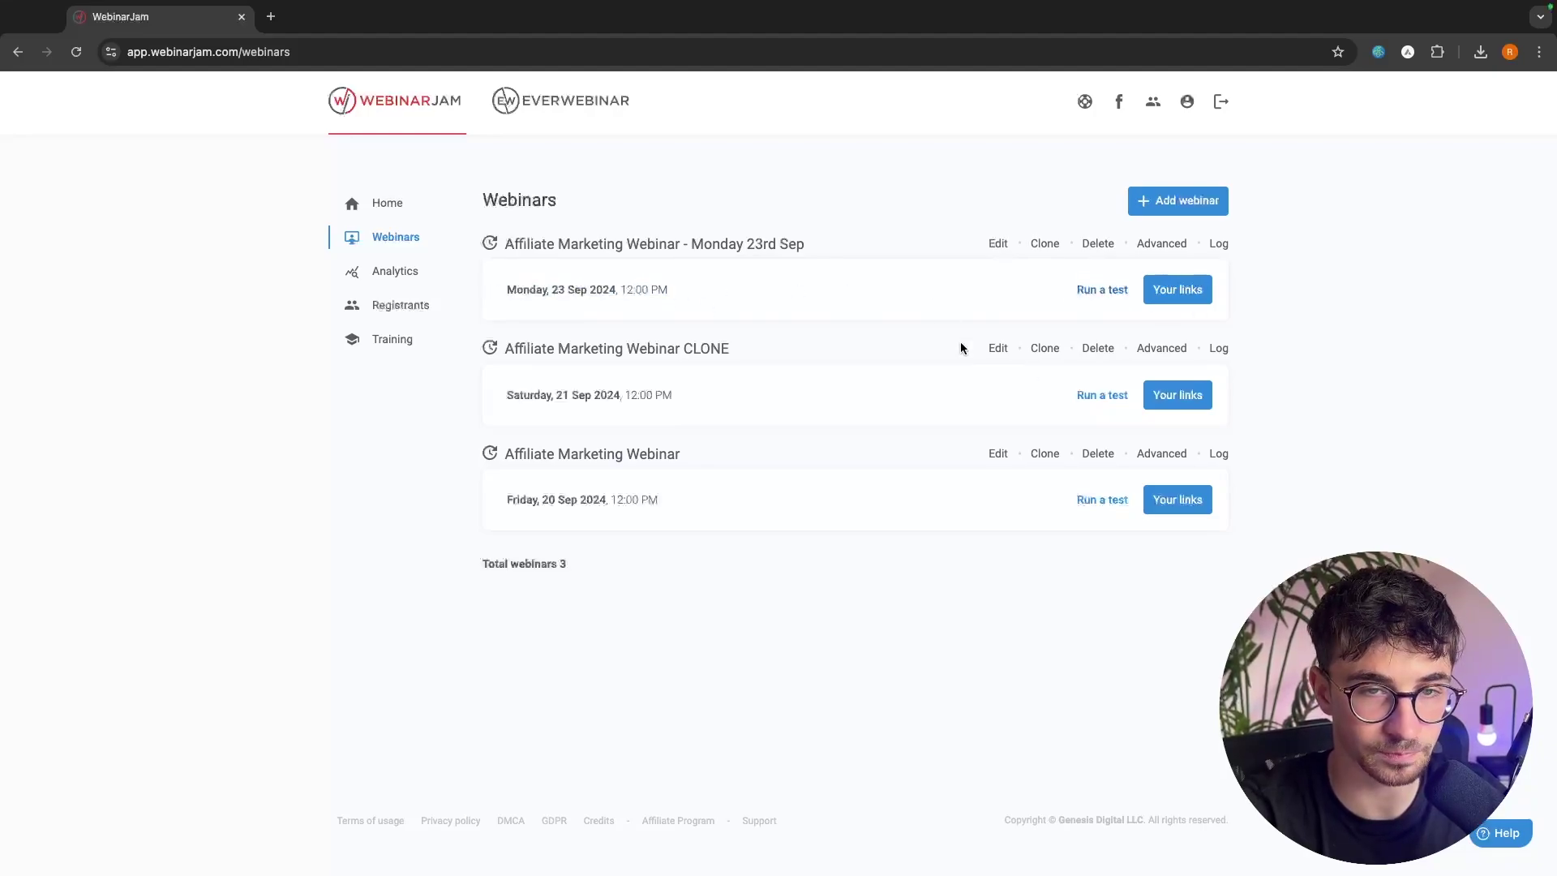
click(1112, 290)
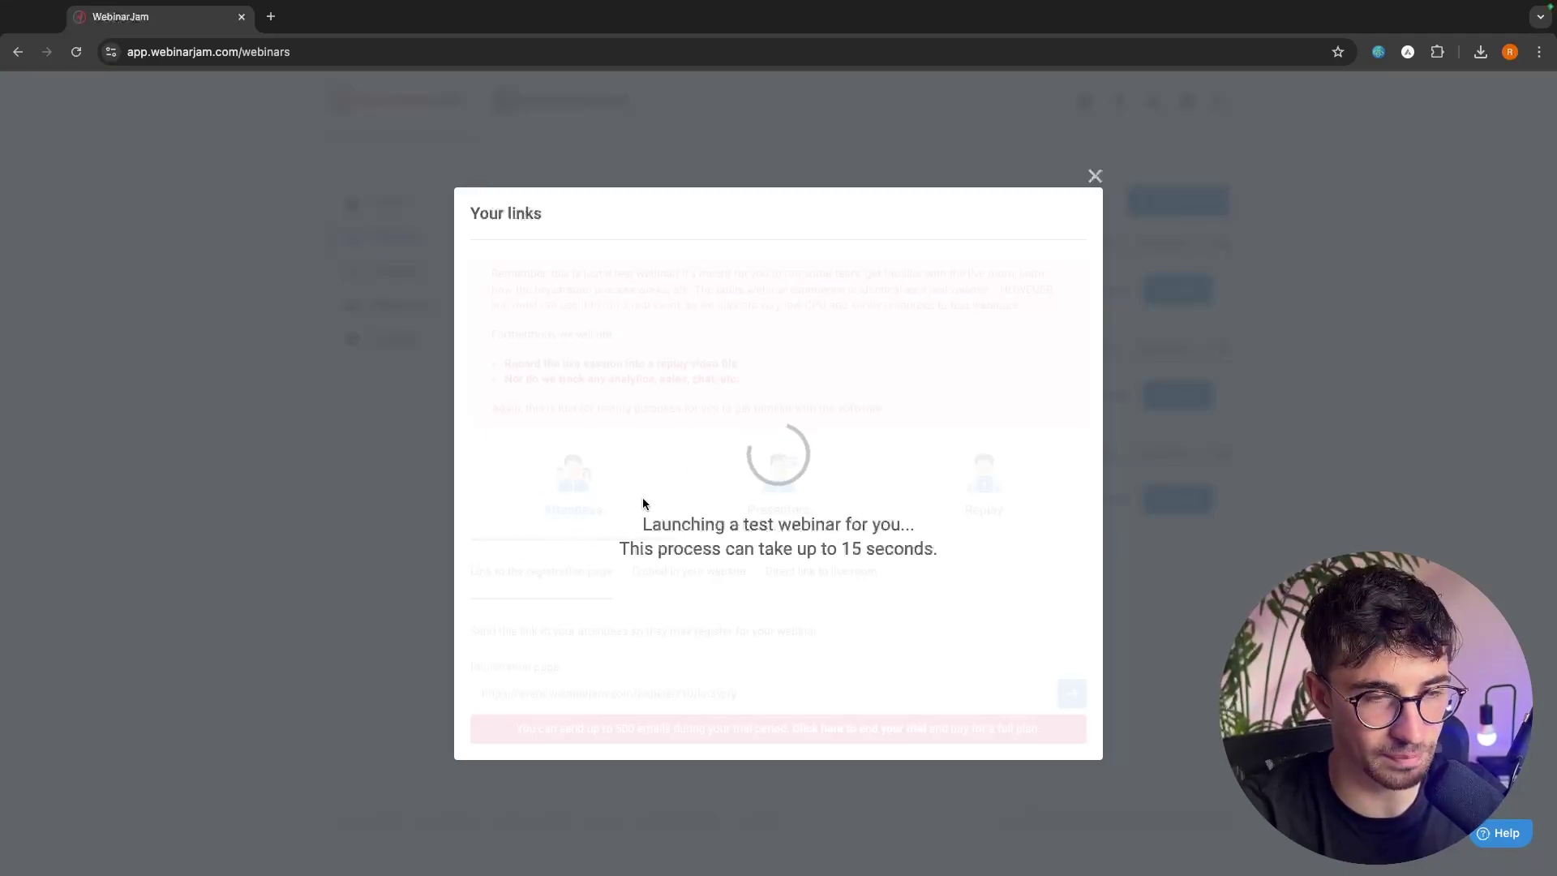
click(766, 498)
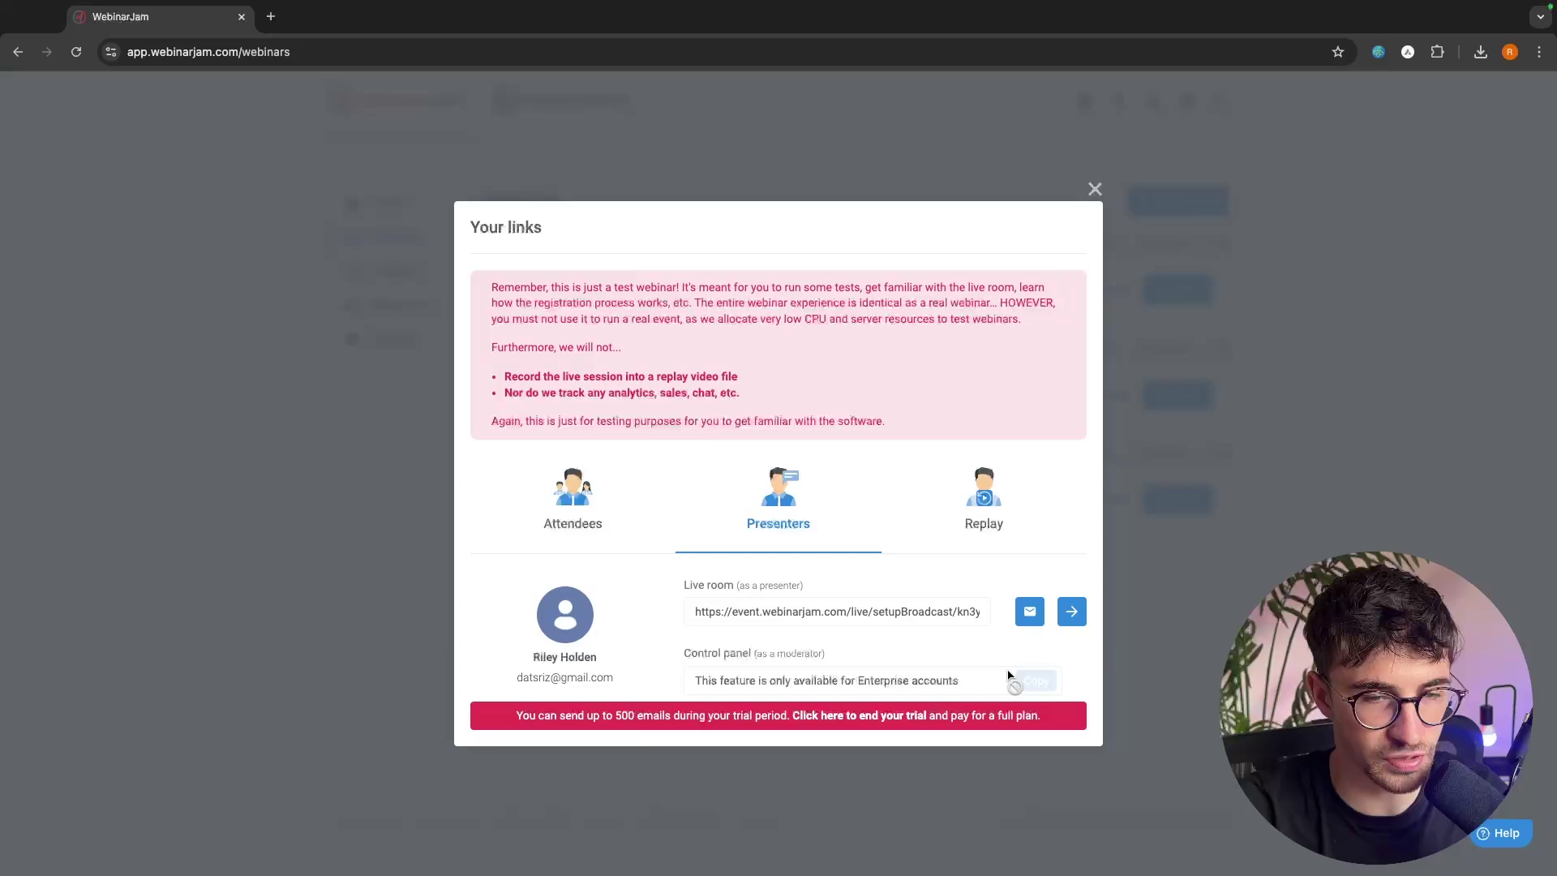
Open the copied presenter Live room link in a new tab and continue past the checklist.
click(964, 611)
click(270, 16)
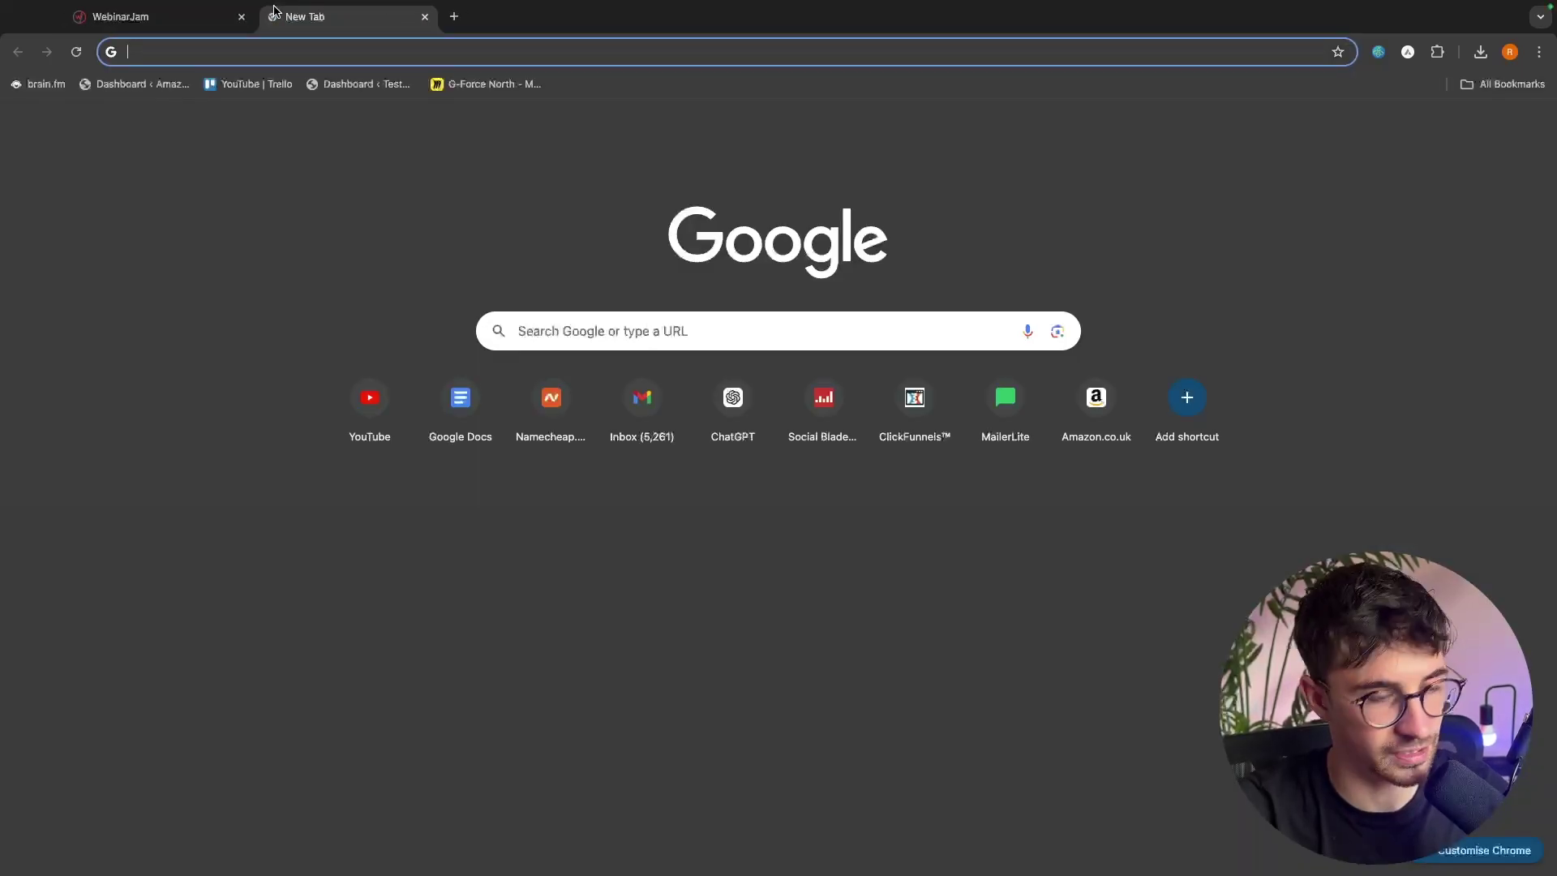
key(ctrl+v)
key(Return)
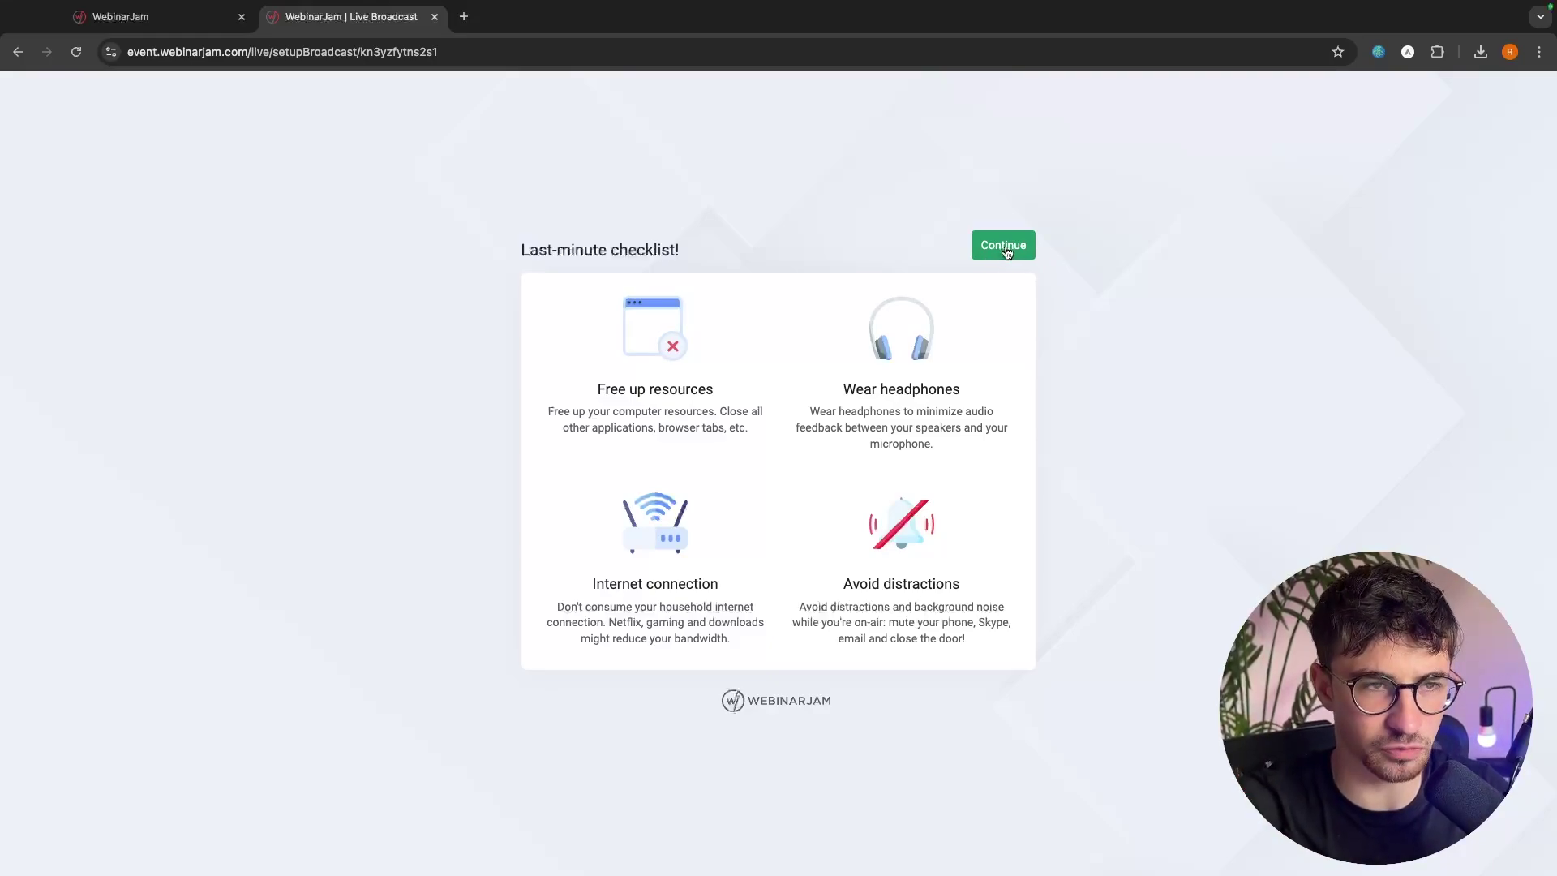
click(1004, 246)
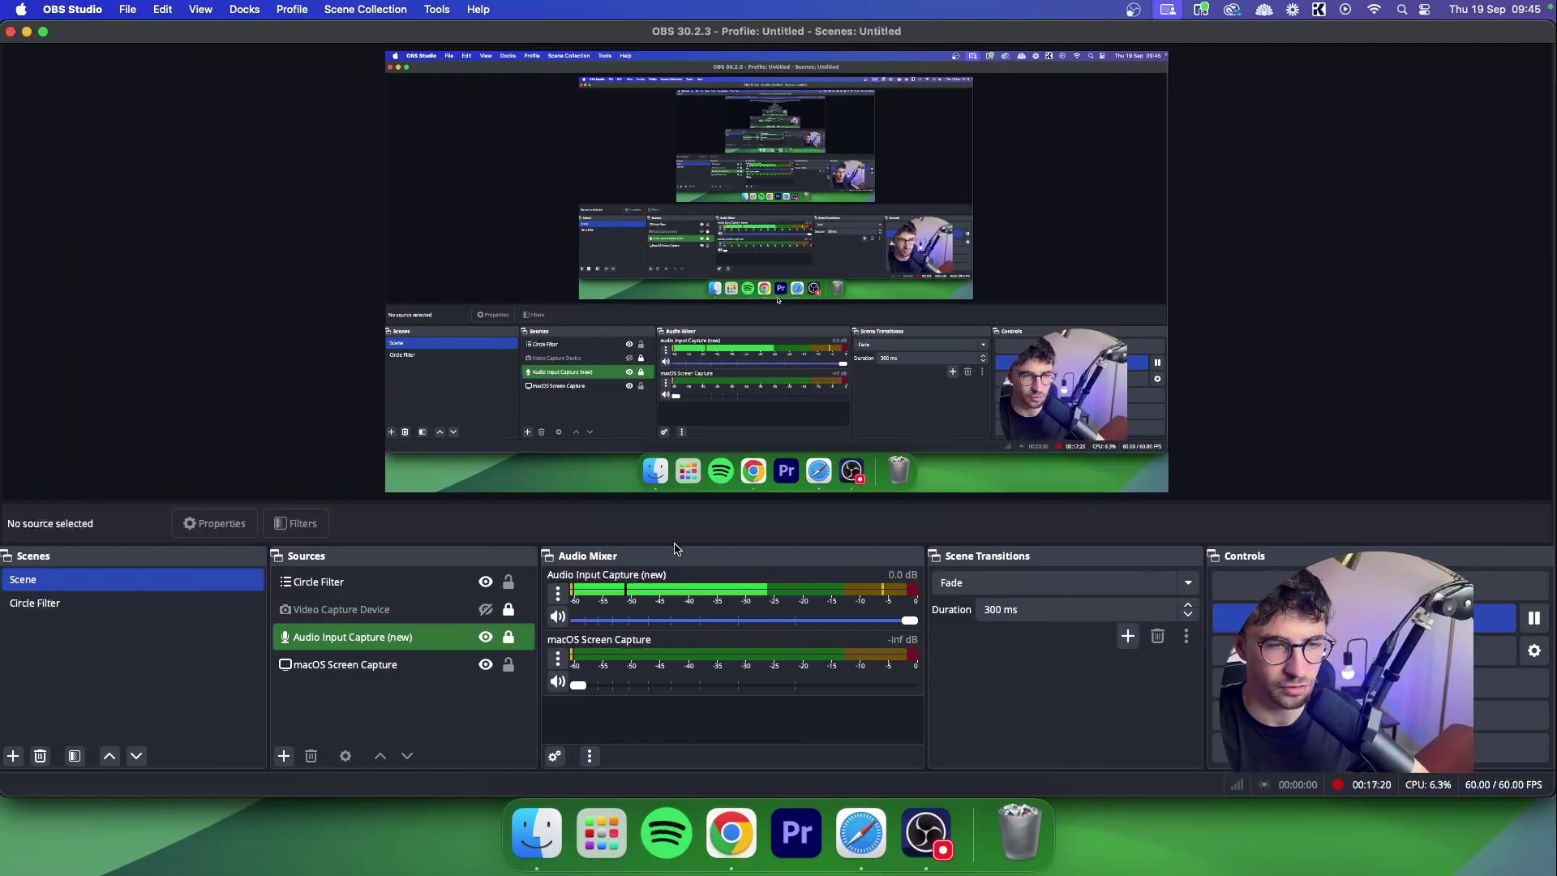
Hide the Circle Filter source in OBS Studio's Sources panel.
click(486, 581)
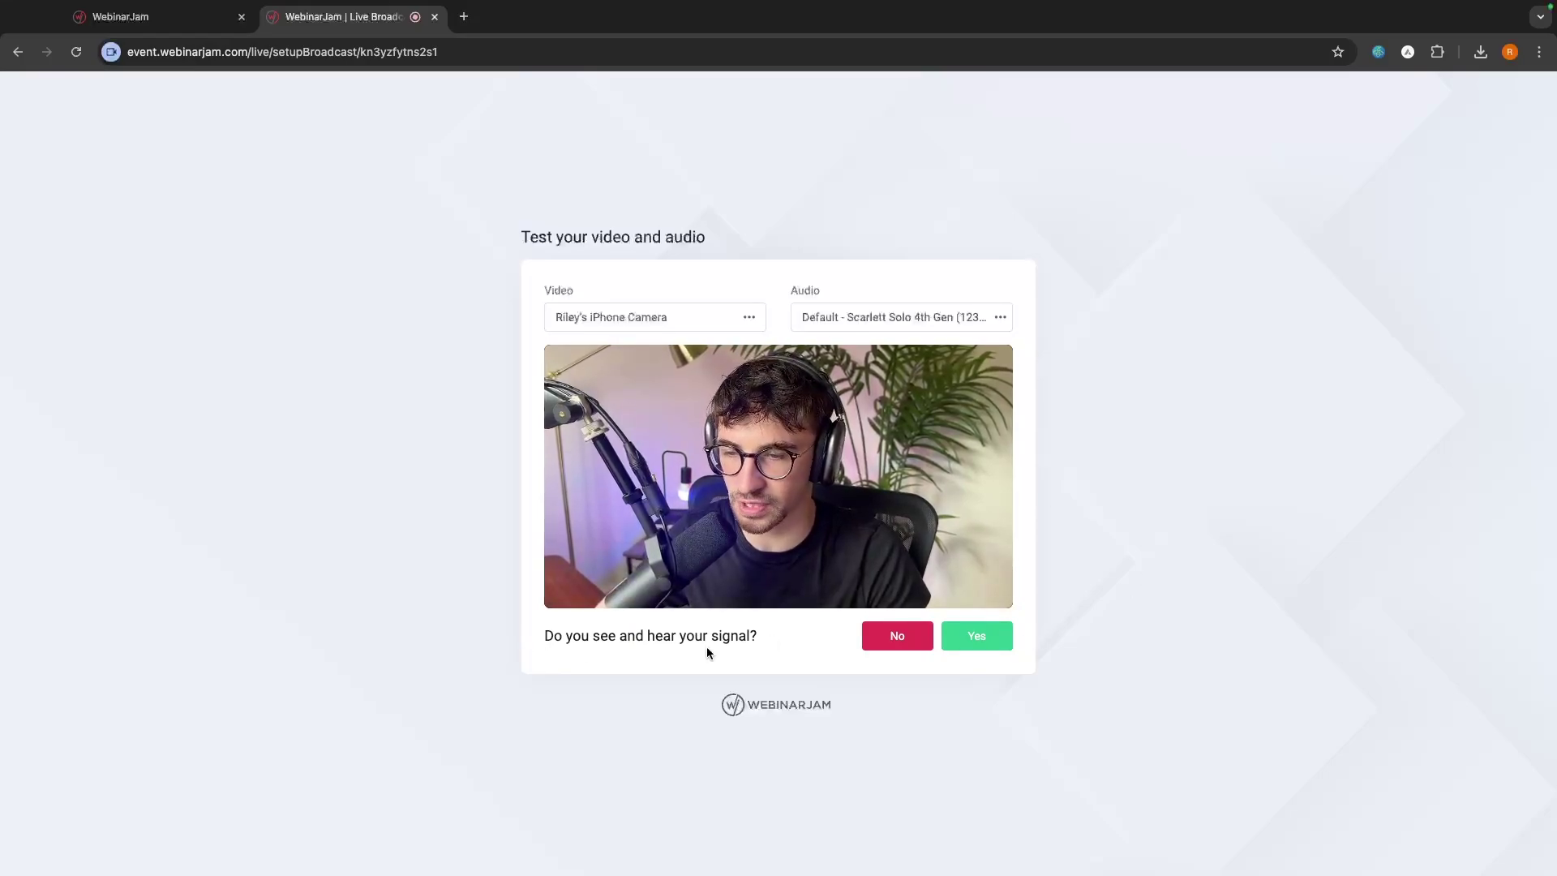
Confirm the camera and audio test, skip the welcome tour, and show the Offers panel.
click(976, 636)
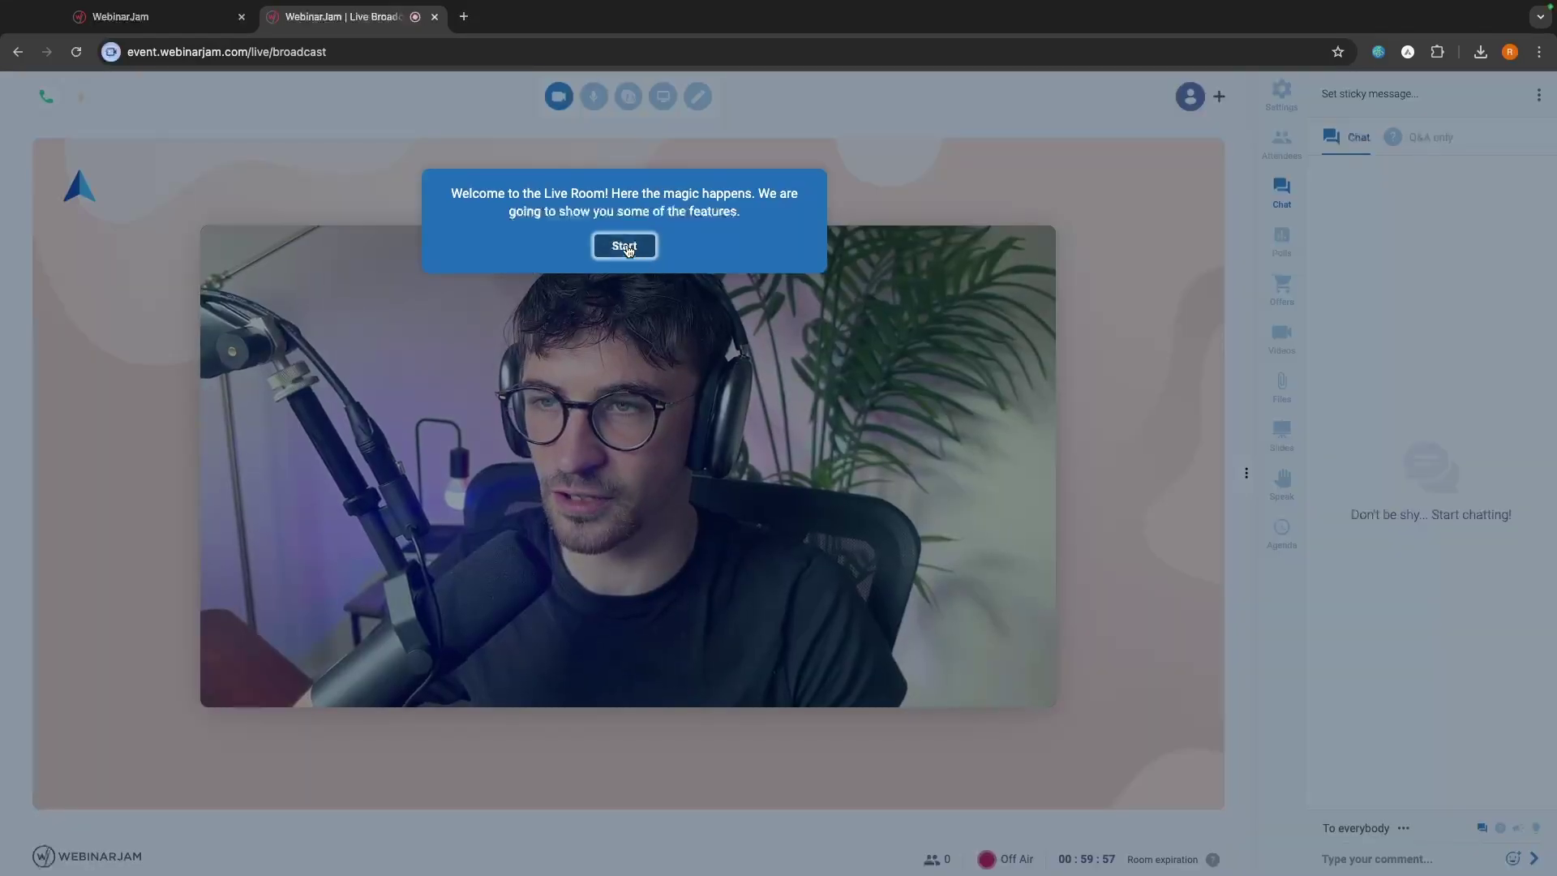
click(625, 246)
click(701, 209)
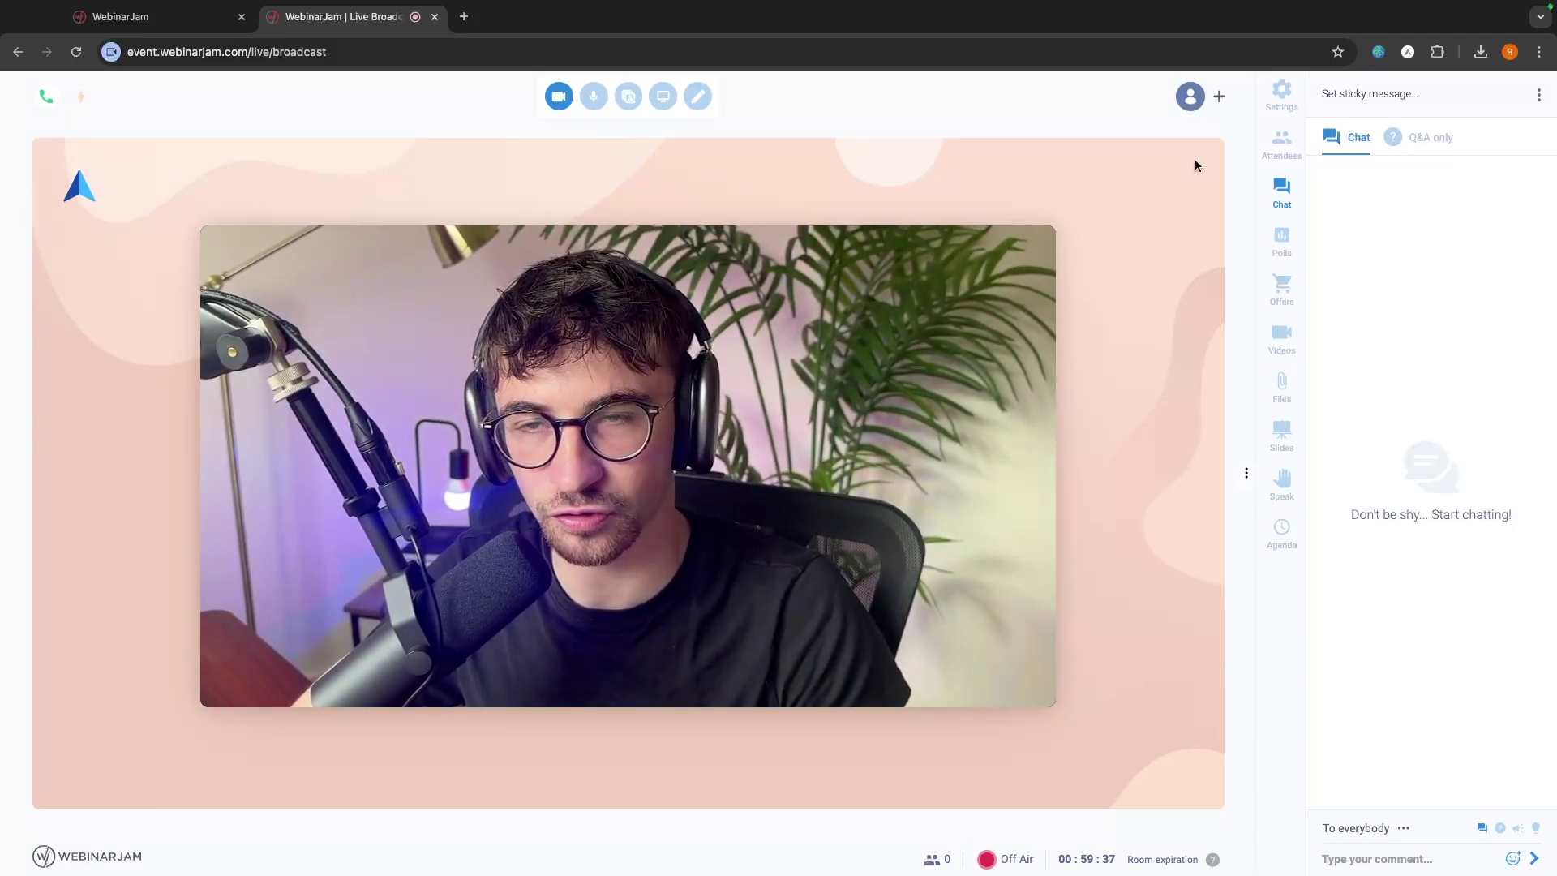
click(1282, 288)
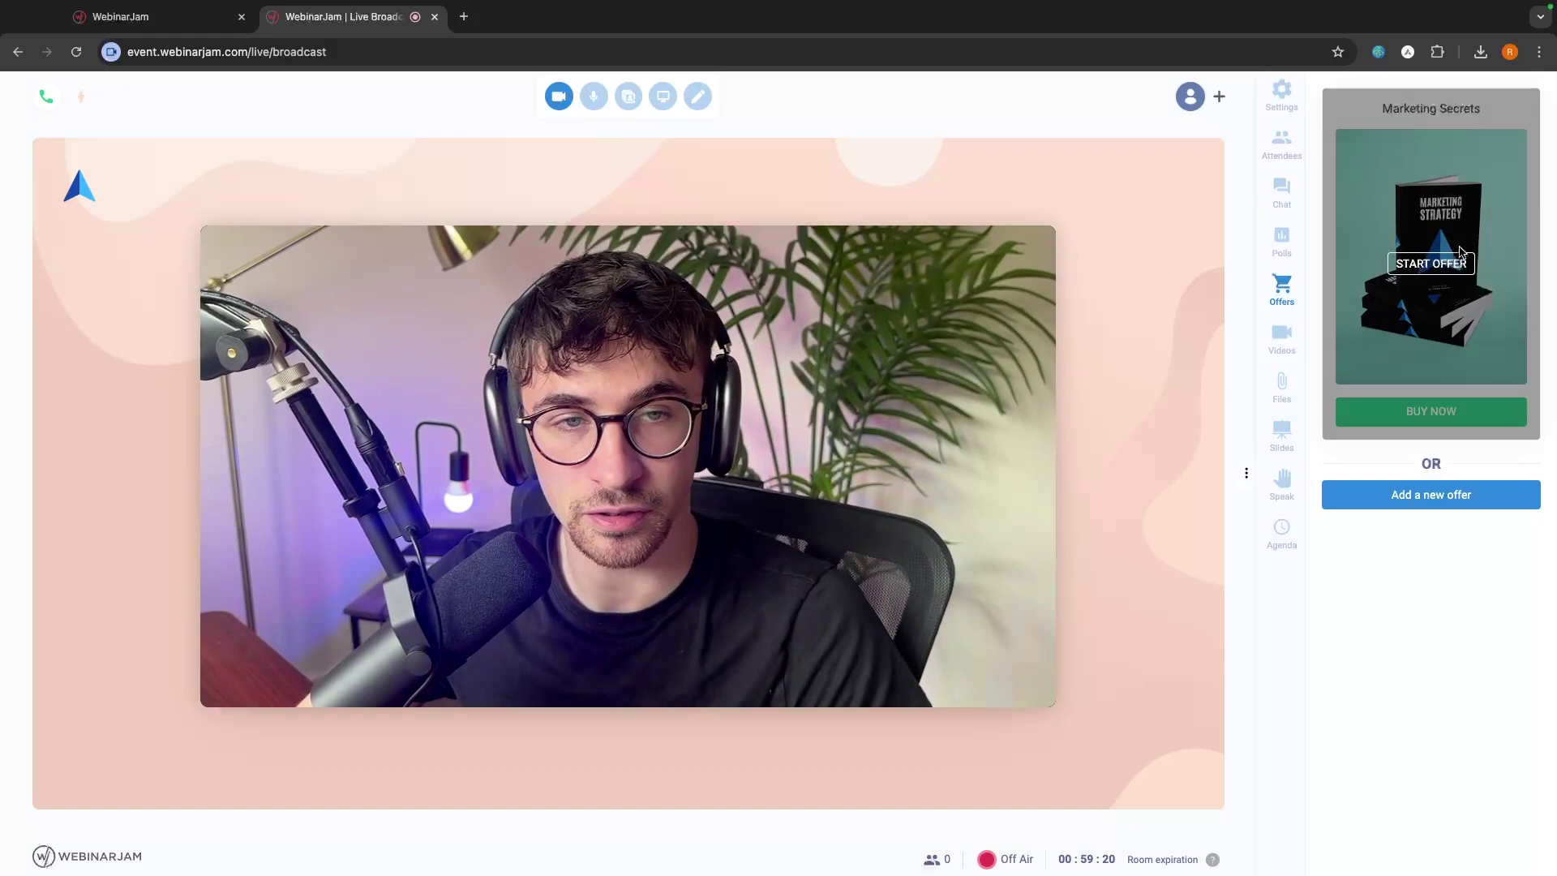
Start, preview and publish the Marketing Secrets offer, then bring the chat panel back.
click(1436, 258)
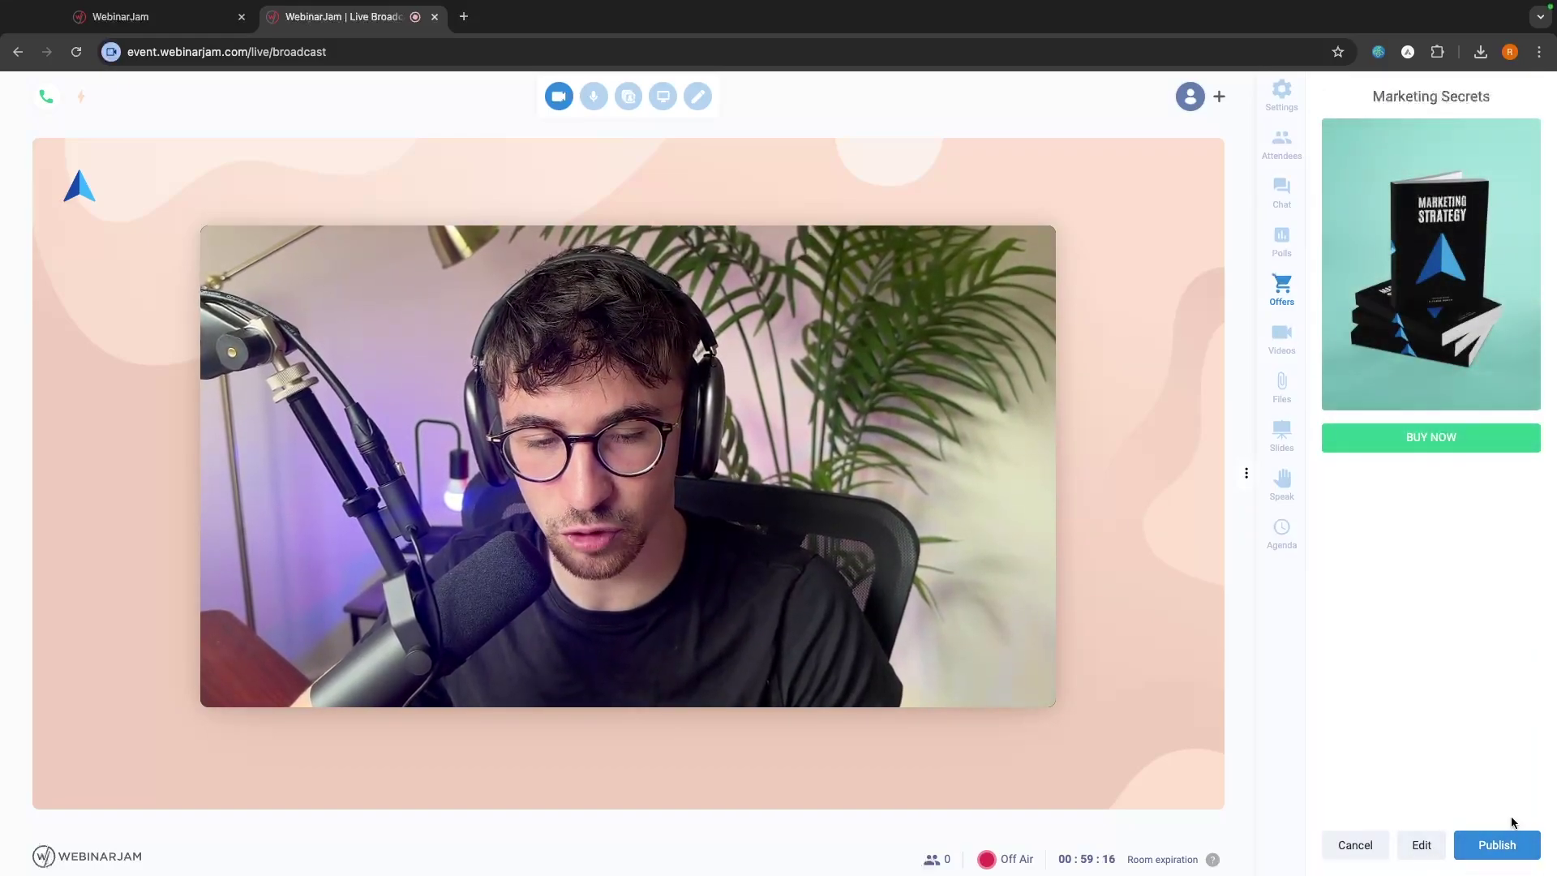
click(1434, 844)
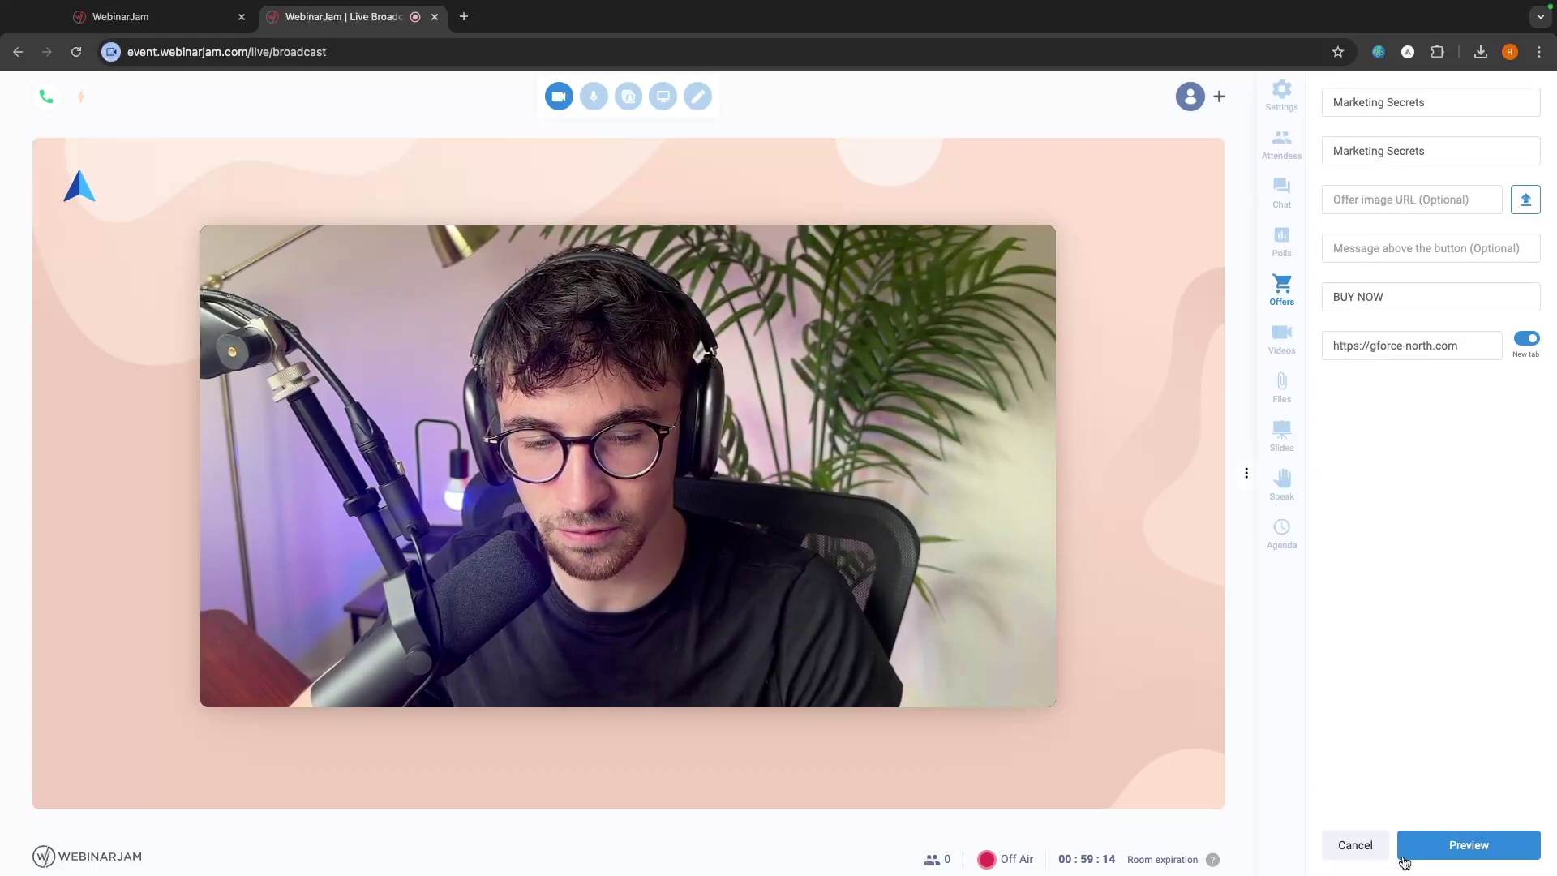
click(1404, 859)
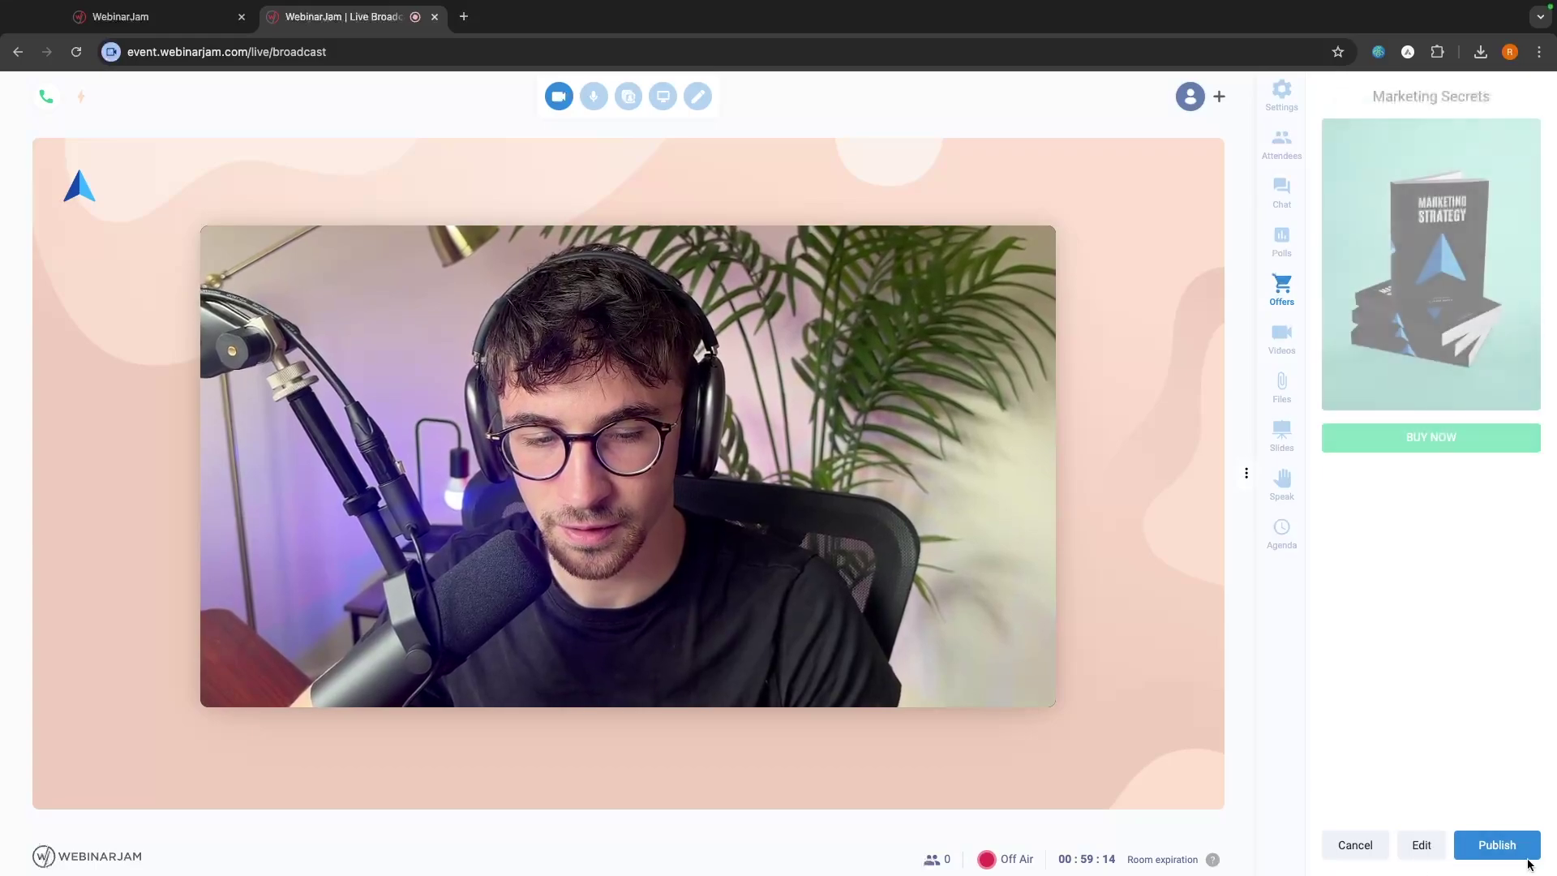
click(1475, 843)
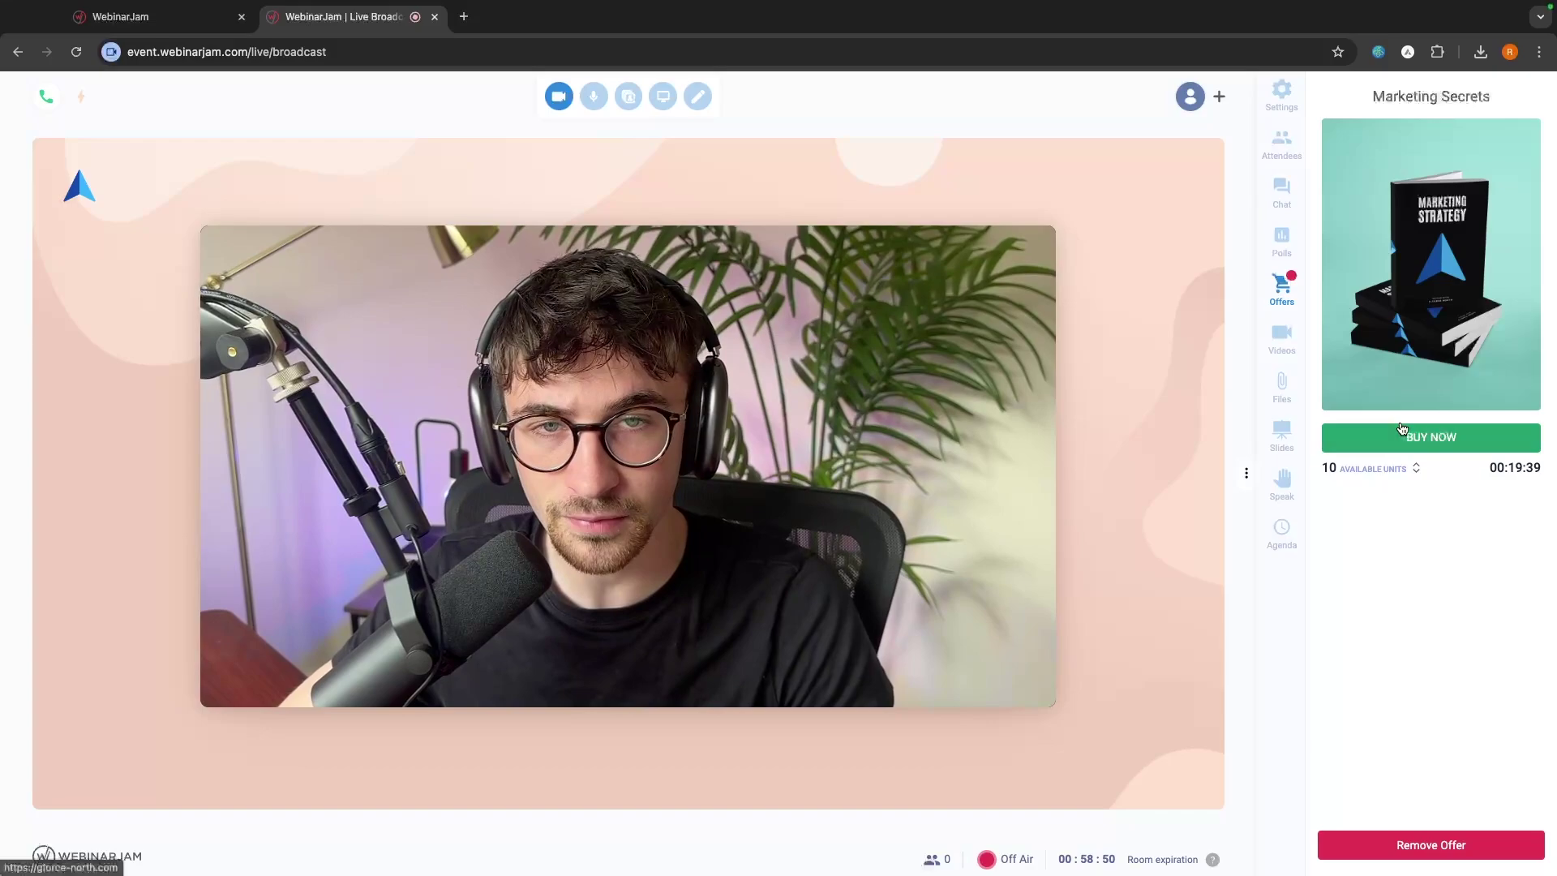
click(1293, 197)
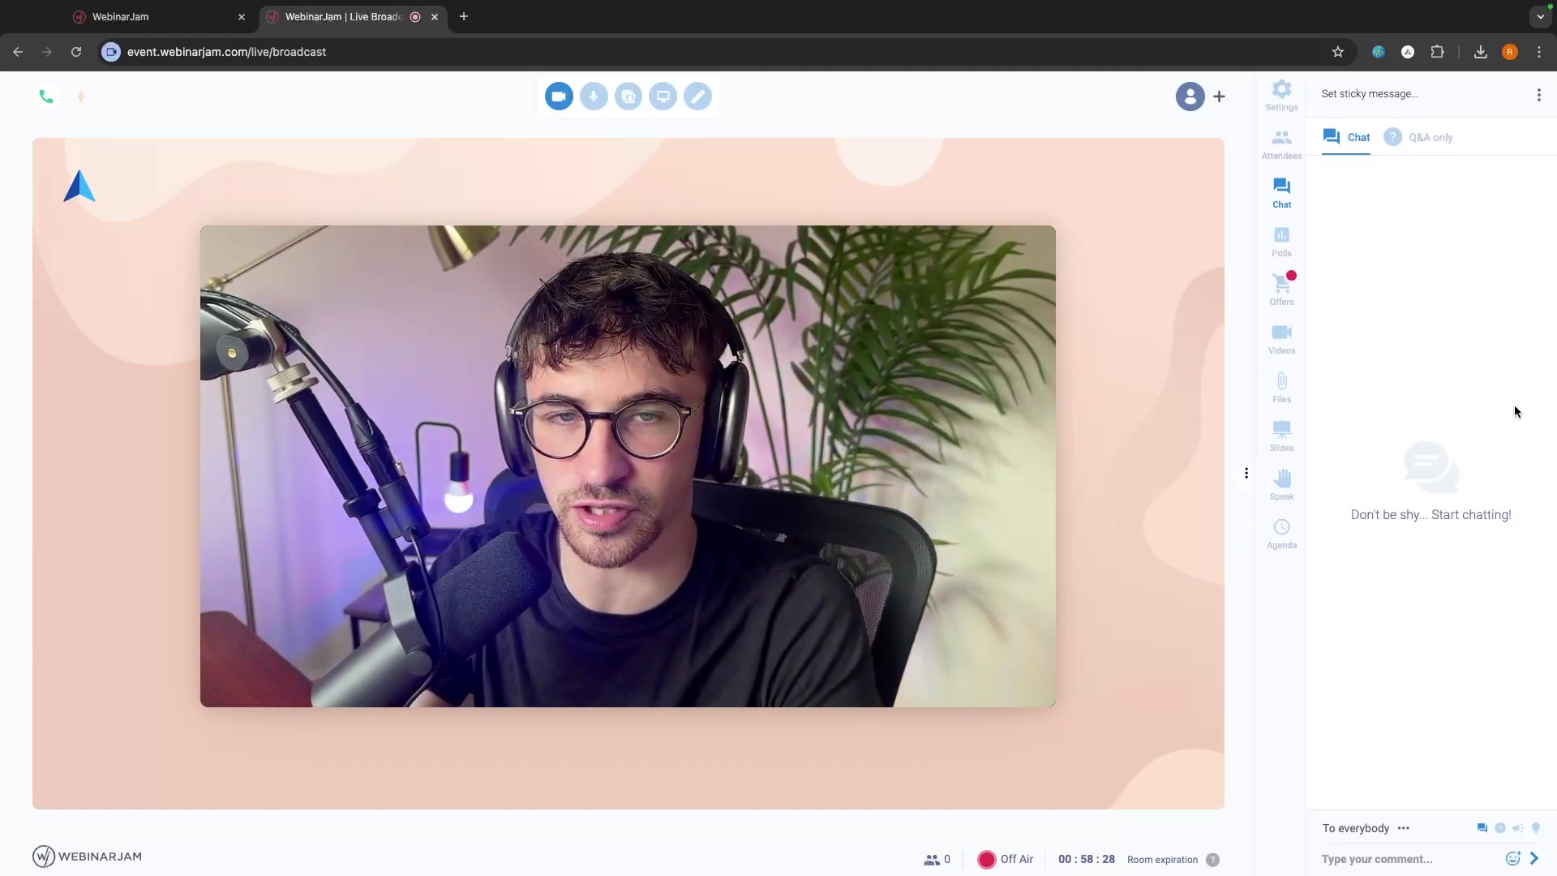
Create, preview and publish the subscribe poll with Yes and No options, then view Videos.
click(1283, 248)
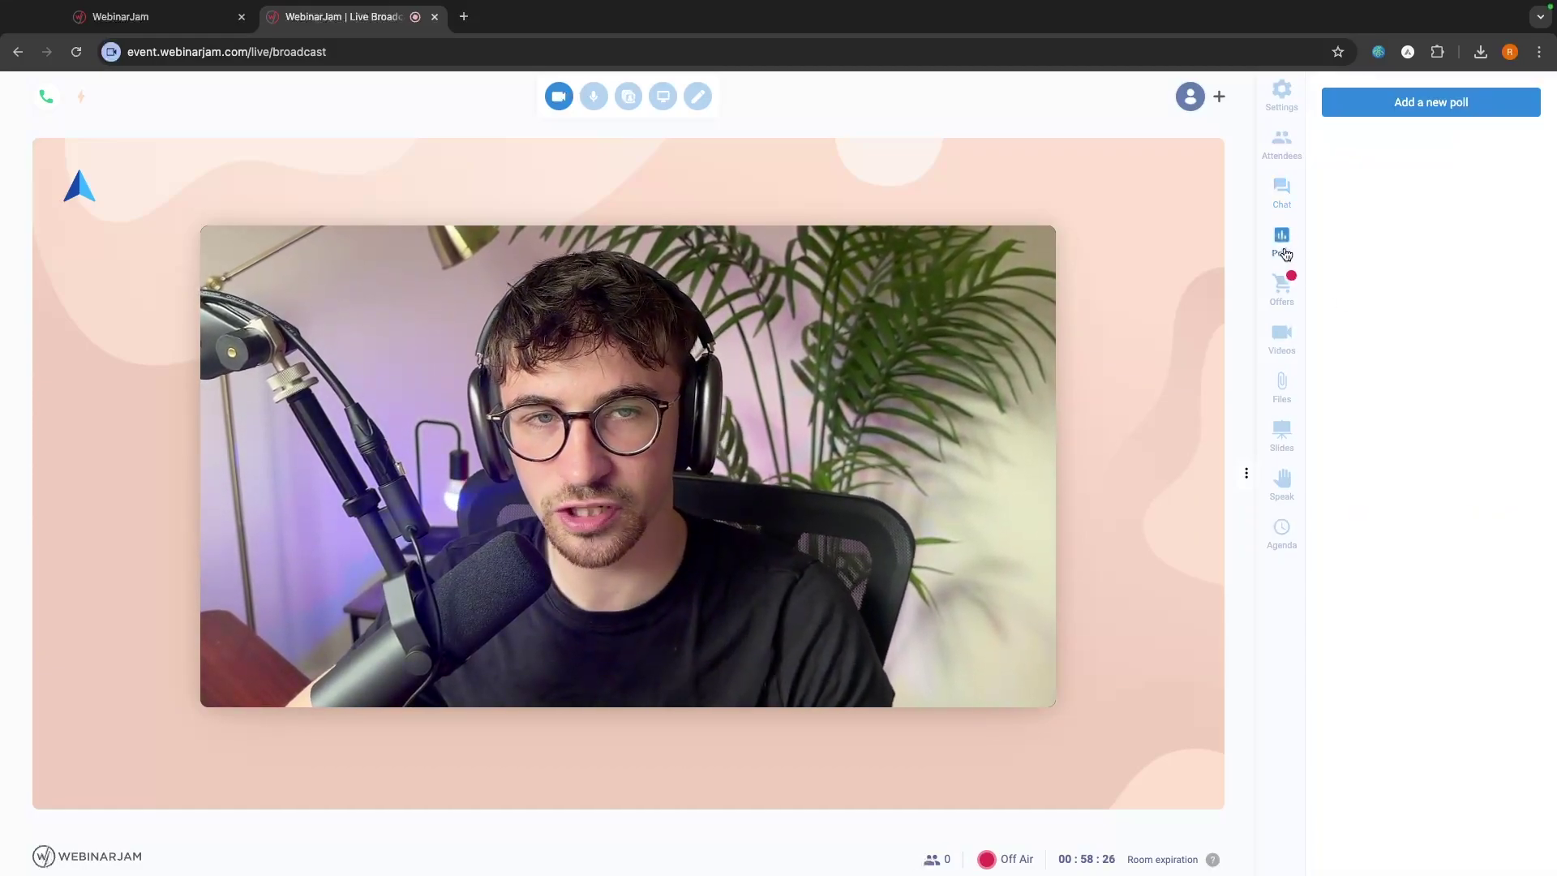
click(1459, 112)
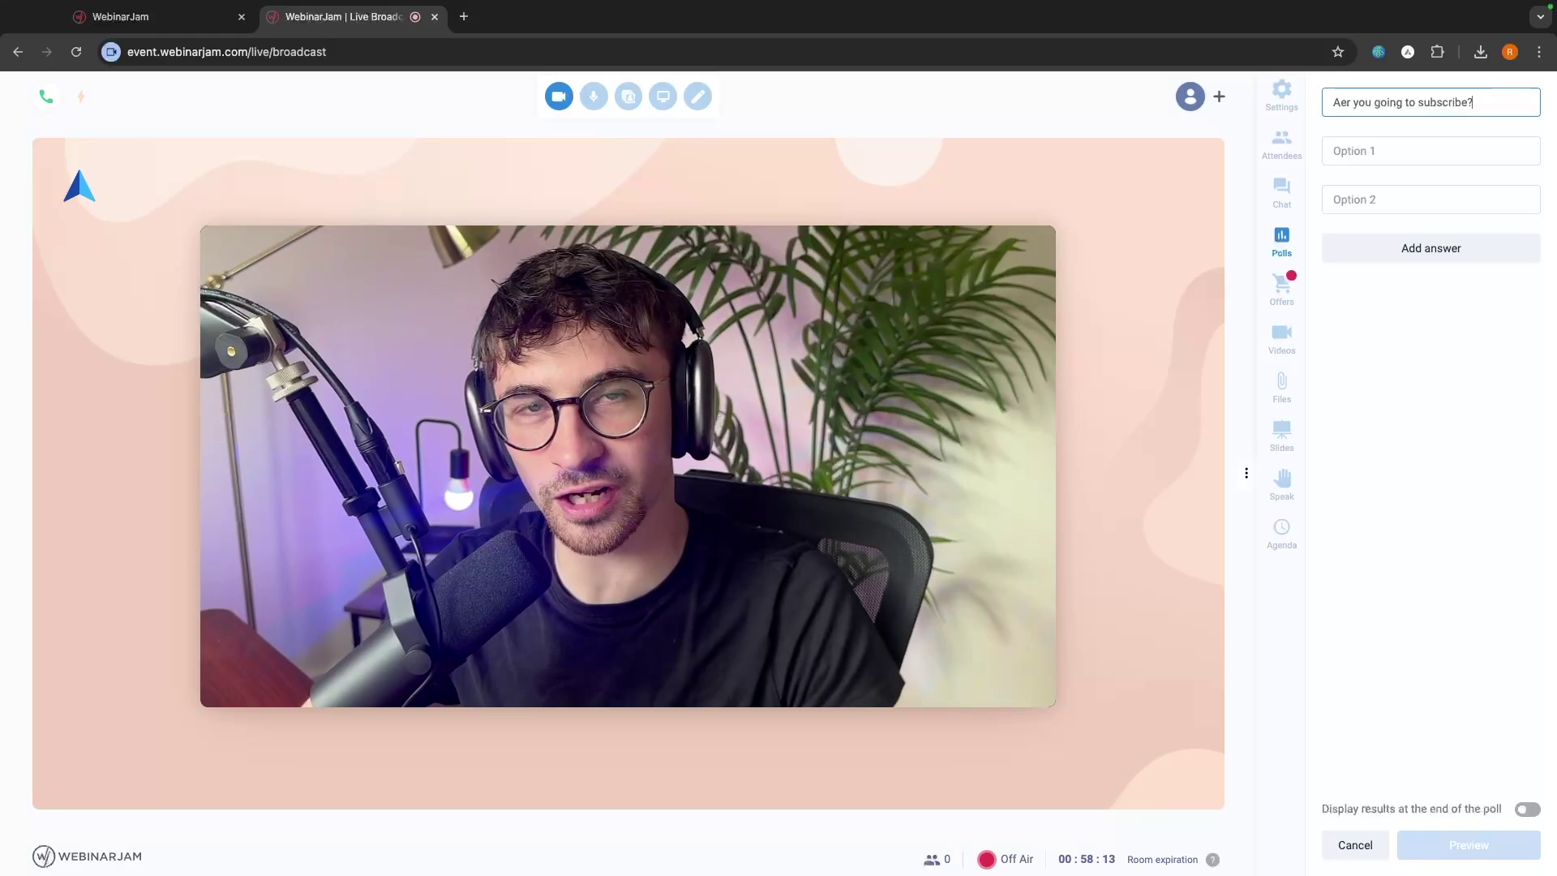
click(1383, 152)
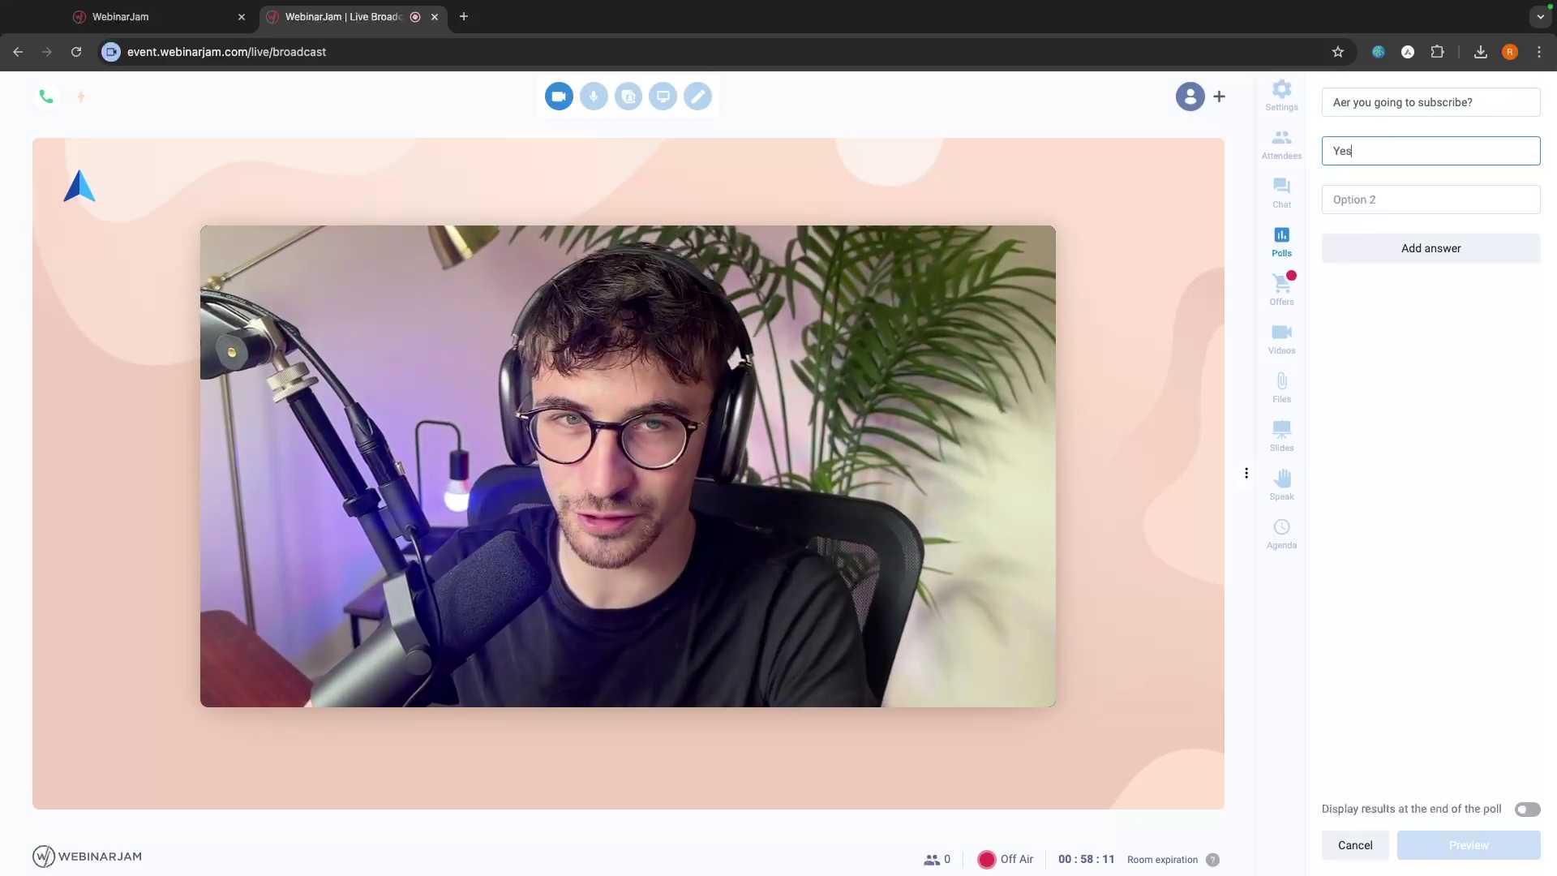
click(1390, 196)
text(No)
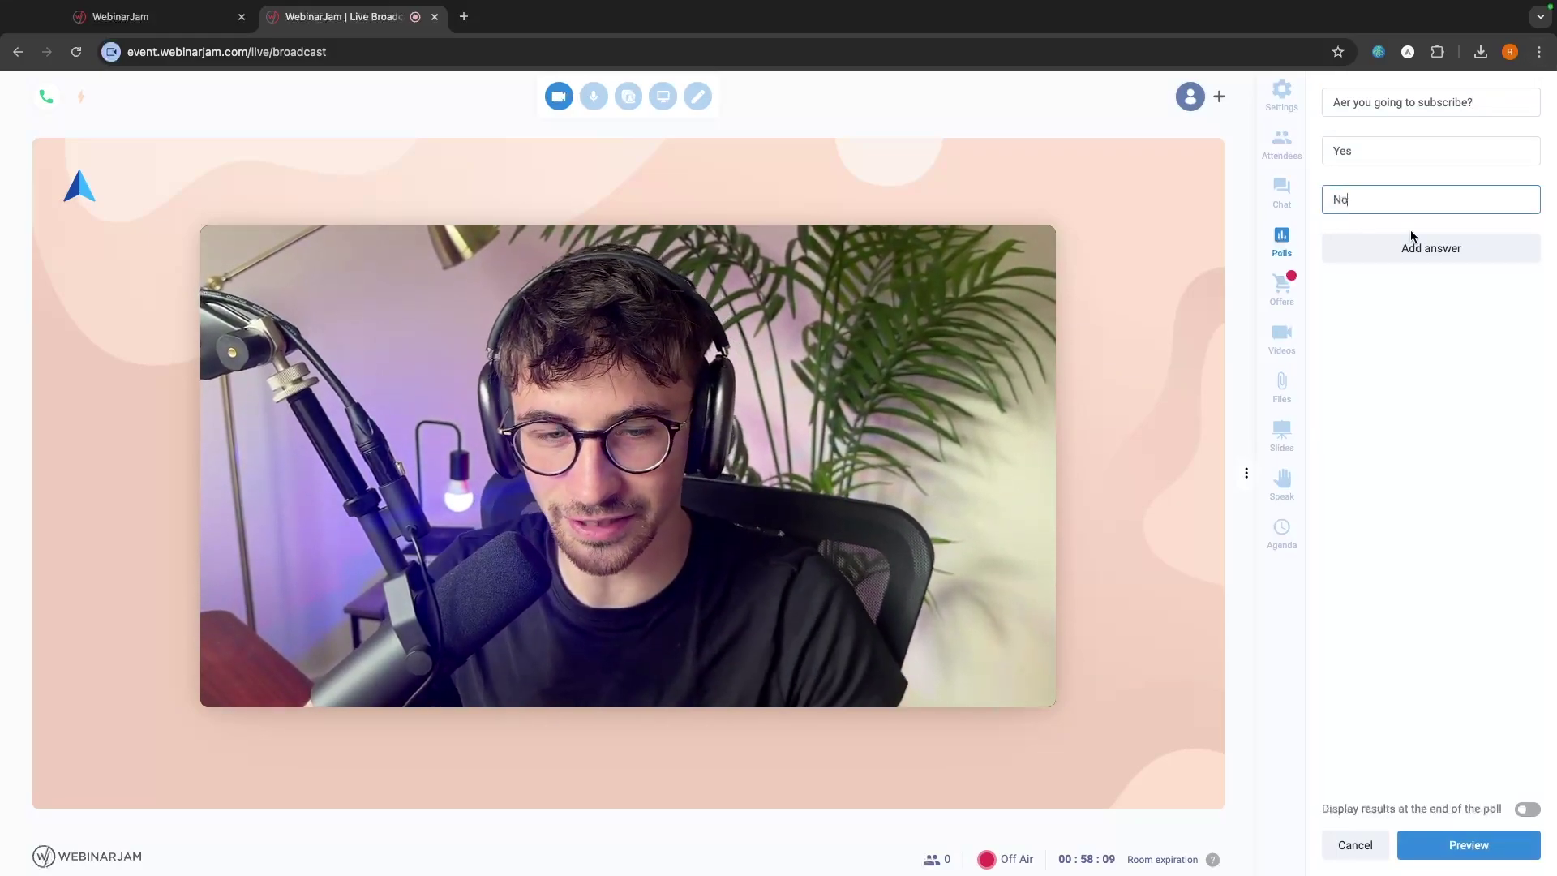
click(1451, 848)
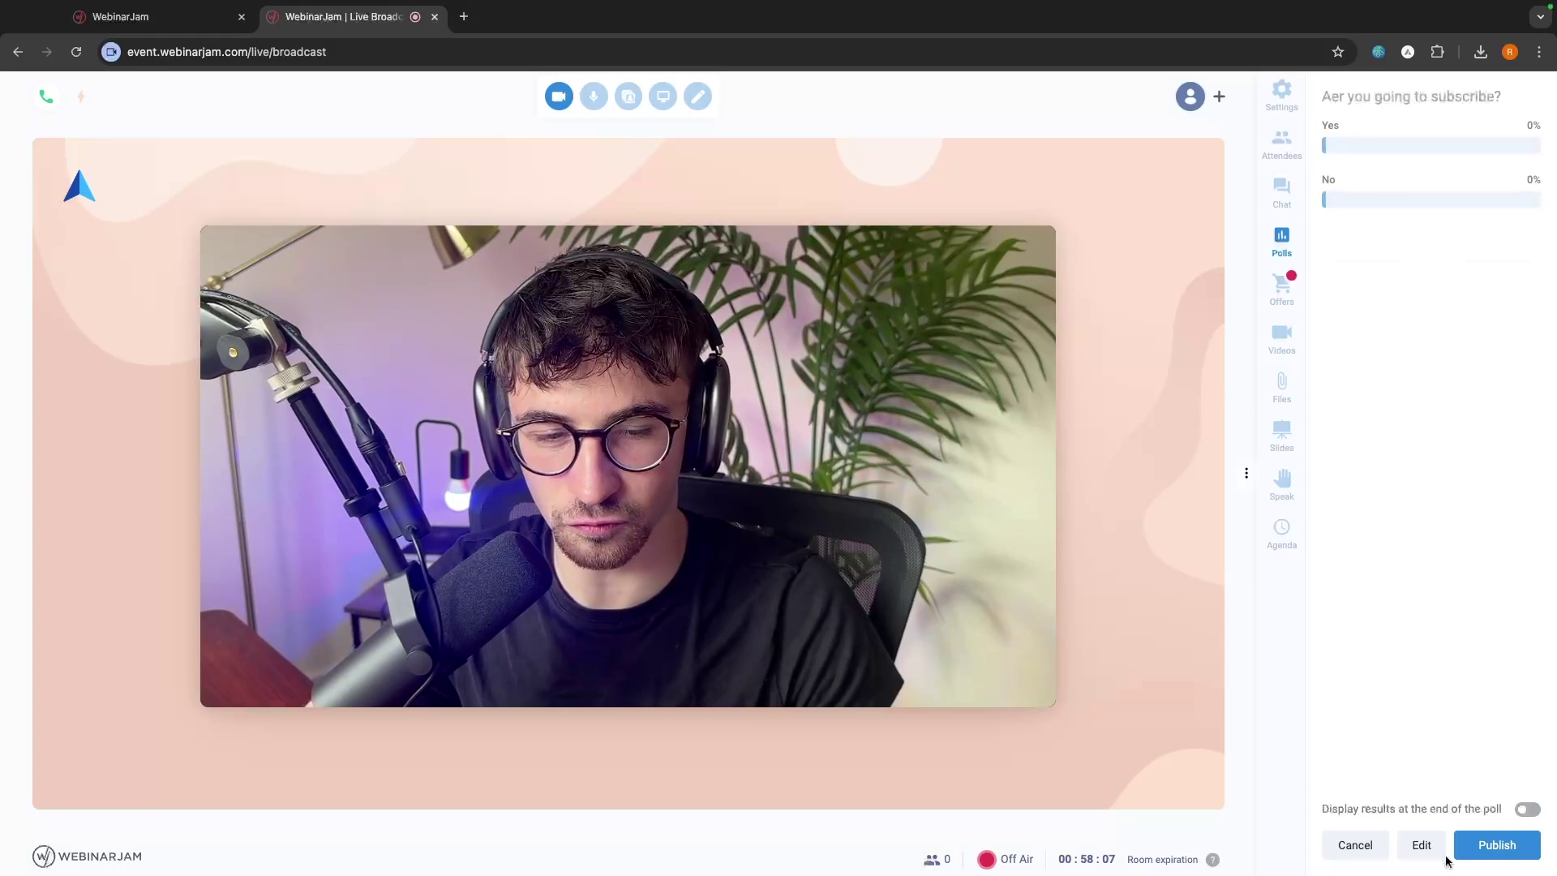
click(1494, 843)
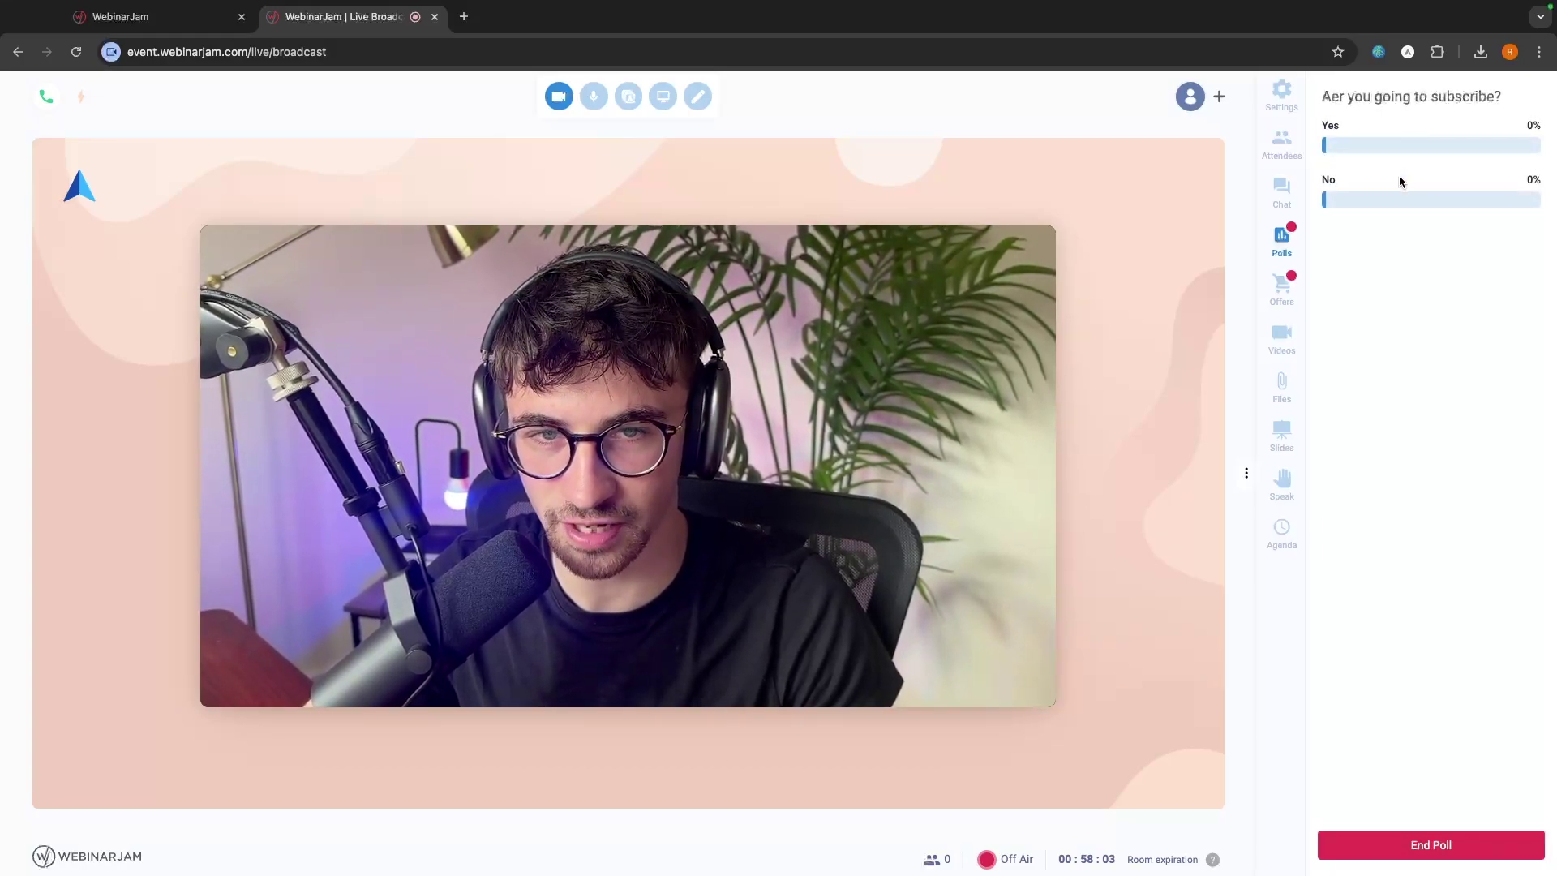
click(1282, 338)
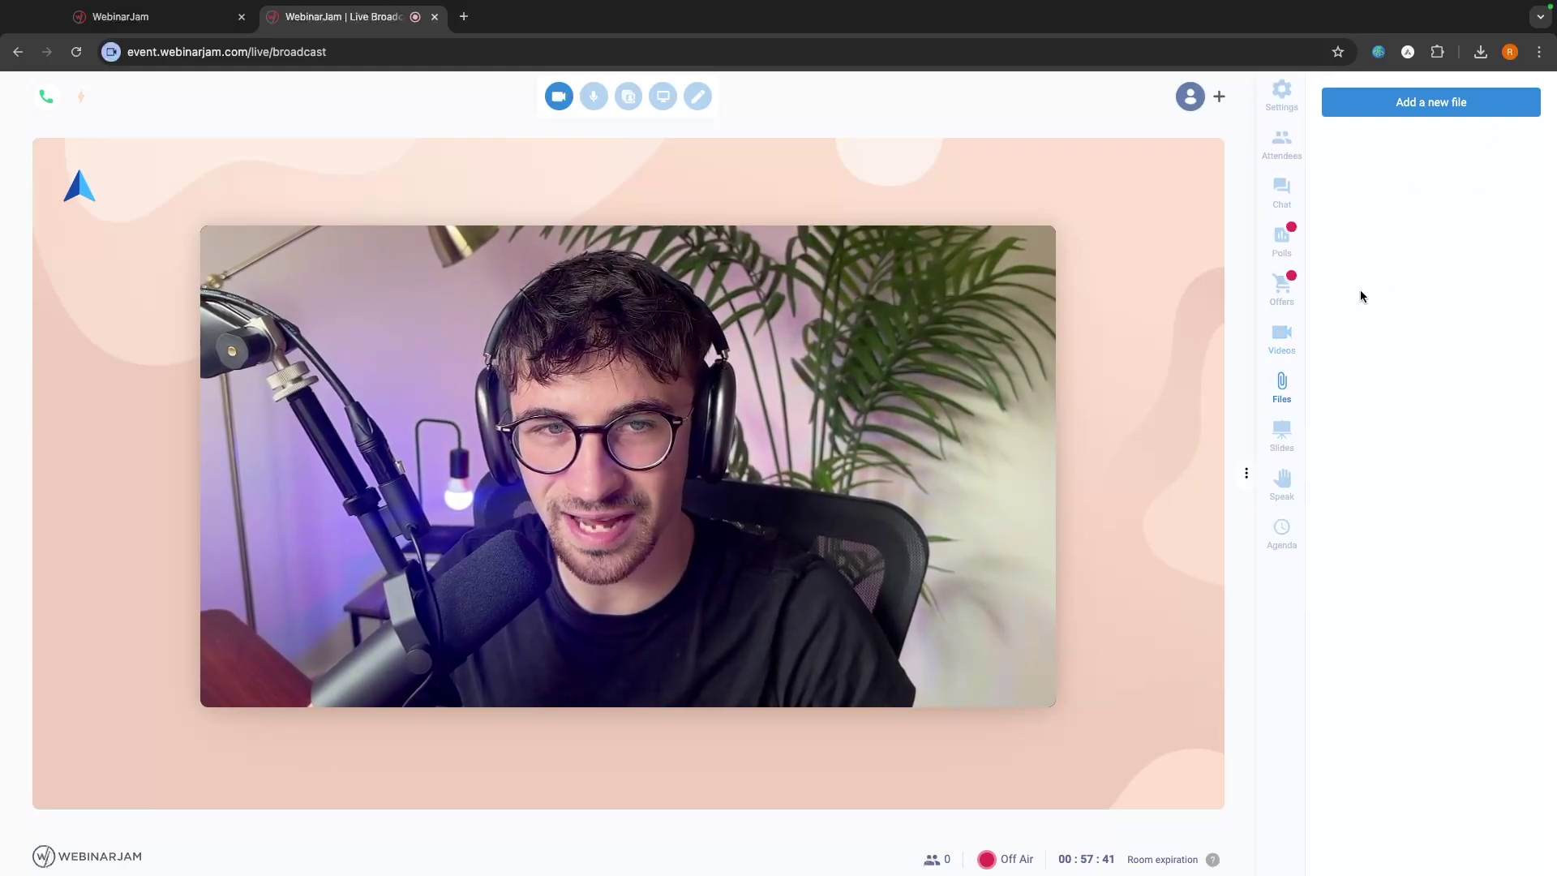
Browse the Files, Slides and Speak panels, starting a new presentation along the way.
click(1281, 385)
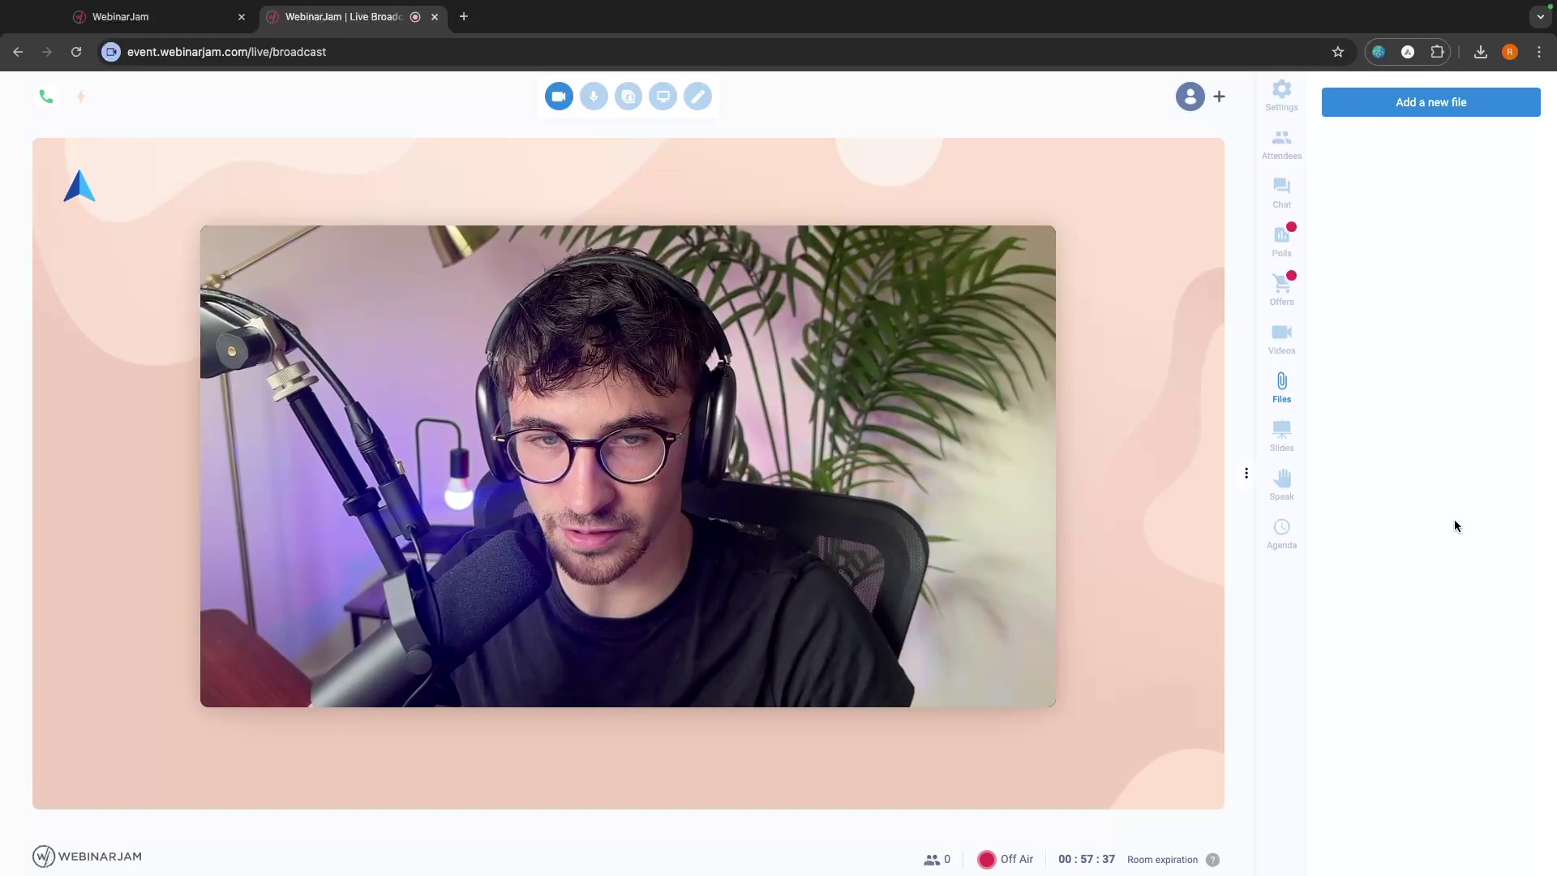
click(1281, 436)
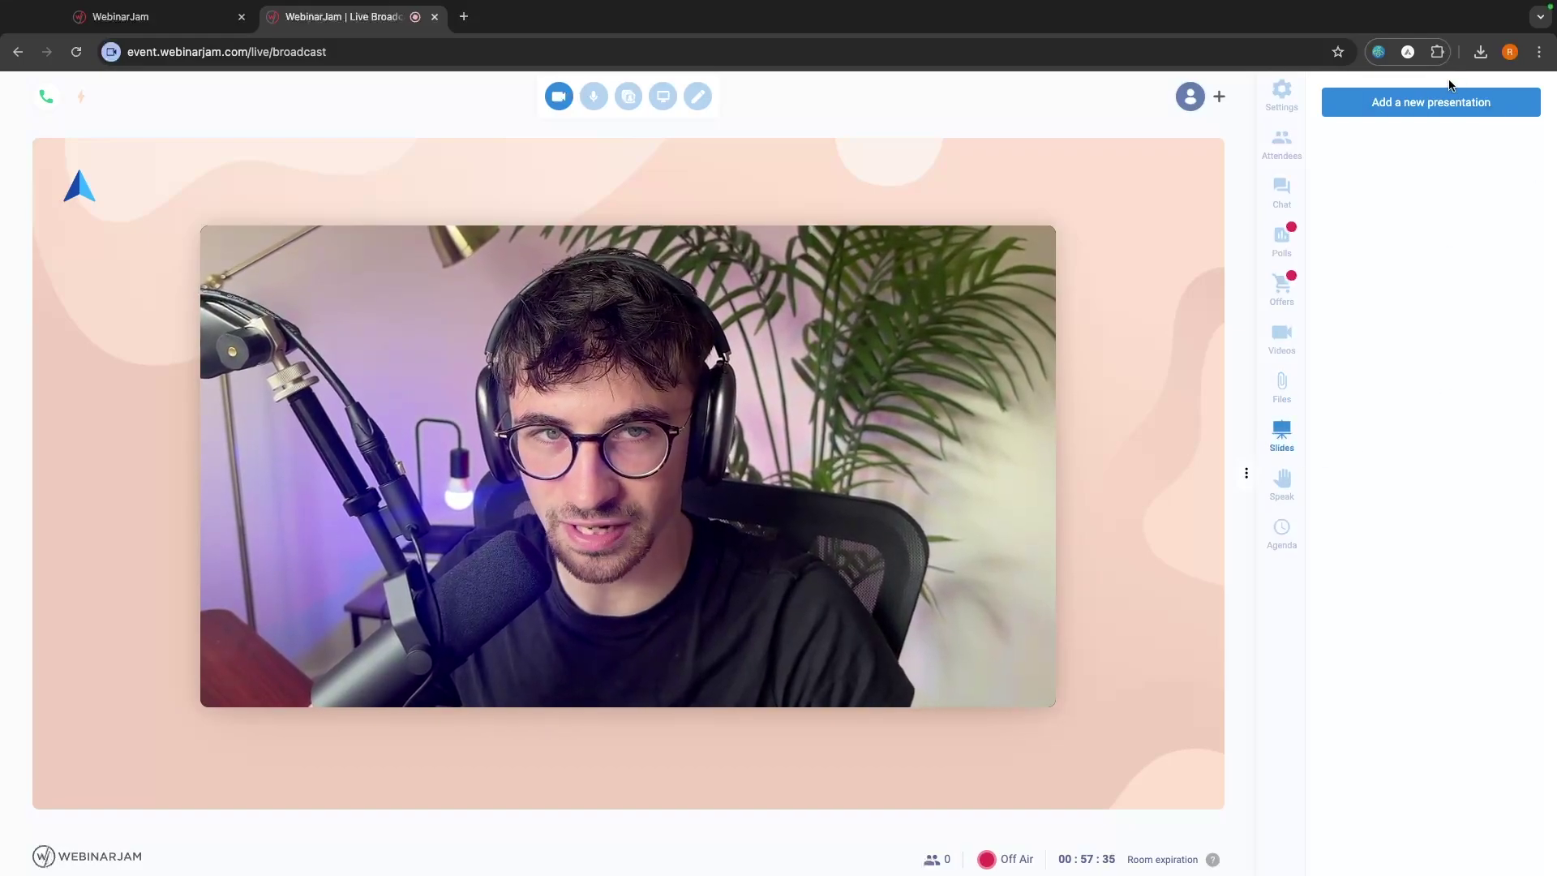
click(1440, 117)
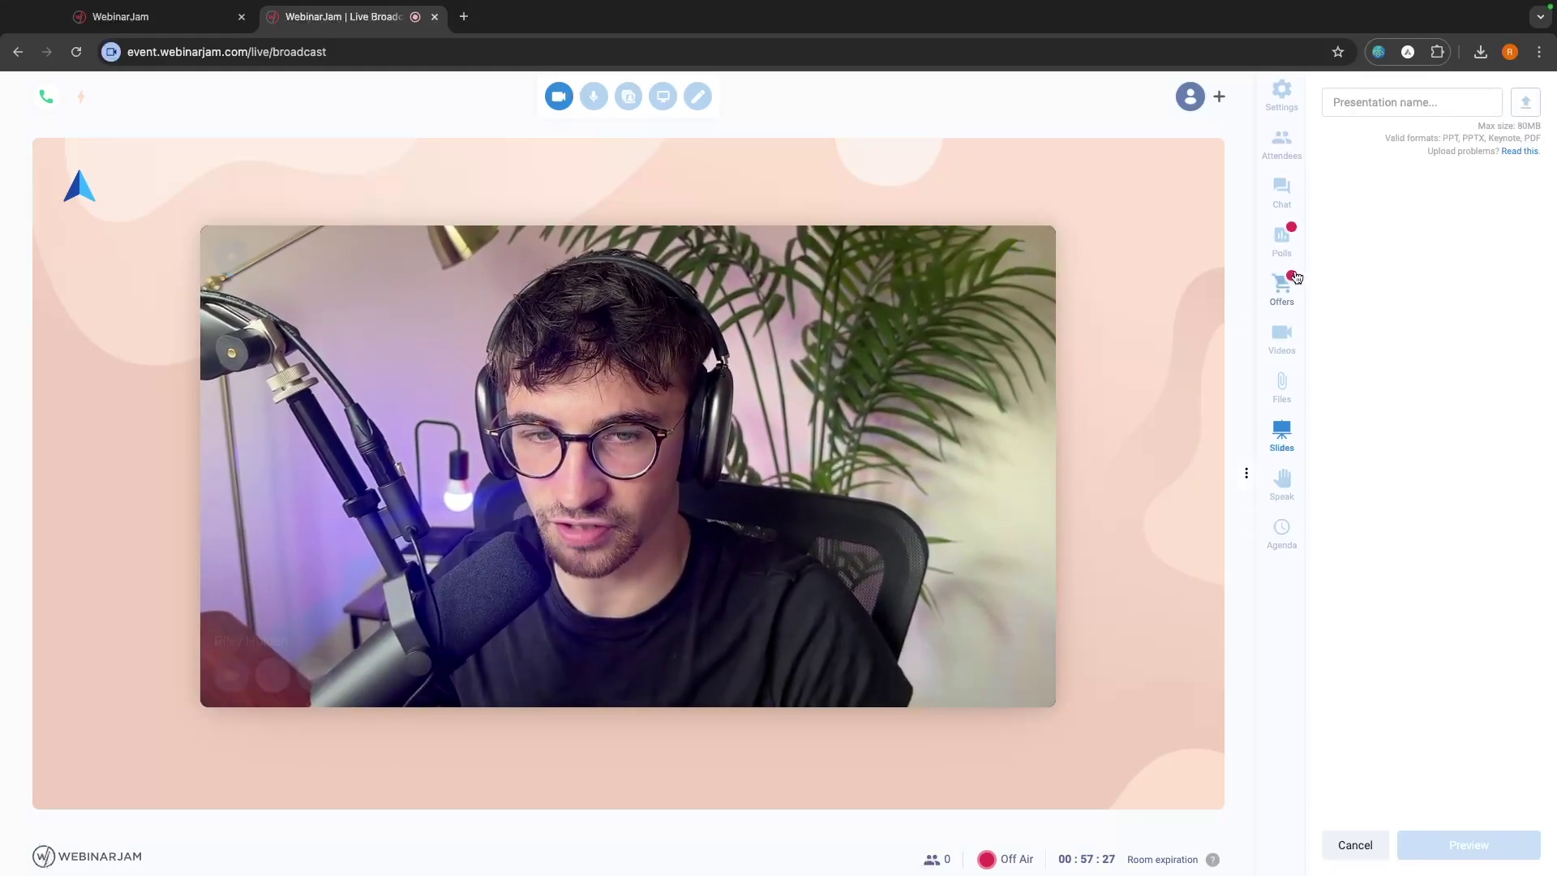
click(1279, 483)
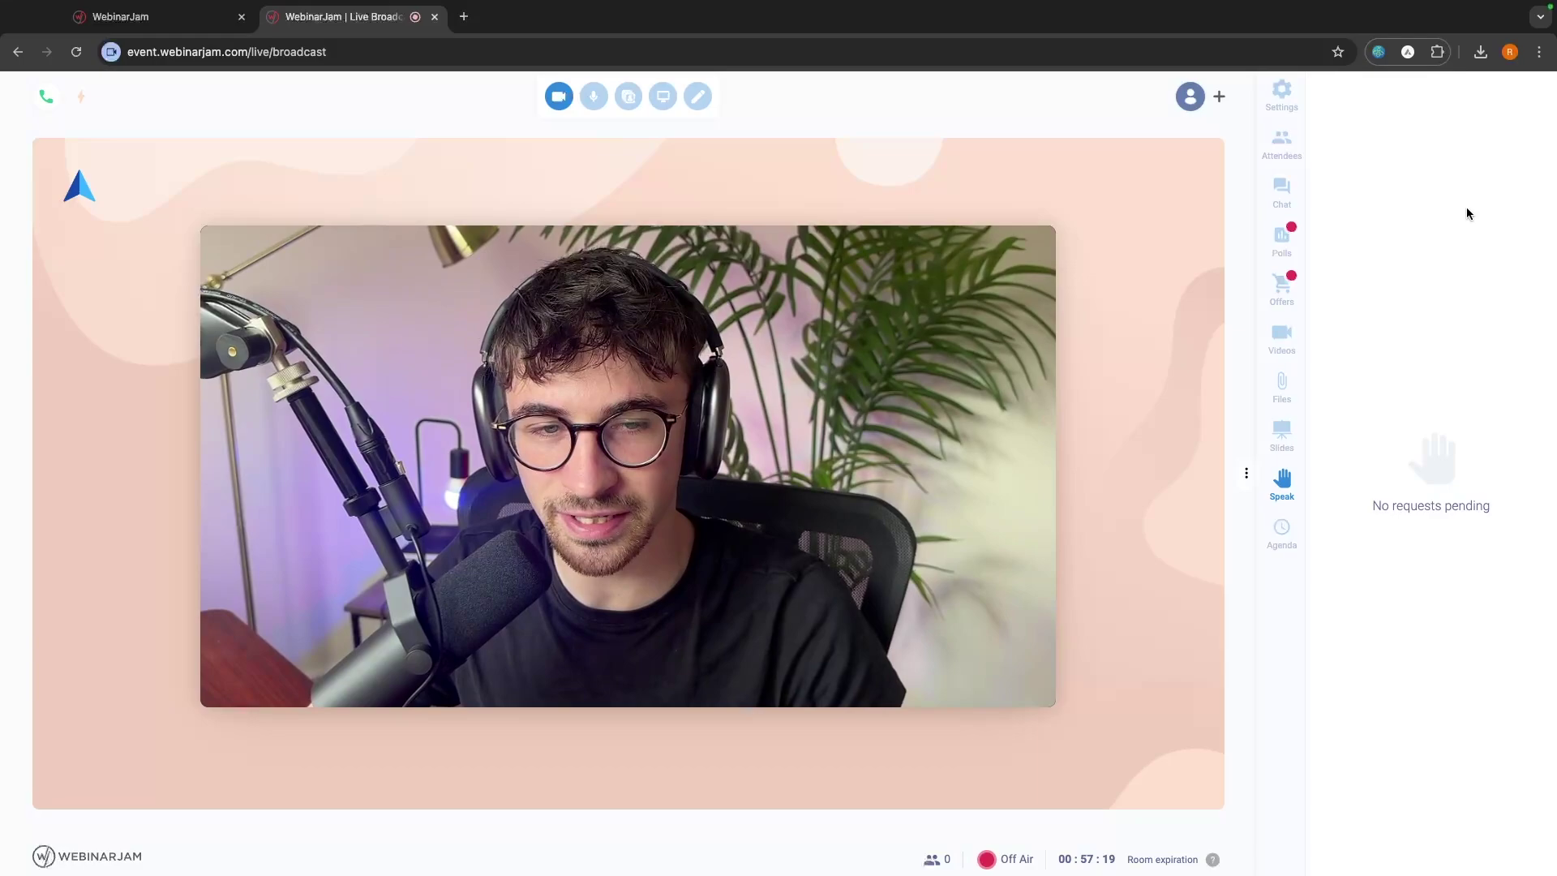
mouse_move(1005, 507)
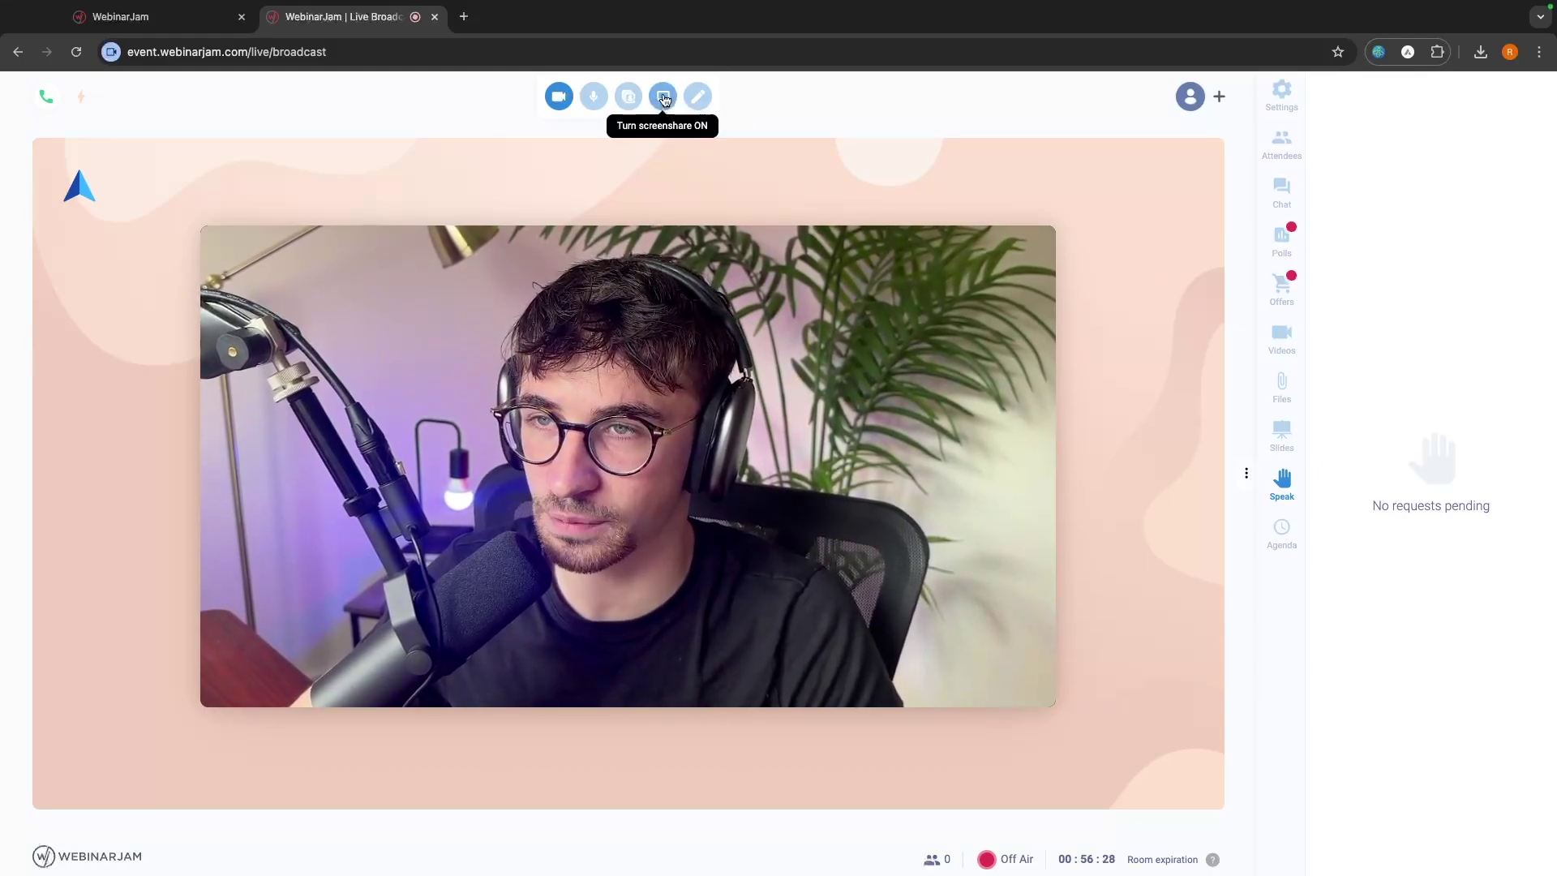
Briefly share the WebinarJam dashboard tab, stop sharing, and return to the broadcast room.
click(662, 98)
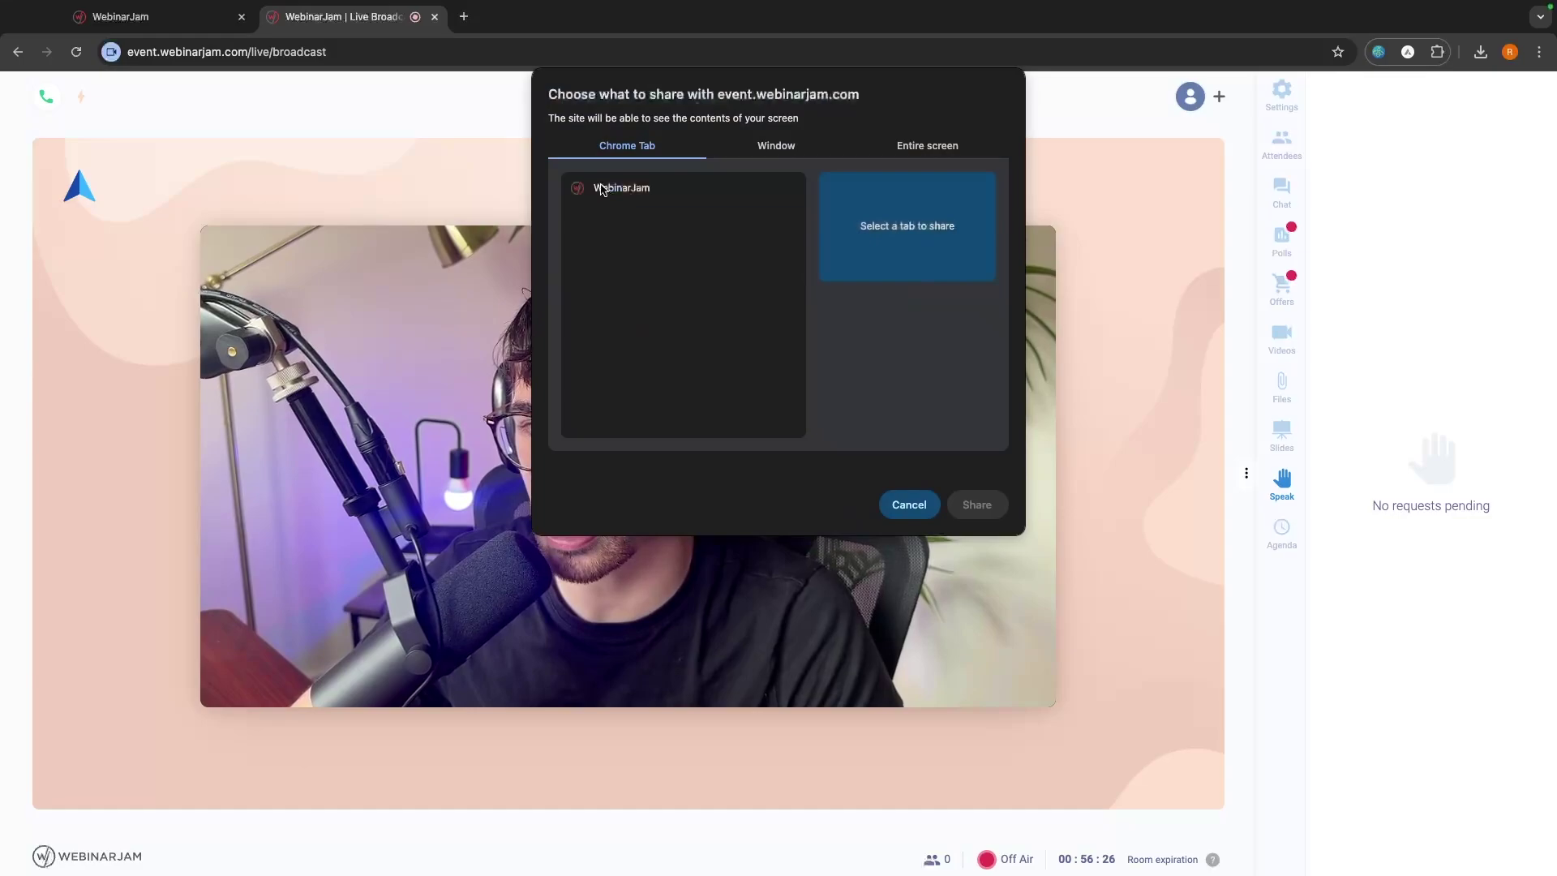
click(601, 189)
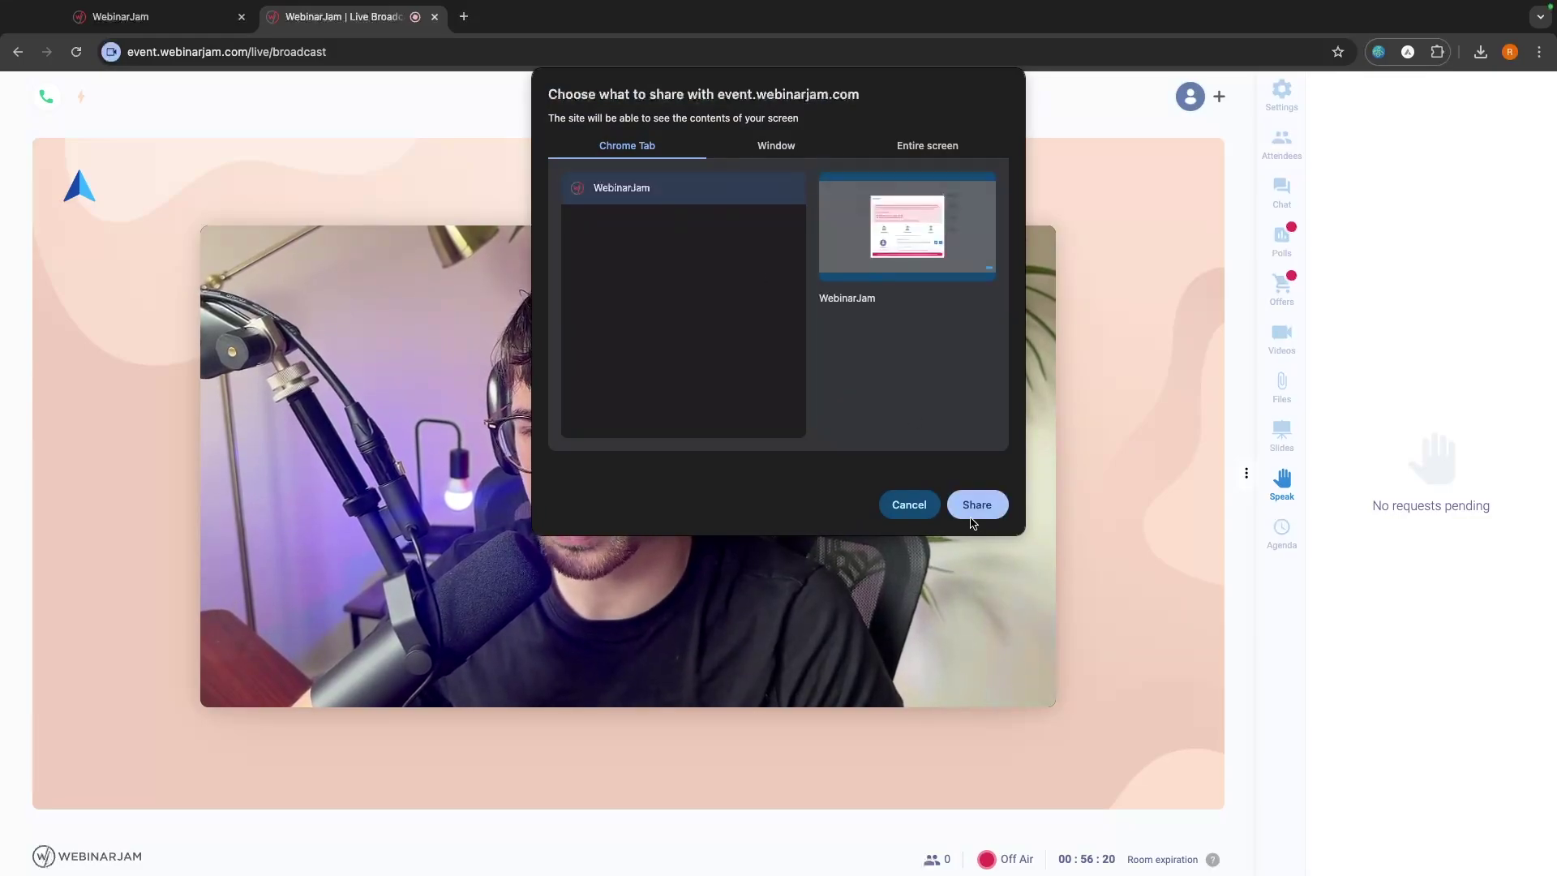
click(975, 505)
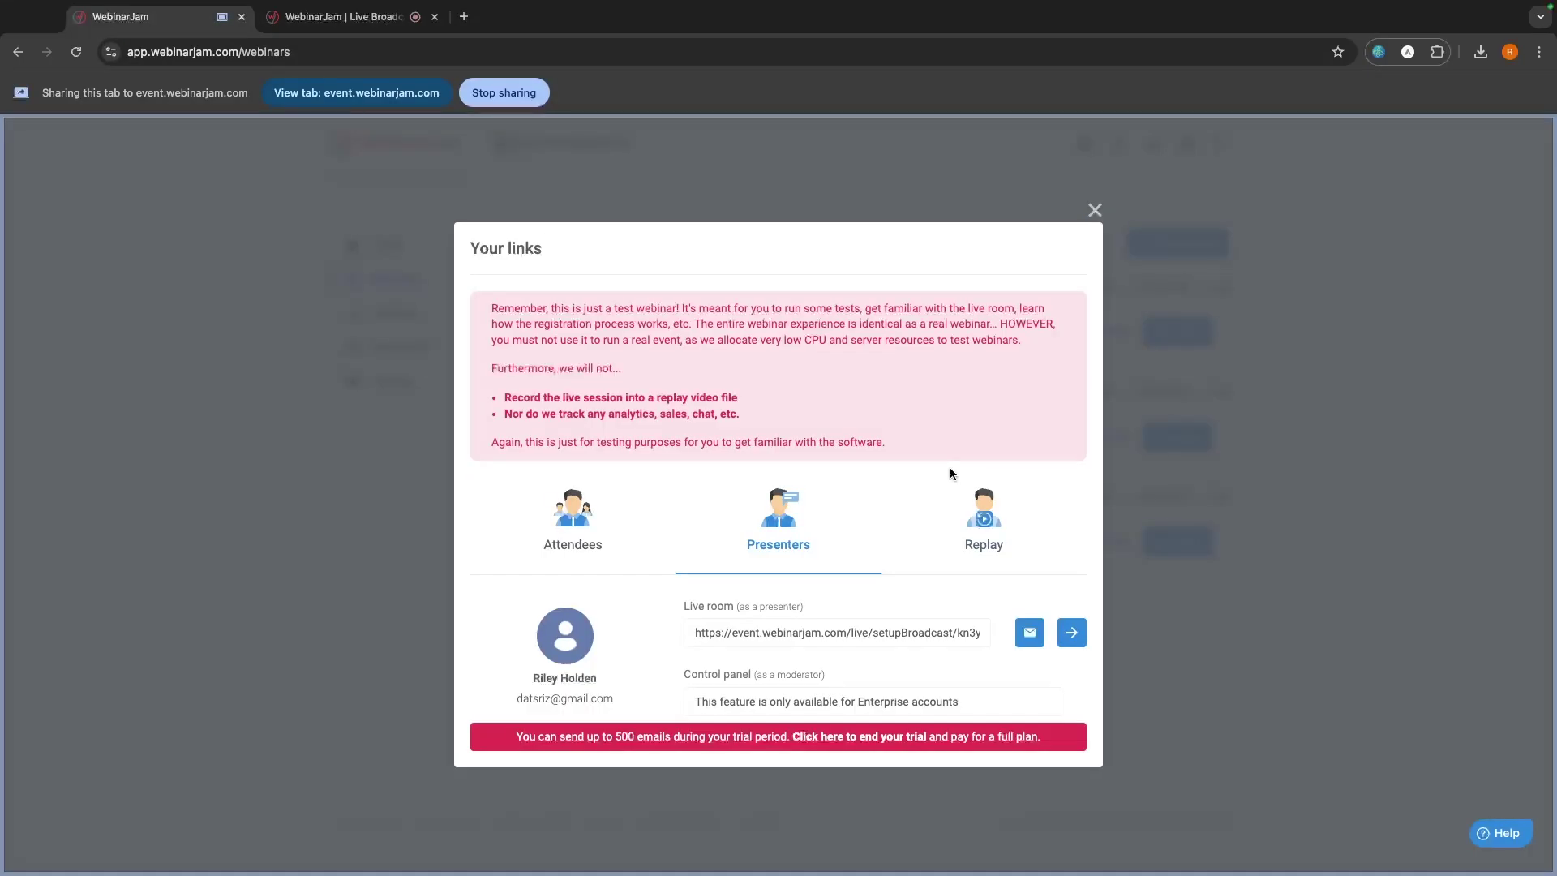
click(503, 93)
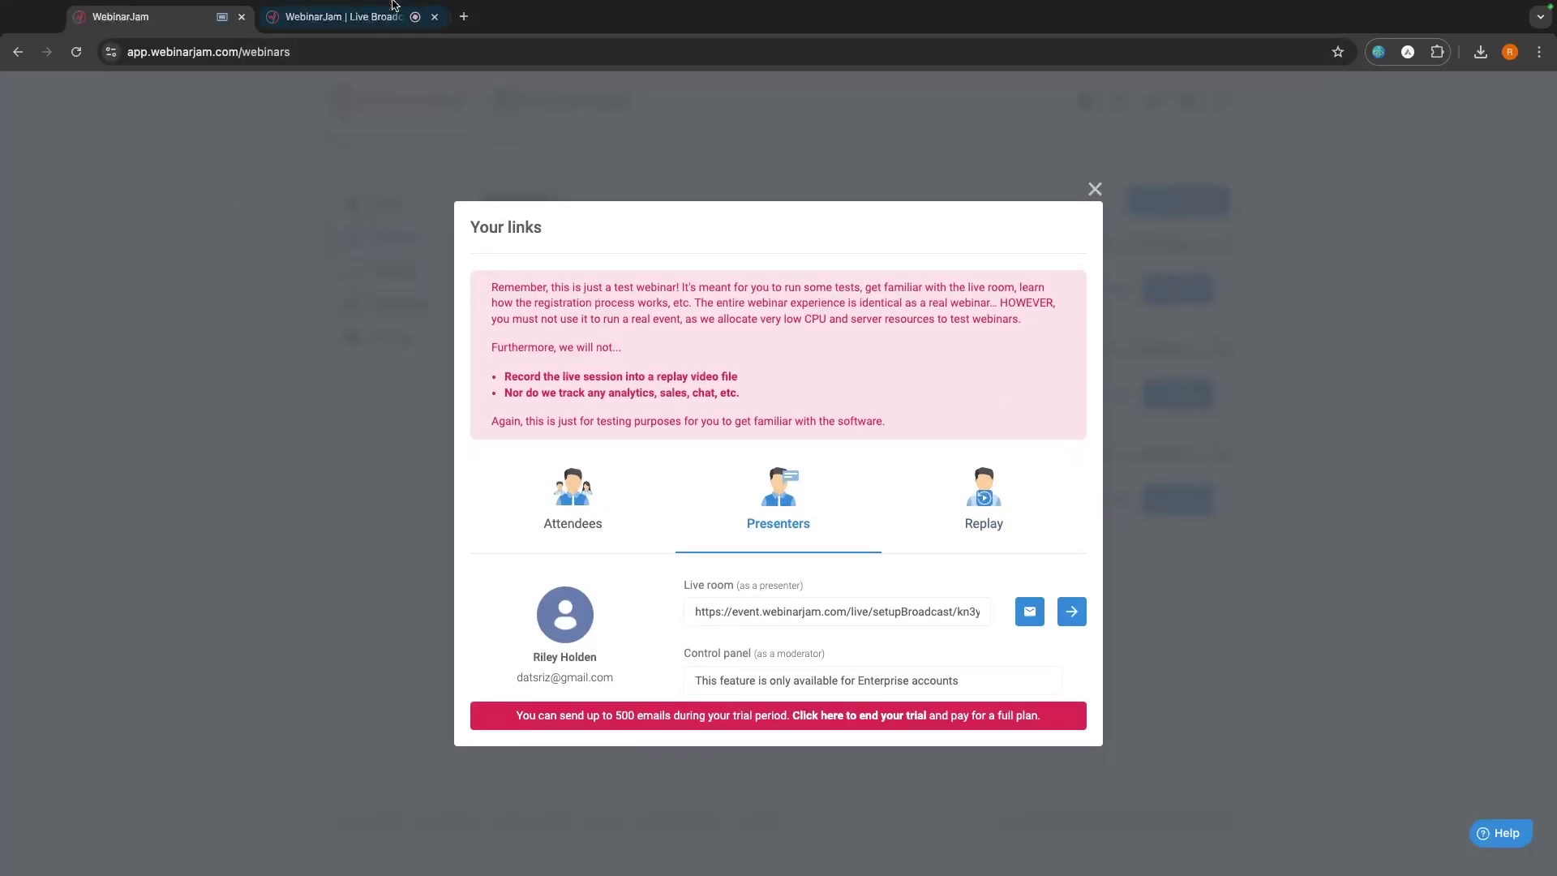
click(391, 17)
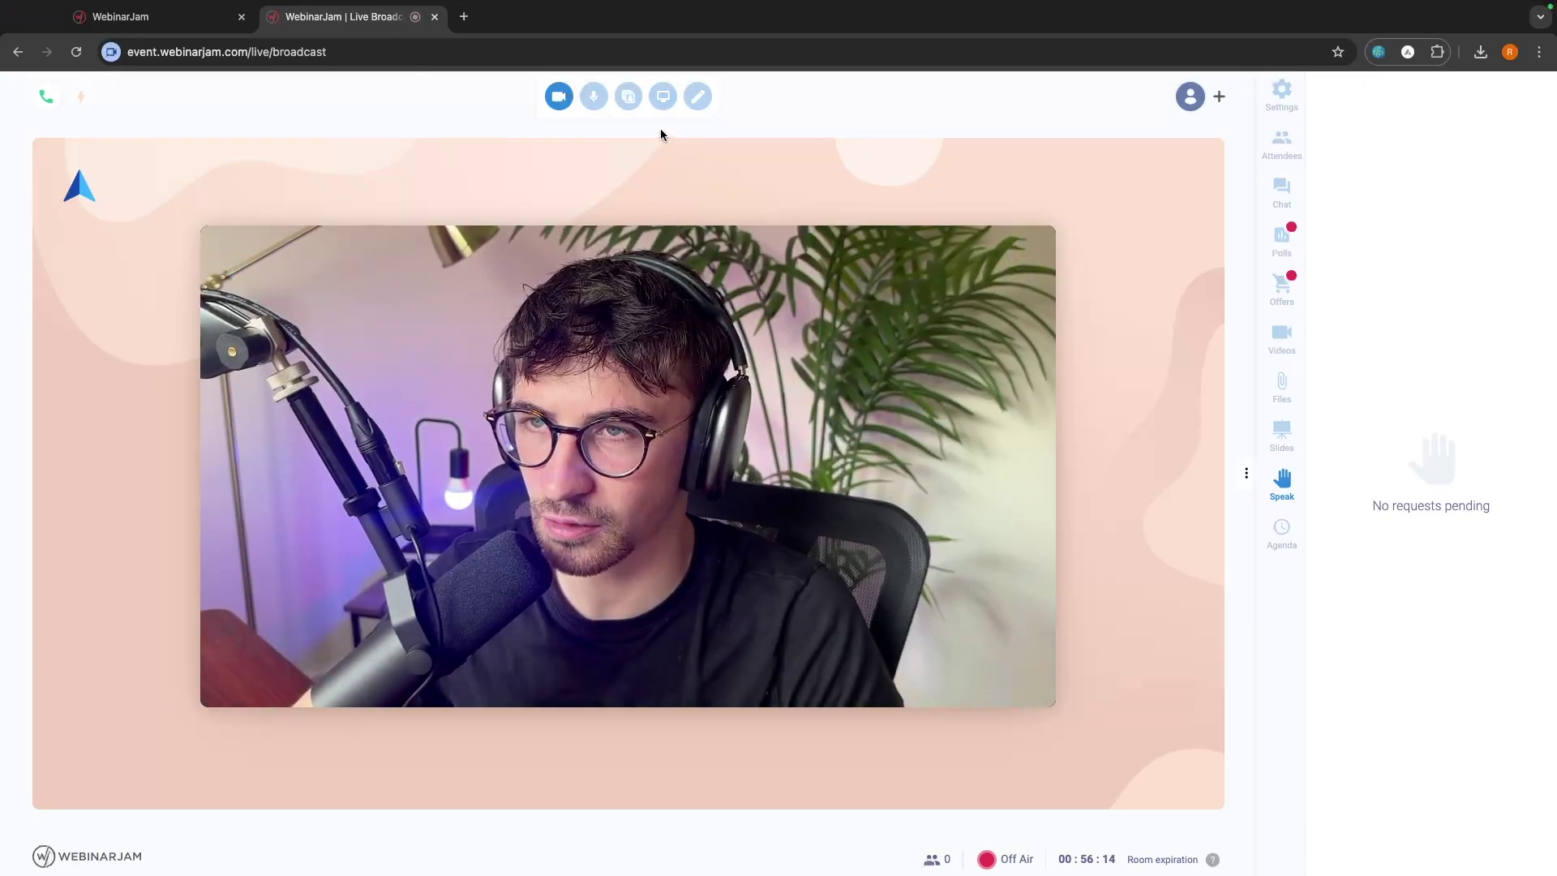
Try the Office and Blurred camera backgrounds, then restore No Effect.
click(629, 96)
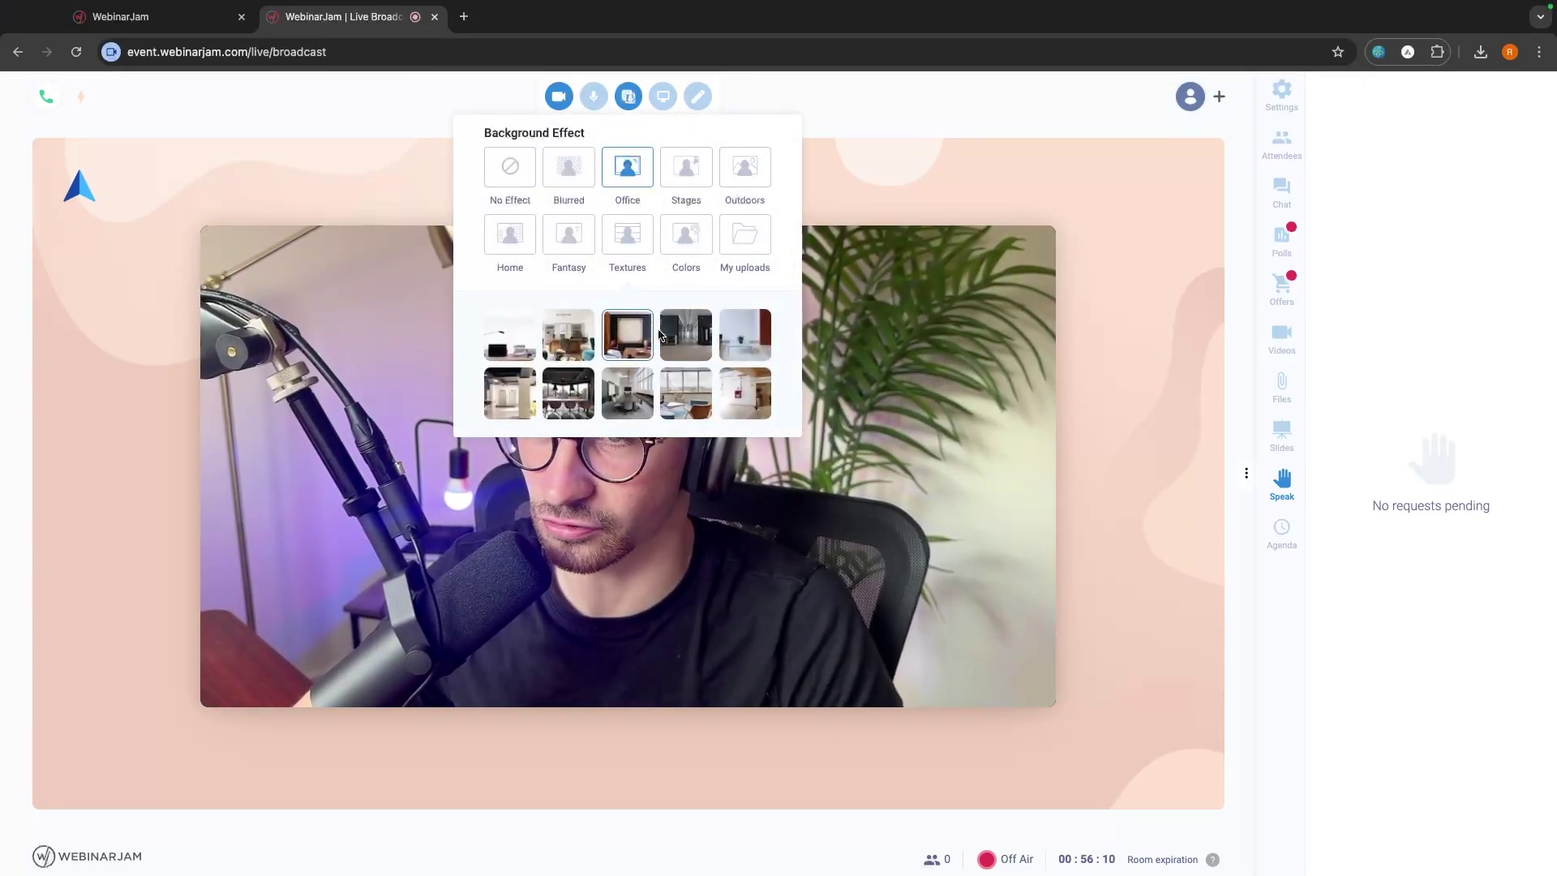
click(656, 328)
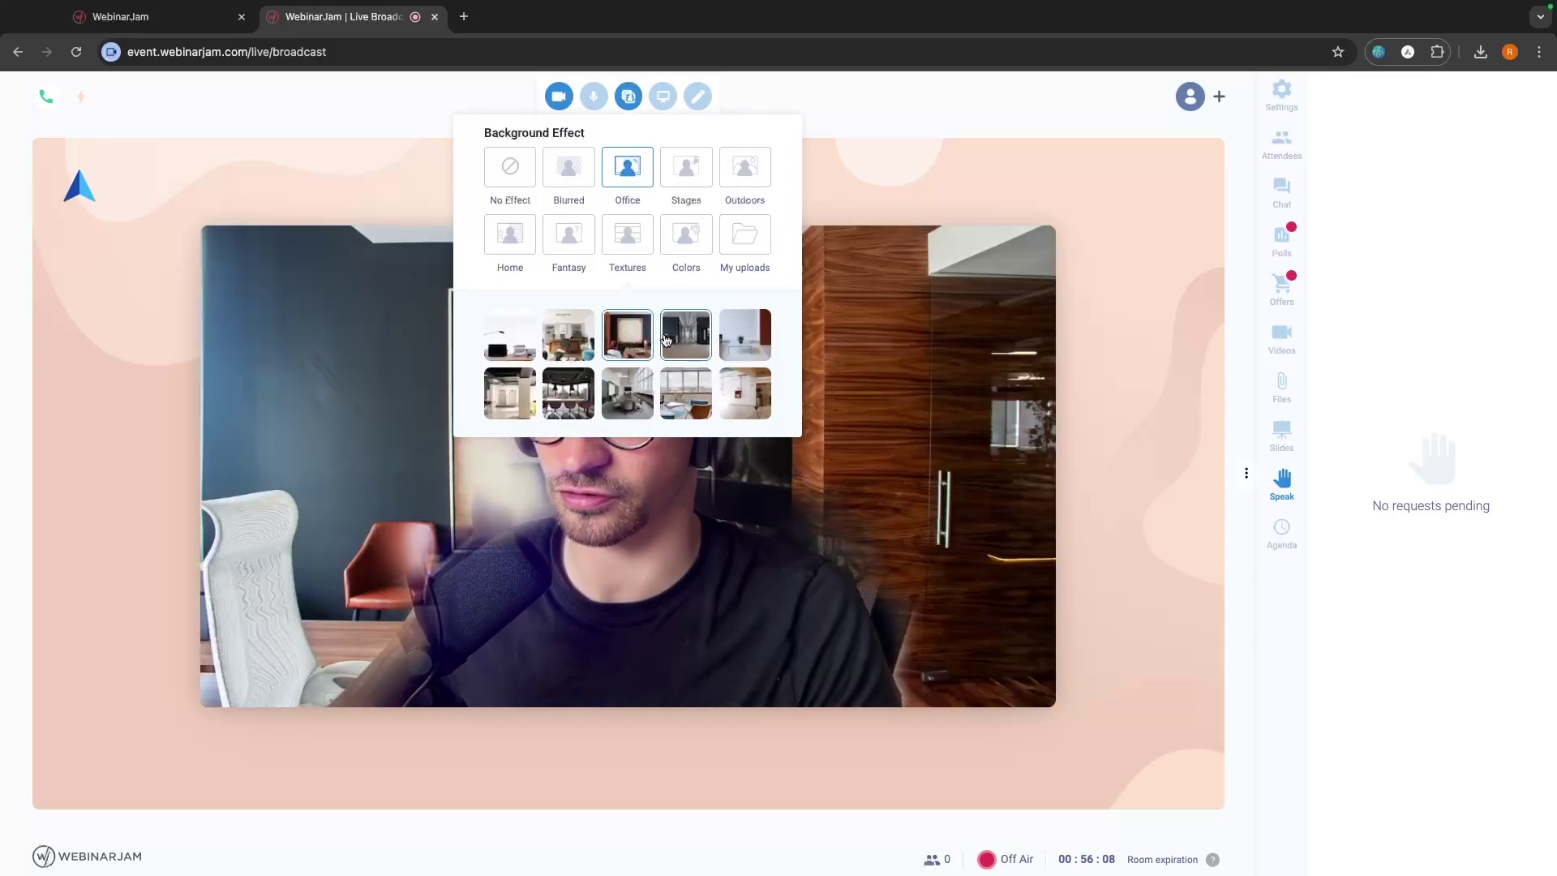
click(560, 190)
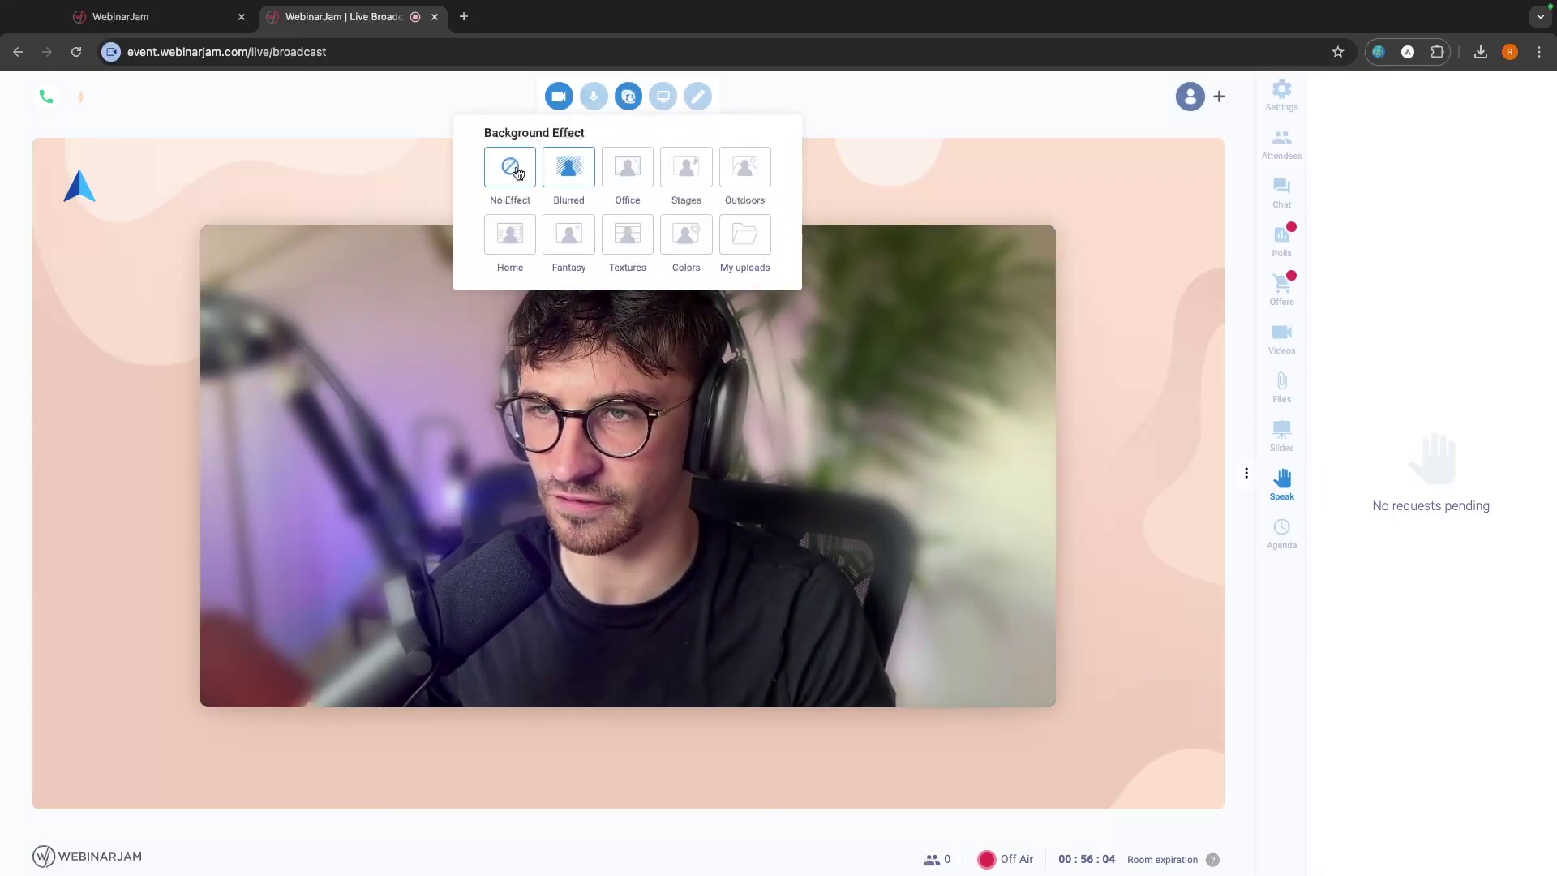
click(510, 167)
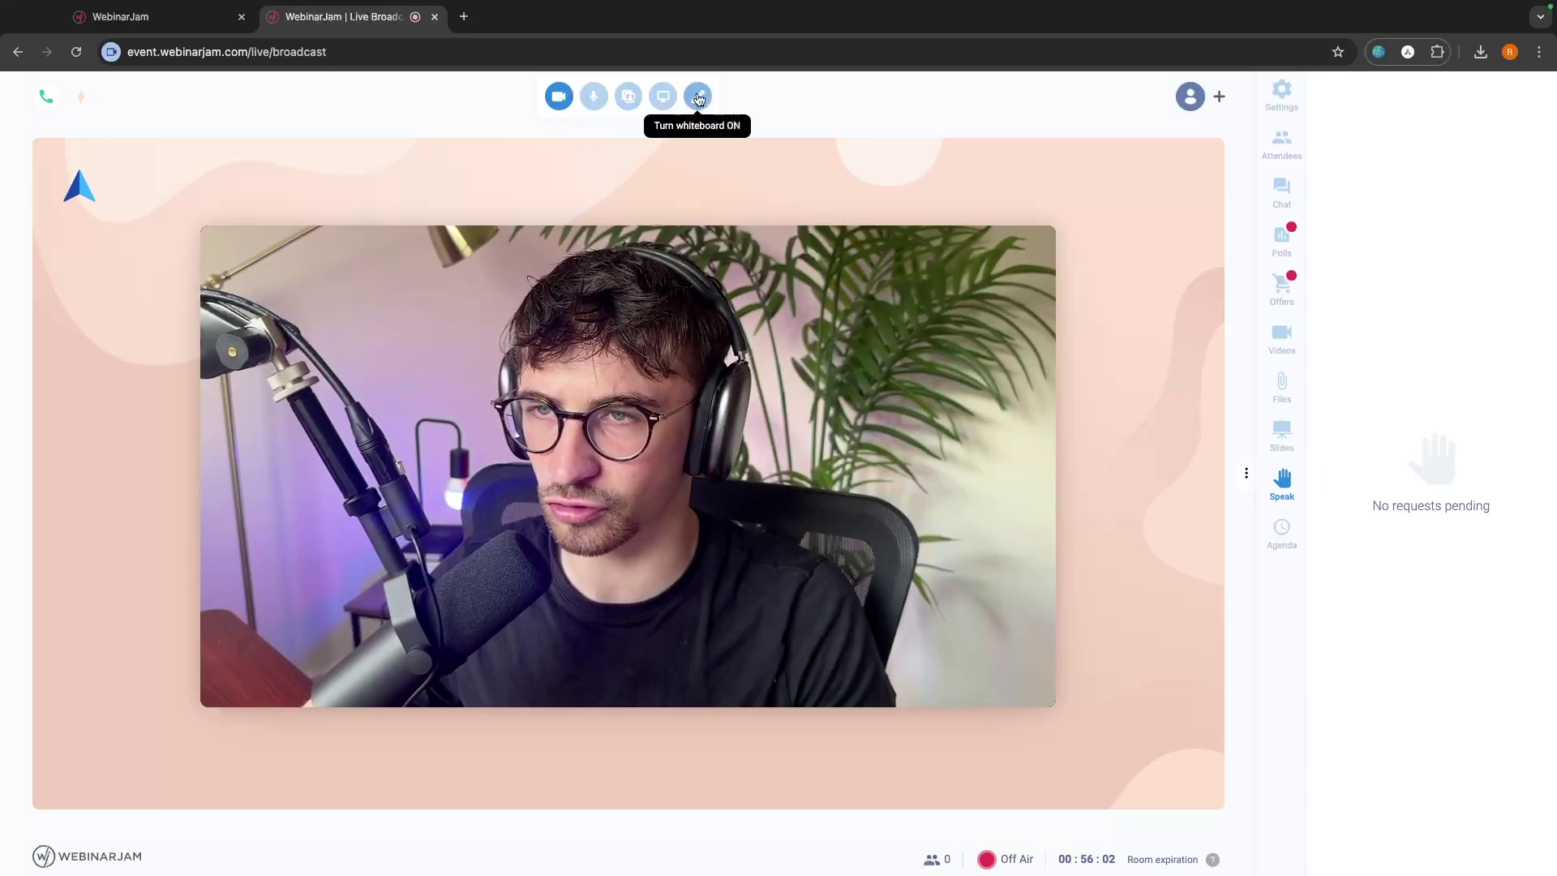
click(697, 97)
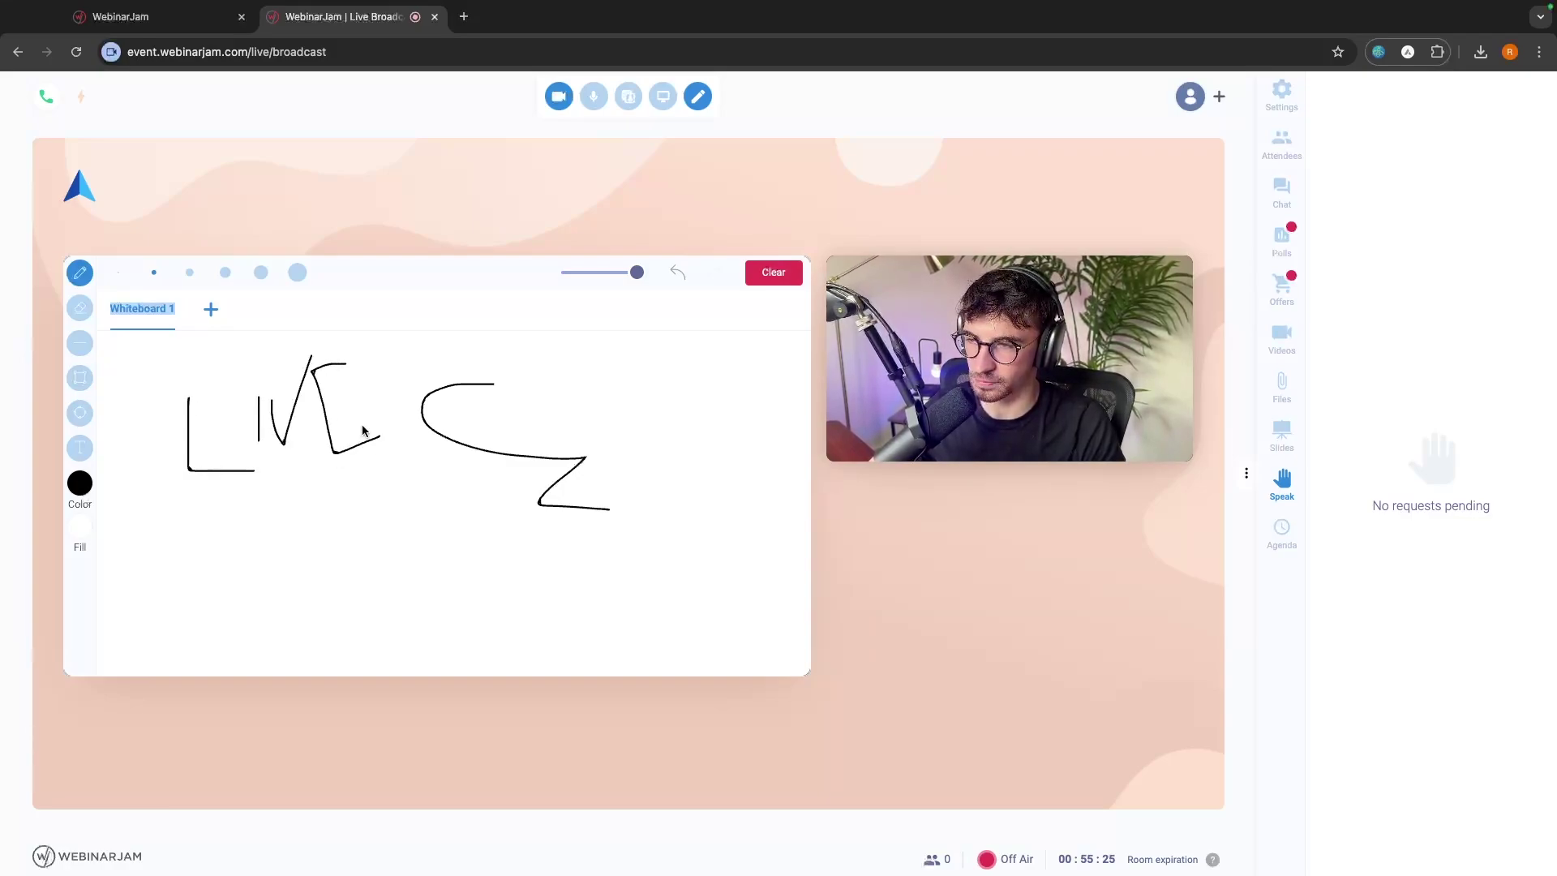
click(766, 280)
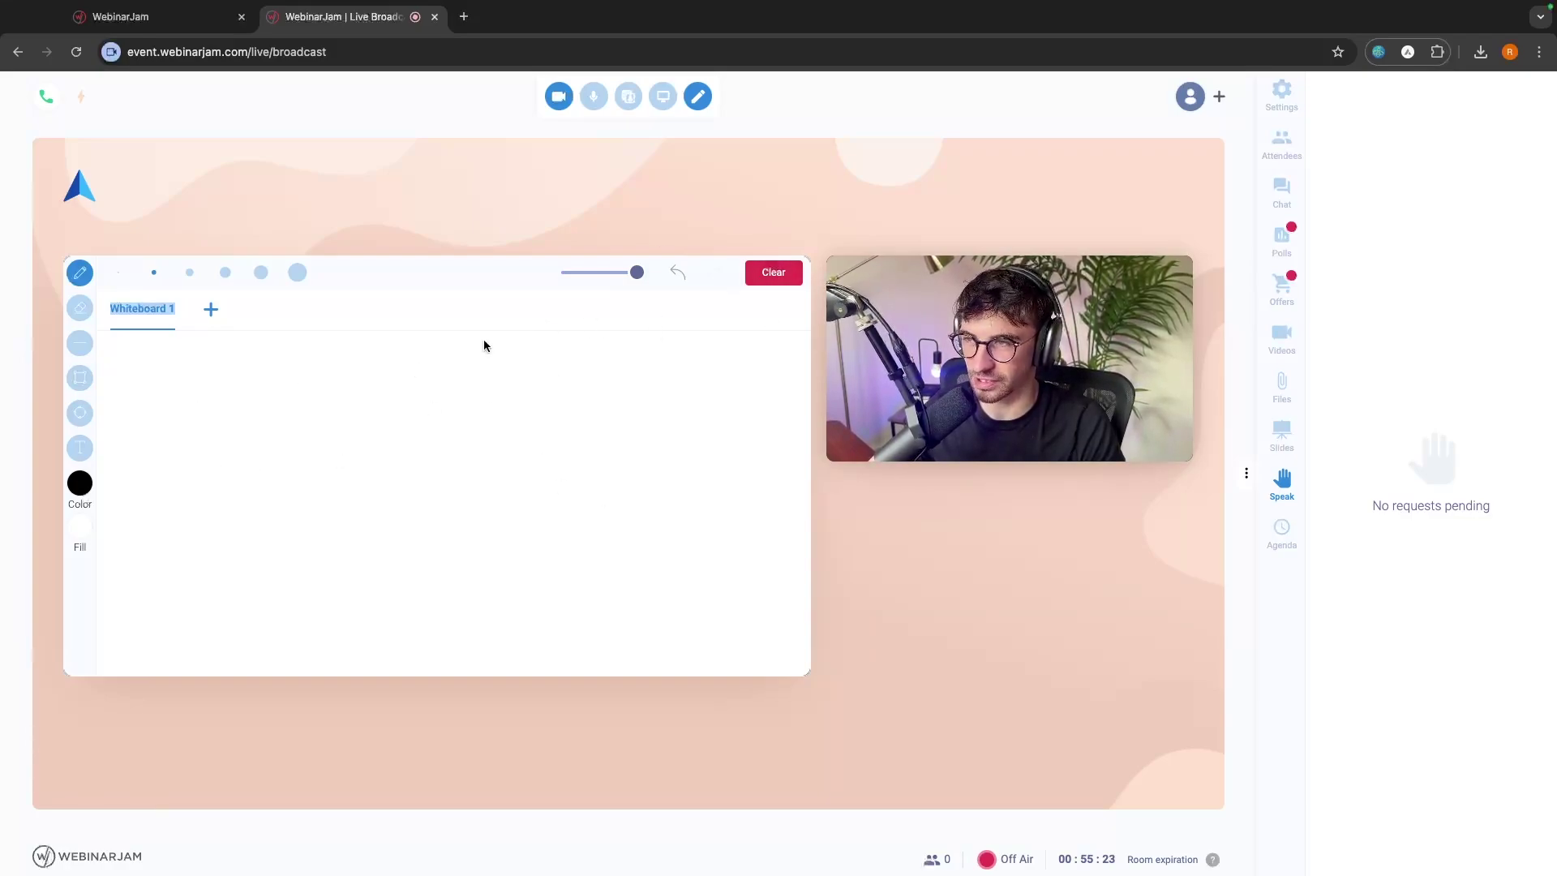
click(697, 96)
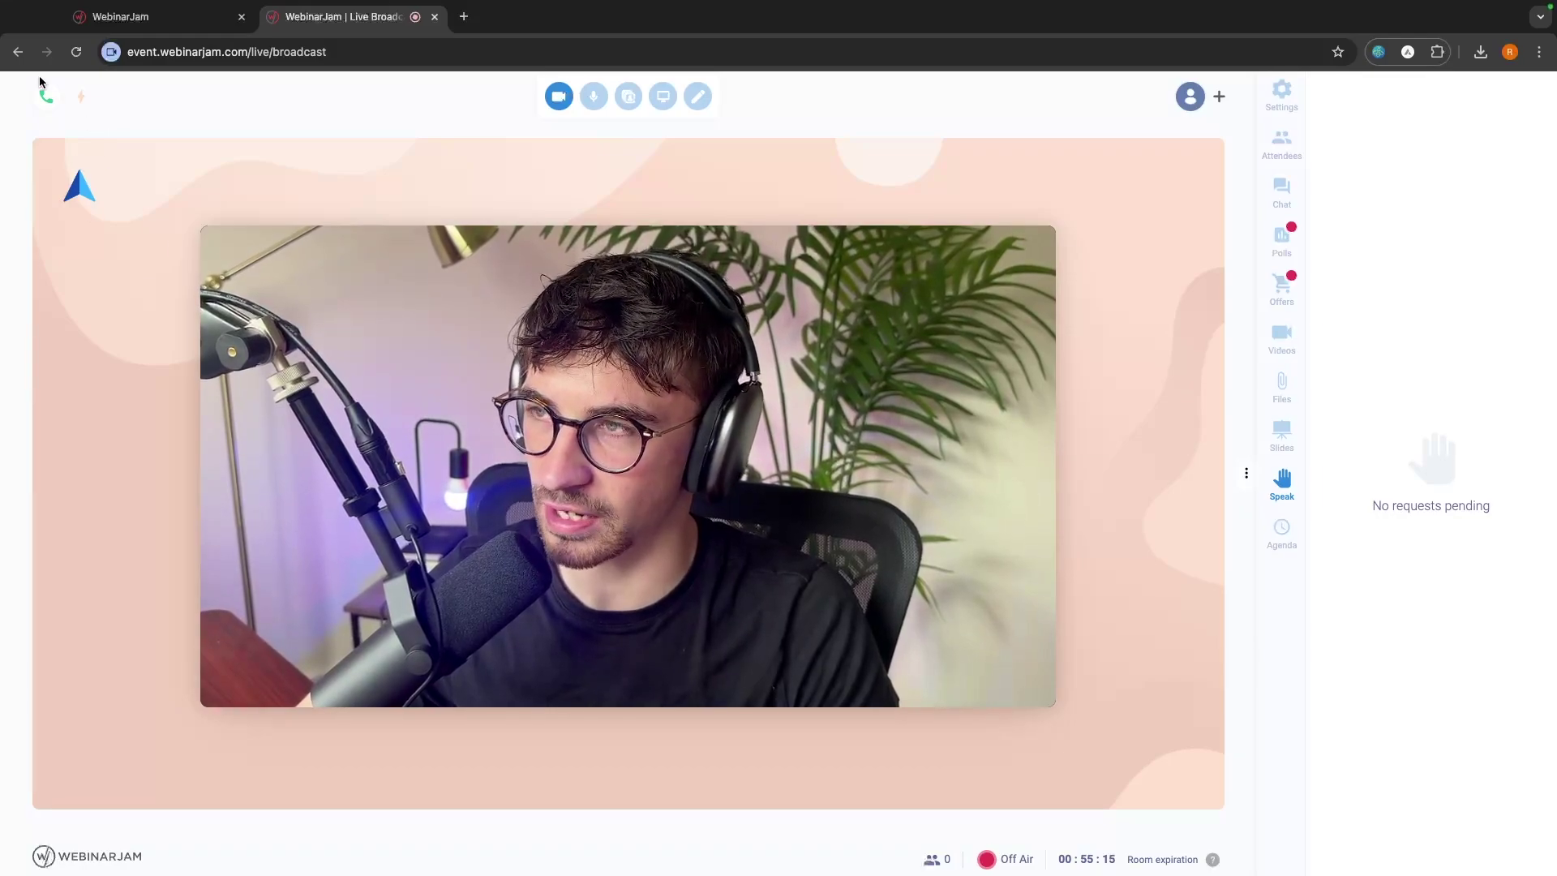
Start the test webinar broadcast so the room shows On Air, and dismiss the live notice.
click(48, 103)
click(48, 167)
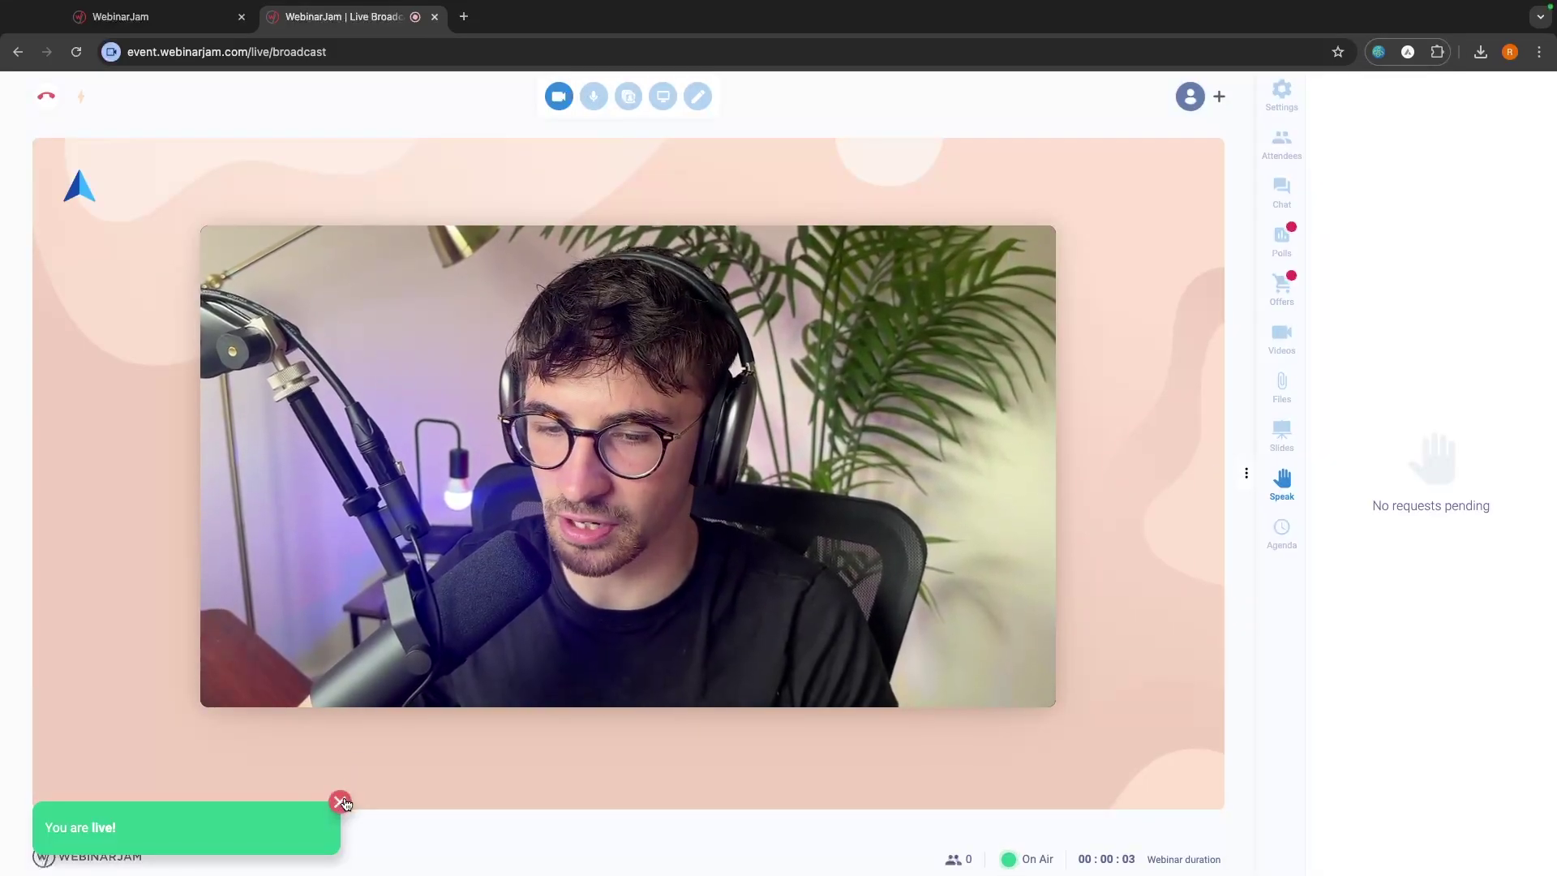
click(340, 801)
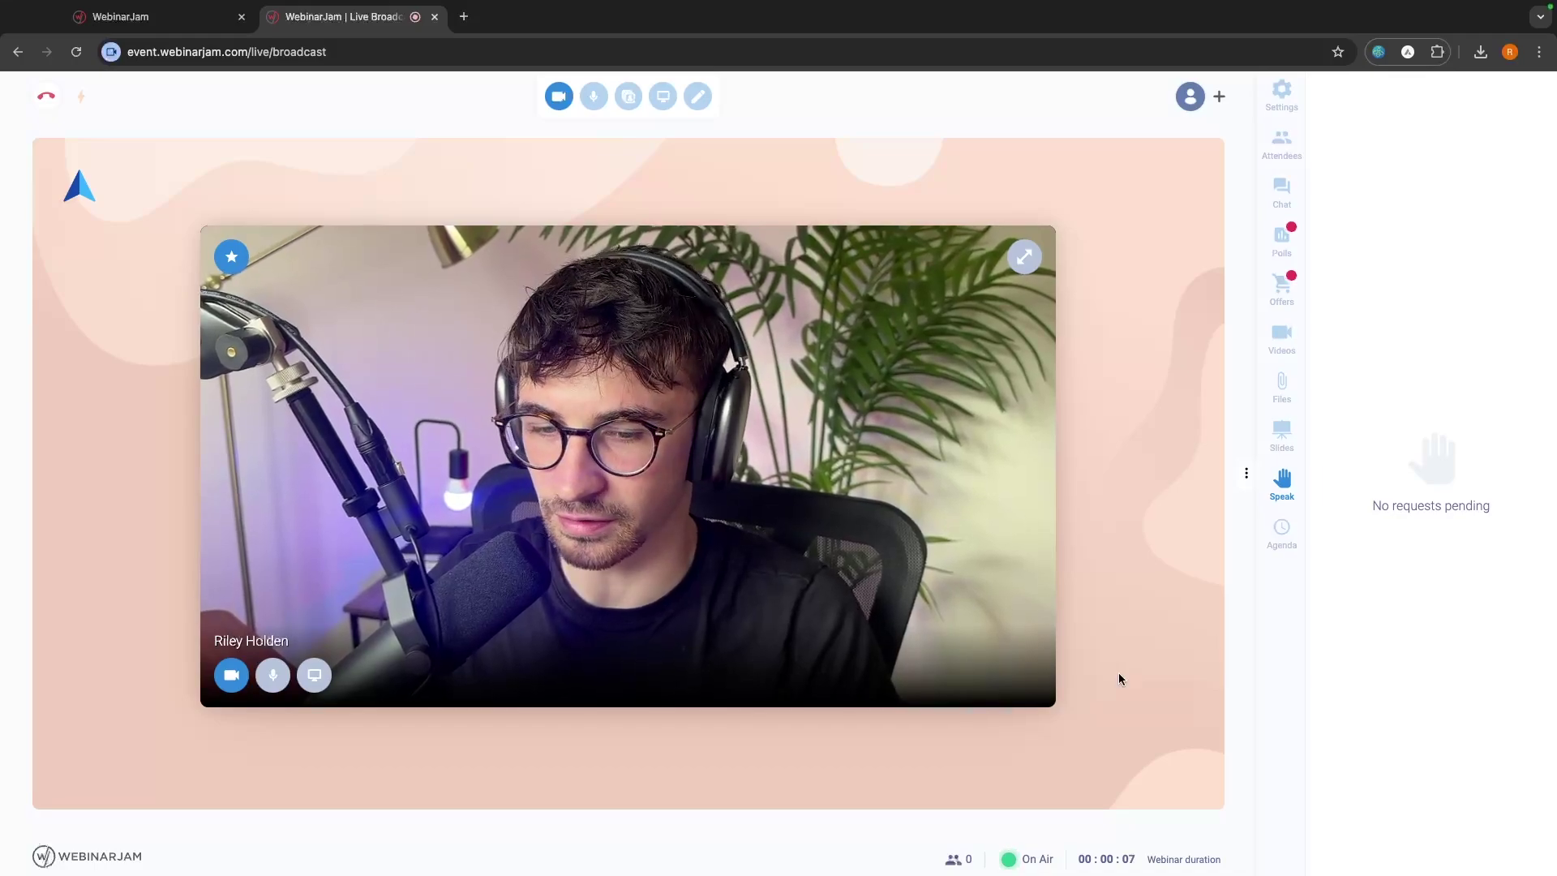
Back on the dashboard, reopen Your links for the Monday 23rd Sep Affiliate Marketing Webinar.
click(186, 34)
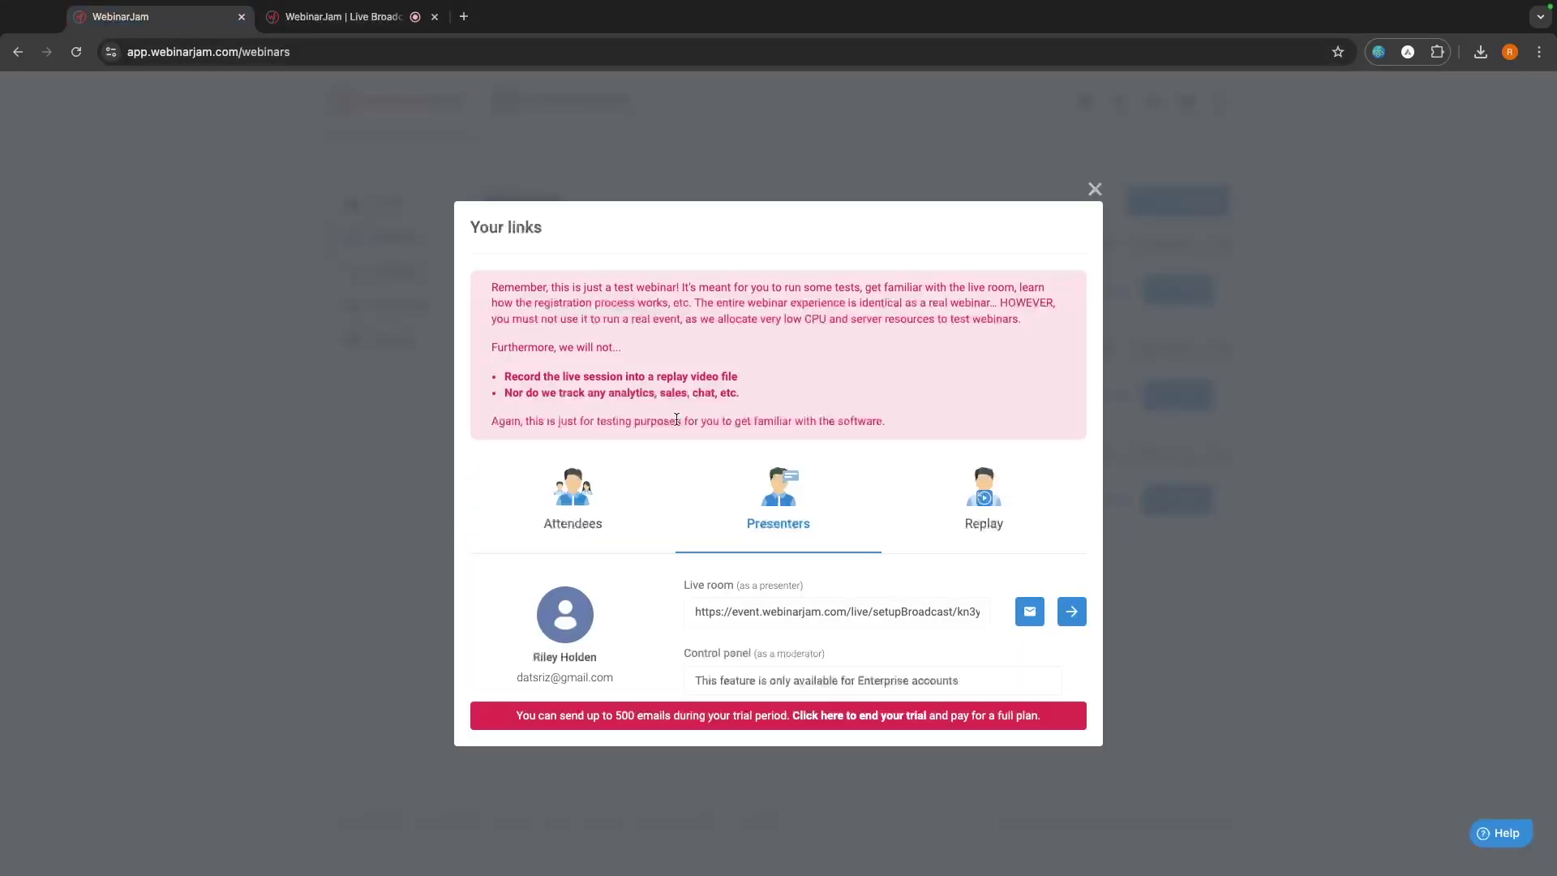
click(1094, 191)
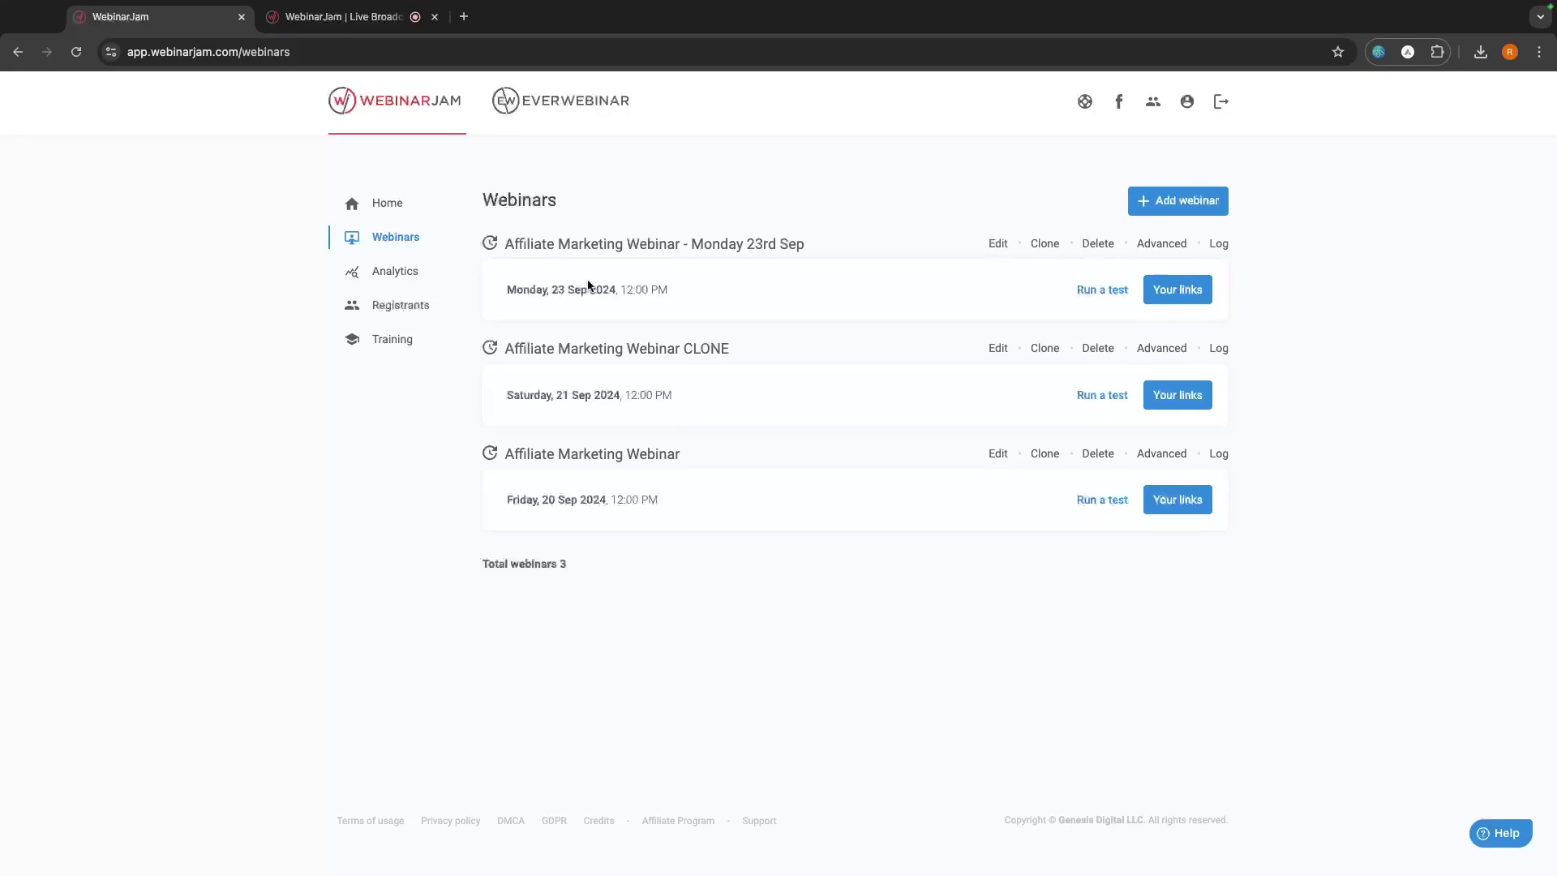
click(1182, 301)
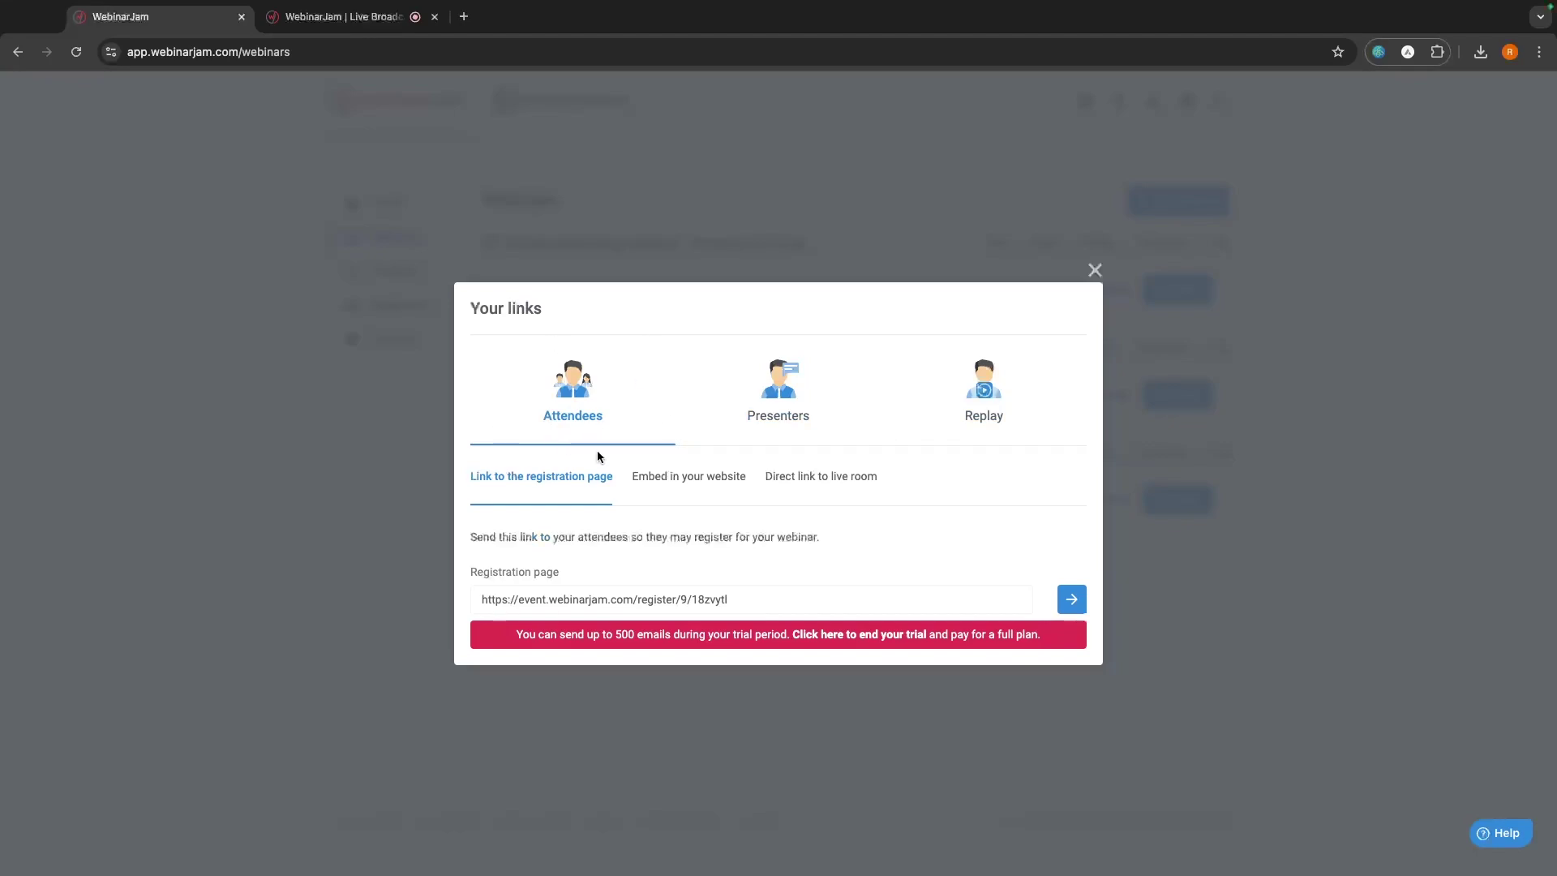
Load the attendee registration page 'How To Make Your First $10,000 Online' in a new tab.
drag(503, 610, 463, 17)
click(463, 17)
text(https://event.webinarjam.com/register/9/18zvytl)
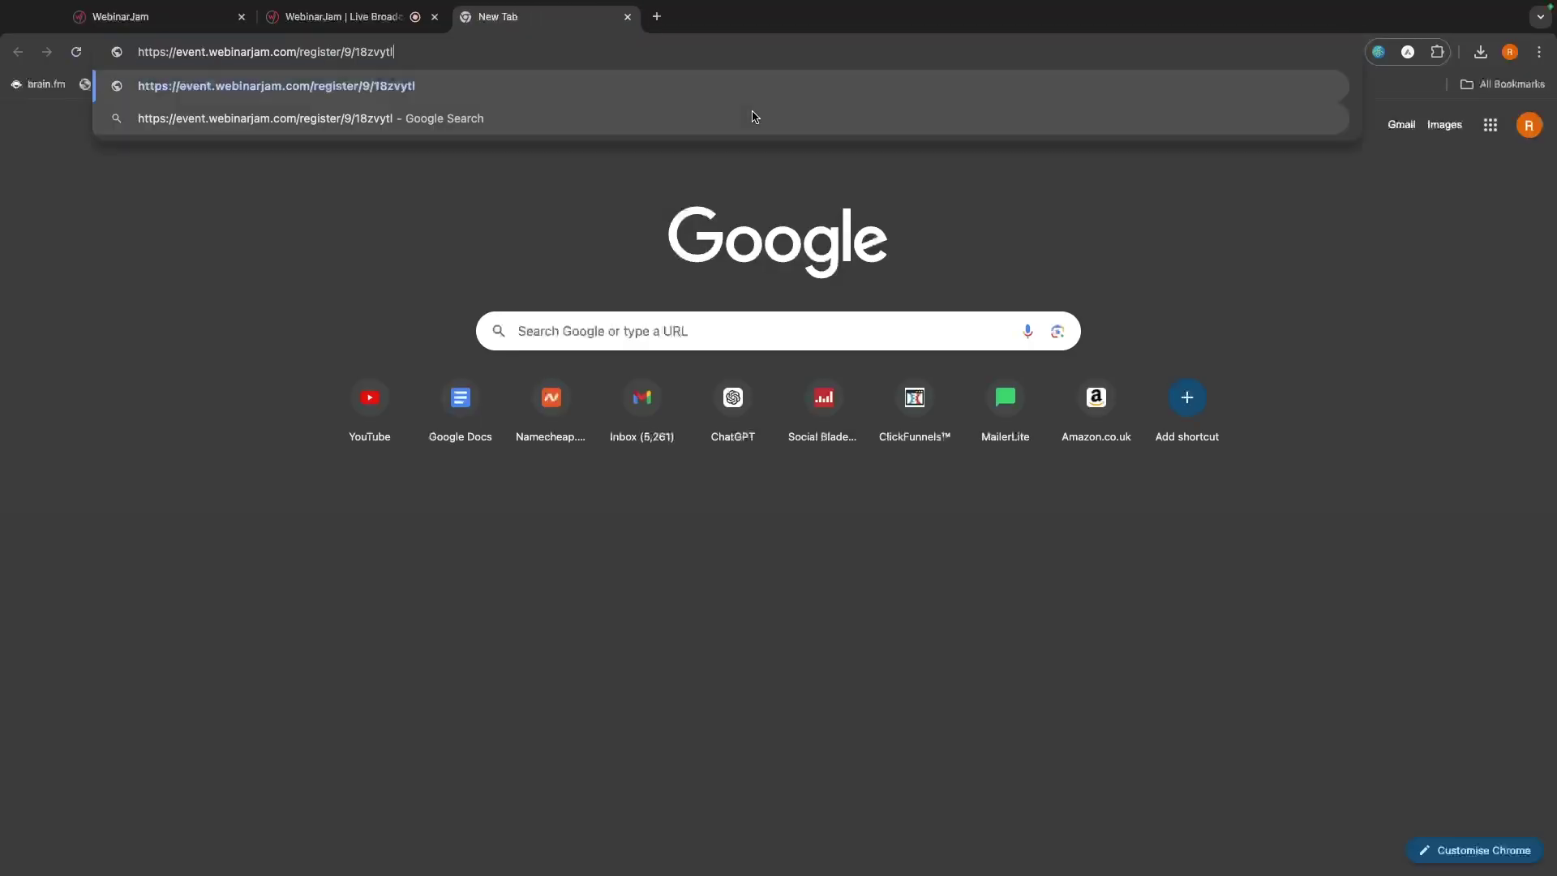
key(Return)
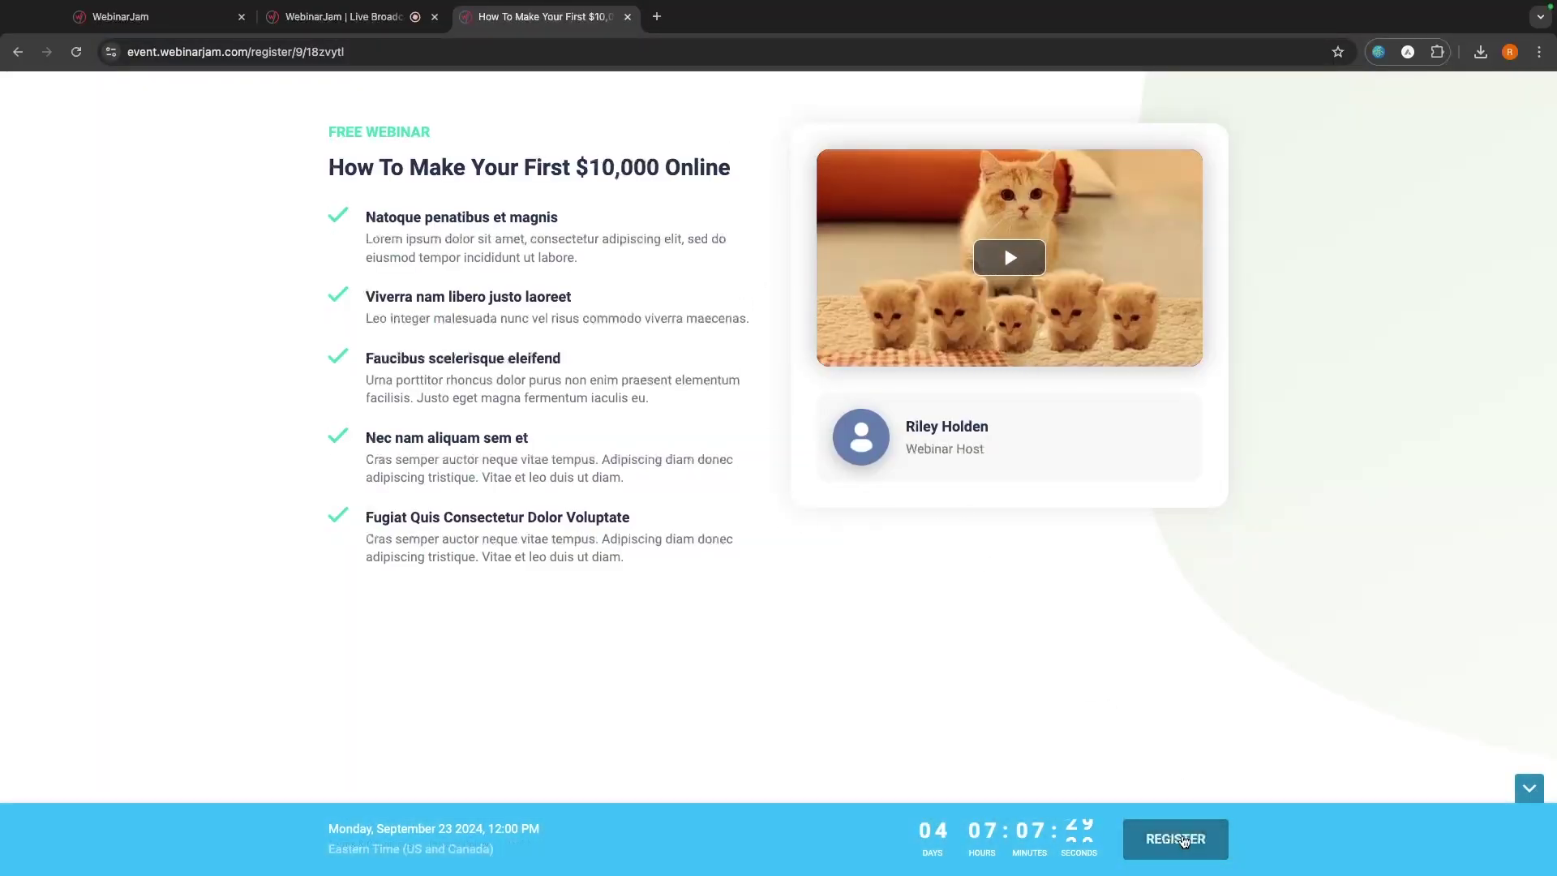
Close the registration page tab and view the presenters' live room link in Your links.
click(357, 17)
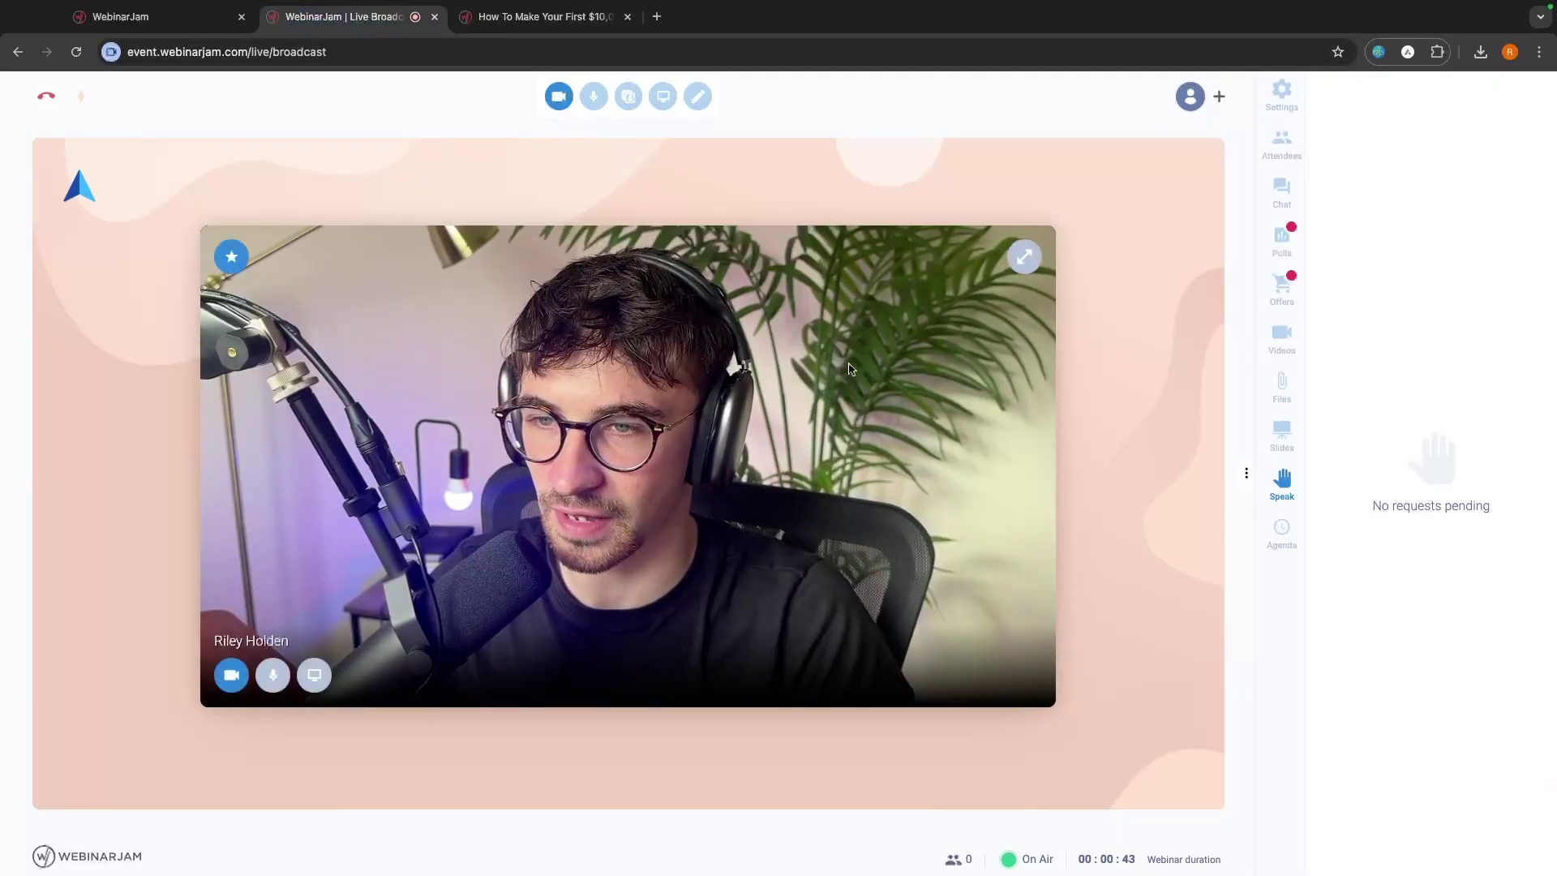
click(626, 16)
click(154, 16)
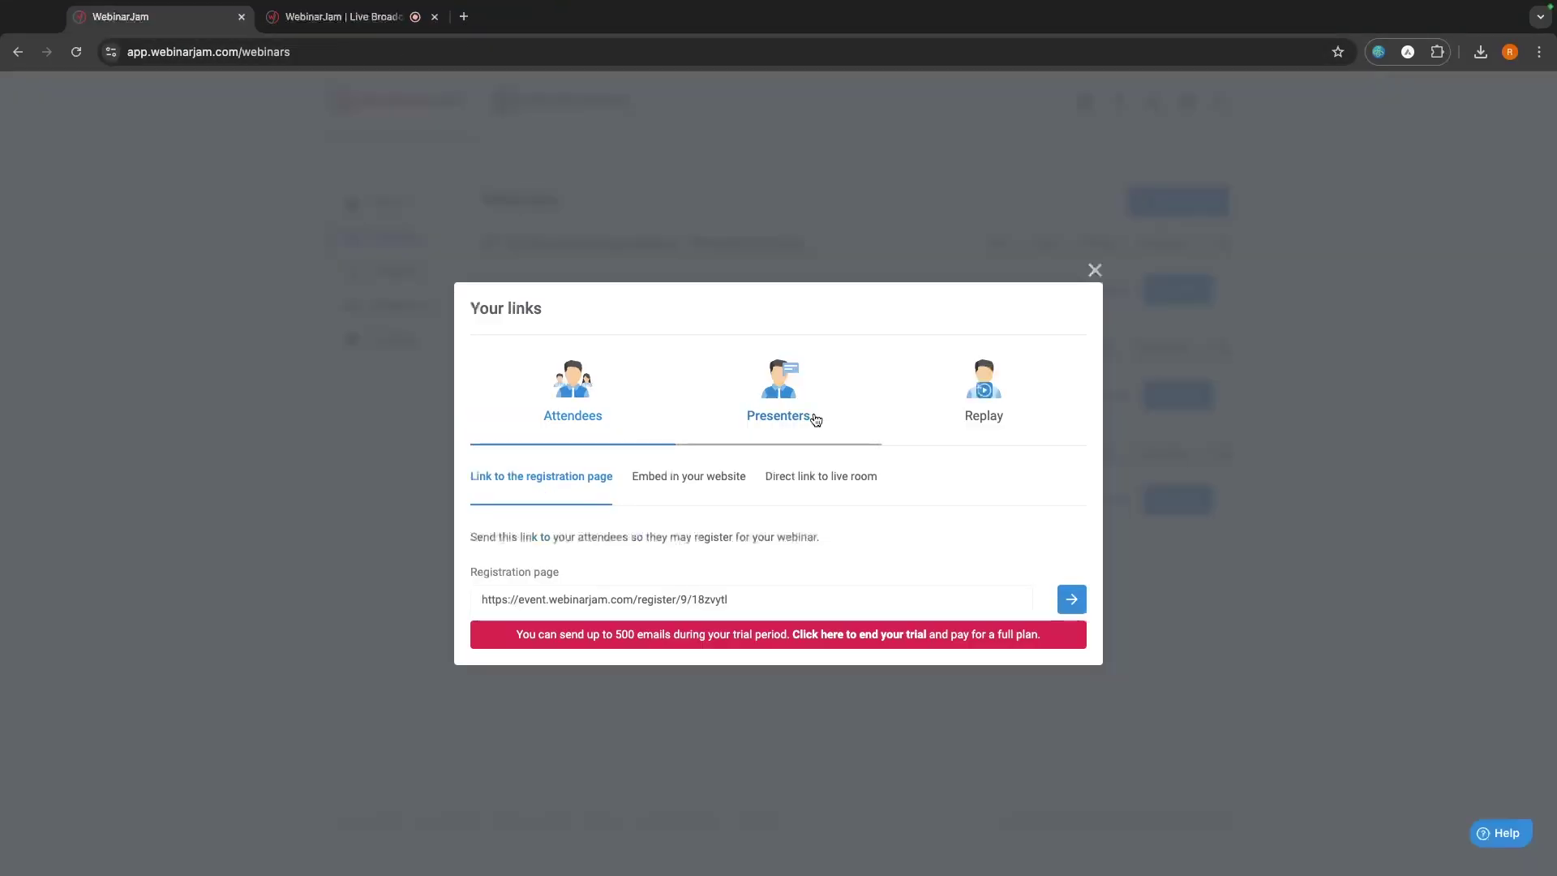
click(811, 417)
mouse_move(836, 527)
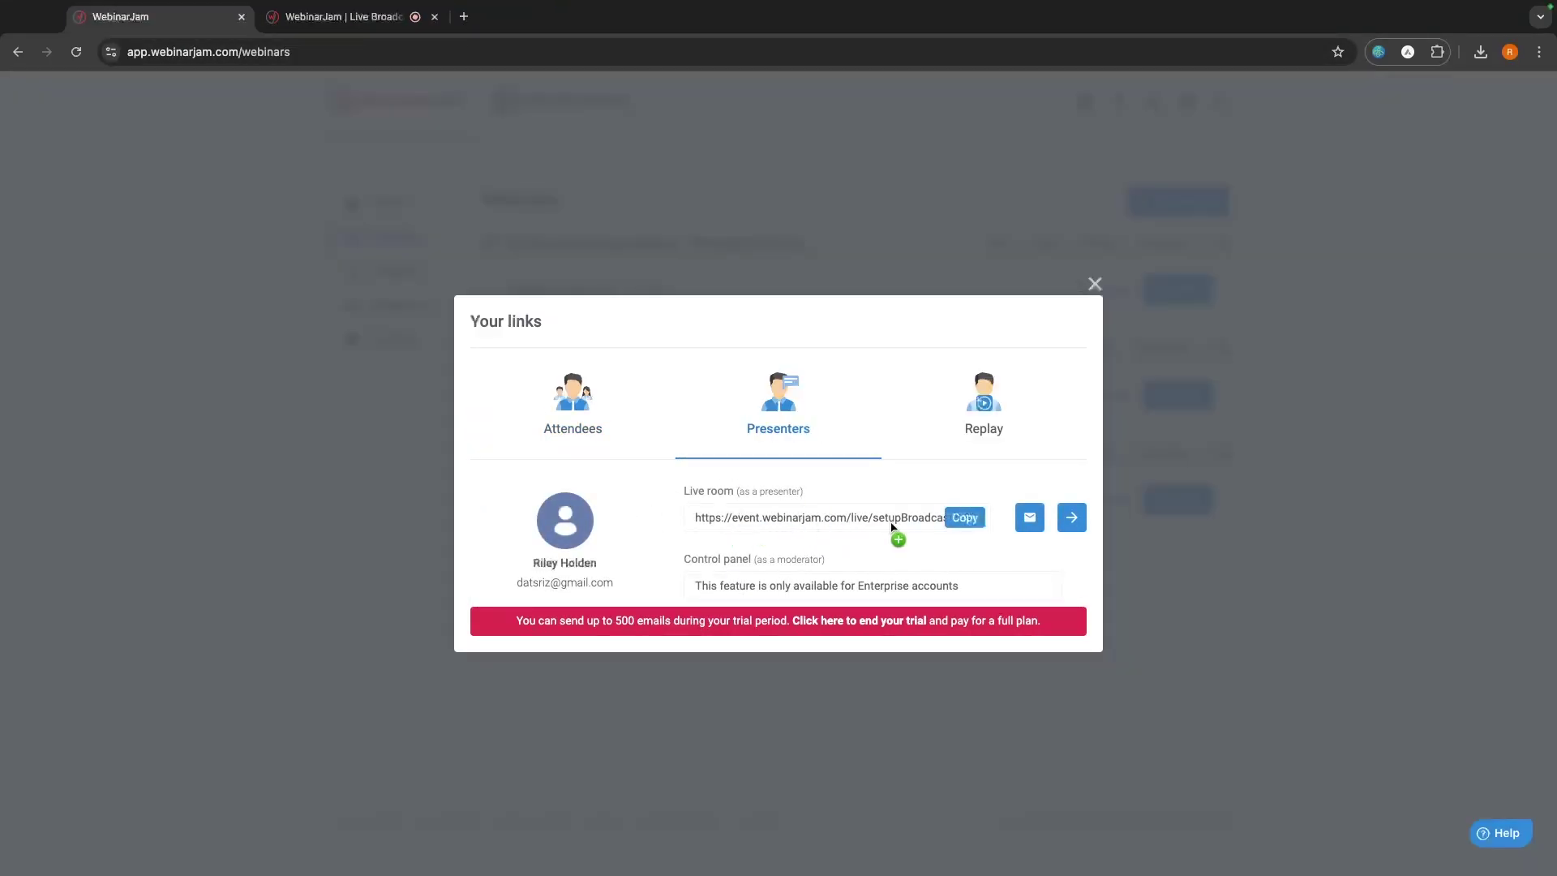